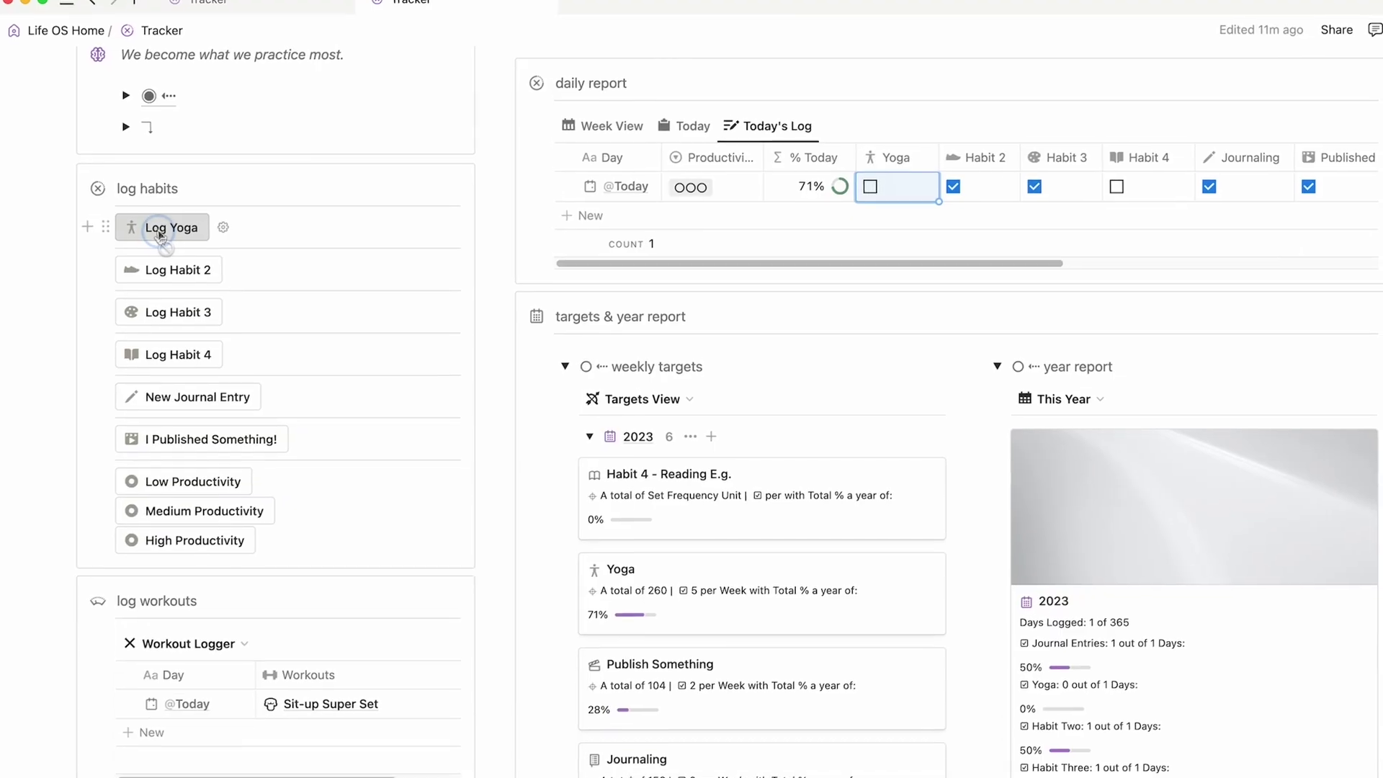
Log today's Yoga habit, enter '09. Time Reflection' and 'Build The Ulitimate', and reach Life OS Home
{"action": "left_click", "coordinate": [151, 206]}
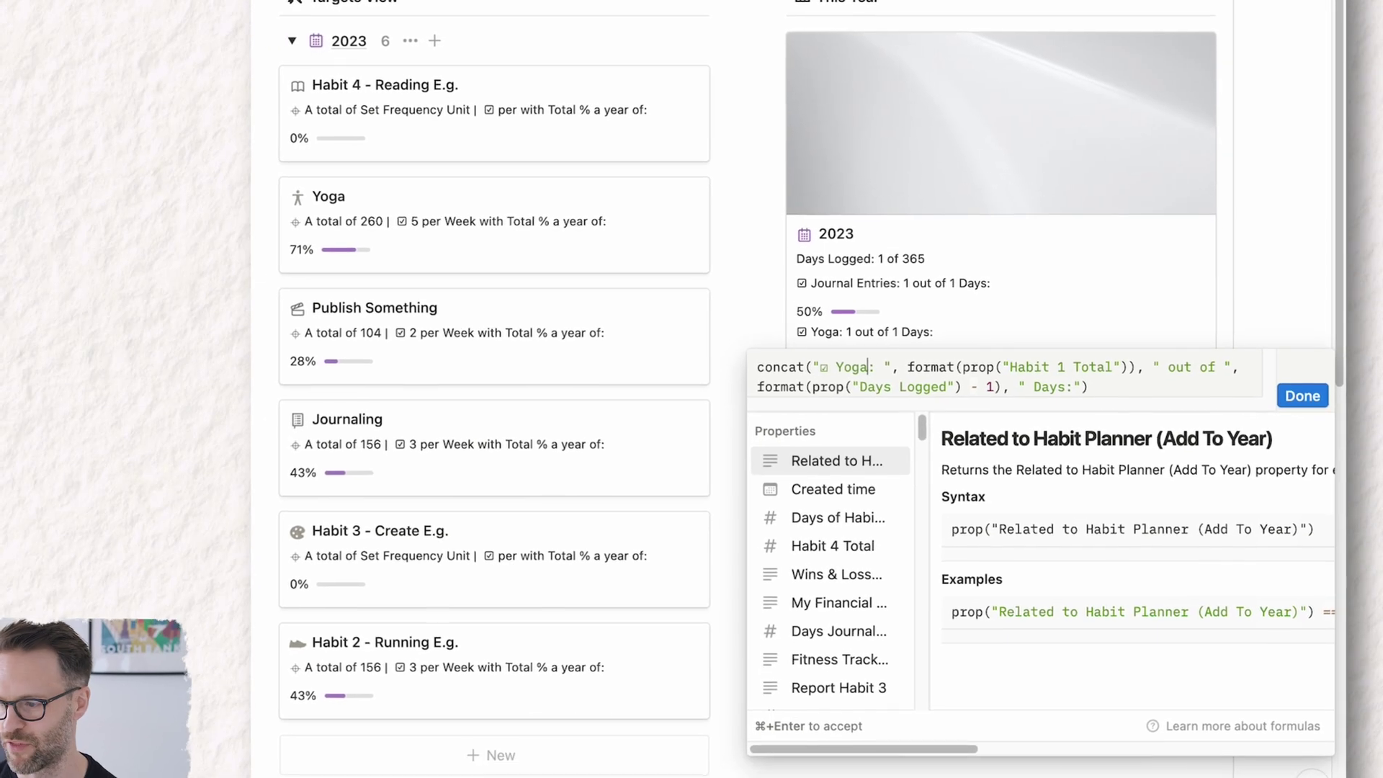
{"action": "key", "text": "super+Return"}
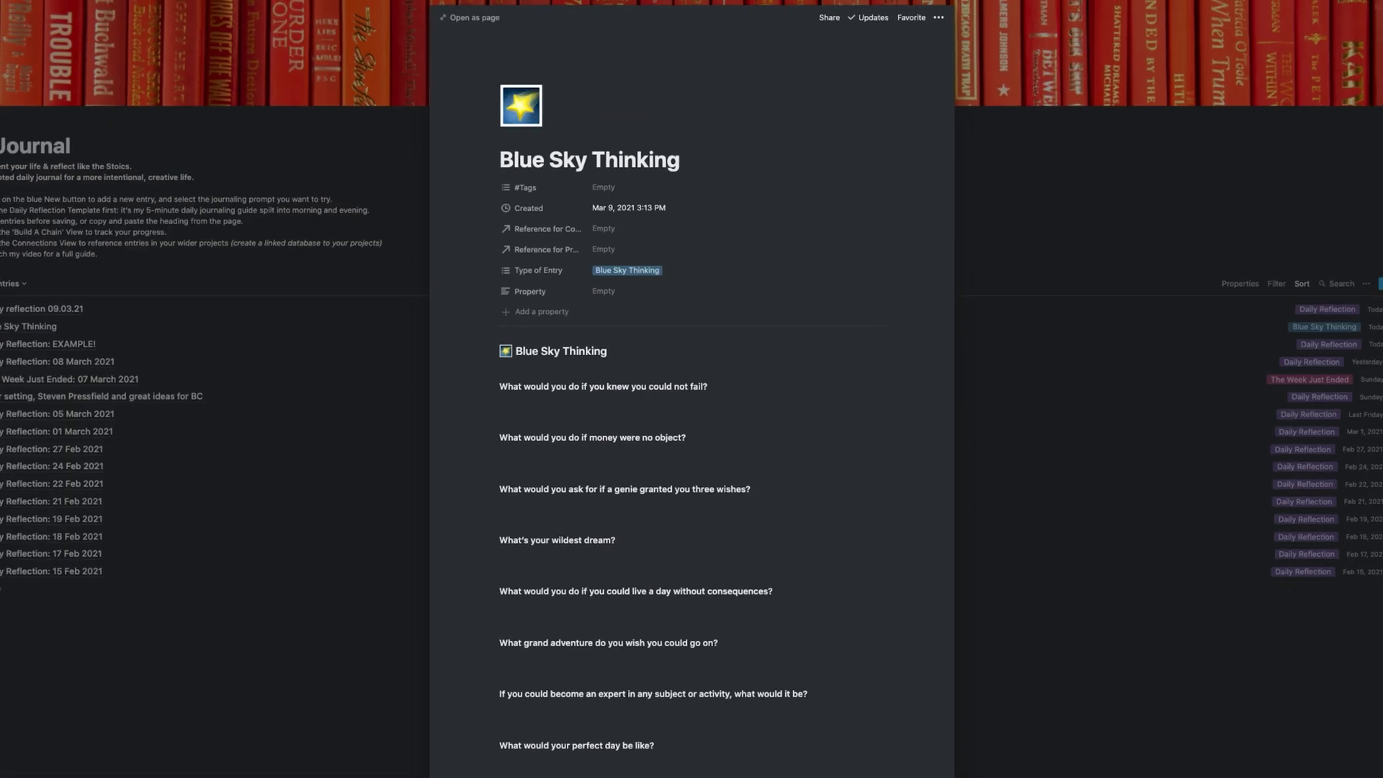
{"action": "type", "text": "09."}
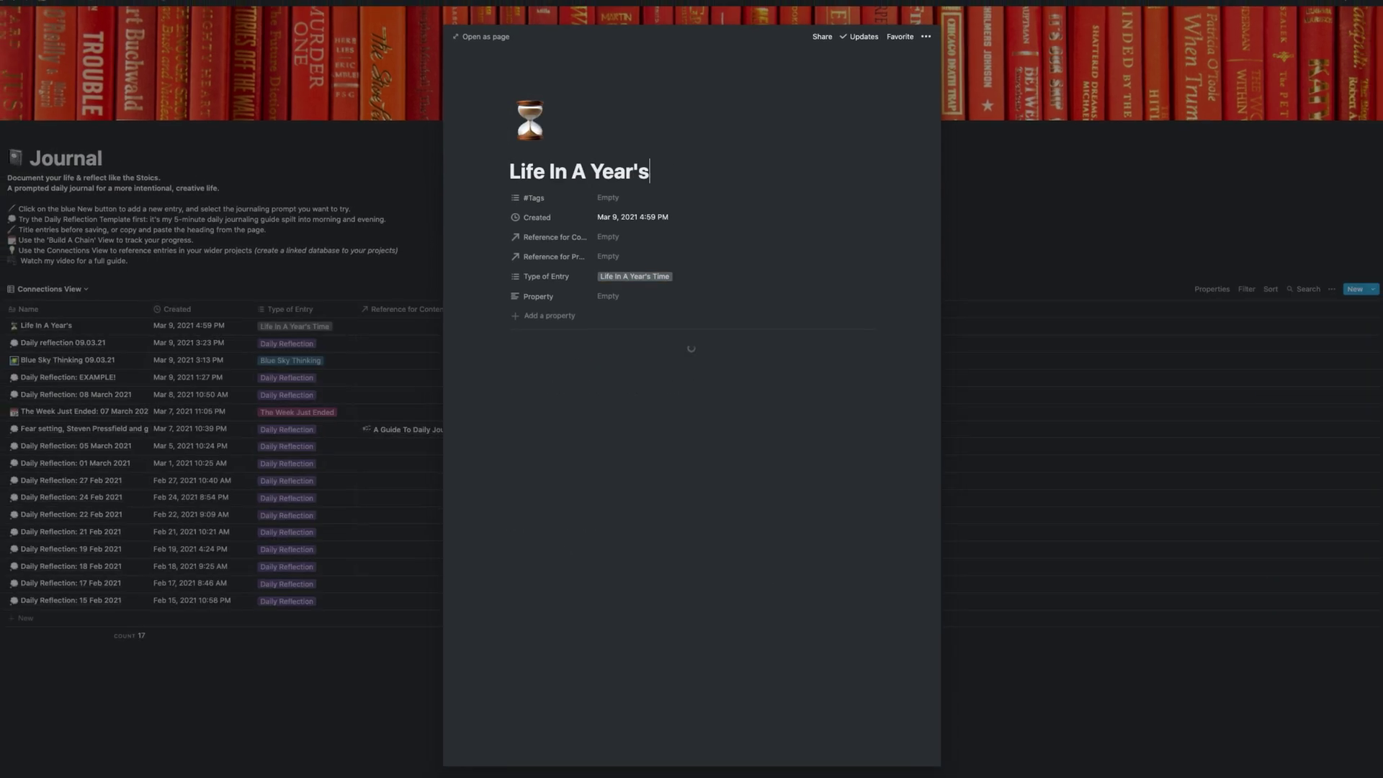
{"action": "type", "text": "Time Reflection"}
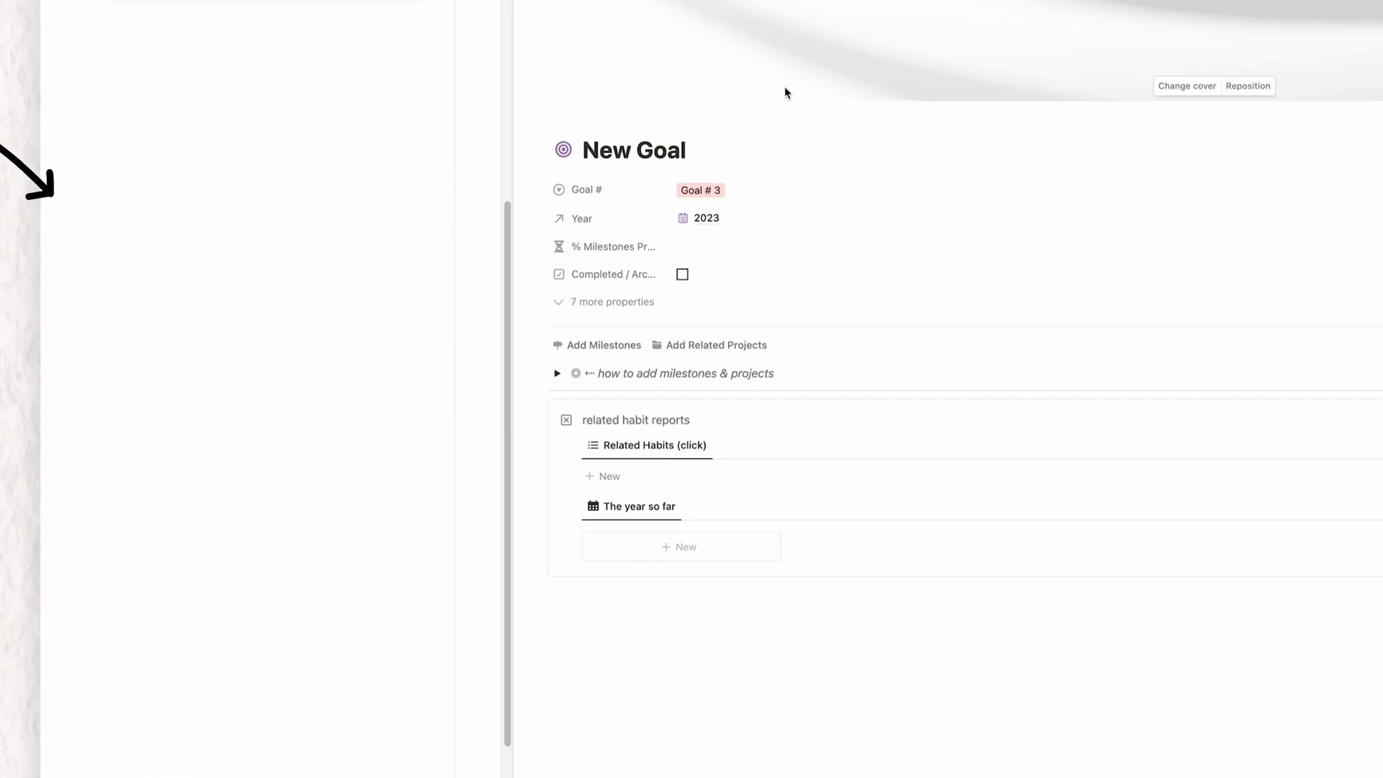
{"action": "type", "text": "Build The Ulitimate"}
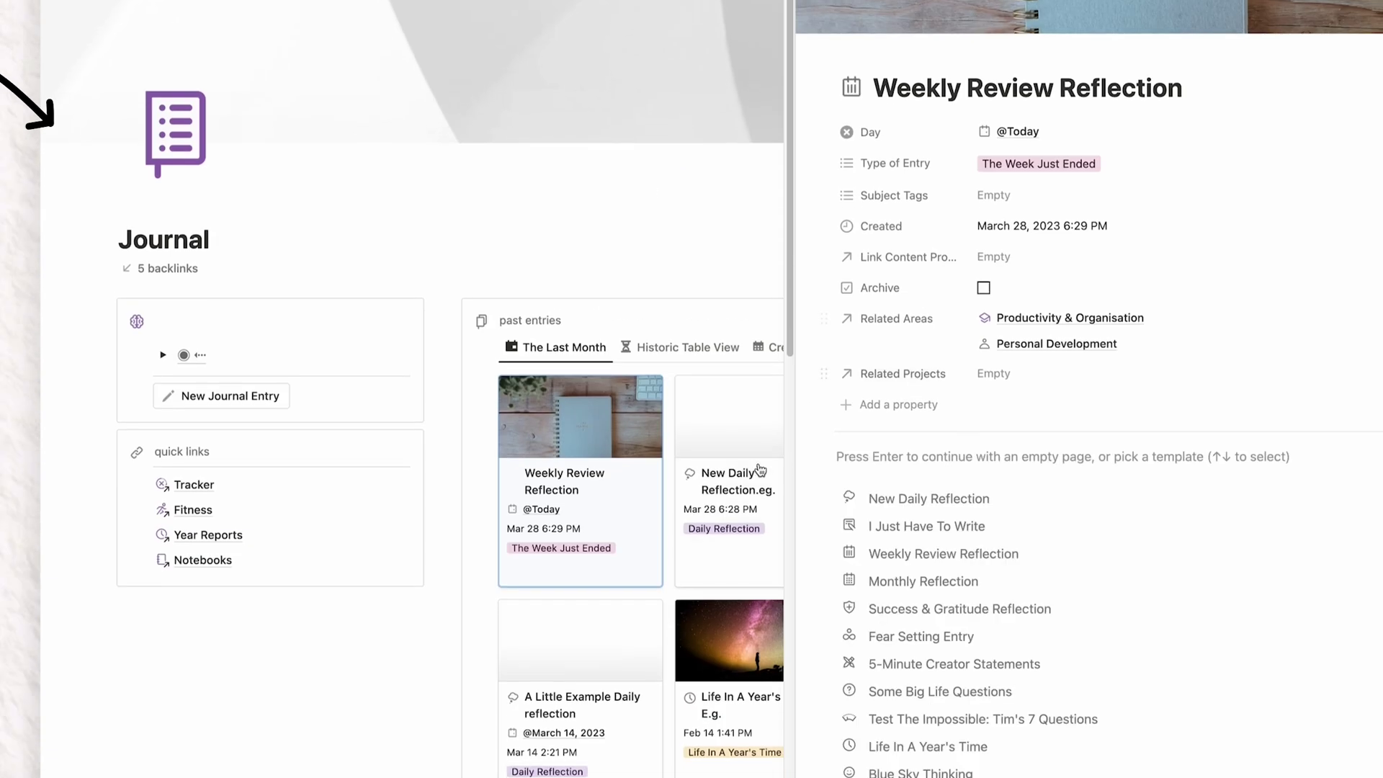
{"action": "scroll", "coordinate": [1113, 333], "scroll_direction": "down", "scroll_amount": 7}
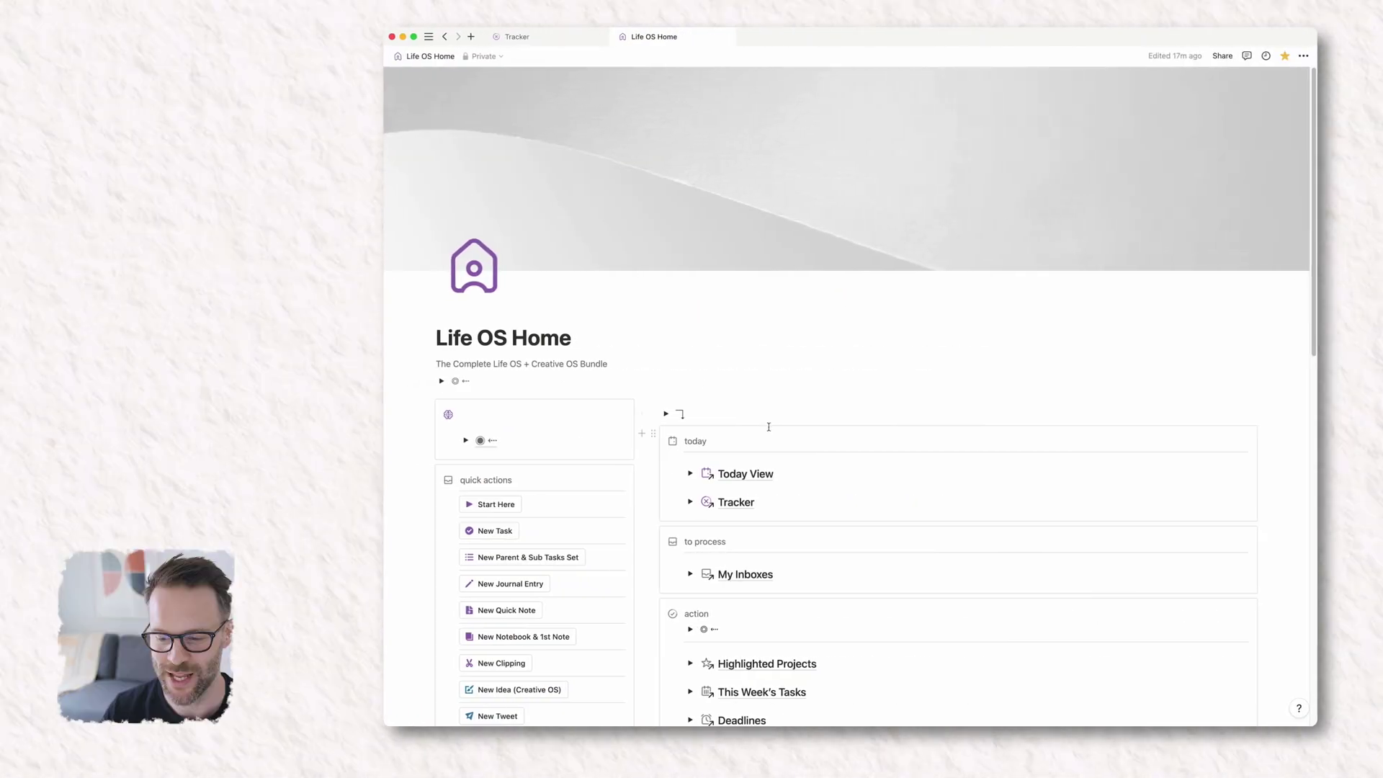
Visit Tracker, return Home, collapse the embedded Tracker section, and expand the plan-your-year guide
{"action": "scroll", "coordinate": [769, 427], "scroll_direction": "down", "scroll_amount": 1}
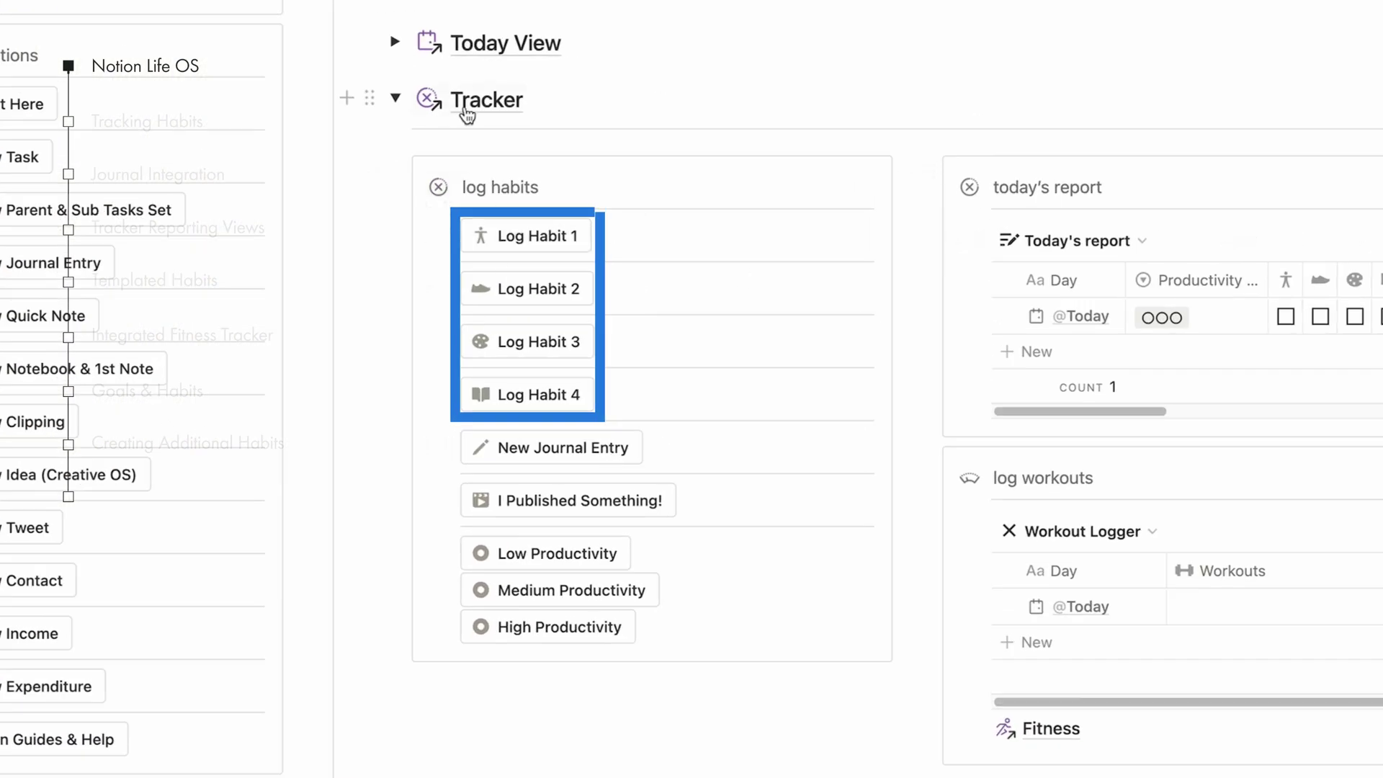
{"action": "left_click", "coordinate": [467, 108]}
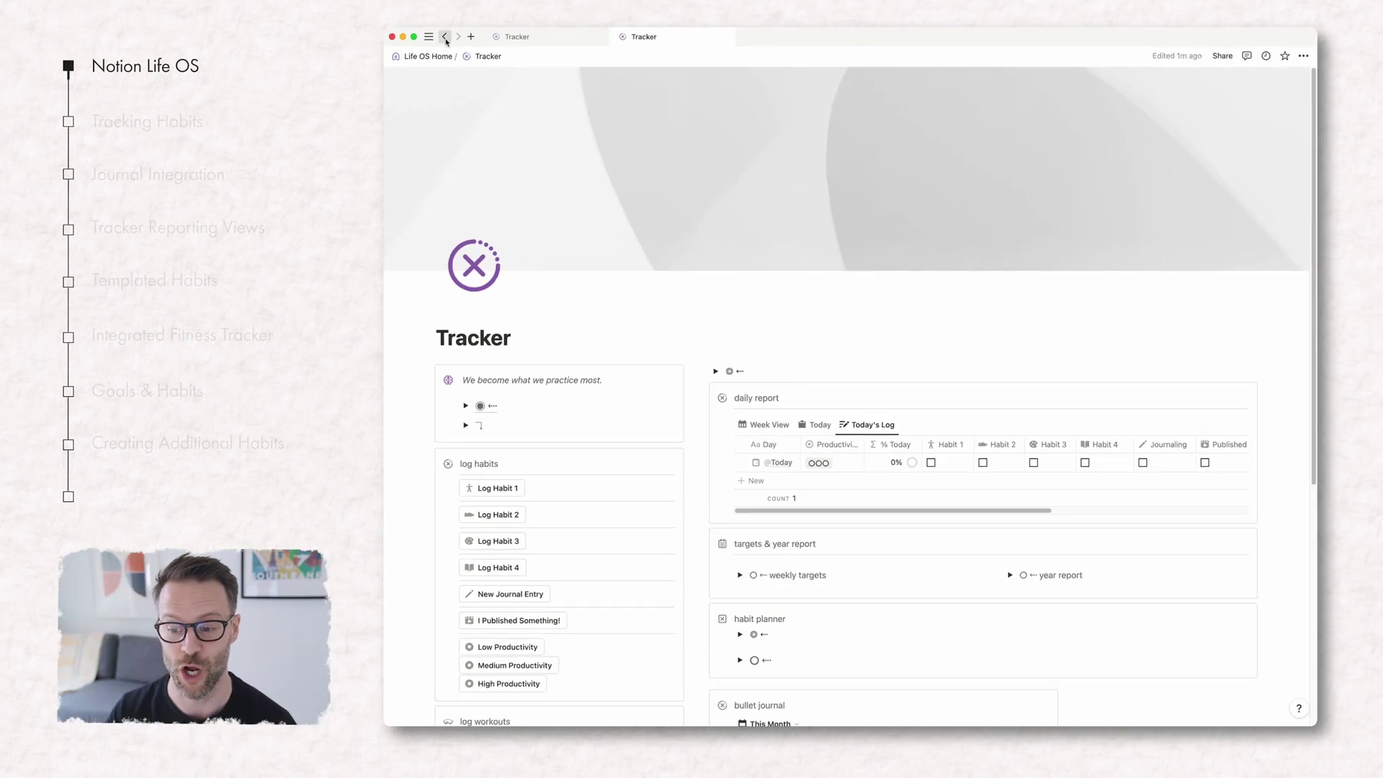
{"action": "left_click", "coordinate": [446, 38]}
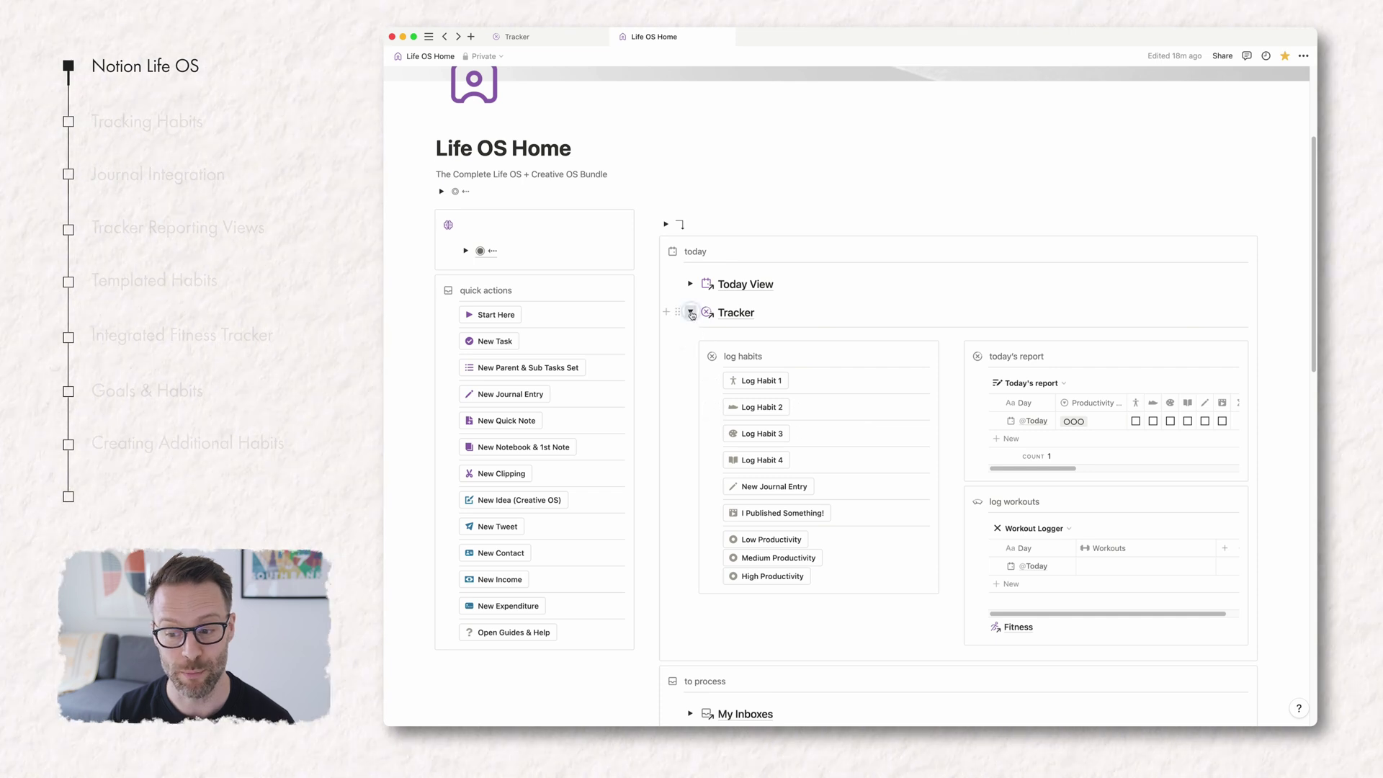
{"action": "left_click", "coordinate": [691, 313]}
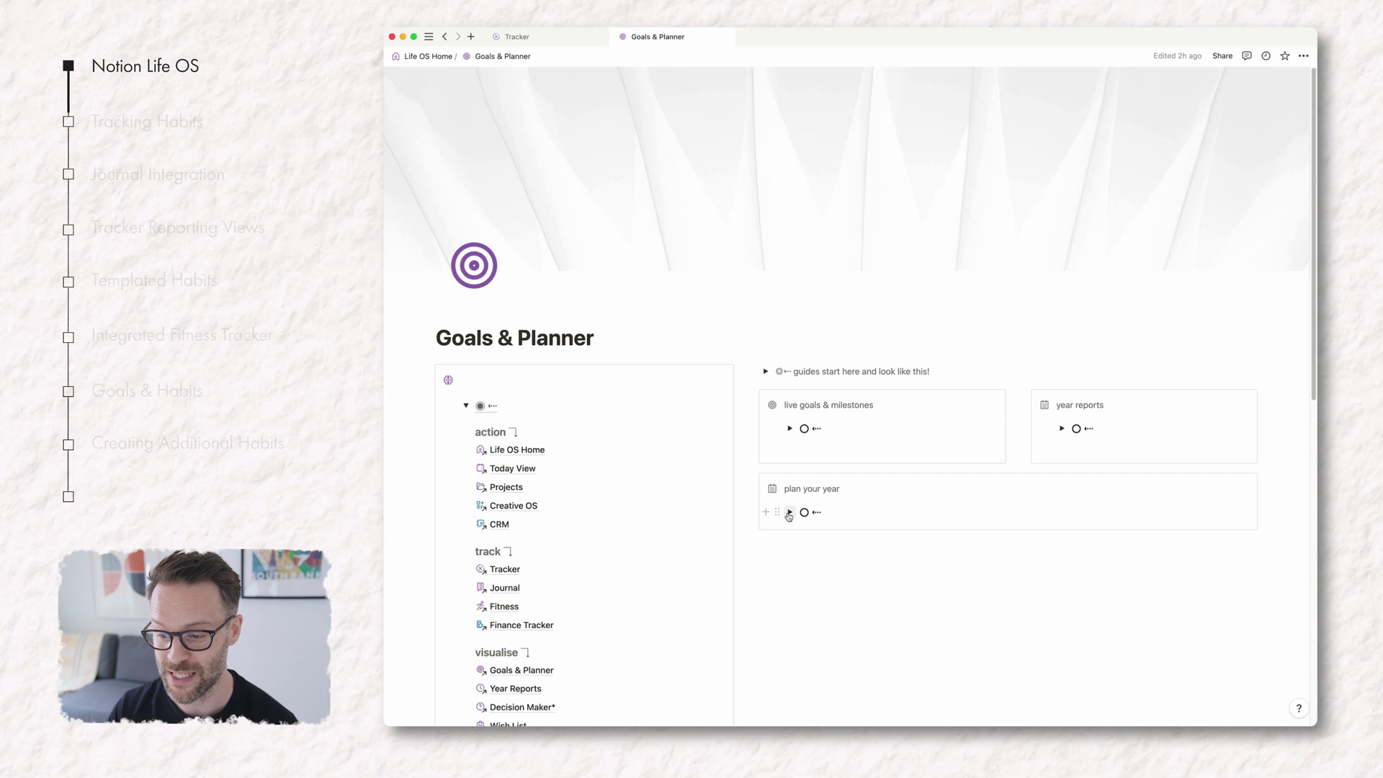
{"action": "left_click", "coordinate": [788, 513]}
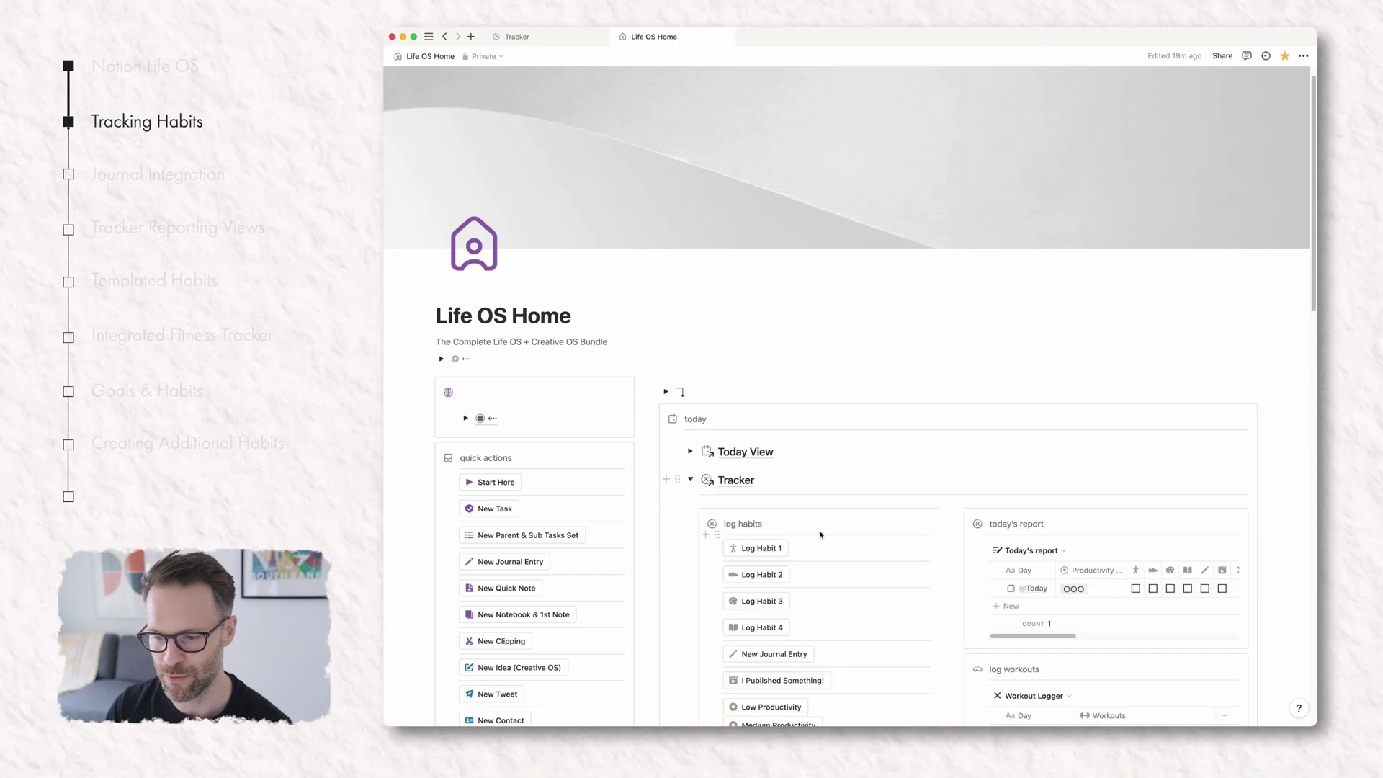
Inspect the Log Habit 1 button's settings and the entries it edits
{"action": "scroll", "coordinate": [819, 535], "scroll_direction": "down", "scroll_amount": 3}
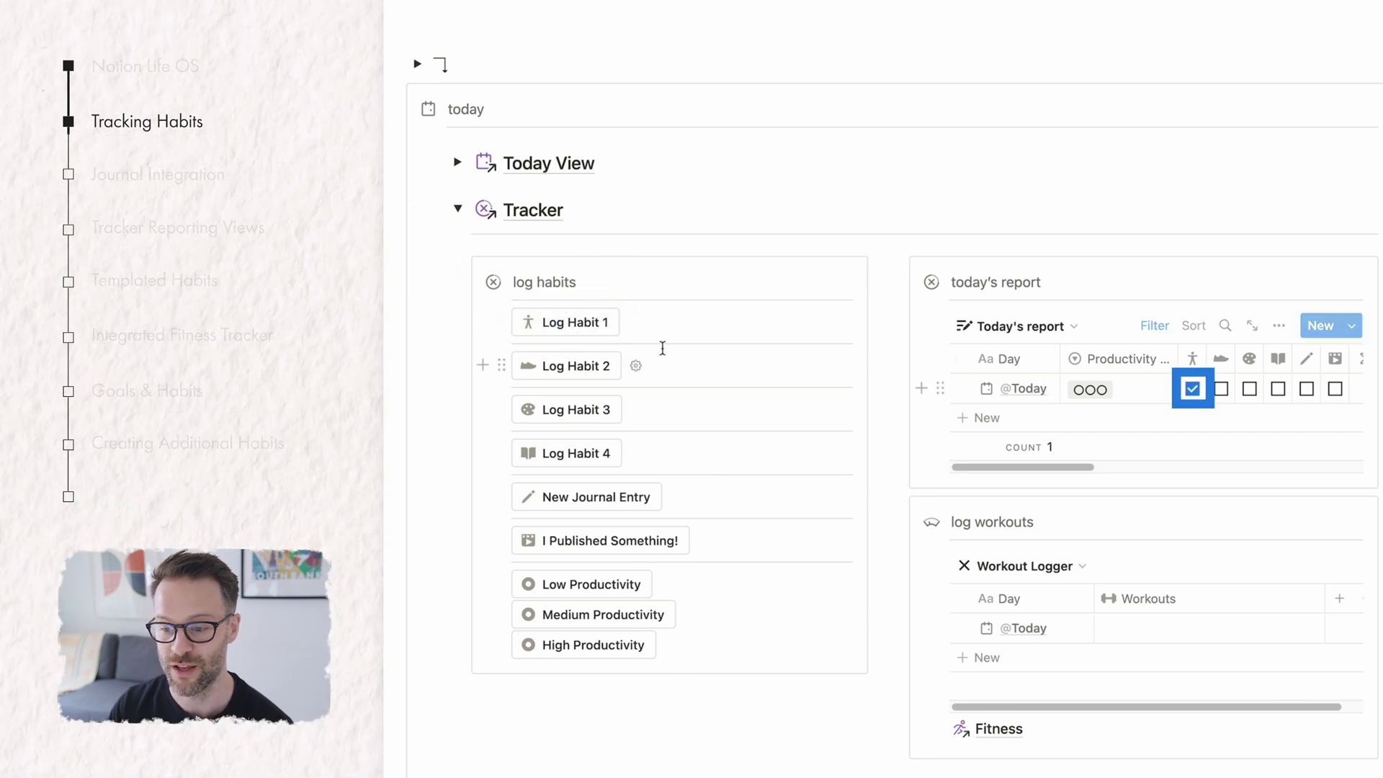
{"action": "left_click", "coordinate": [634, 325]}
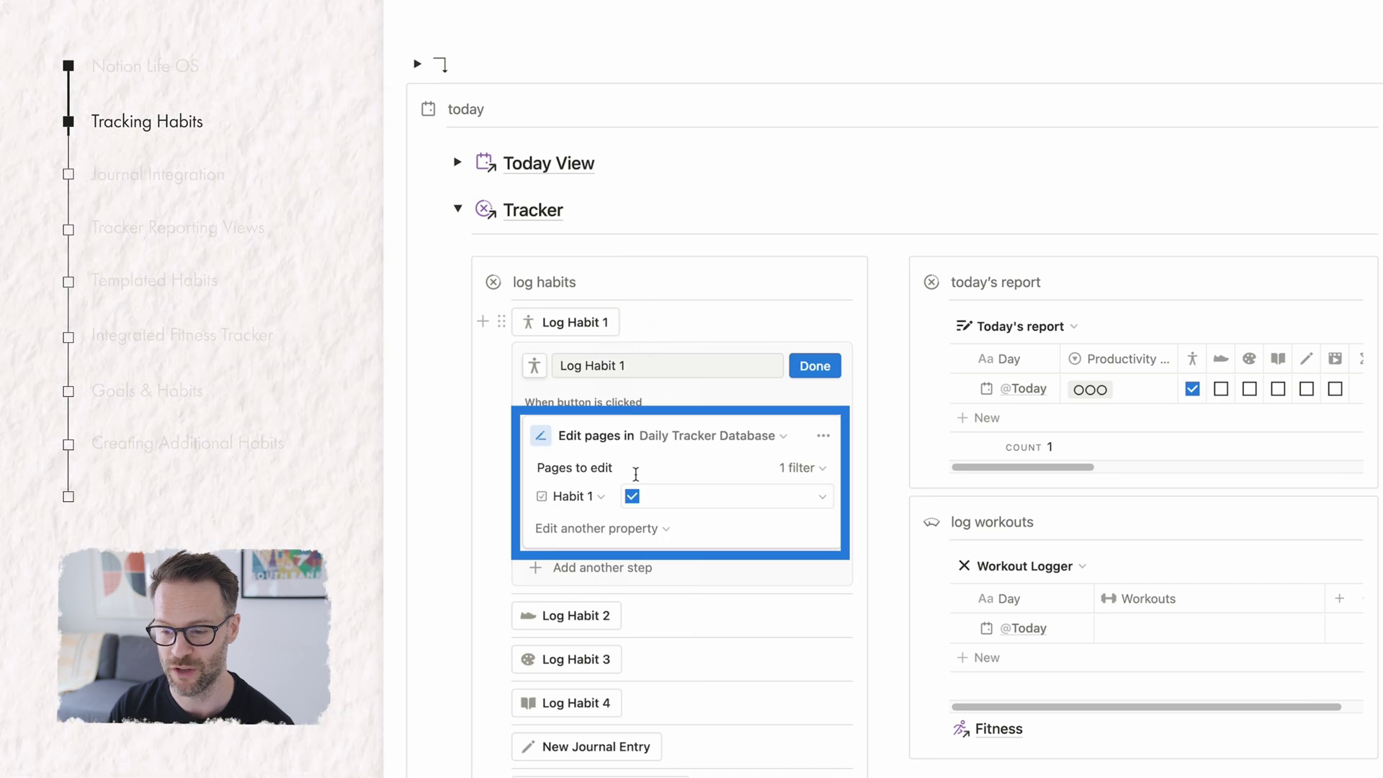
{"action": "left_click", "coordinate": [819, 470]}
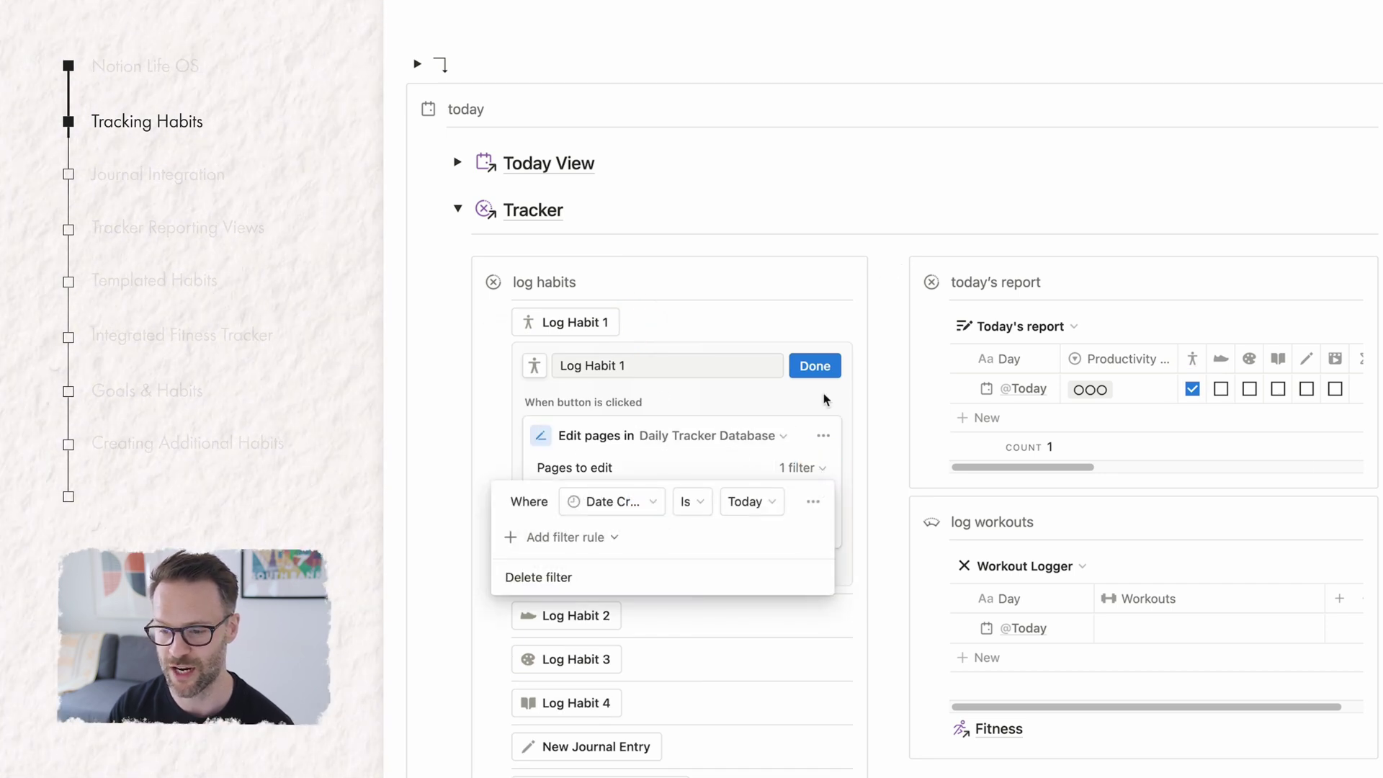
{"action": "left_click", "coordinate": [765, 317]}
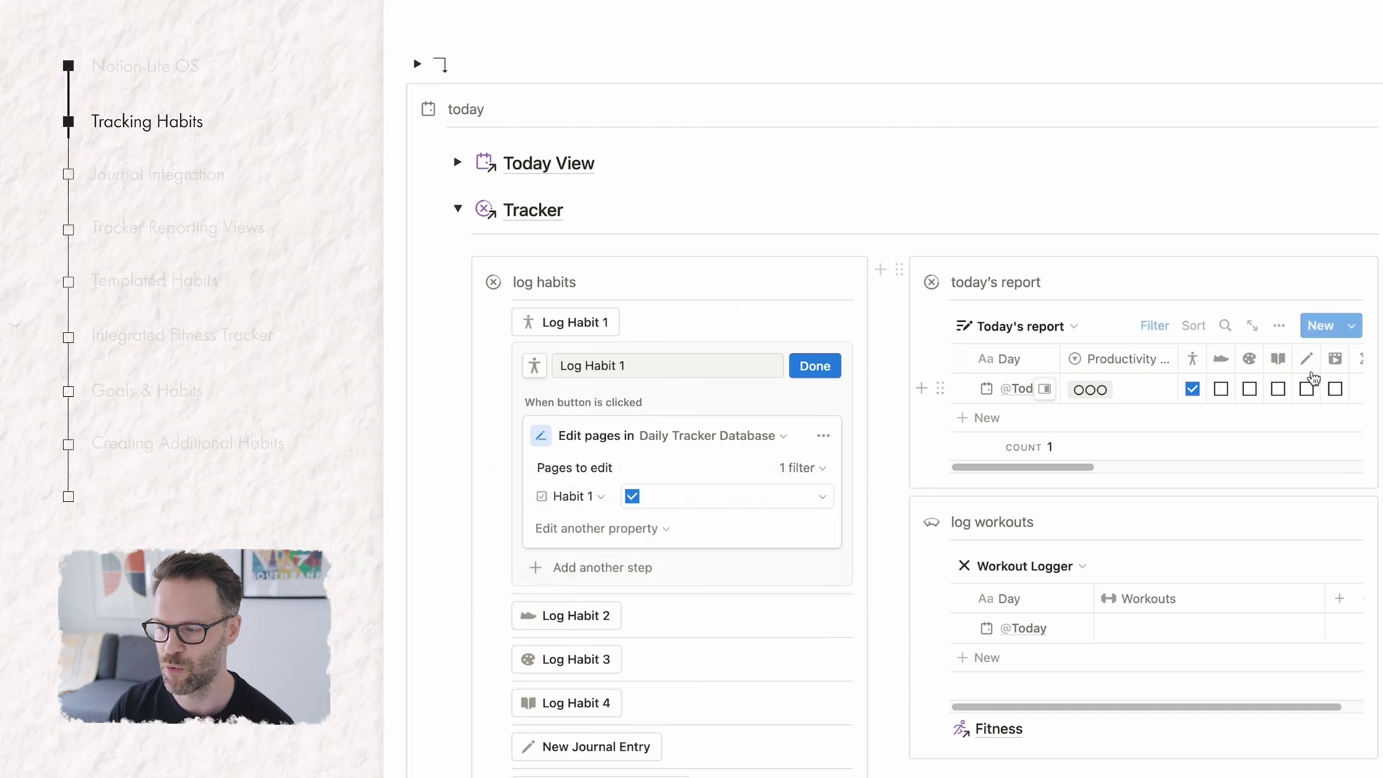
{"action": "left_click", "coordinate": [1356, 333]}
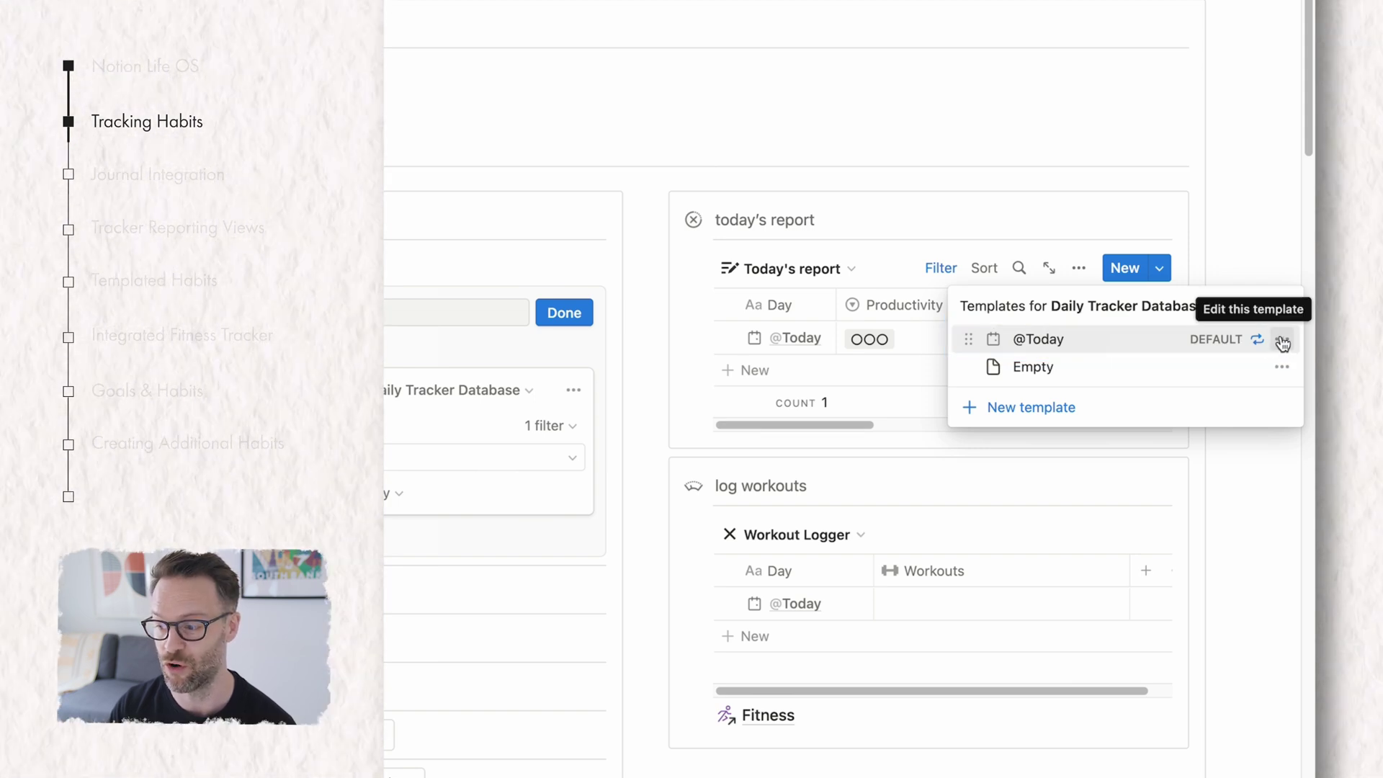
{"action": "left_click", "coordinate": [1282, 341]}
{"action": "left_click", "coordinate": [1178, 350]}
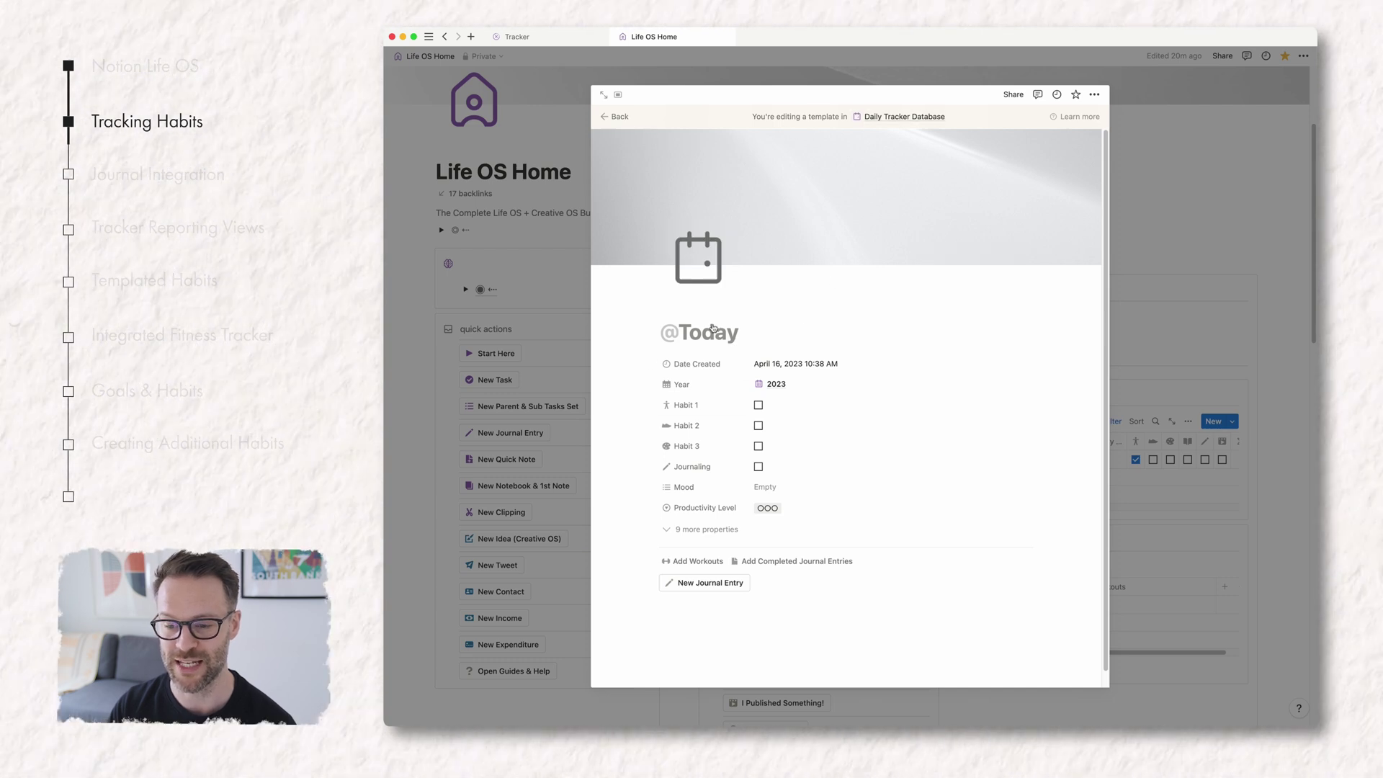
{"action": "mouse_move", "coordinate": [709, 333]}
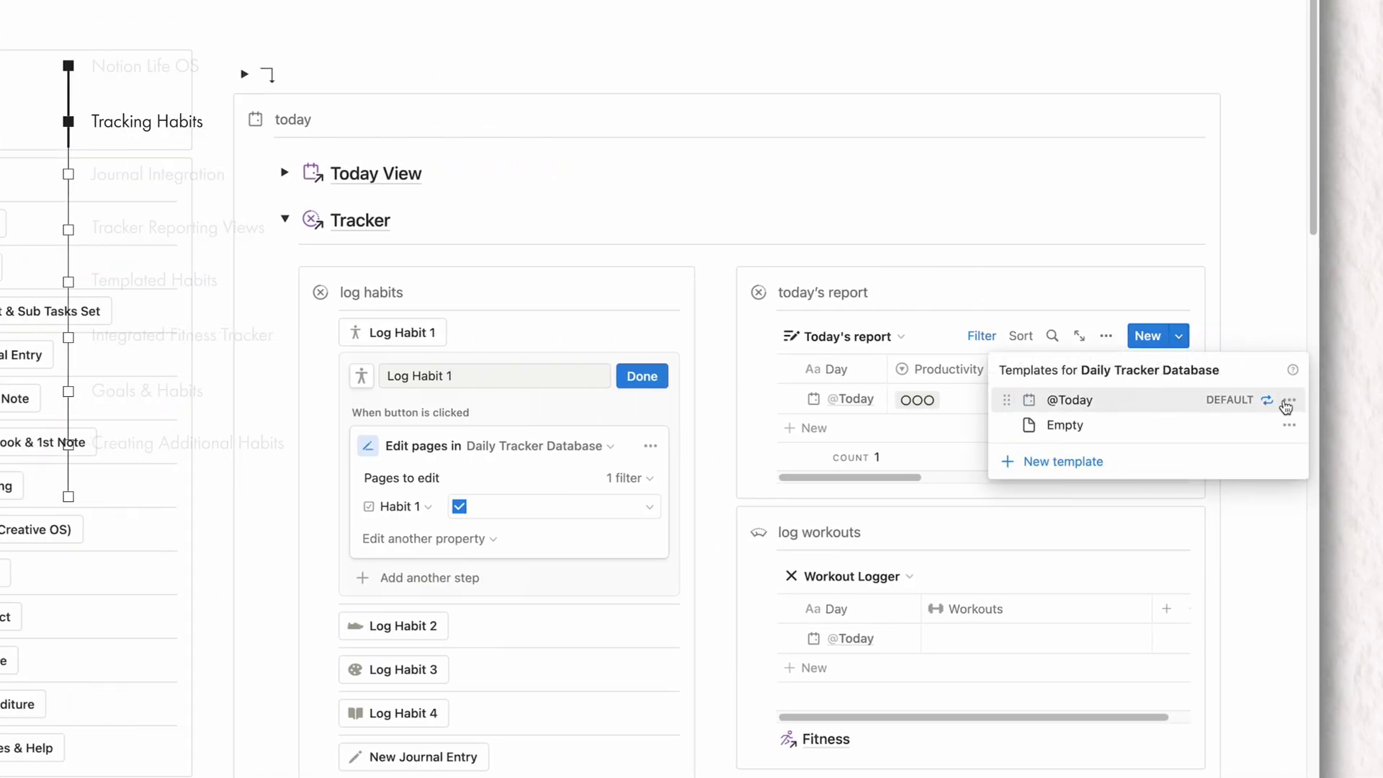
{"action": "left_click", "coordinate": [1289, 401]}
{"action": "left_click", "coordinate": [1167, 353]}
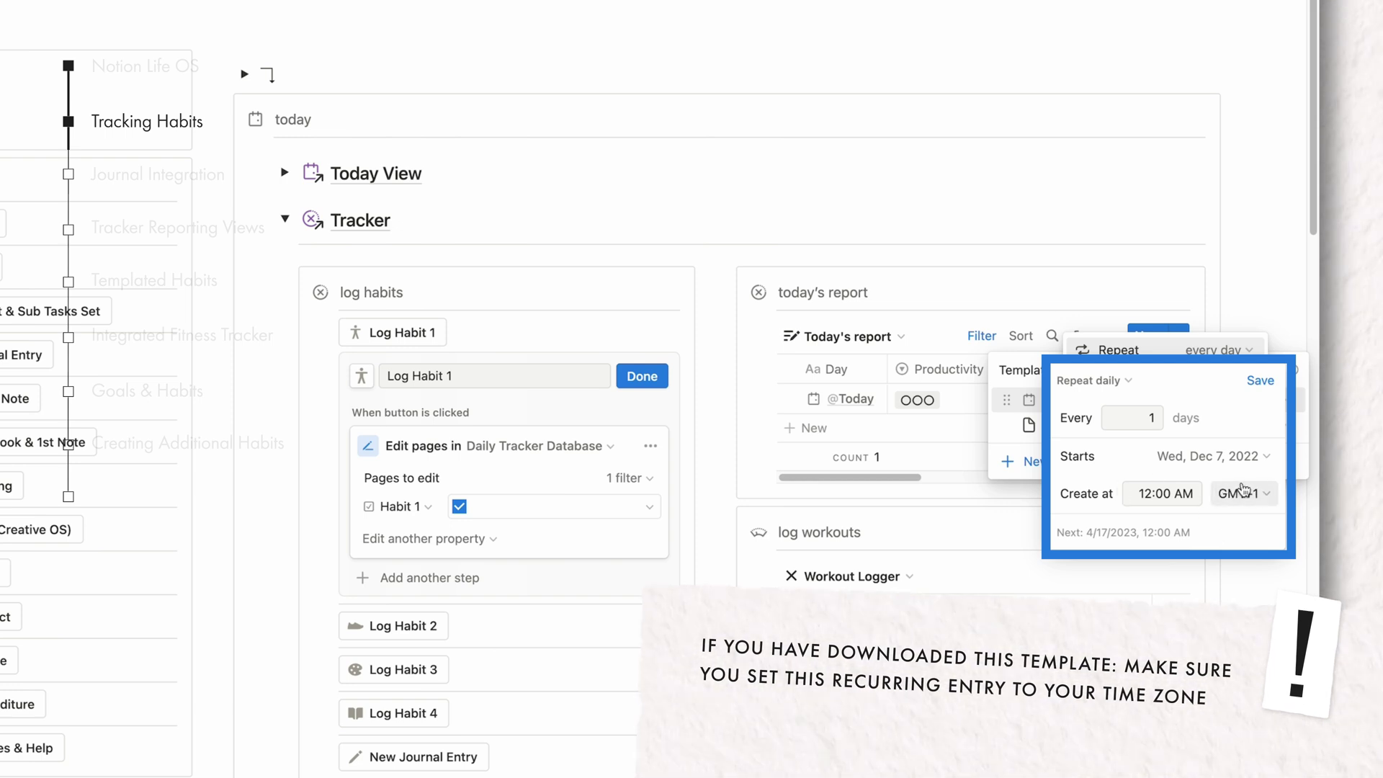
{"action": "left_click", "coordinate": [1261, 382]}
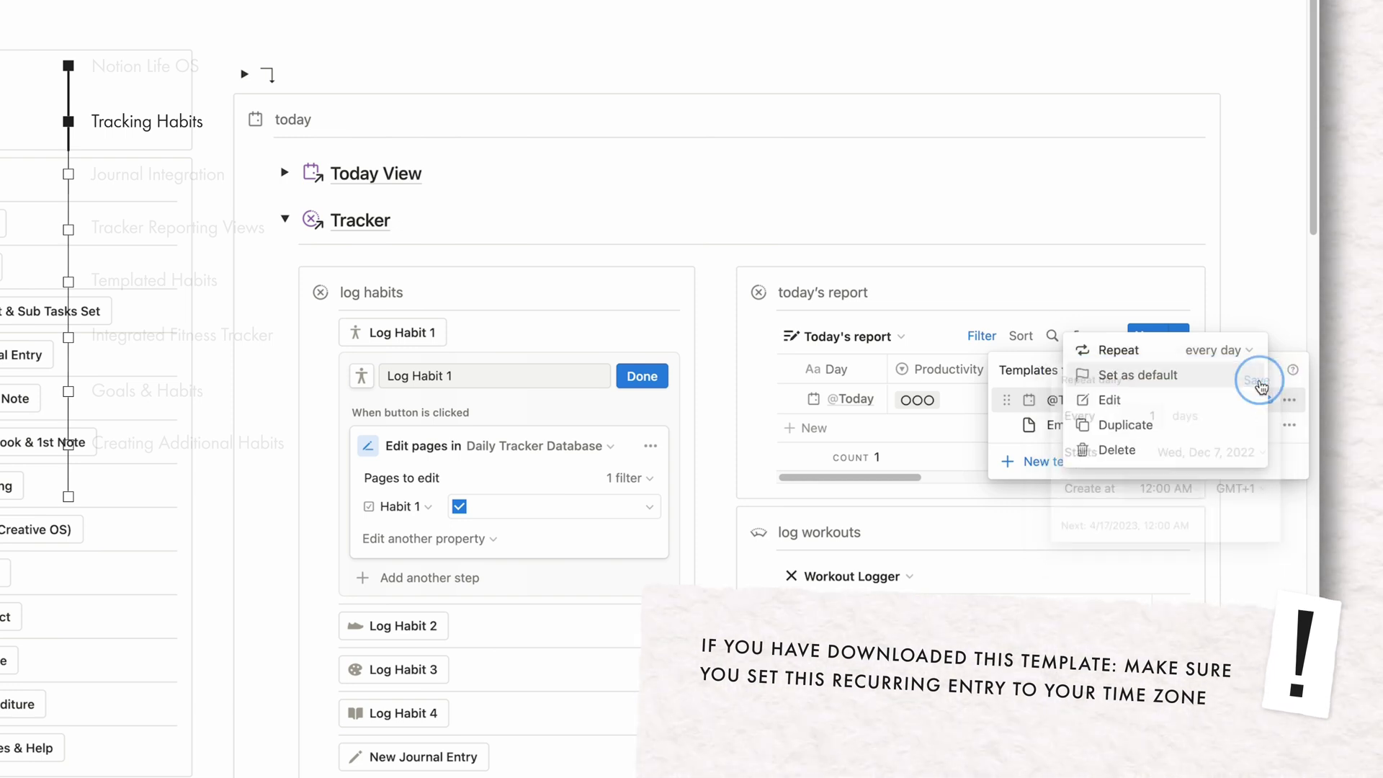
{"action": "left_click", "coordinate": [1162, 286]}
{"action": "left_click", "coordinate": [1081, 288]}
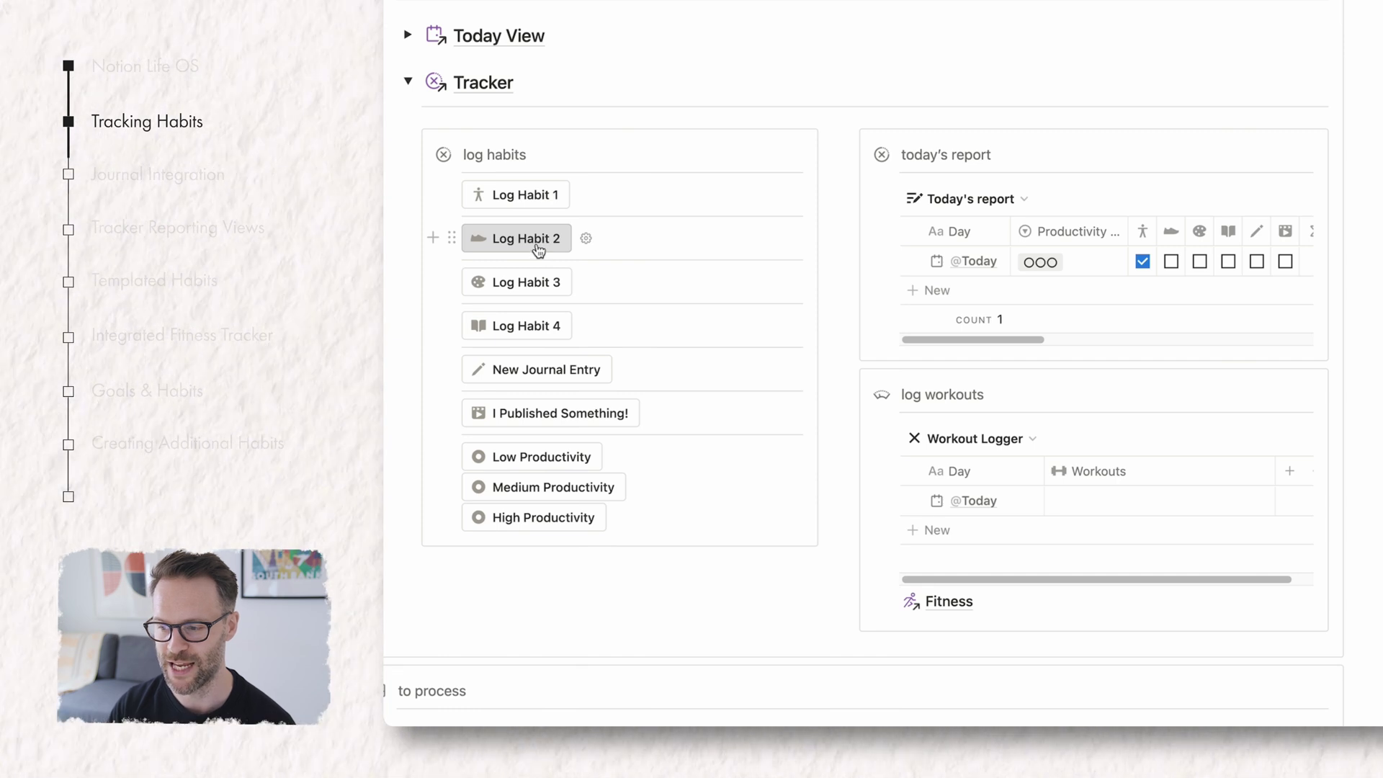
Switch Today's report to the card view and log Habit 3 for today
{"action": "left_click", "coordinate": [995, 197]}
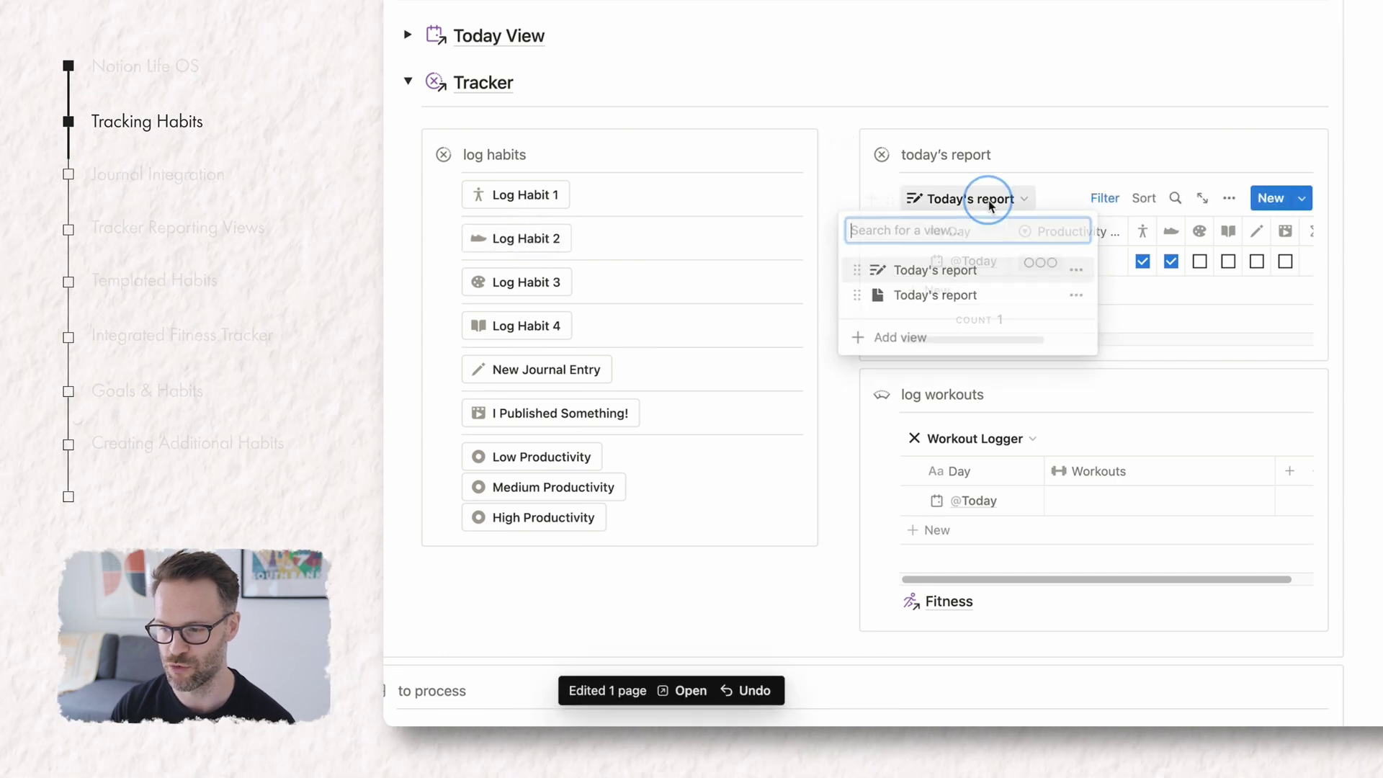
{"action": "left_click", "coordinate": [968, 301]}
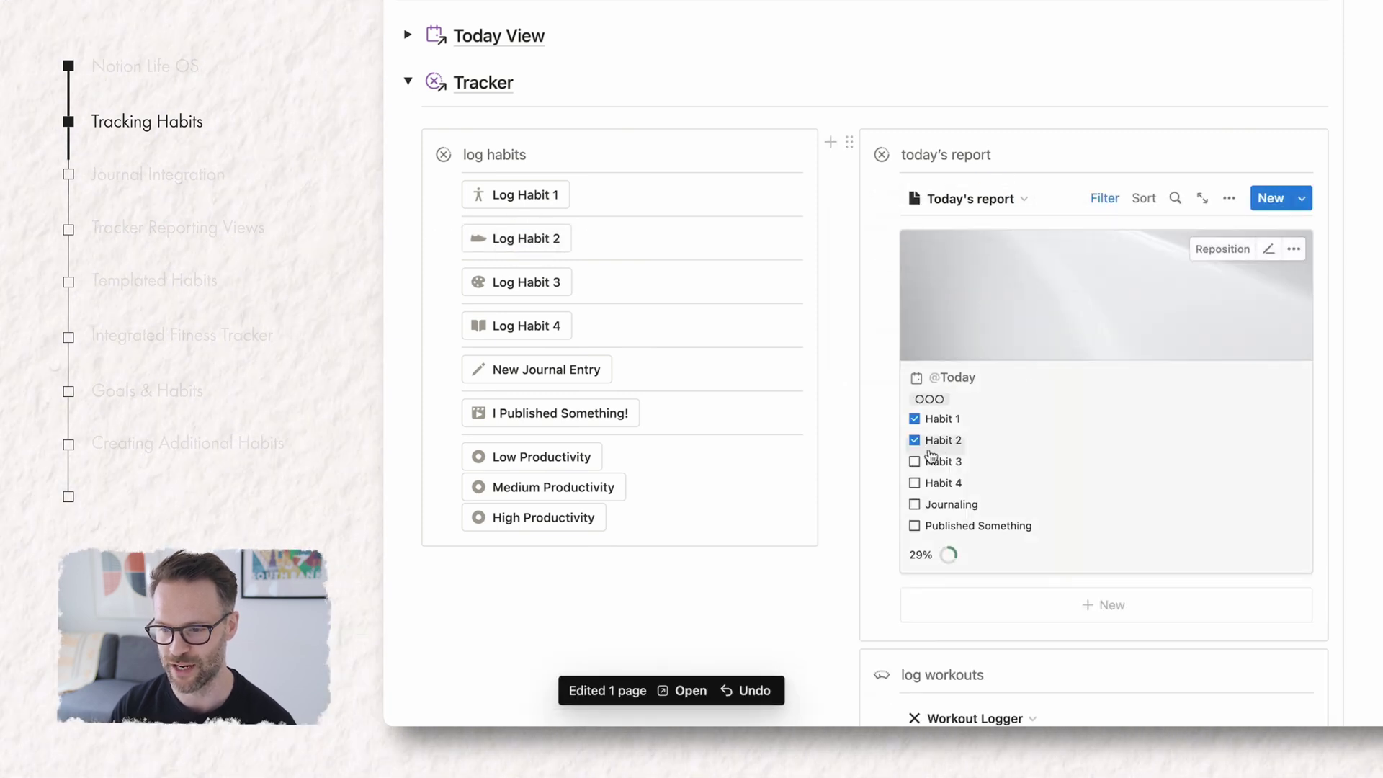
{"action": "left_click", "coordinate": [540, 295]}
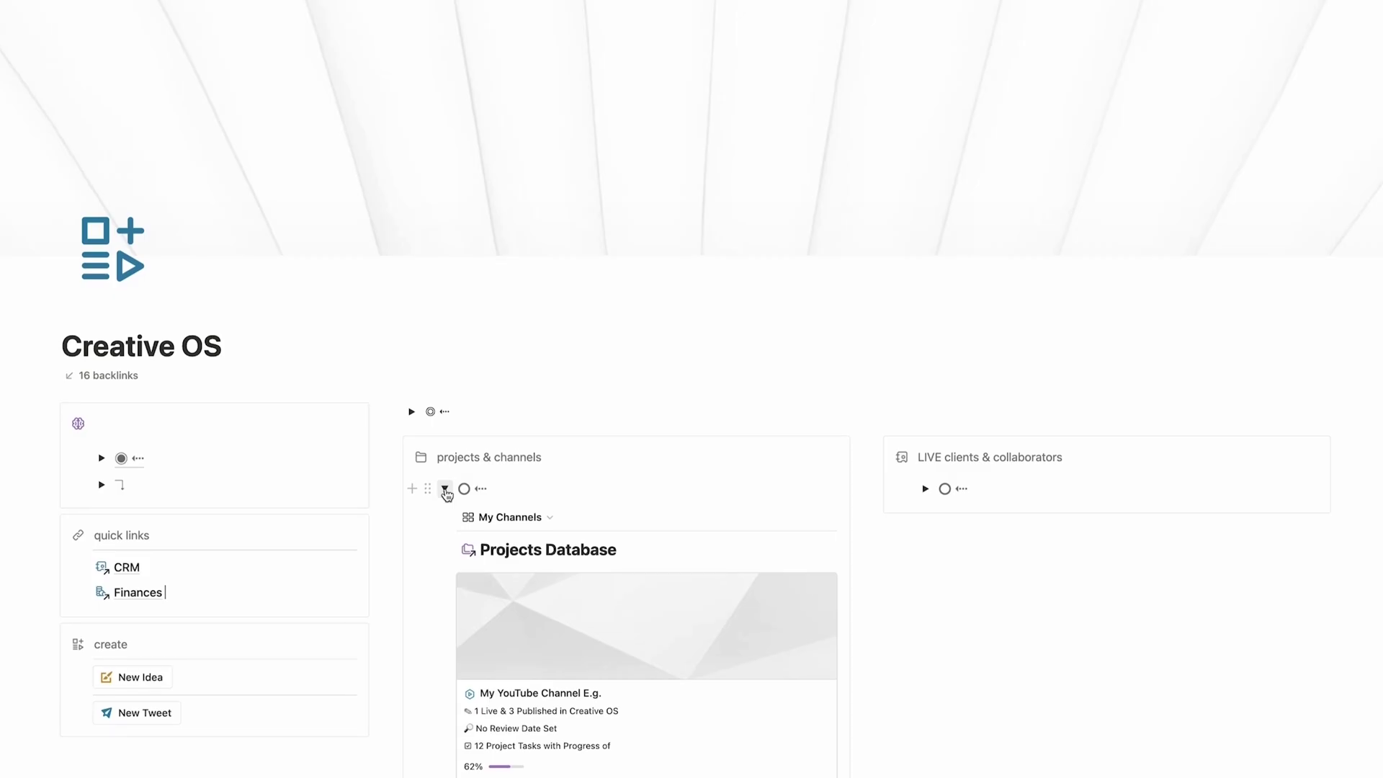
{"action": "scroll", "coordinate": [445, 487], "scroll_direction": "down", "scroll_amount": 5}
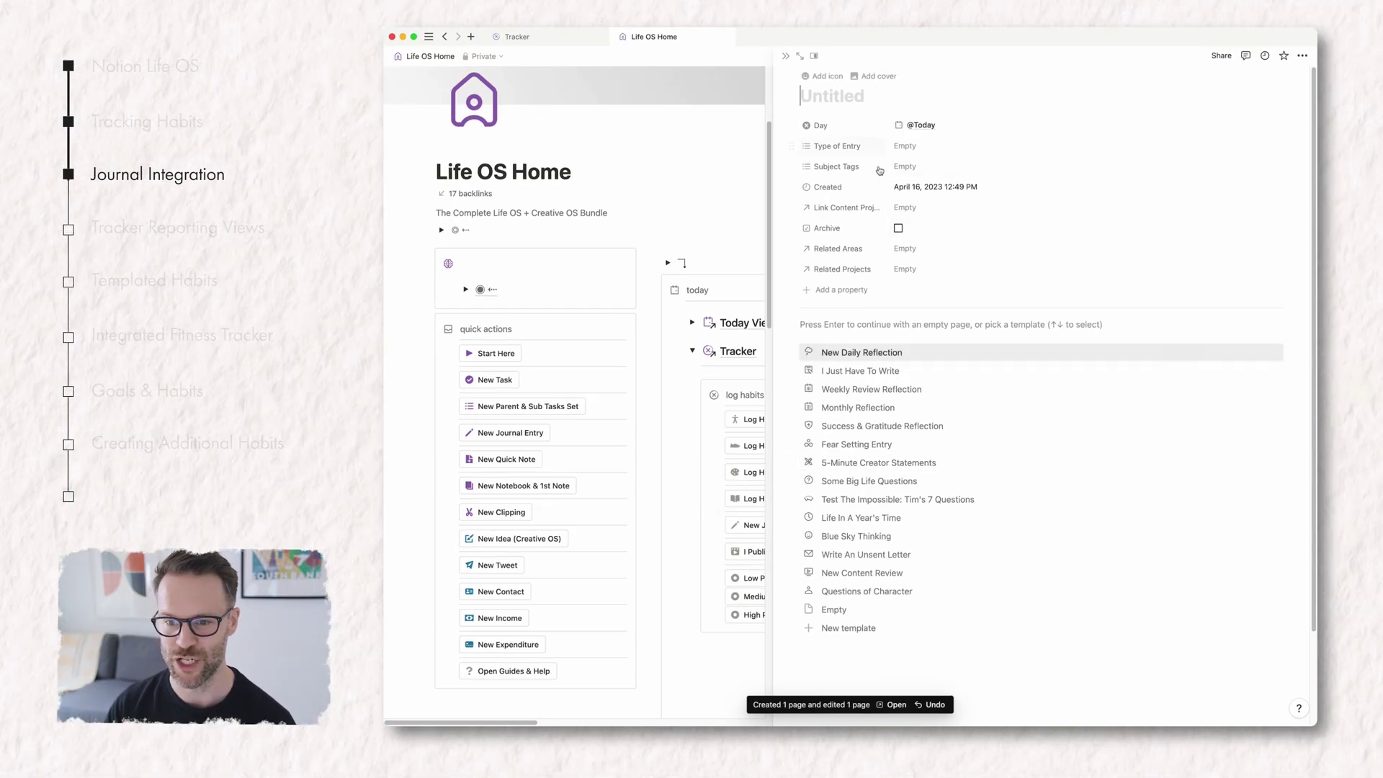
Apply the New Daily Reflection template, expand Morning and collapse Evening Reflection, then close the entry
{"action": "left_click", "coordinate": [913, 357]}
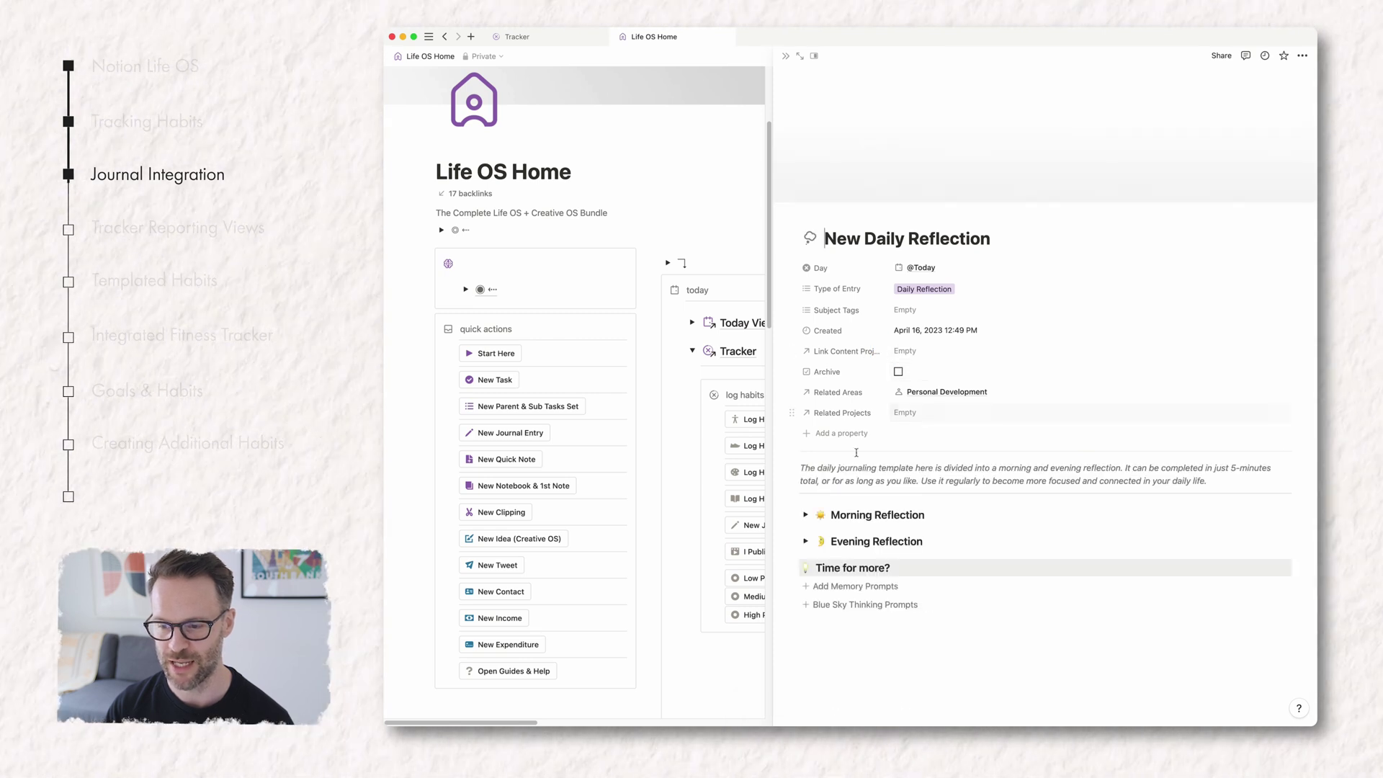
{"action": "left_click", "coordinate": [805, 515]}
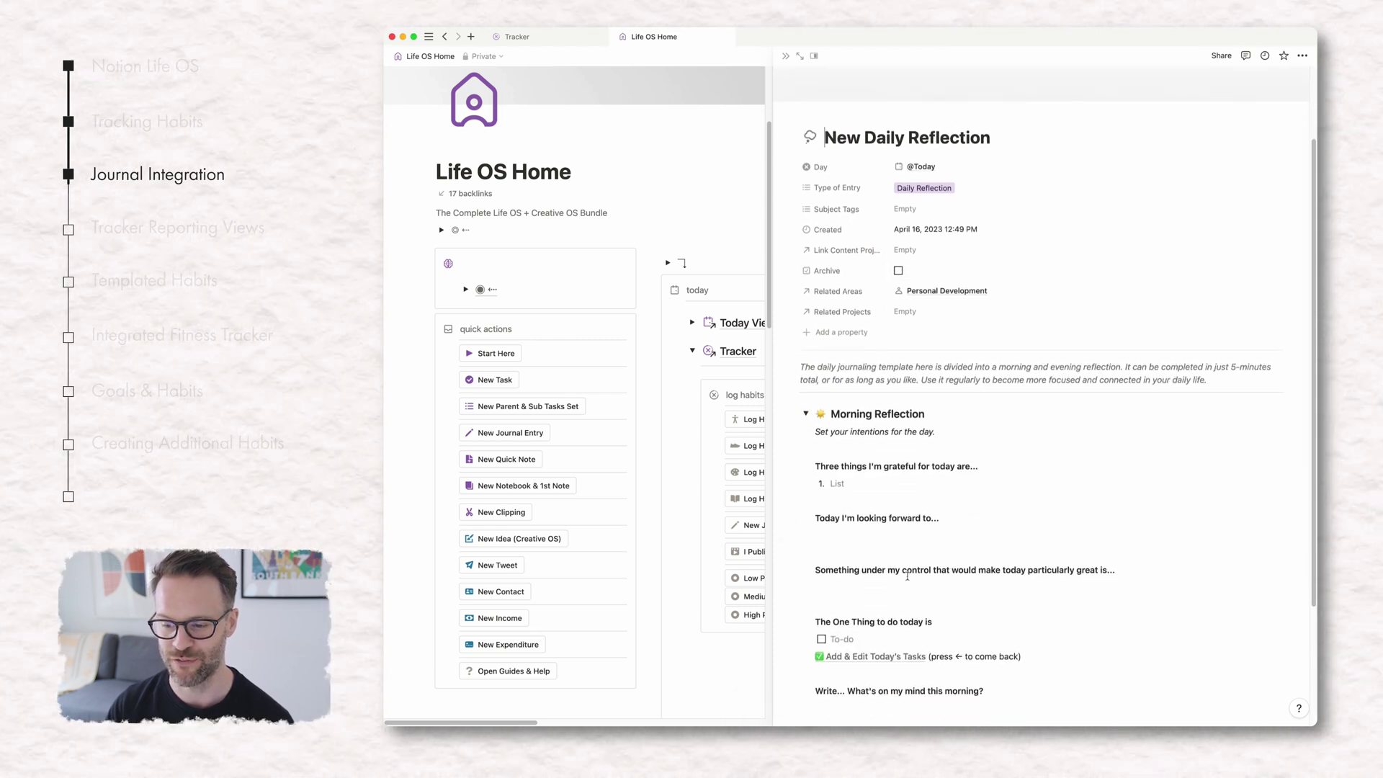
{"action": "scroll", "coordinate": [907, 577], "scroll_direction": "down", "scroll_amount": 4}
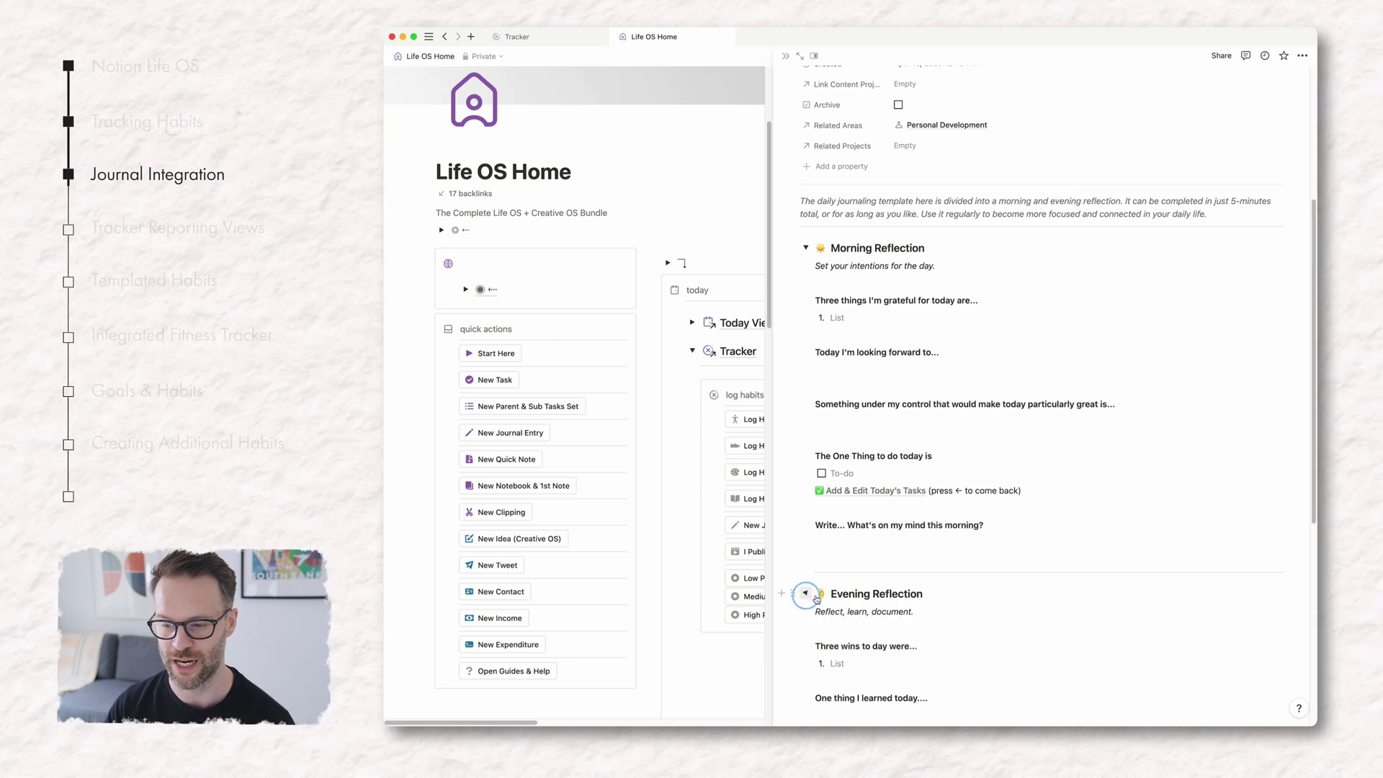
{"action": "scroll", "coordinate": [887, 595], "scroll_direction": "down", "scroll_amount": 3}
{"action": "scroll", "coordinate": [887, 596], "scroll_direction": "up", "scroll_amount": 3}
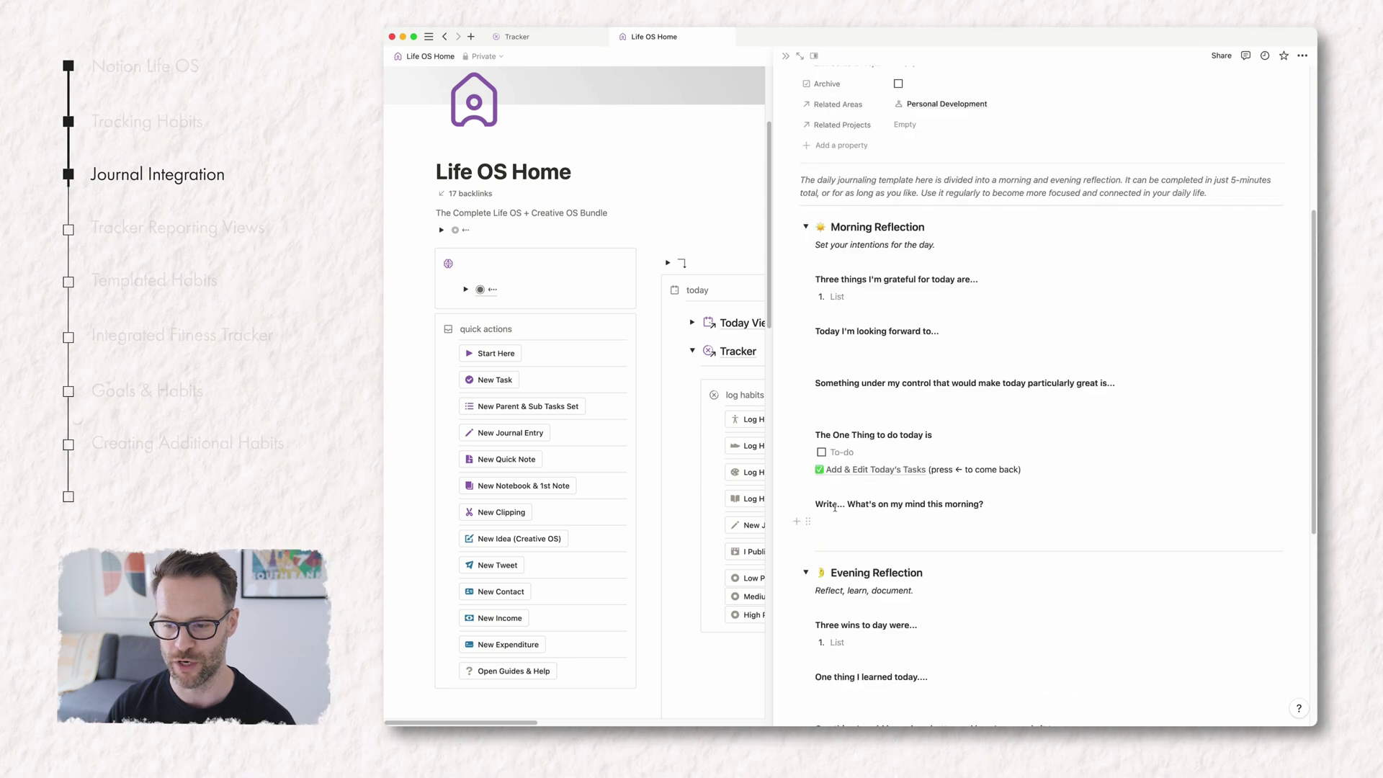
{"action": "left_click", "coordinate": [806, 571]}
{"action": "scroll", "coordinate": [818, 554], "scroll_direction": "up", "scroll_amount": 3}
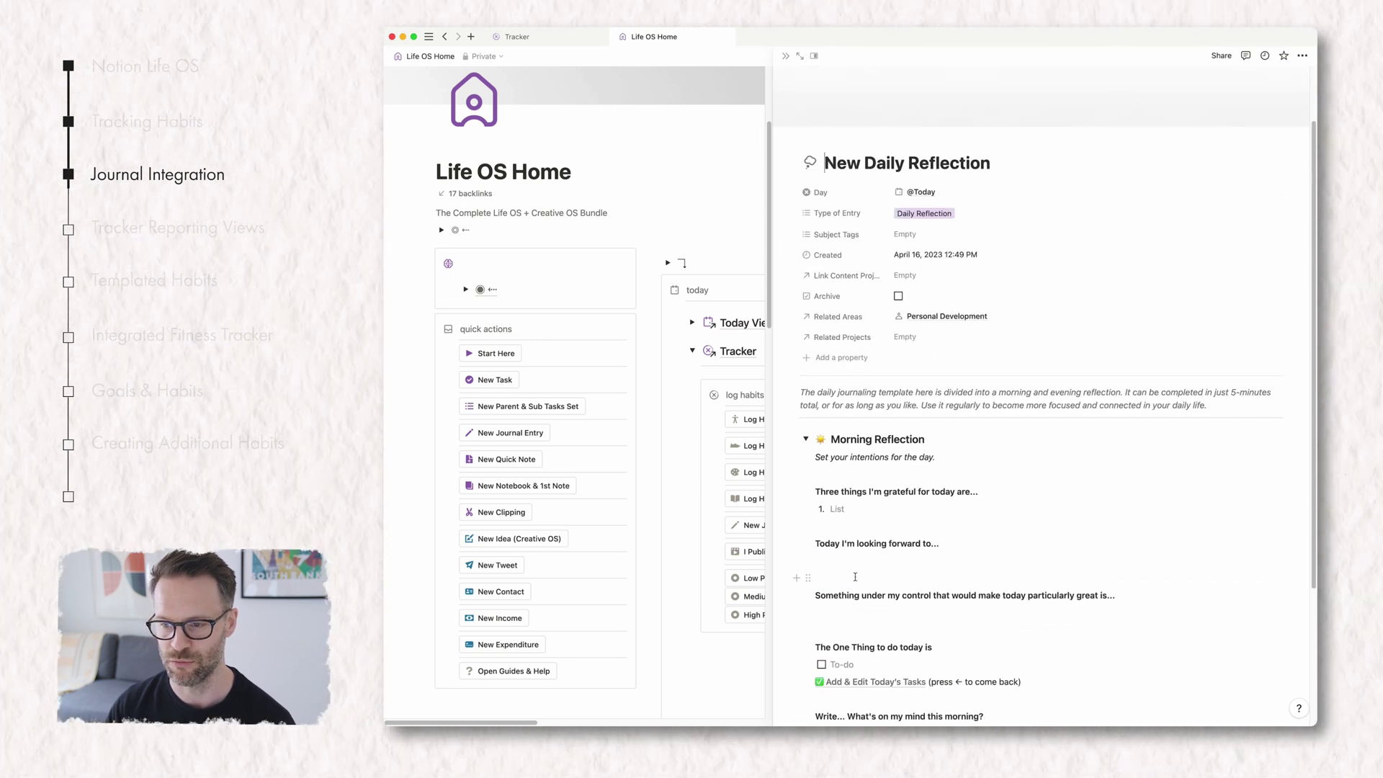
{"action": "scroll", "coordinate": [855, 577], "scroll_direction": "up", "scroll_amount": 2}
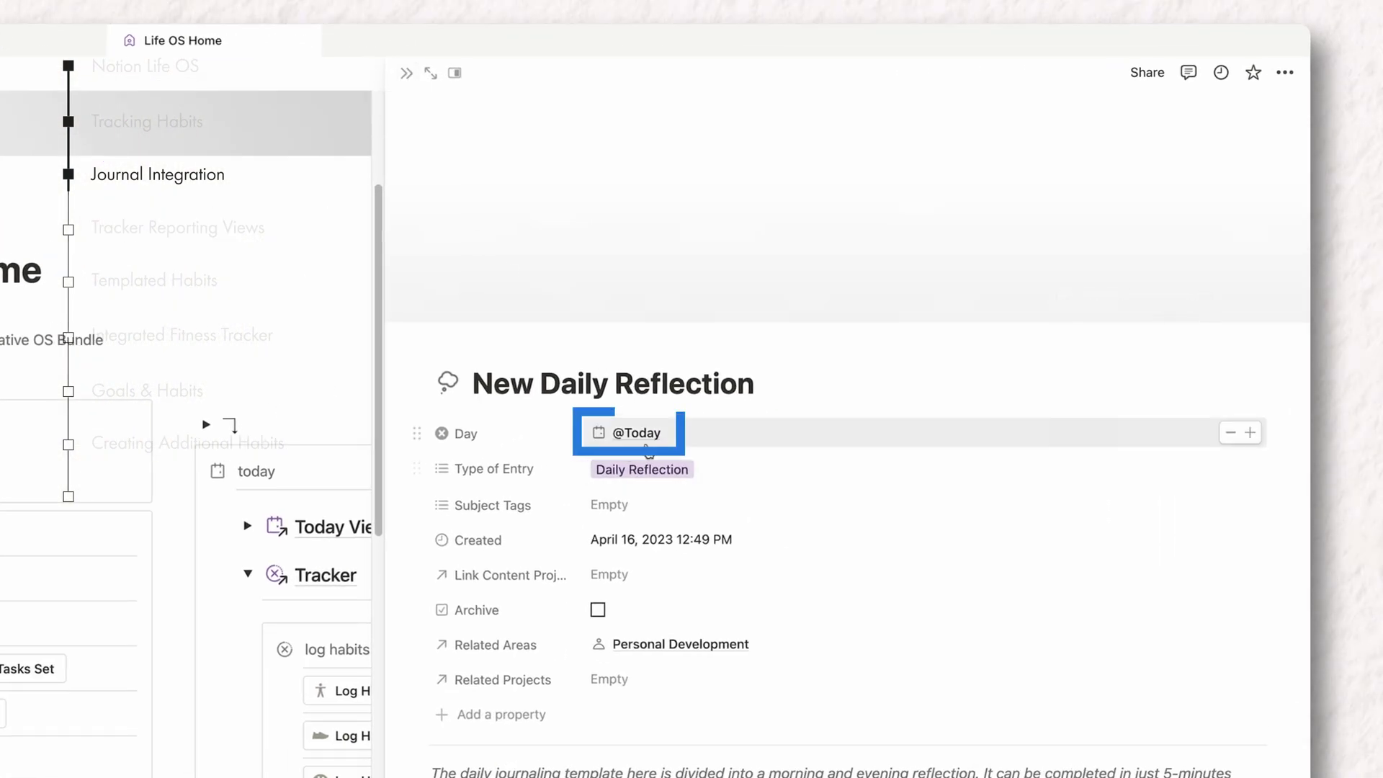
{"action": "left_click", "coordinate": [406, 73]}
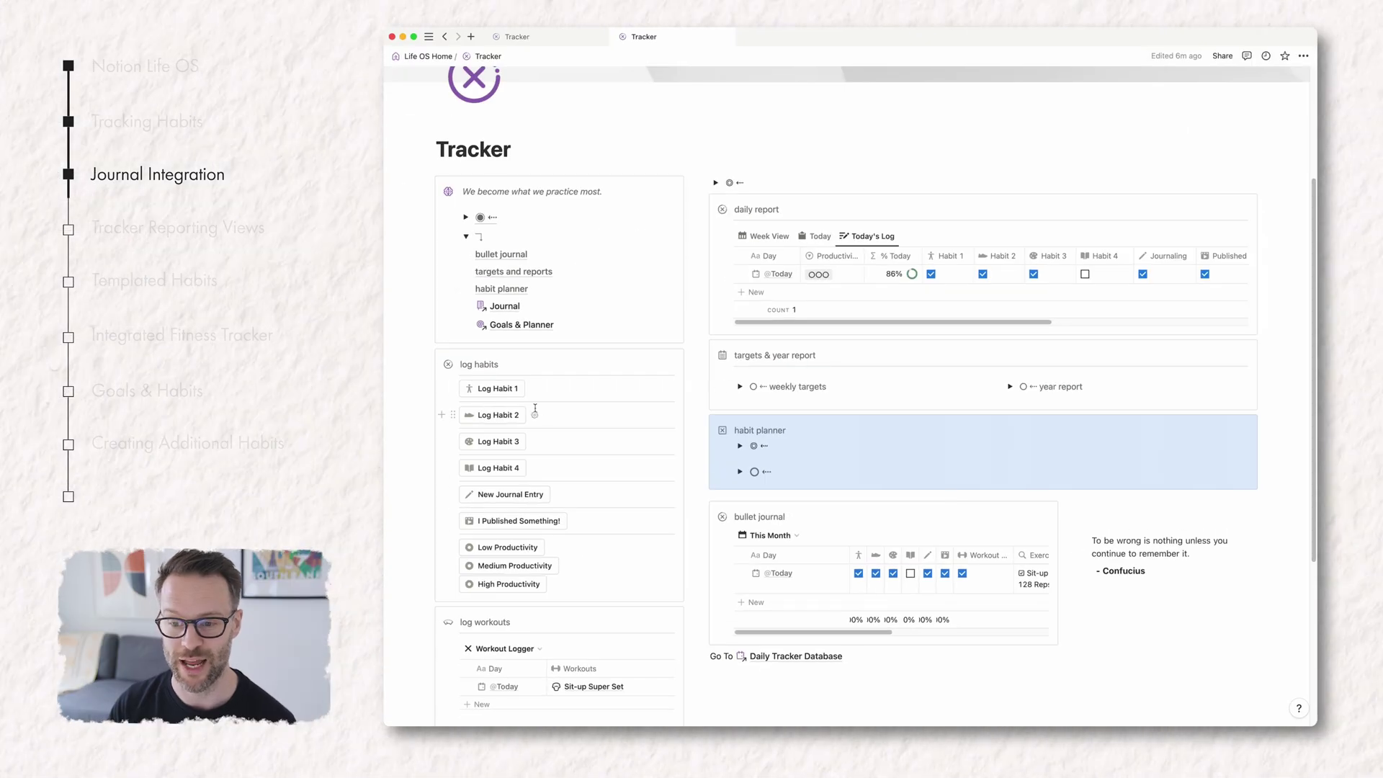
Open the Journal page and browse its list of entry templates
{"action": "left_click", "coordinate": [505, 305]}
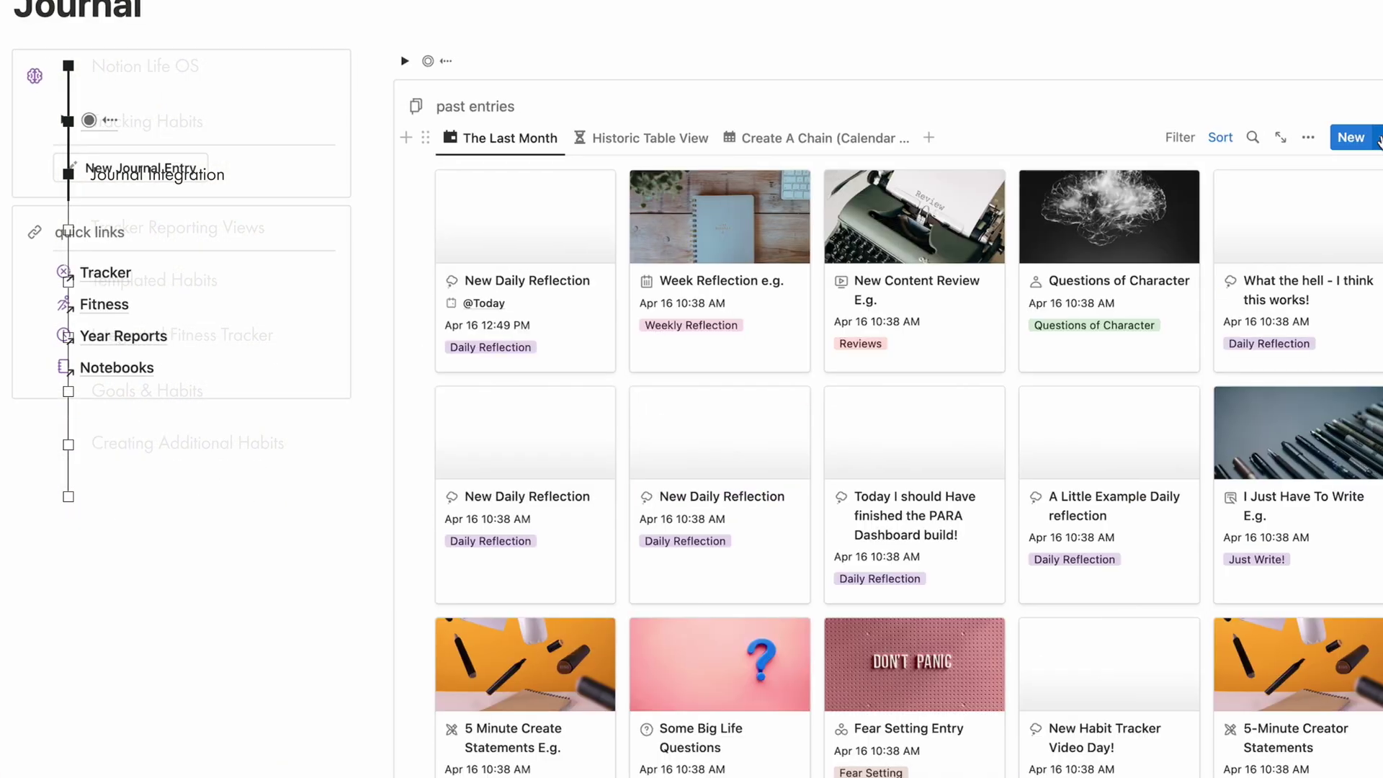
{"action": "left_click", "coordinate": [1382, 277]}
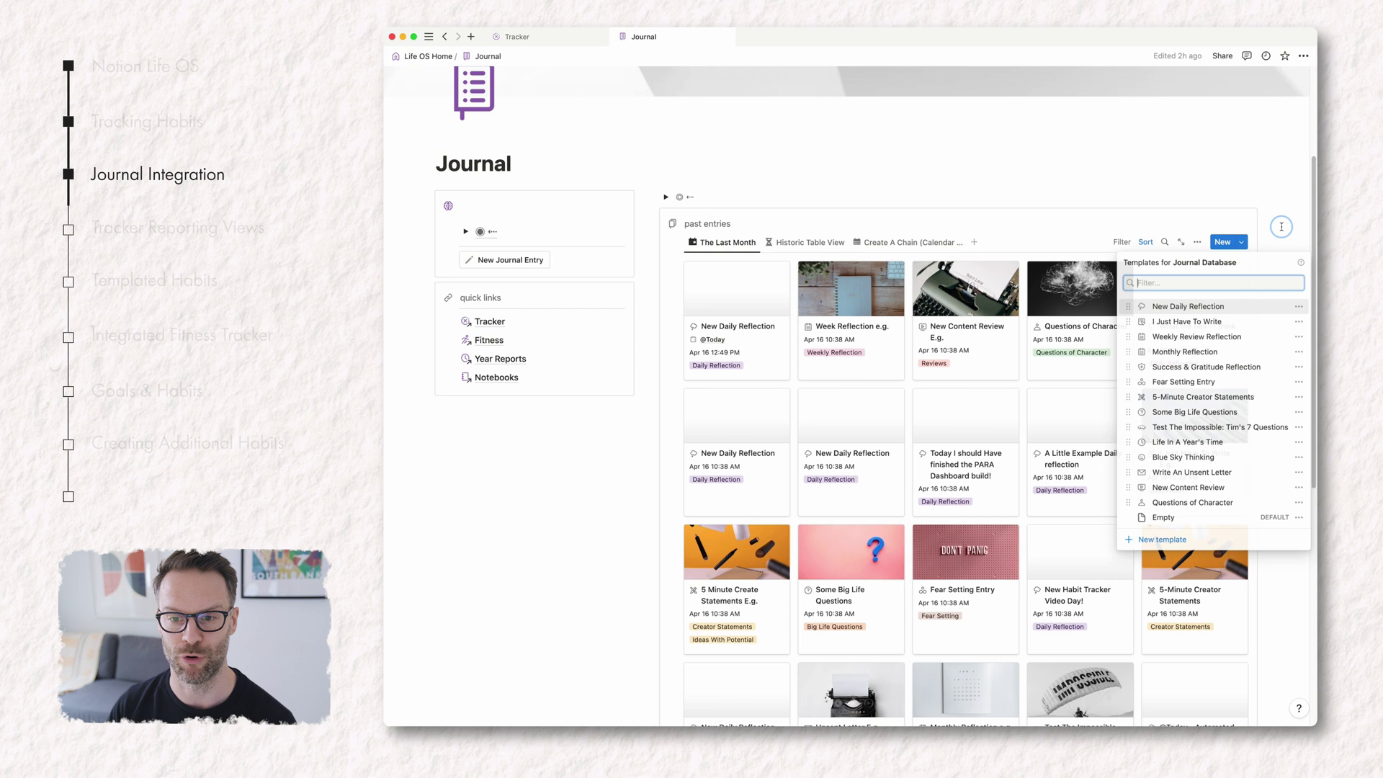
{"action": "left_click", "coordinate": [1192, 137]}
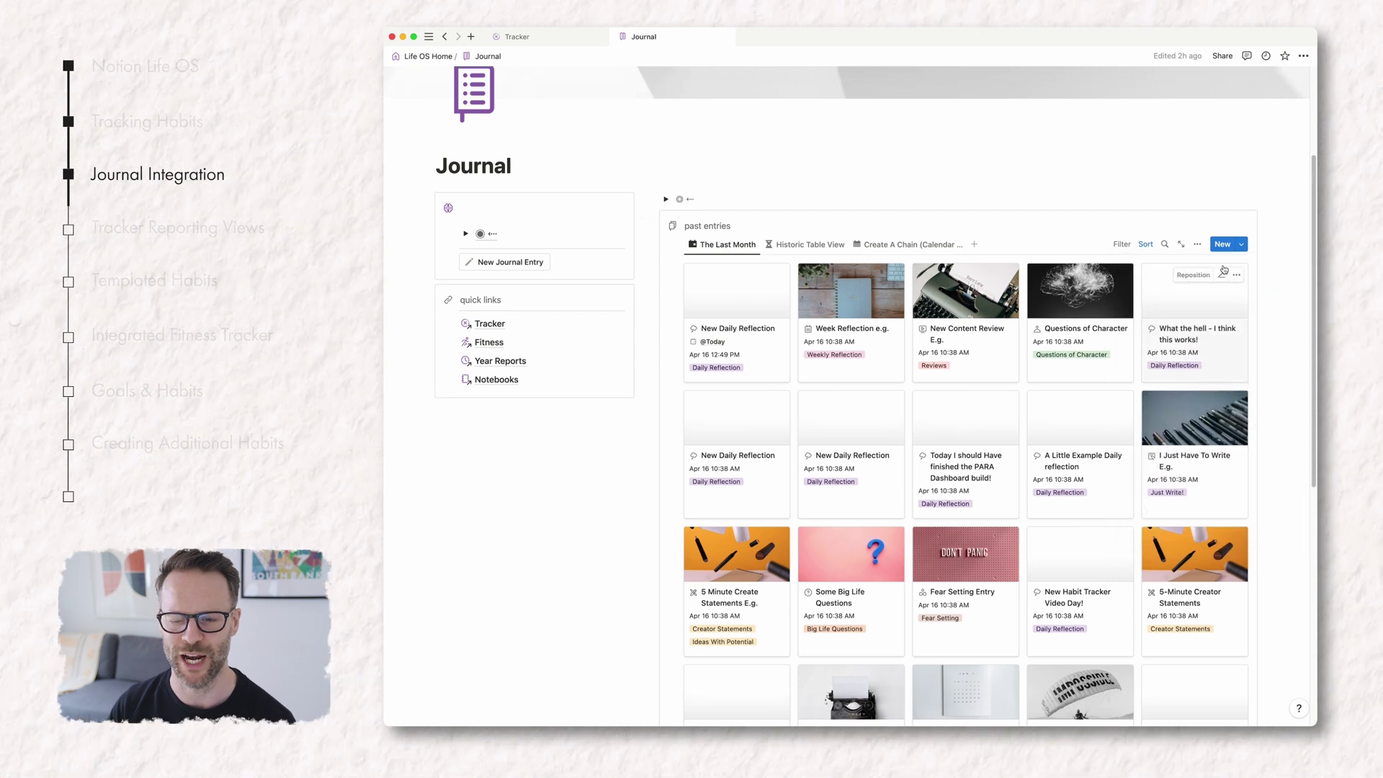
{"action": "scroll", "coordinate": [1225, 263], "scroll_direction": "up", "scroll_amount": 3}
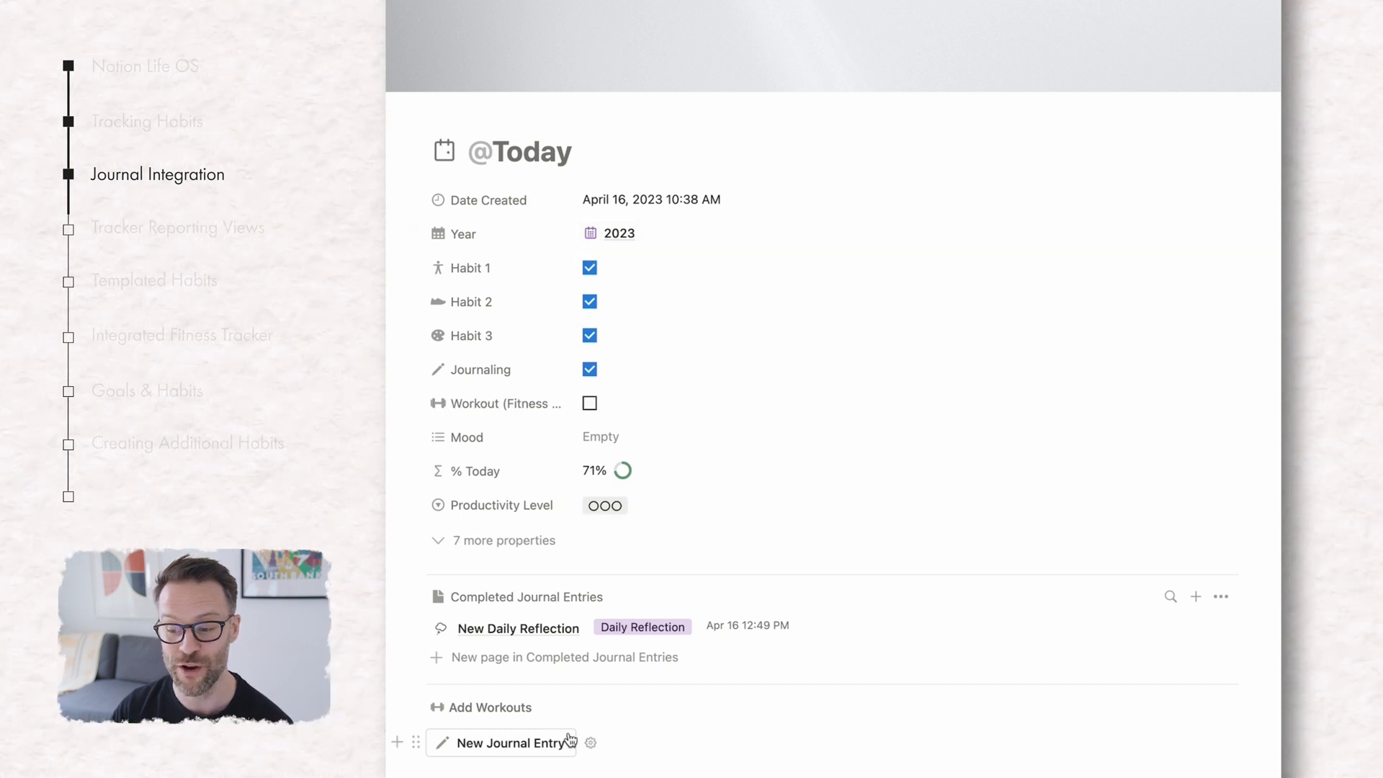
{"action": "scroll", "coordinate": [488, 676], "scroll_direction": "down", "scroll_amount": 3}
Link Sit-up Super Set as today's workout and close today's tracker page
{"action": "left_click", "coordinate": [496, 573]}
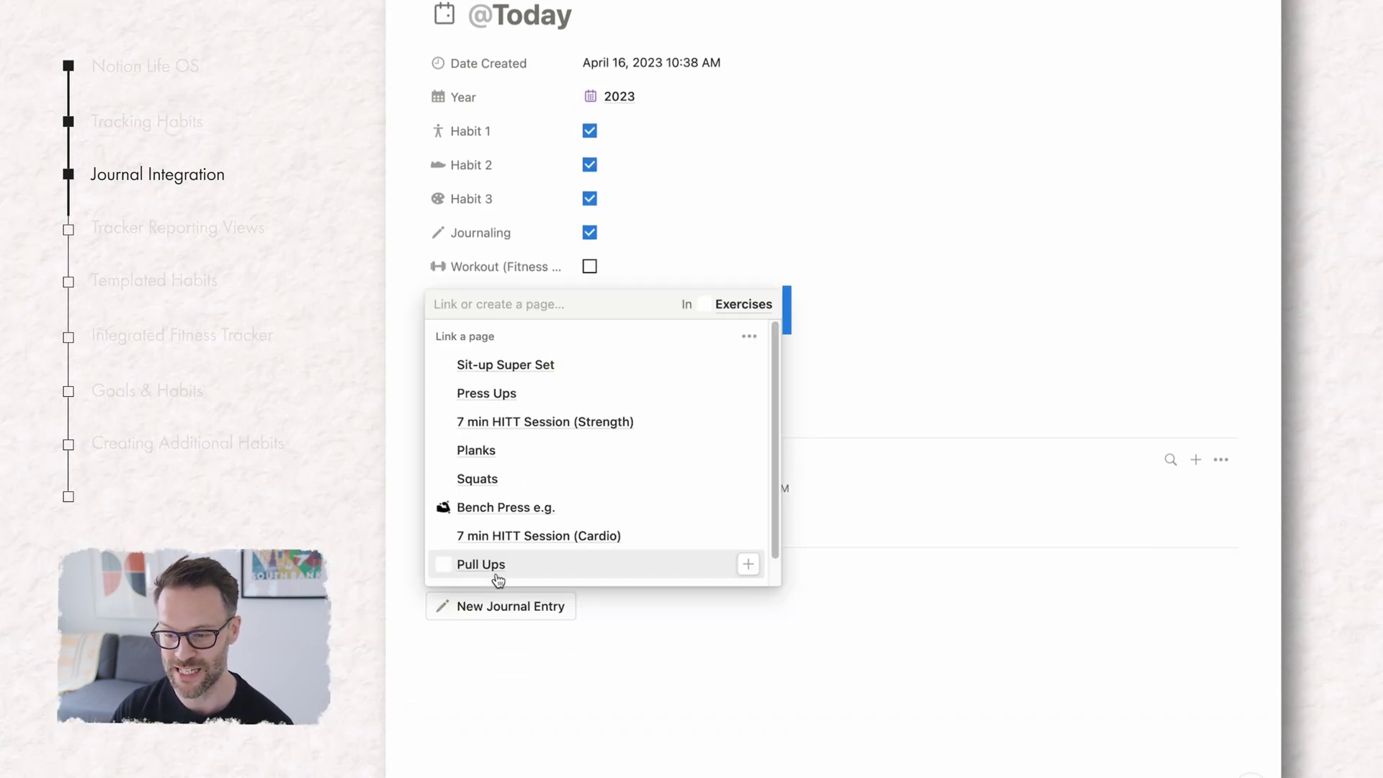
{"action": "left_click", "coordinate": [521, 373]}
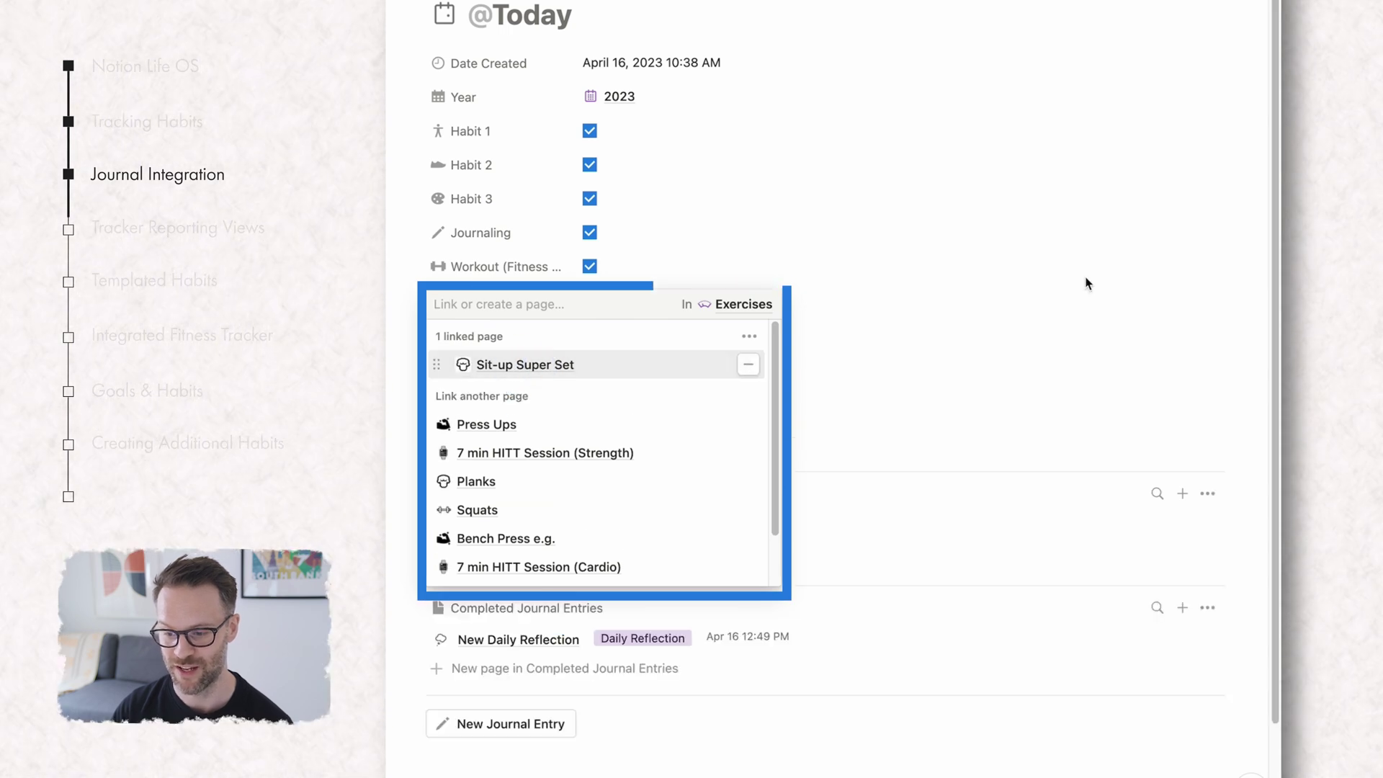
{"action": "left_click", "coordinate": [1005, 282]}
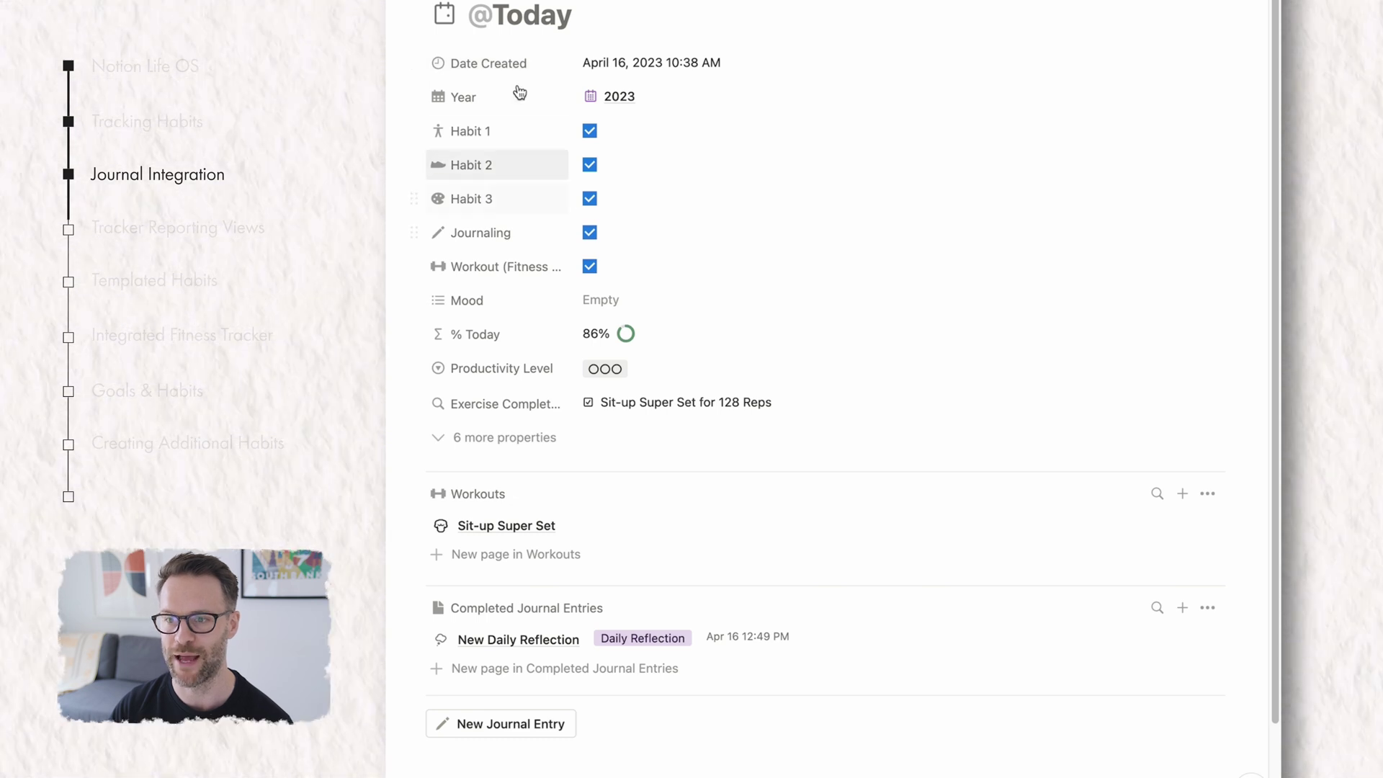
{"action": "key", "text": "Escape"}
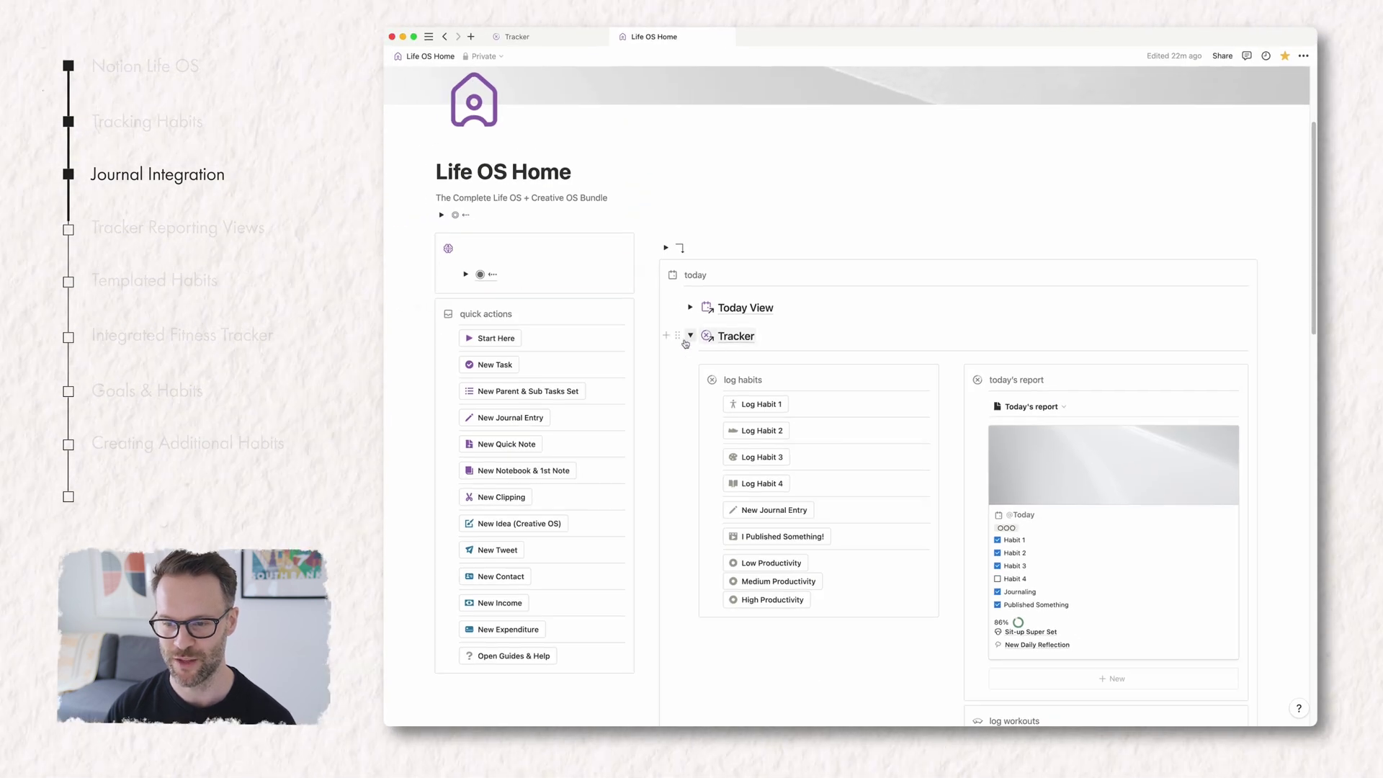
Open the Tracker page, reveal its section links, and jump to targets and reports
{"action": "left_click", "coordinate": [690, 337]}
{"action": "left_click", "coordinate": [736, 337]}
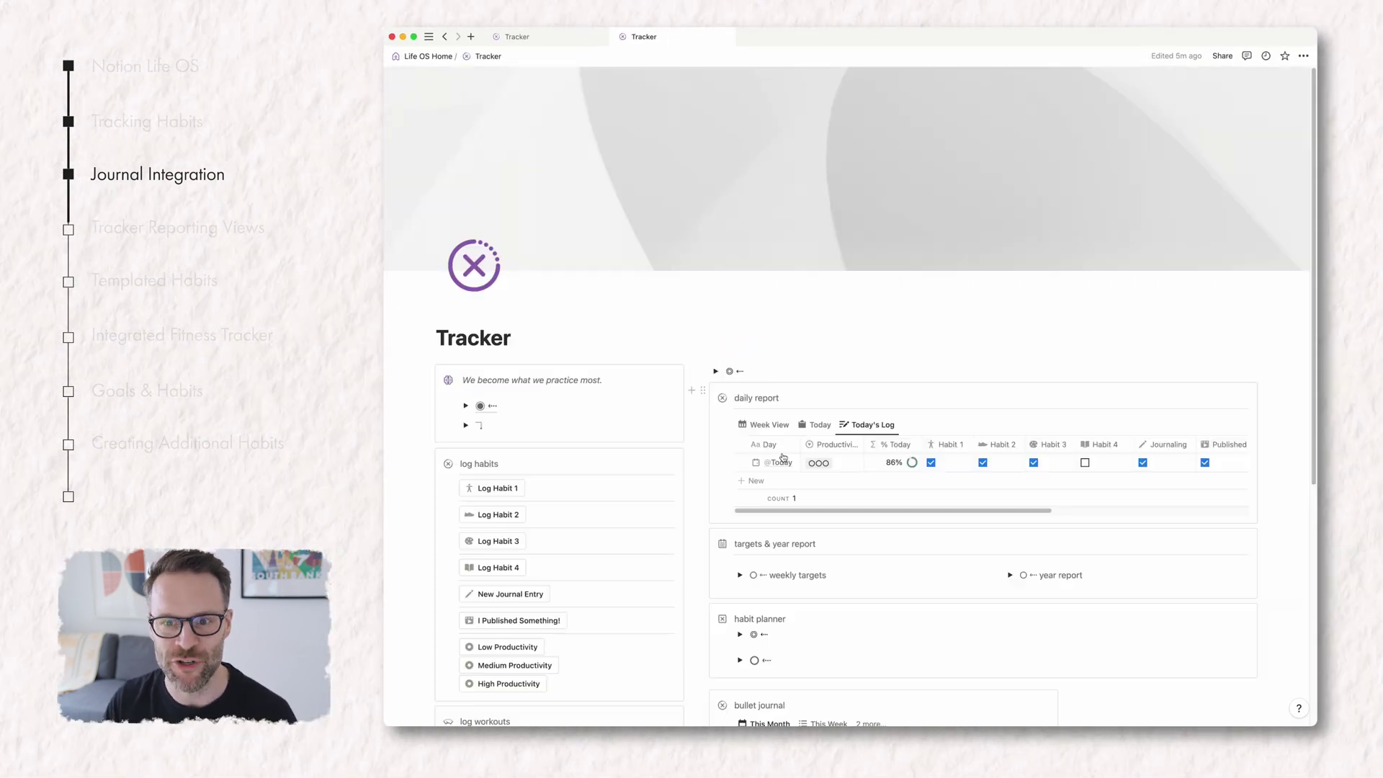
{"action": "scroll", "coordinate": [791, 469], "scroll_direction": "down", "scroll_amount": 5}
{"action": "left_click", "coordinate": [467, 240]}
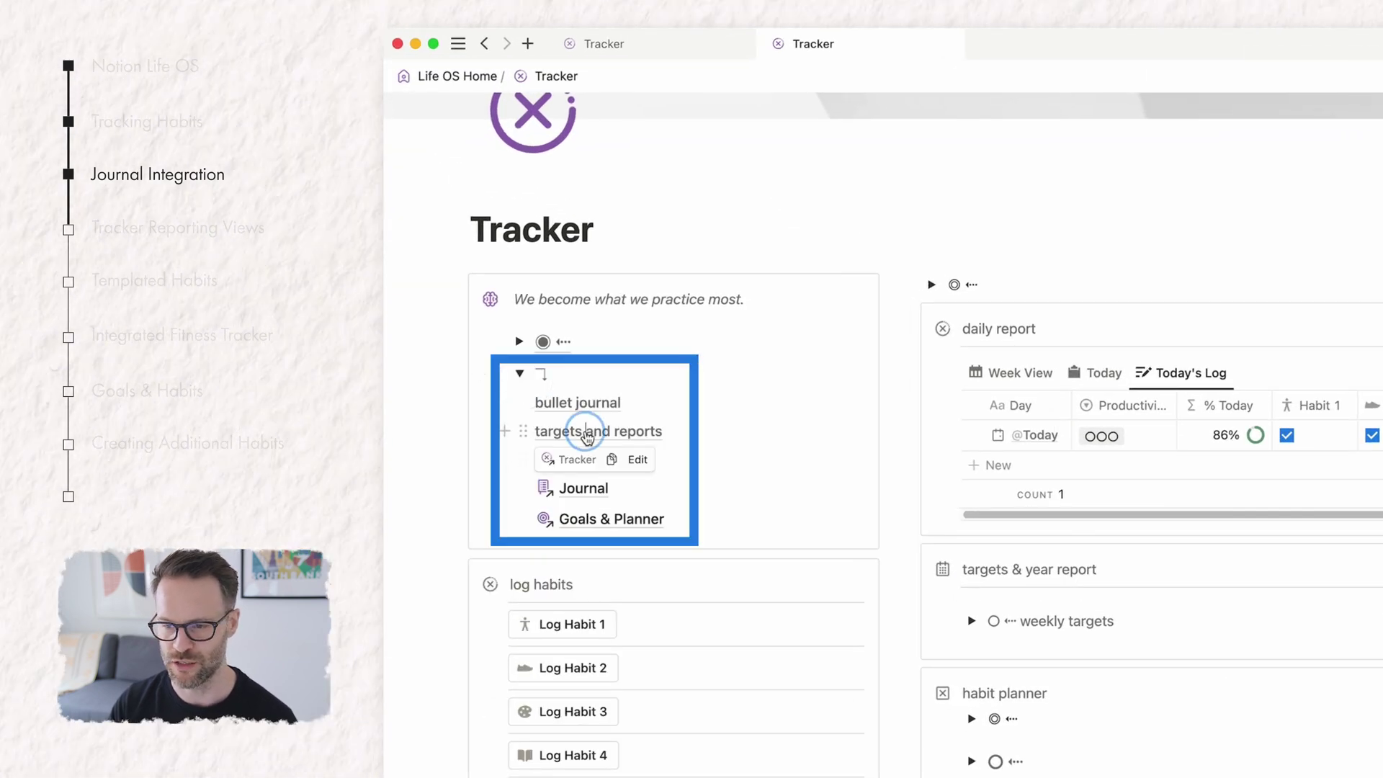
{"action": "left_click", "coordinate": [587, 435]}
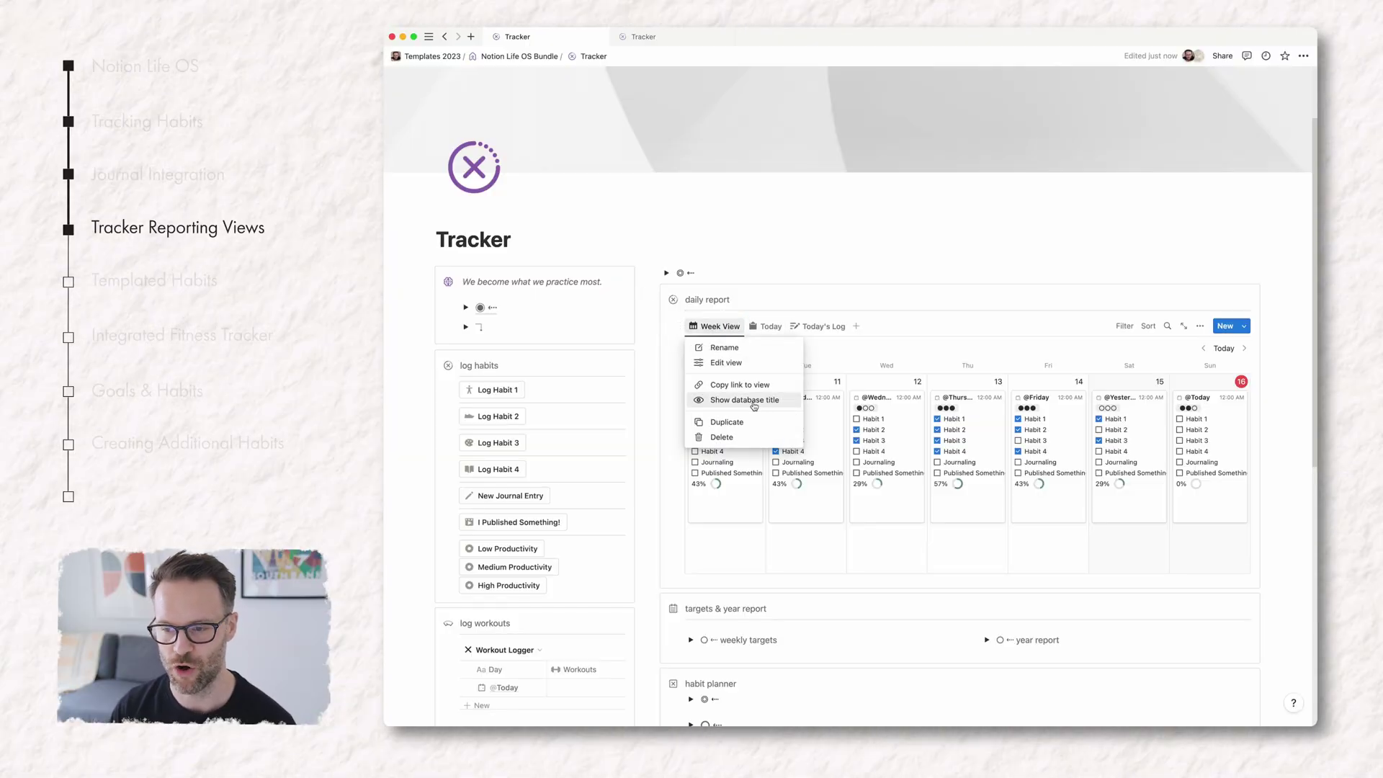
{"action": "left_click", "coordinate": [754, 401]}
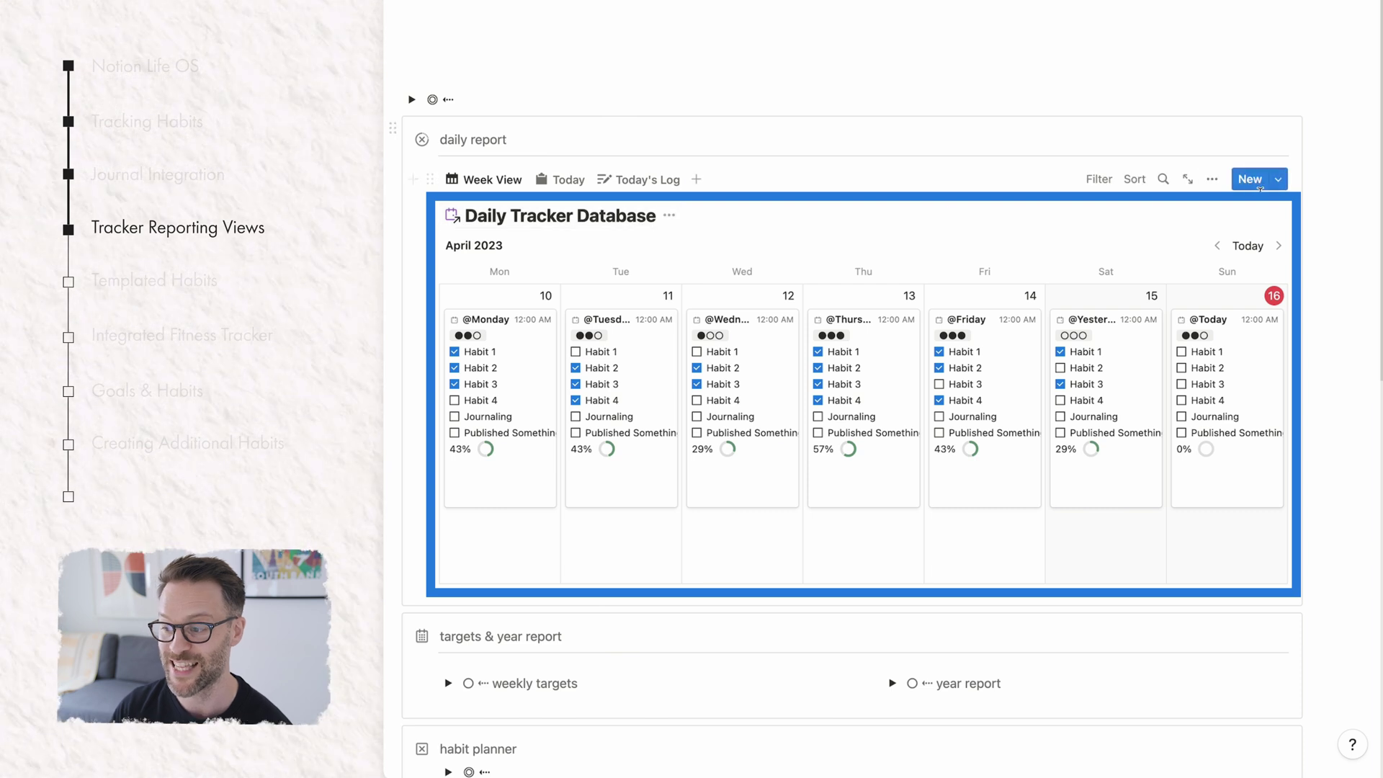
{"action": "left_click", "coordinate": [1281, 176]}
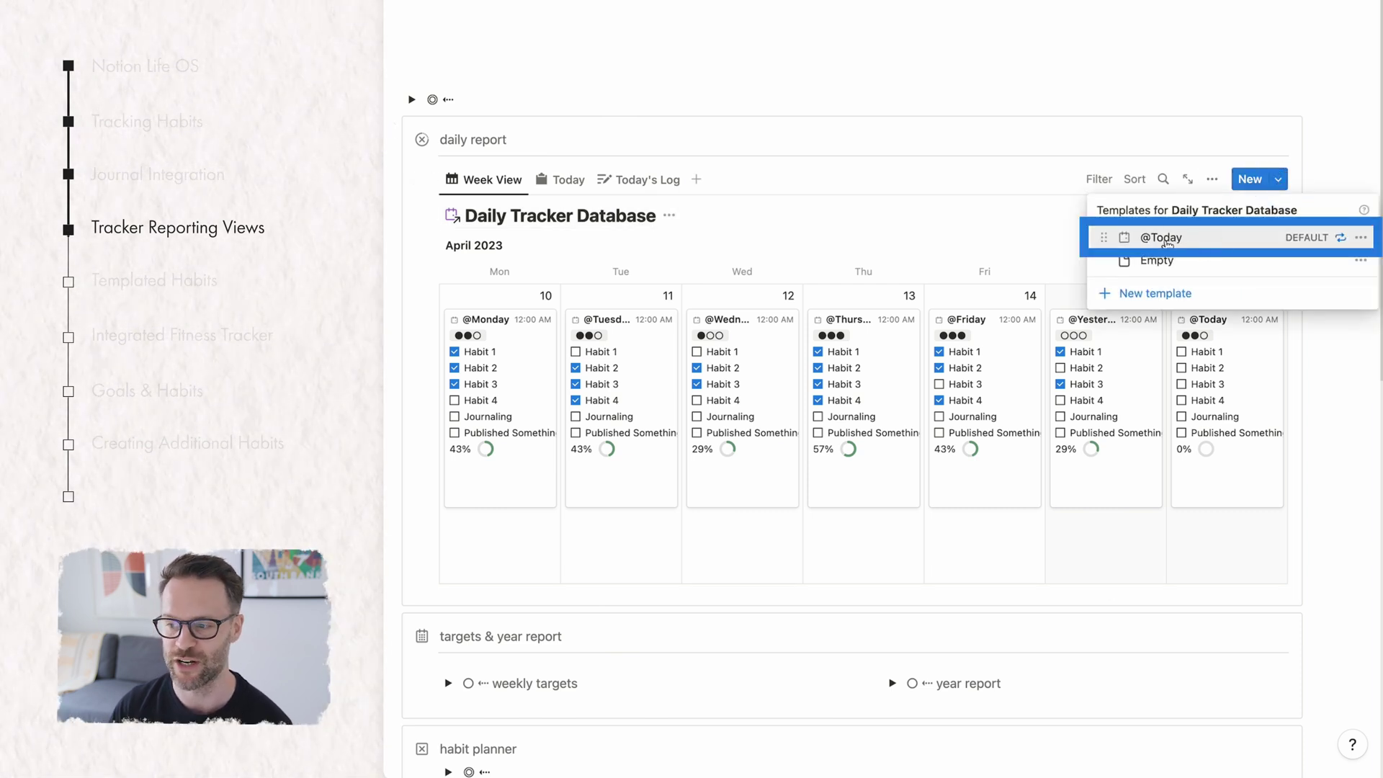
Close the templates list, expand weekly targets, and expand the Habit Planner's 2023 group
{"action": "left_click", "coordinate": [1014, 127]}
{"action": "scroll", "coordinate": [865, 360], "scroll_direction": "down", "scroll_amount": 5}
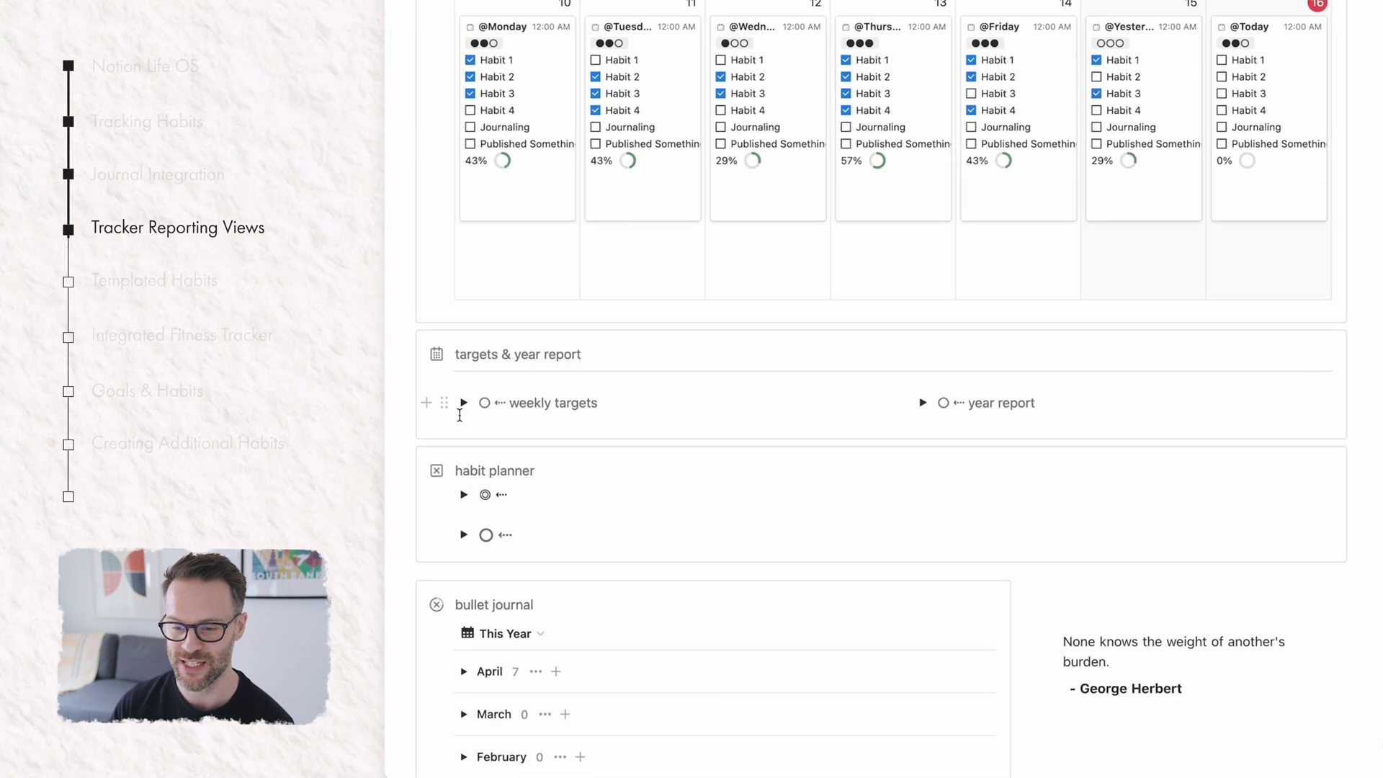
{"action": "left_click", "coordinate": [463, 403]}
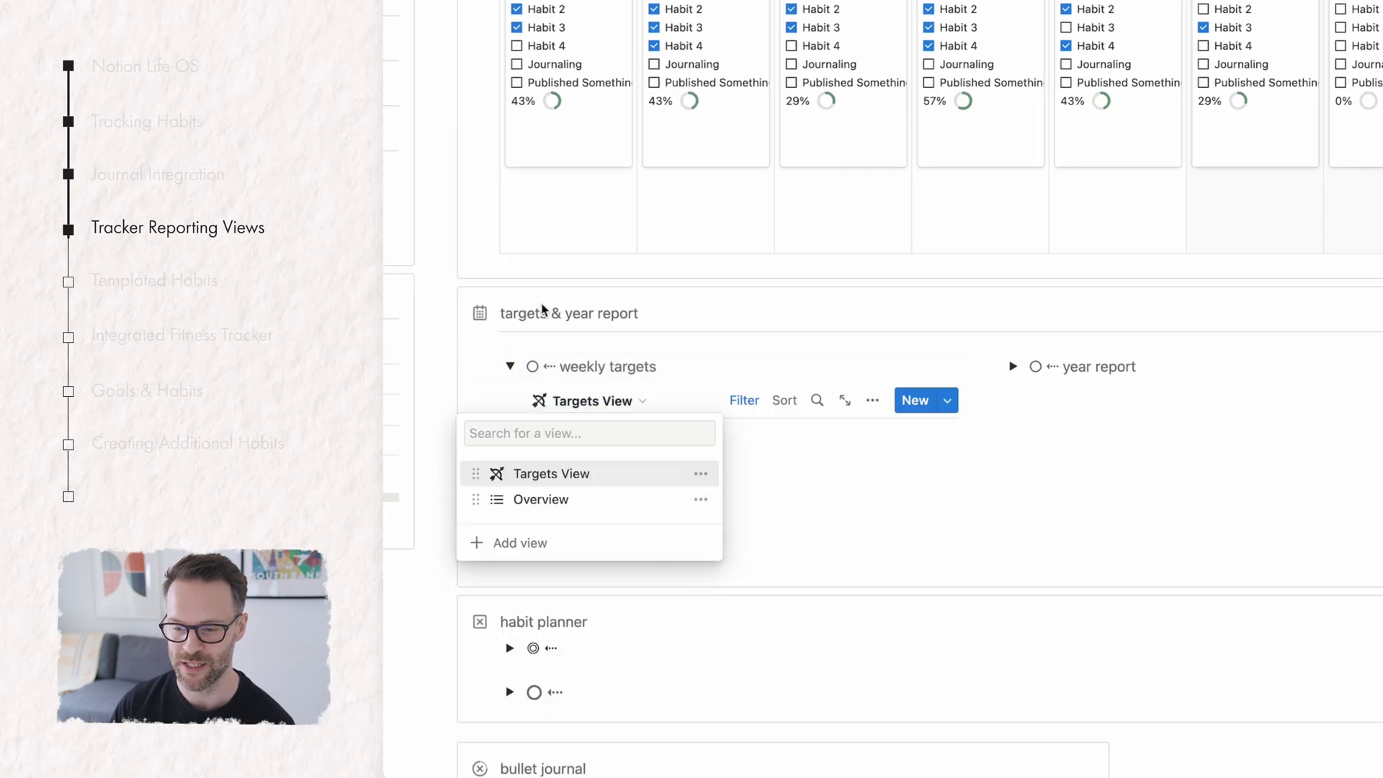
{"action": "left_click", "coordinate": [718, 350]}
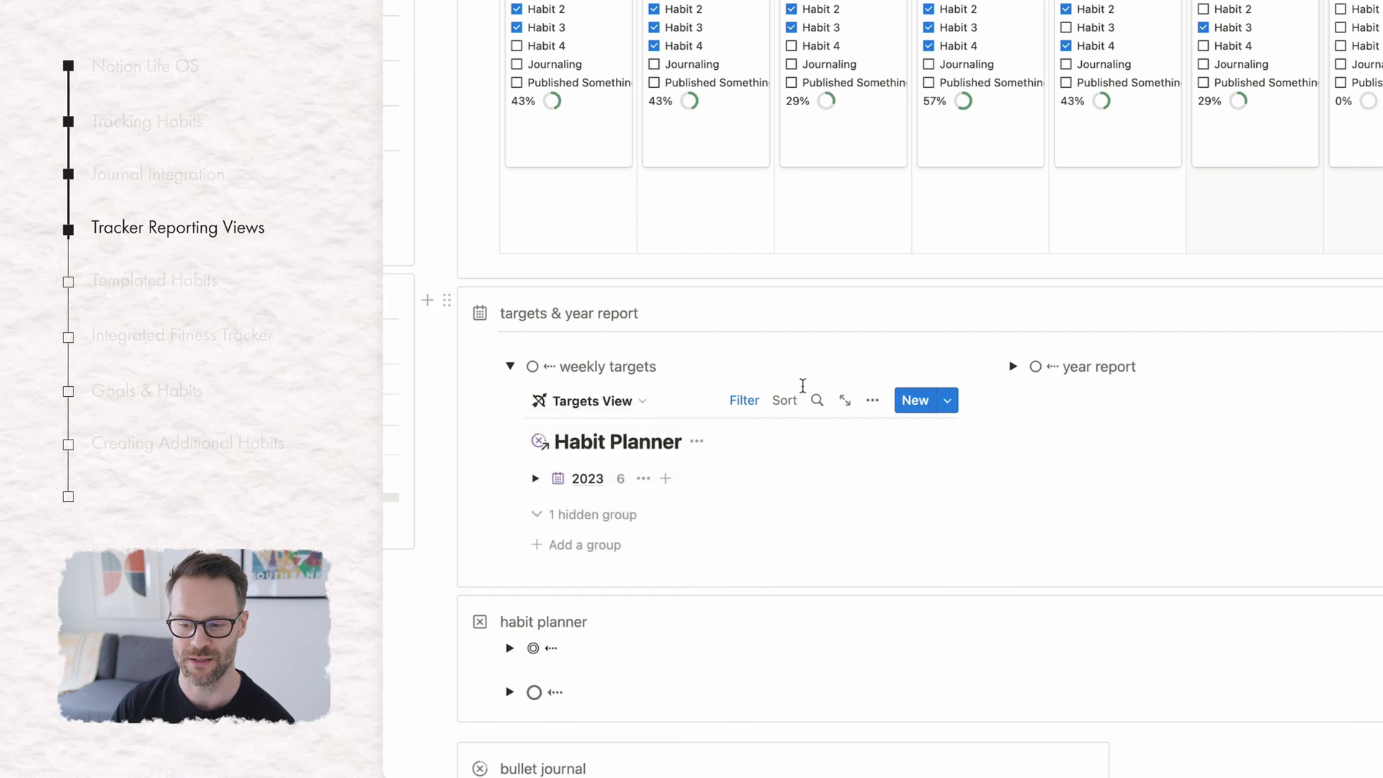
{"action": "left_click", "coordinate": [534, 478]}
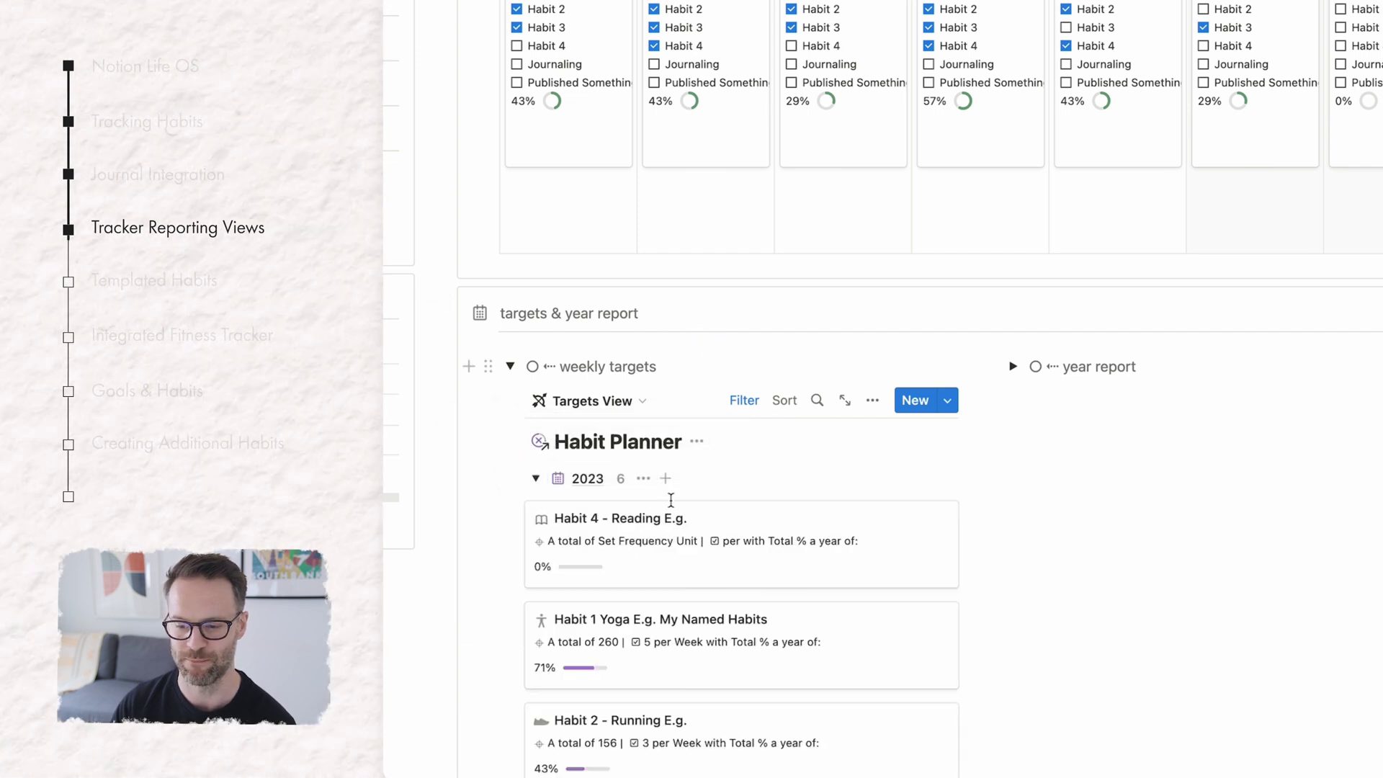
{"action": "scroll", "coordinate": [670, 497], "scroll_direction": "down", "scroll_amount": 6}
{"action": "scroll", "coordinate": [615, 200], "scroll_direction": "up", "scroll_amount": 2}
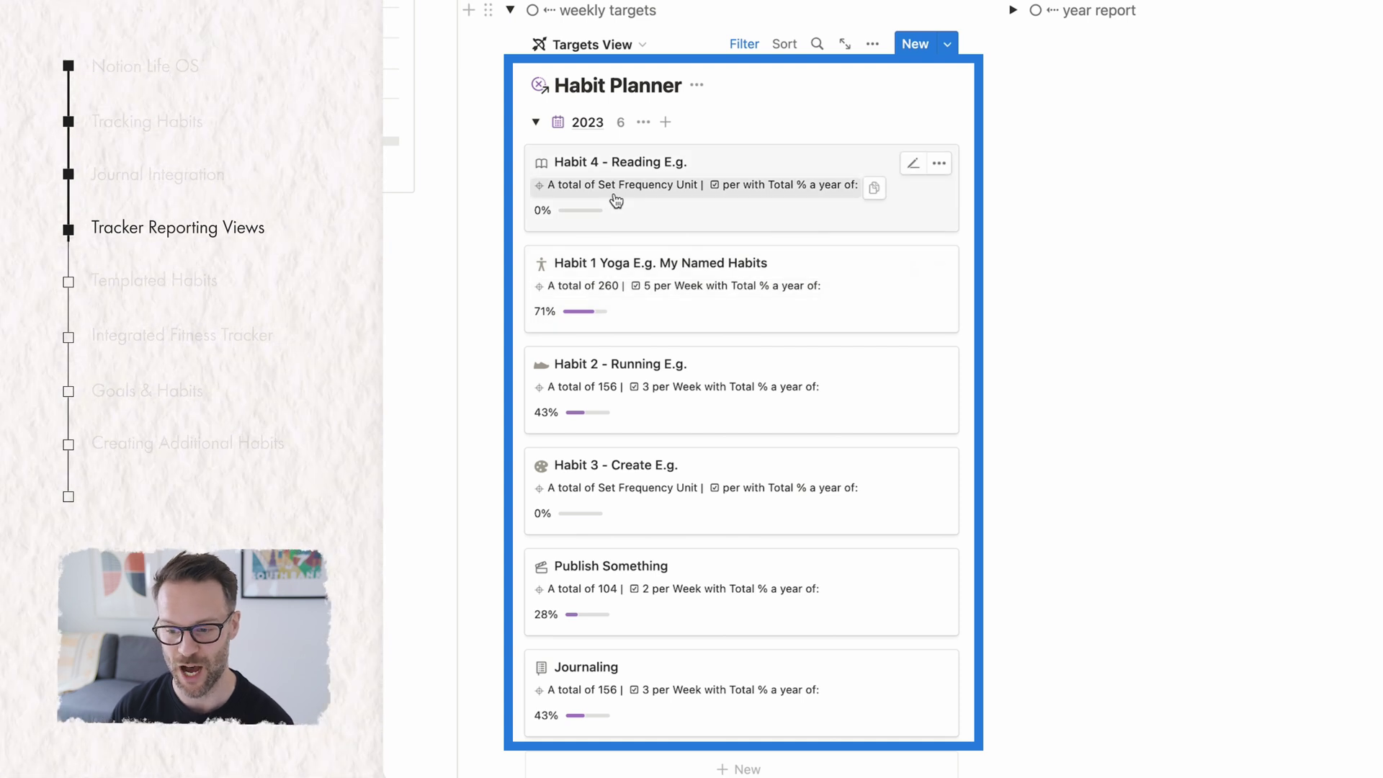
Open the Habit 1 Yoga page, try Month as its Unit, and scroll to the monthly chain
{"action": "left_click", "coordinate": [716, 278]}
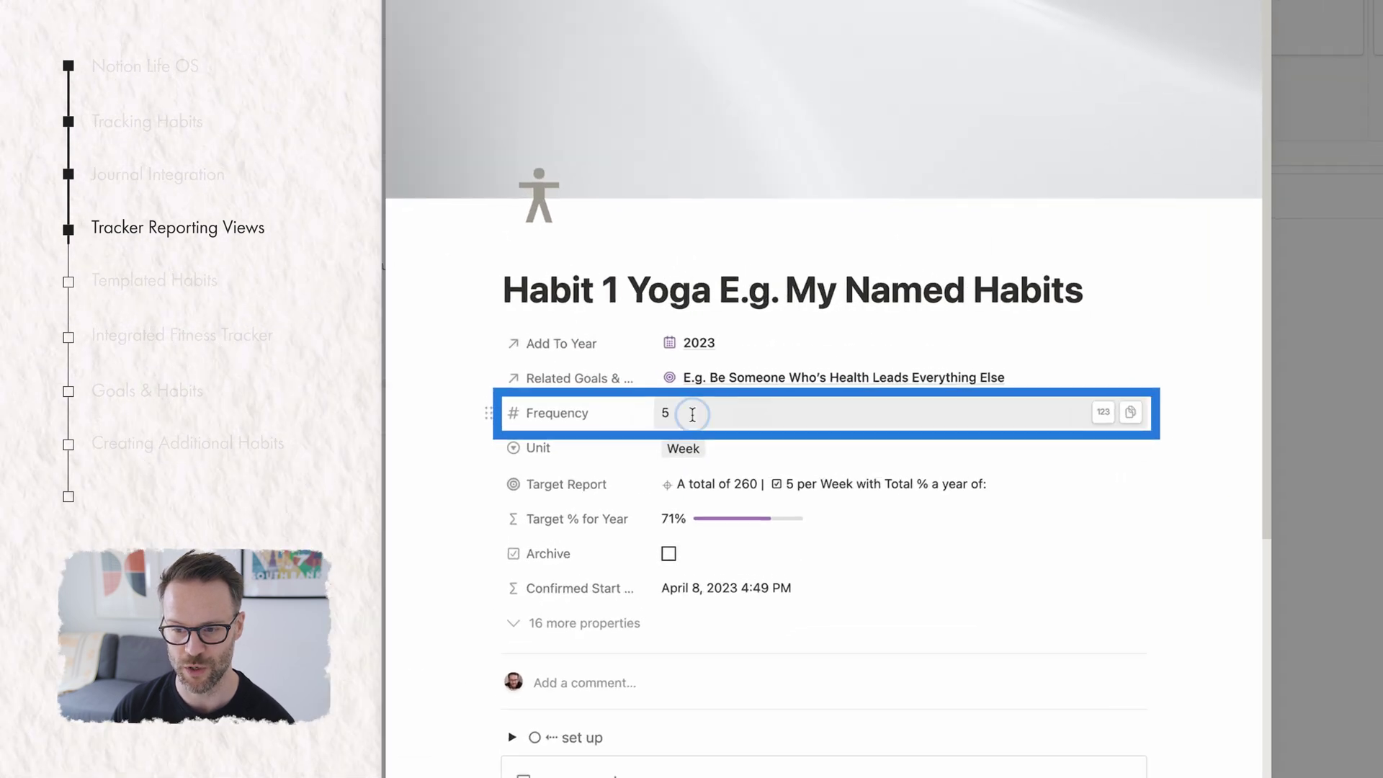
{"action": "left_click", "coordinate": [775, 370]}
{"action": "left_click", "coordinate": [720, 452]}
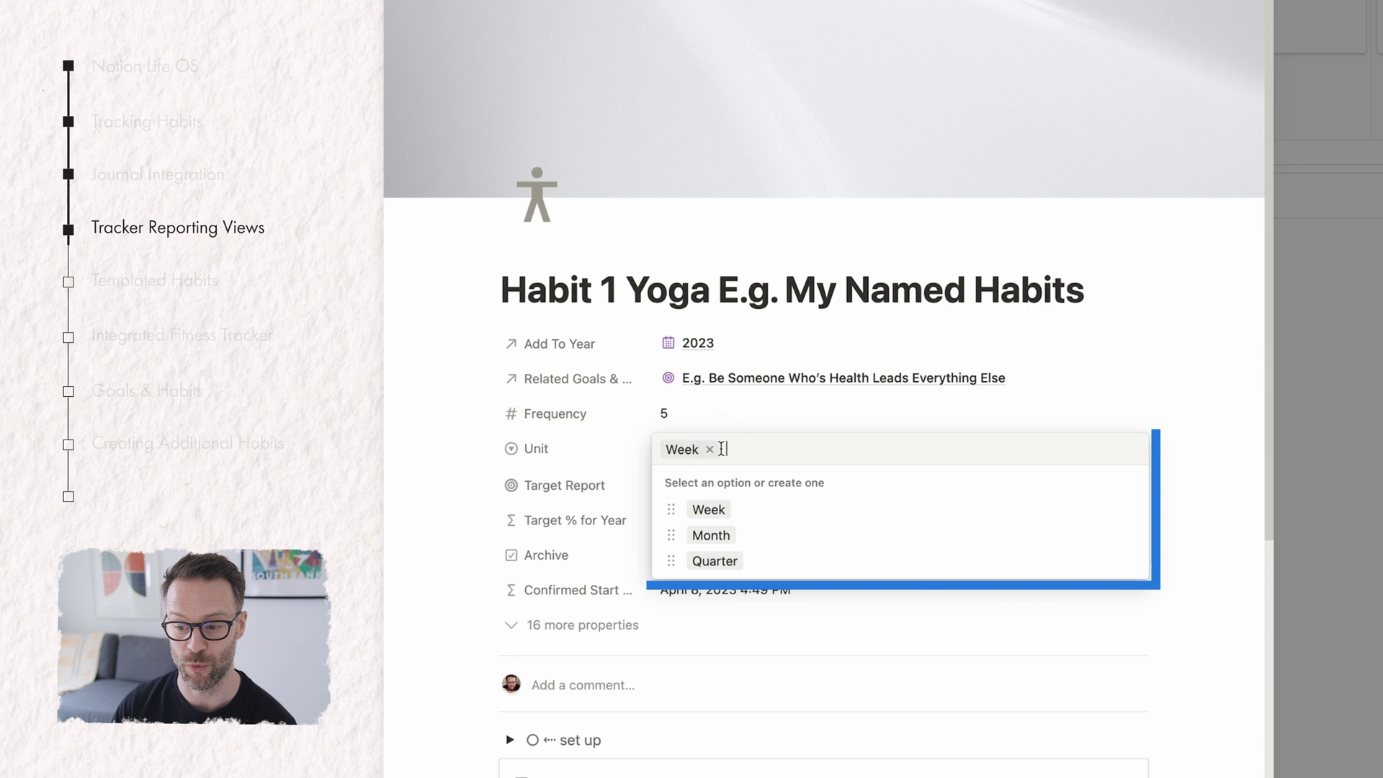
{"action": "left_click", "coordinate": [710, 536]}
{"action": "left_click", "coordinate": [773, 409]}
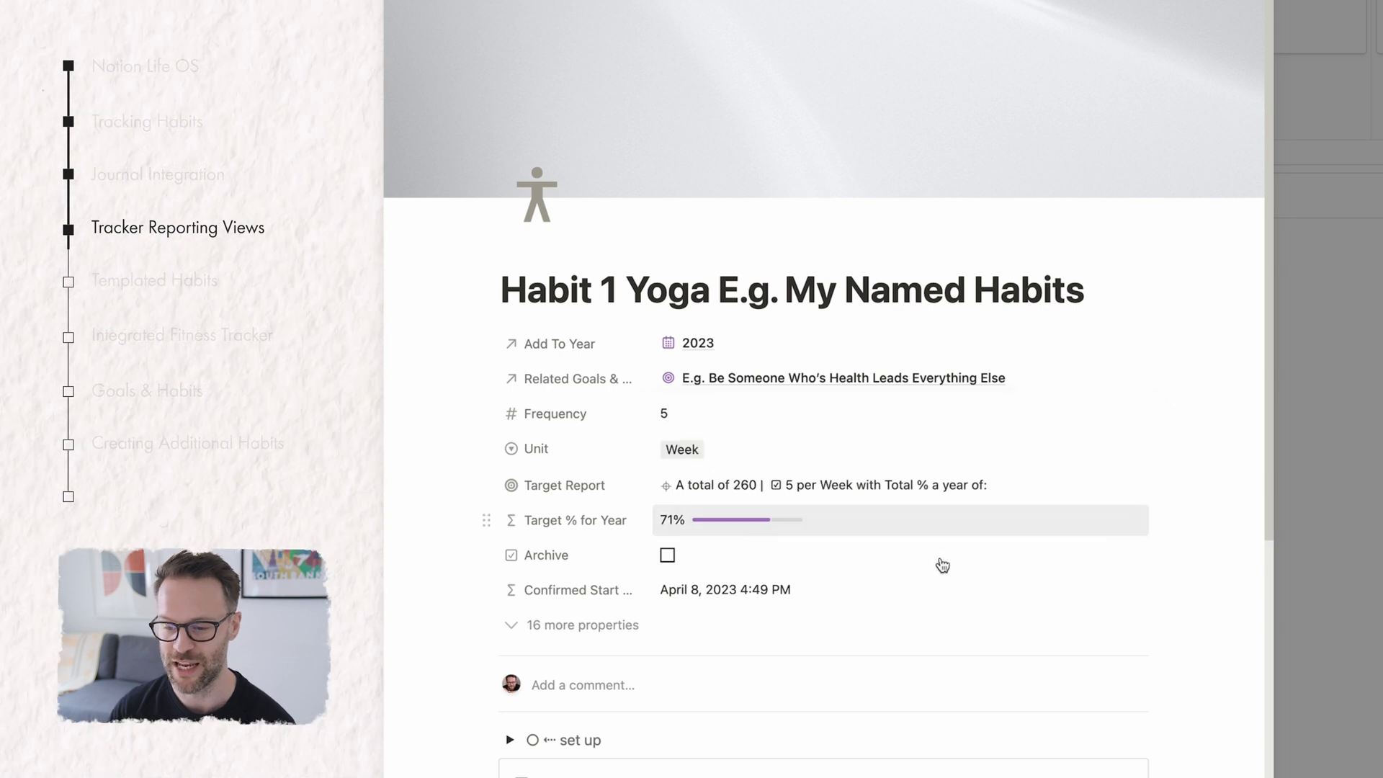
{"action": "scroll", "coordinate": [940, 530], "scroll_direction": "down", "scroll_amount": 5}
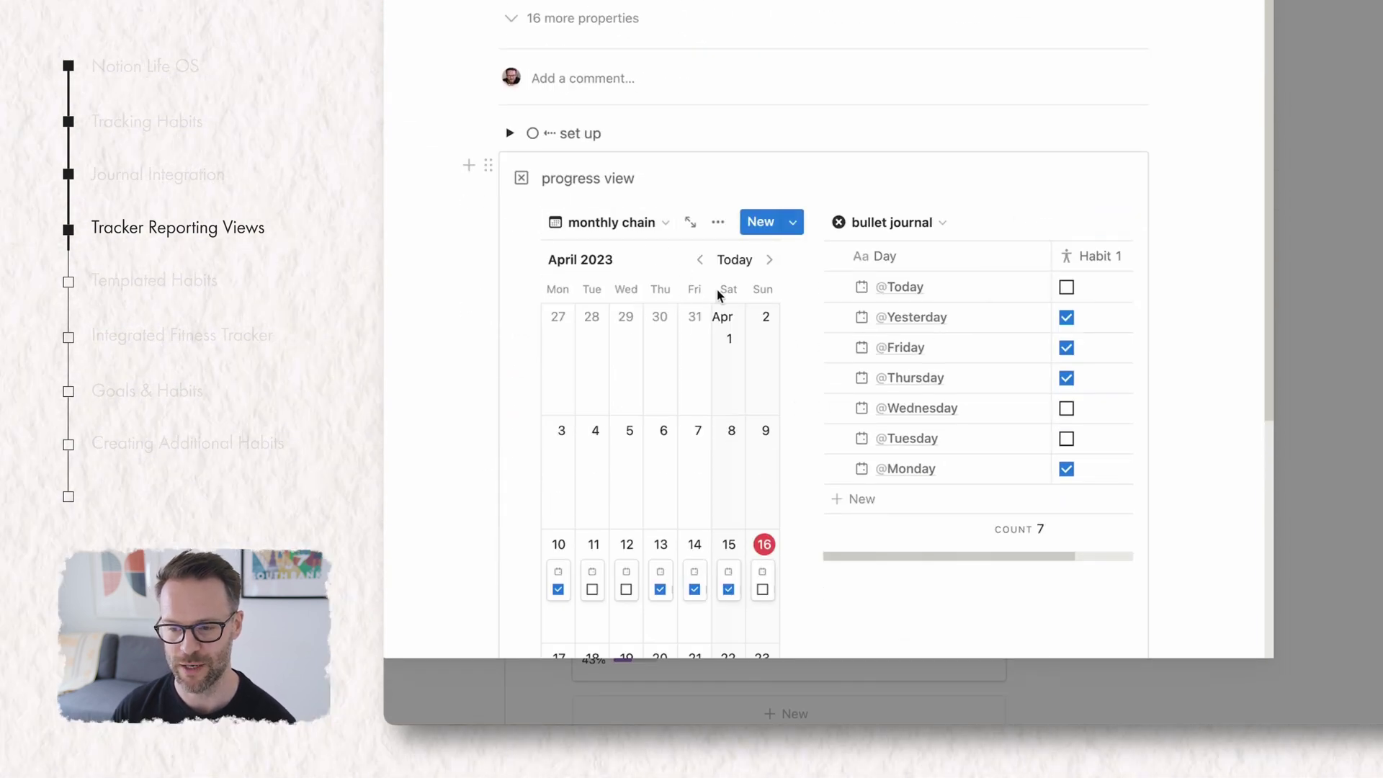
{"action": "scroll", "coordinate": [720, 403], "scroll_direction": "down", "scroll_amount": 3}
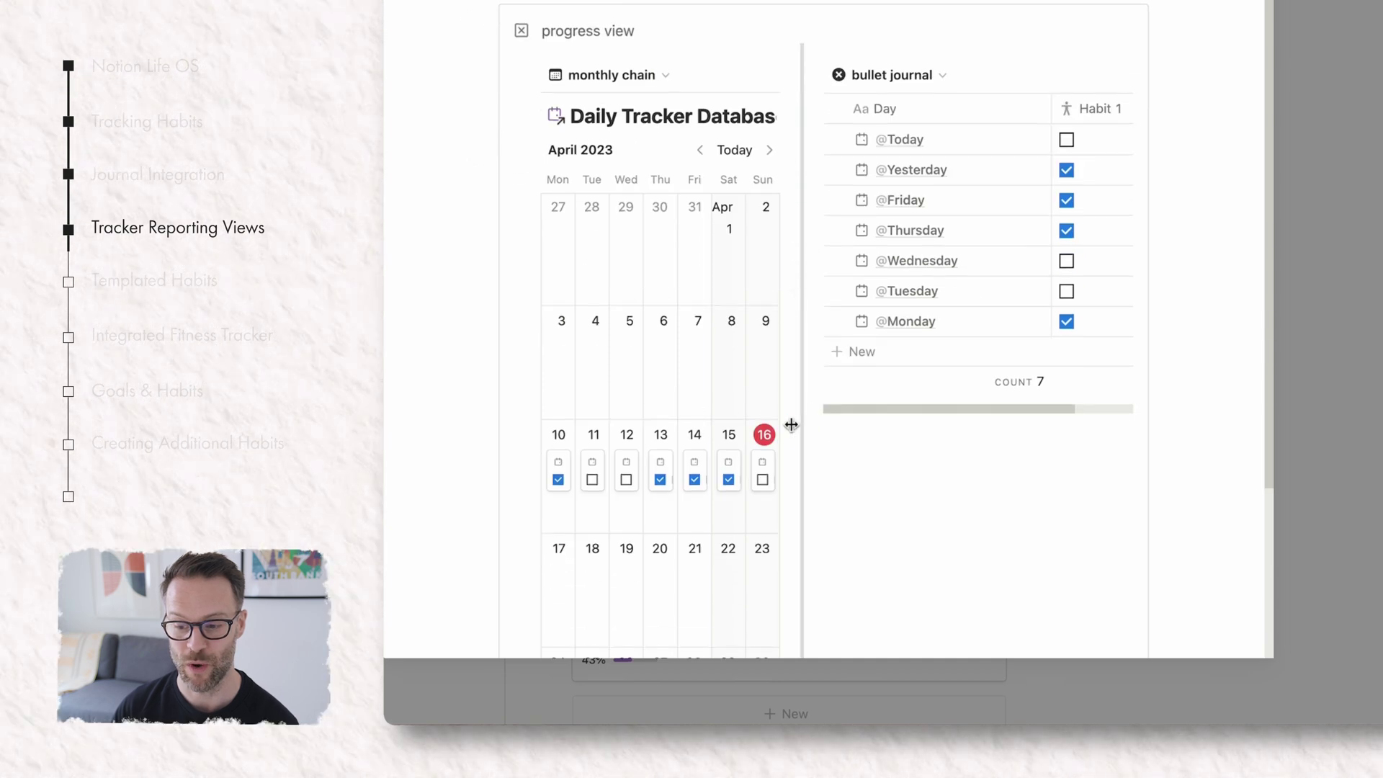
{"action": "scroll", "coordinate": [720, 360], "scroll_direction": "up", "scroll_amount": 3}
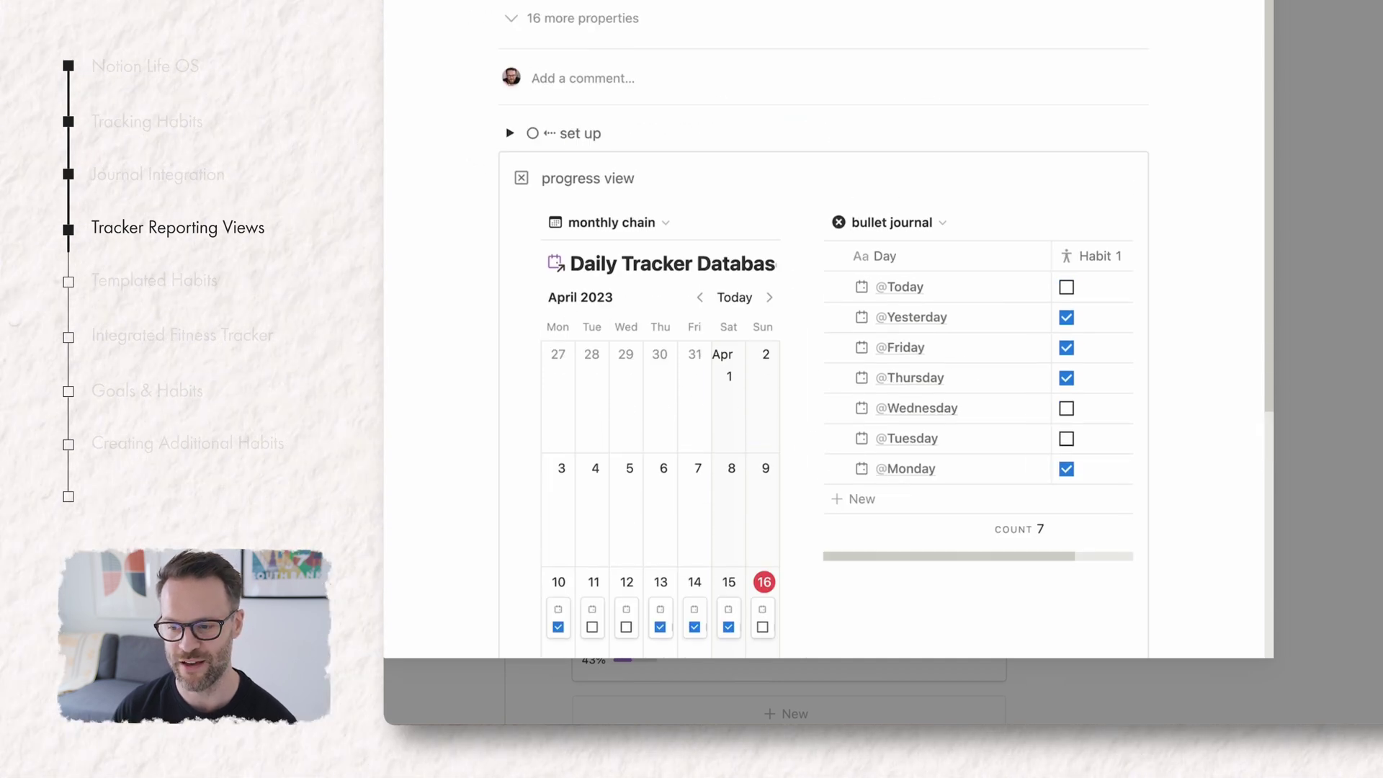
{"action": "scroll", "coordinate": [685, 241], "scroll_direction": "down", "scroll_amount": 3}
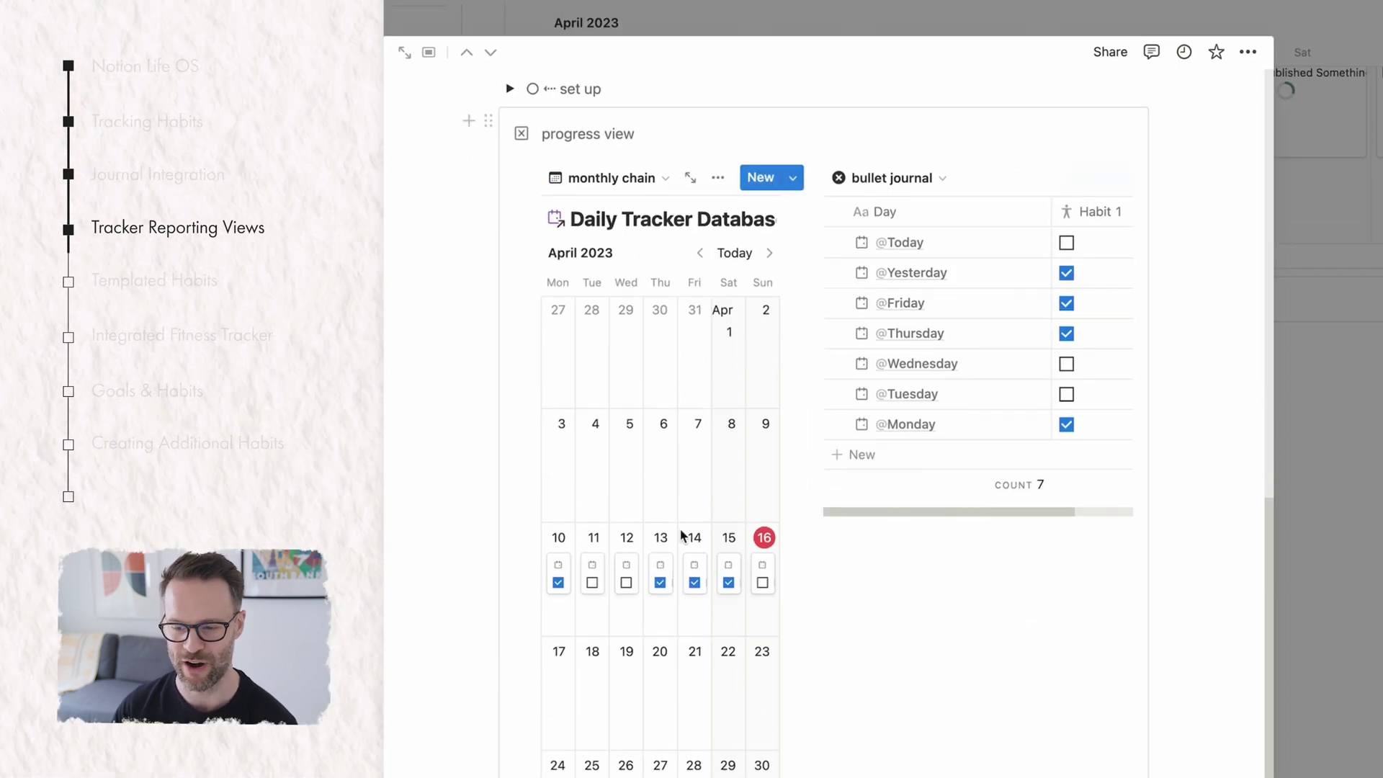
Close the habit page, expand the year report, and tick Habit 2 on Sunday's card
{"action": "key", "text": "Escape"}
{"action": "scroll", "coordinate": [988, 283], "scroll_direction": "up", "scroll_amount": 5}
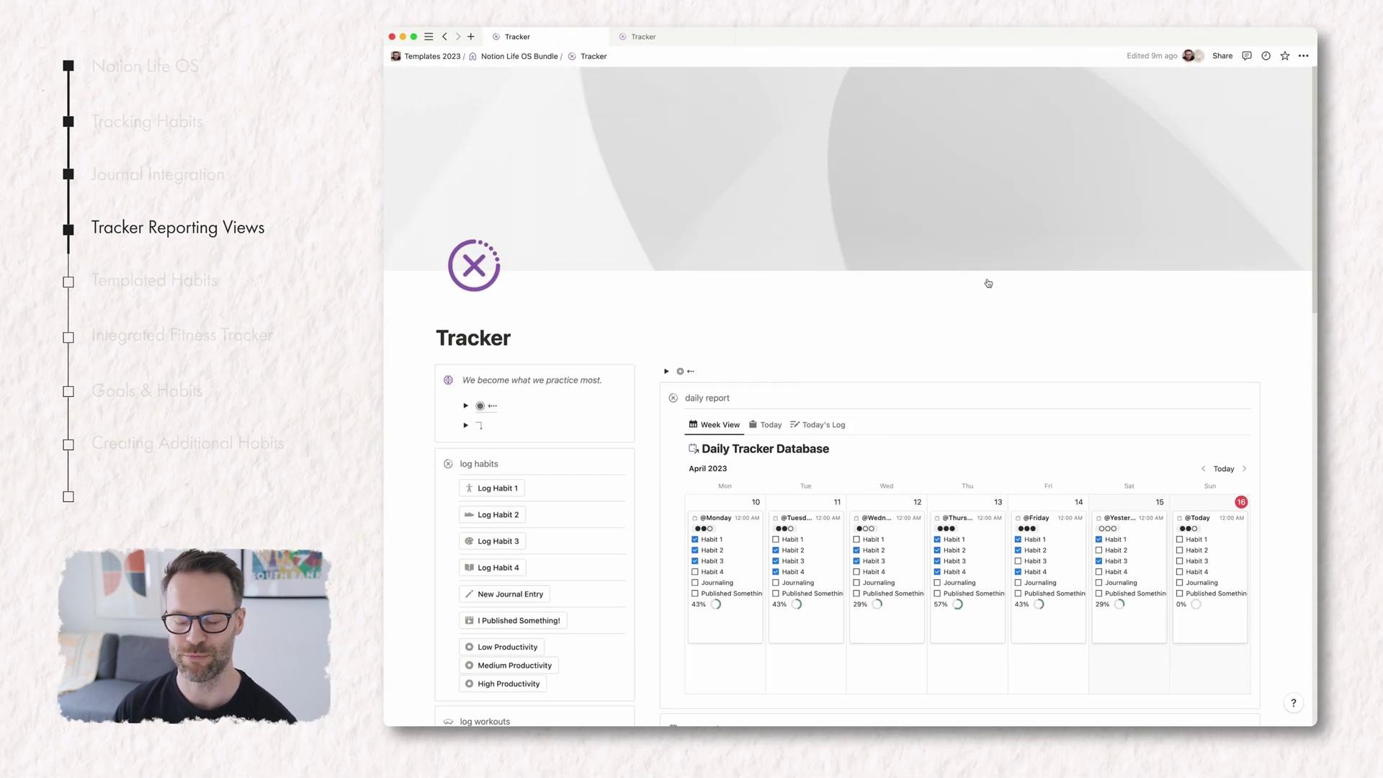
{"action": "scroll", "coordinate": [1009, 436], "scroll_direction": "down", "scroll_amount": 8}
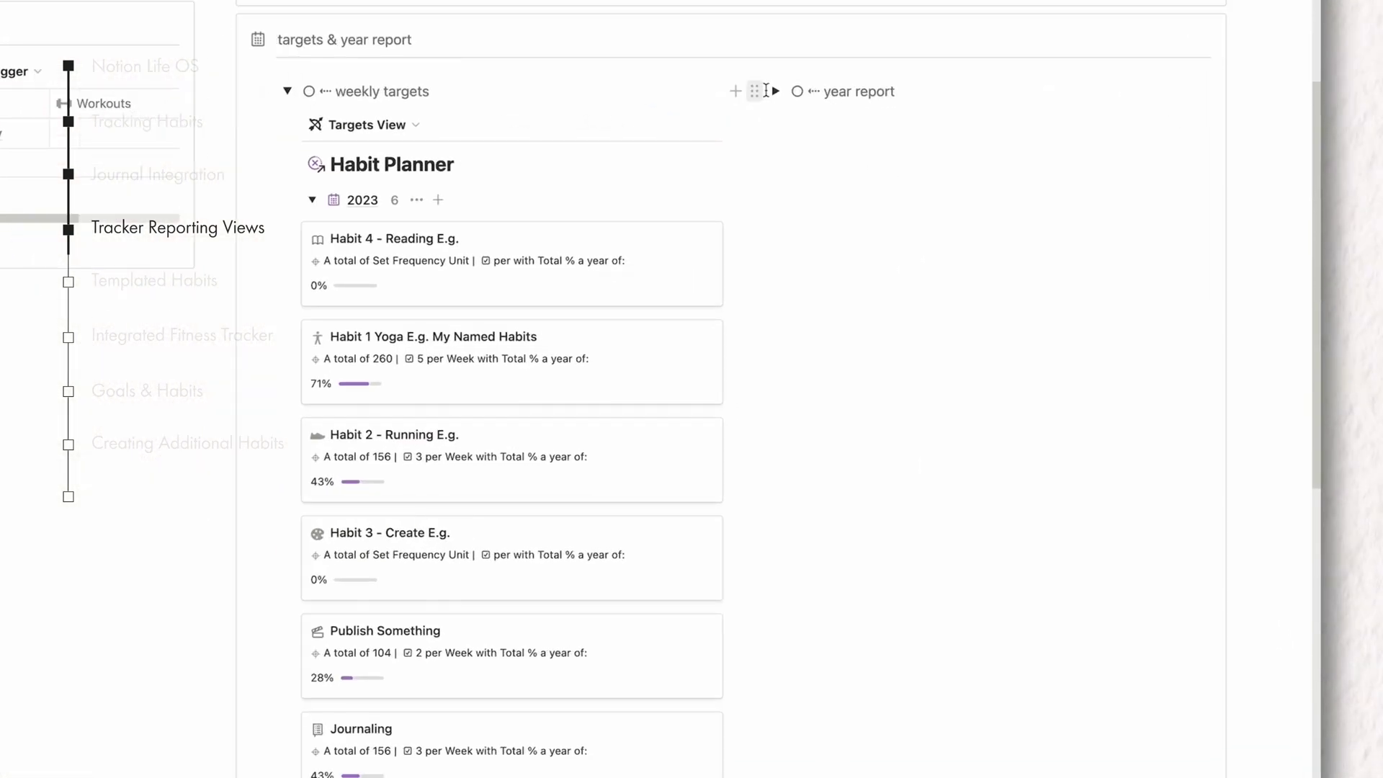
{"action": "left_click", "coordinate": [977, 259]}
{"action": "scroll", "coordinate": [834, 209], "scroll_direction": "up", "scroll_amount": 10}
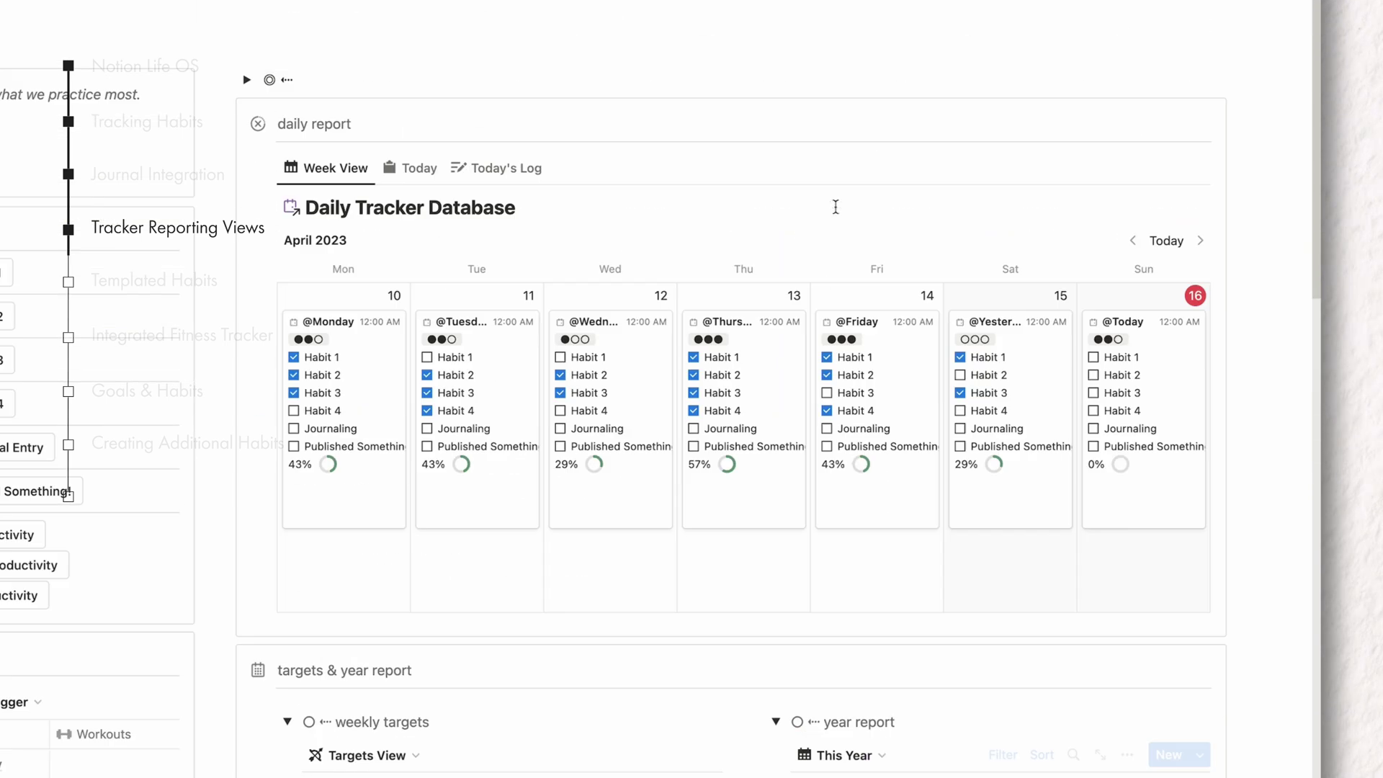
{"action": "scroll", "coordinate": [833, 208], "scroll_direction": "down", "scroll_amount": 3}
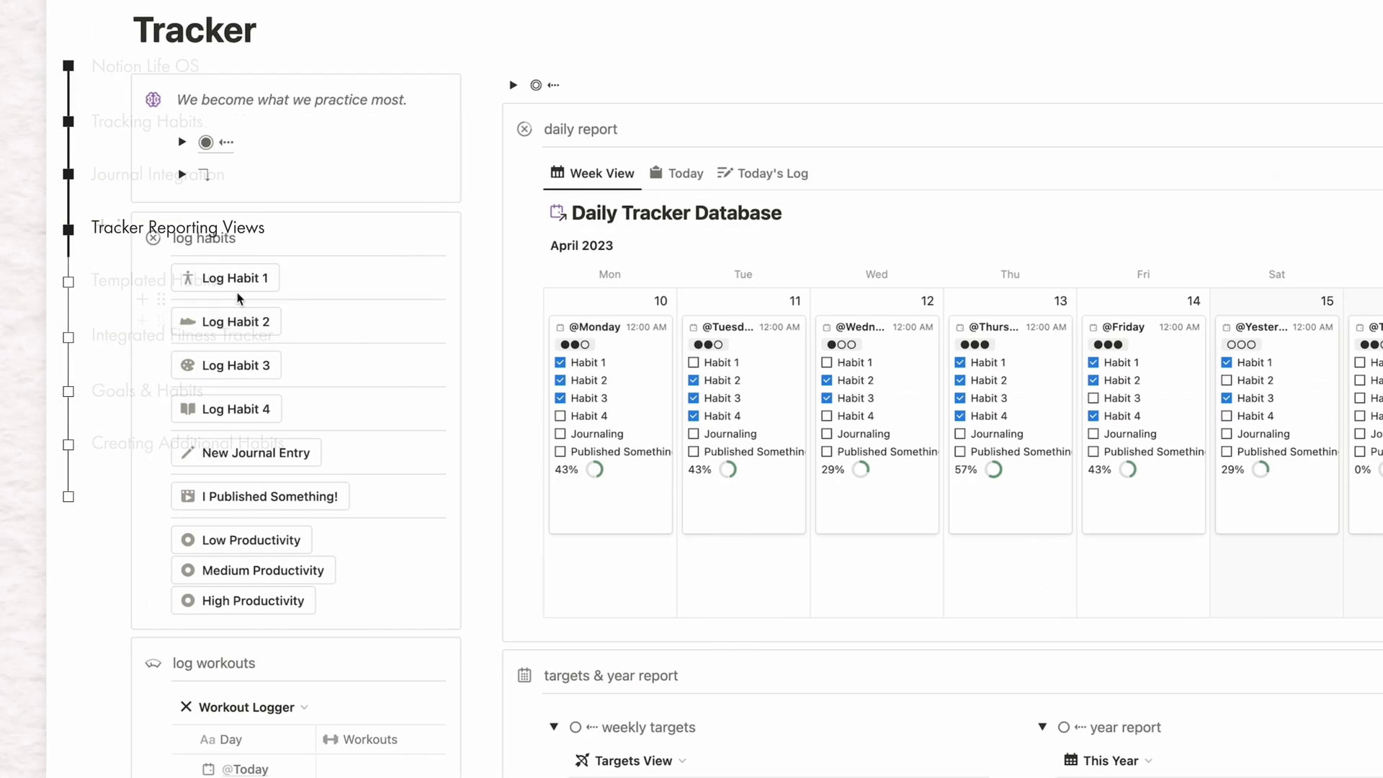
{"action": "left_click", "coordinate": [1361, 379]}
Turn on the Years Database title for the year report's This Year view
{"action": "scroll", "coordinate": [572, 310], "scroll_direction": "down", "scroll_amount": 8}
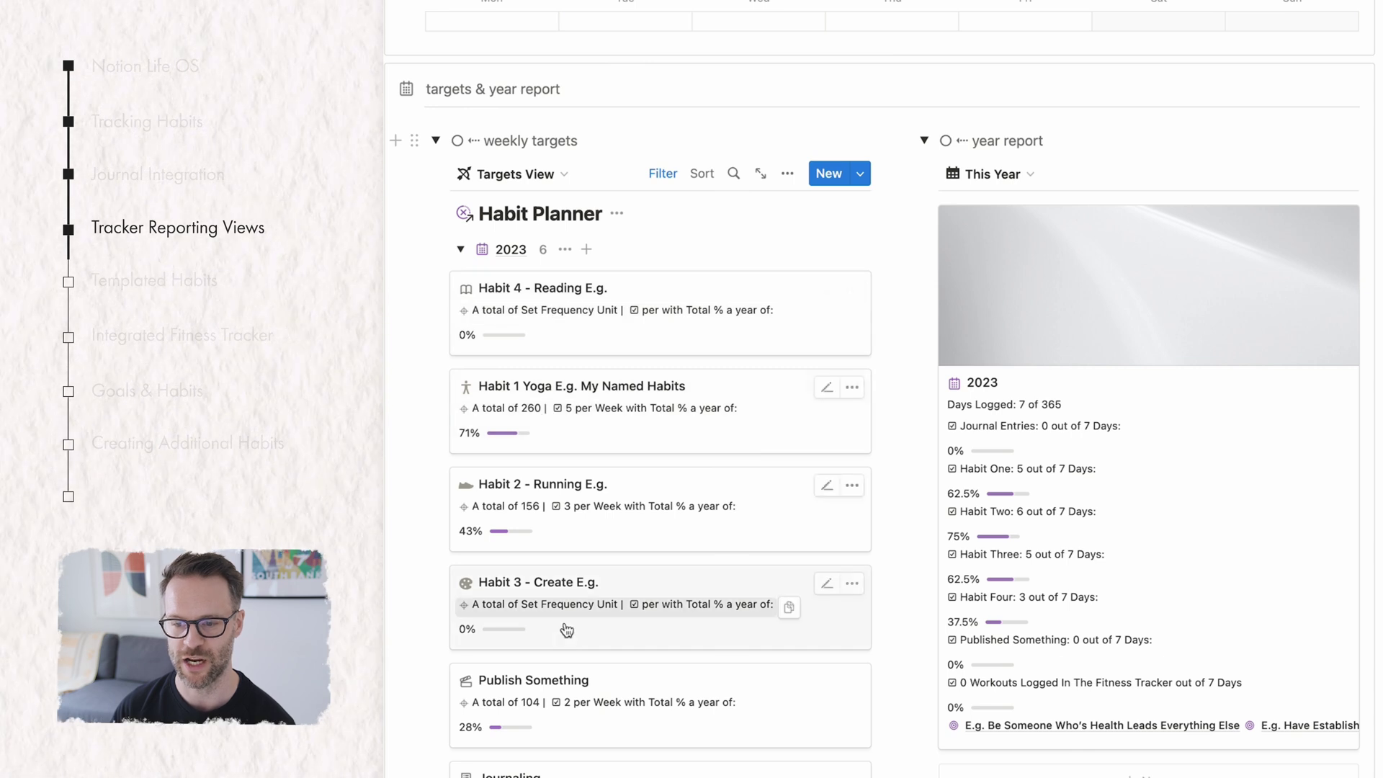
{"action": "left_click", "coordinate": [993, 173]}
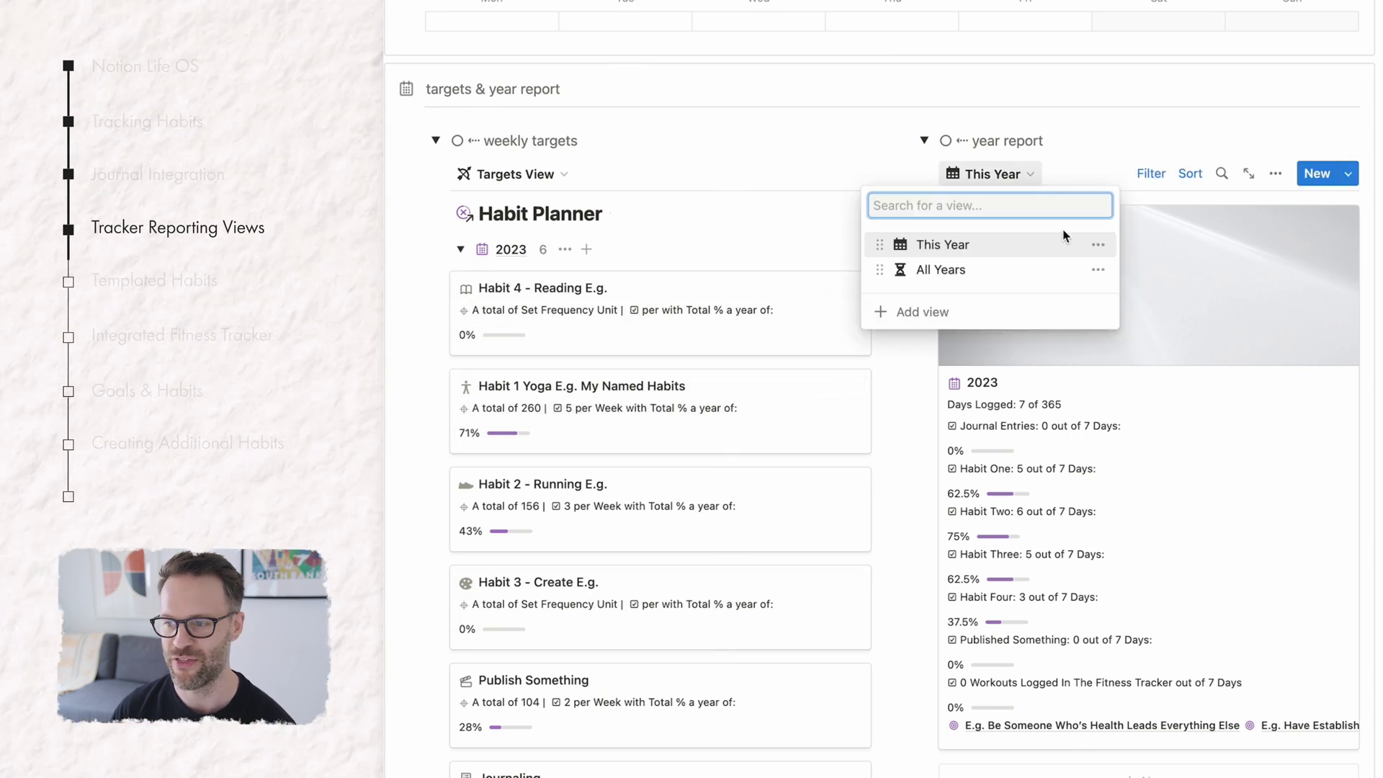
{"action": "left_click", "coordinate": [1101, 247]}
{"action": "left_click", "coordinate": [1102, 359]}
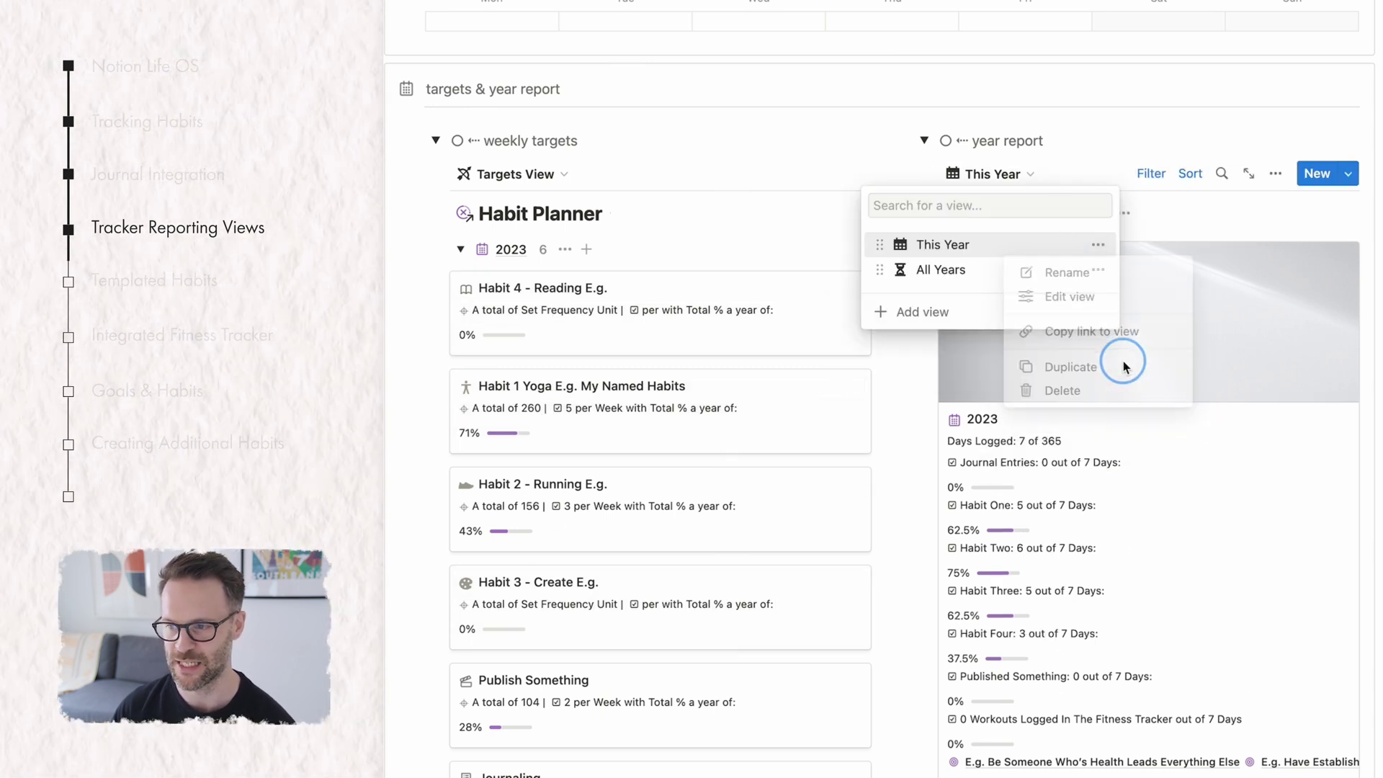
{"action": "left_click", "coordinate": [1142, 130]}
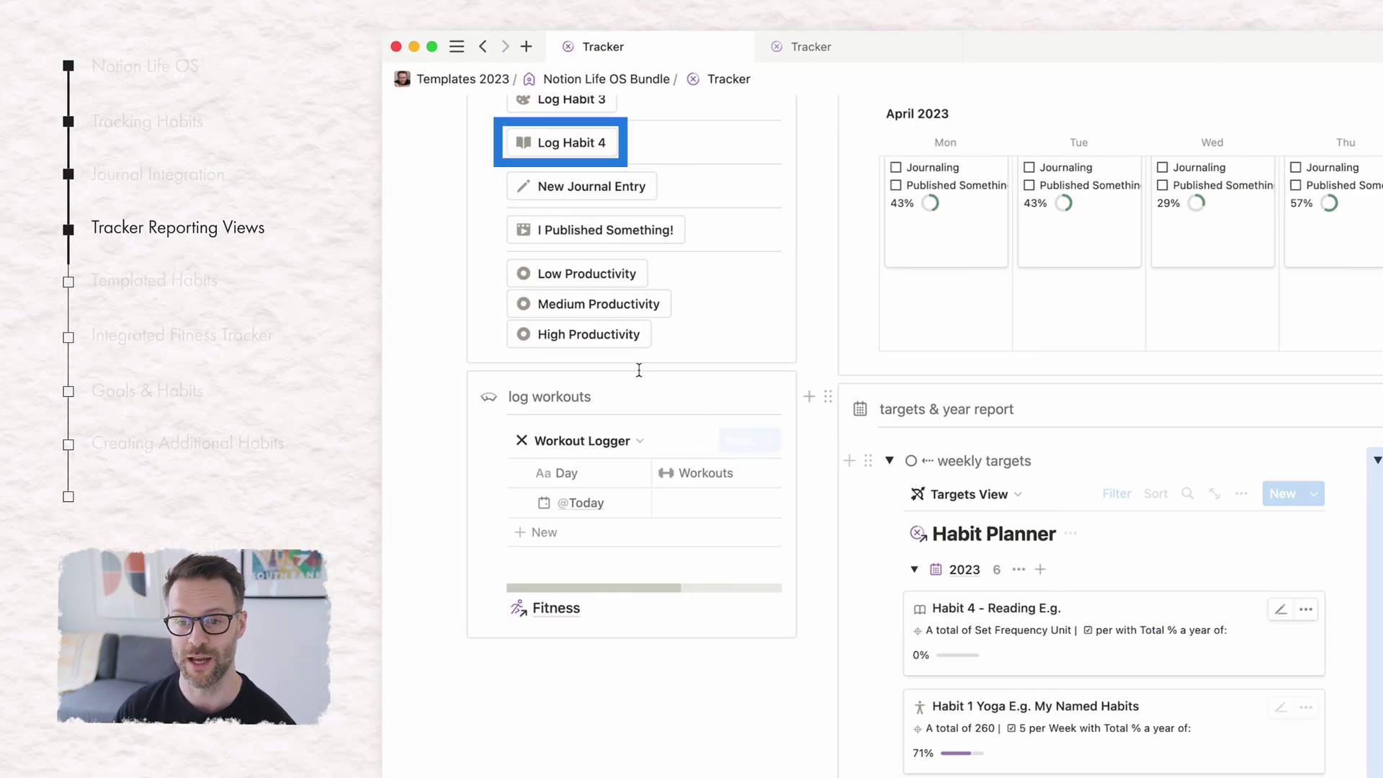
Log Habit 4 as done for today with its log button
{"action": "left_click", "coordinate": [556, 143]}
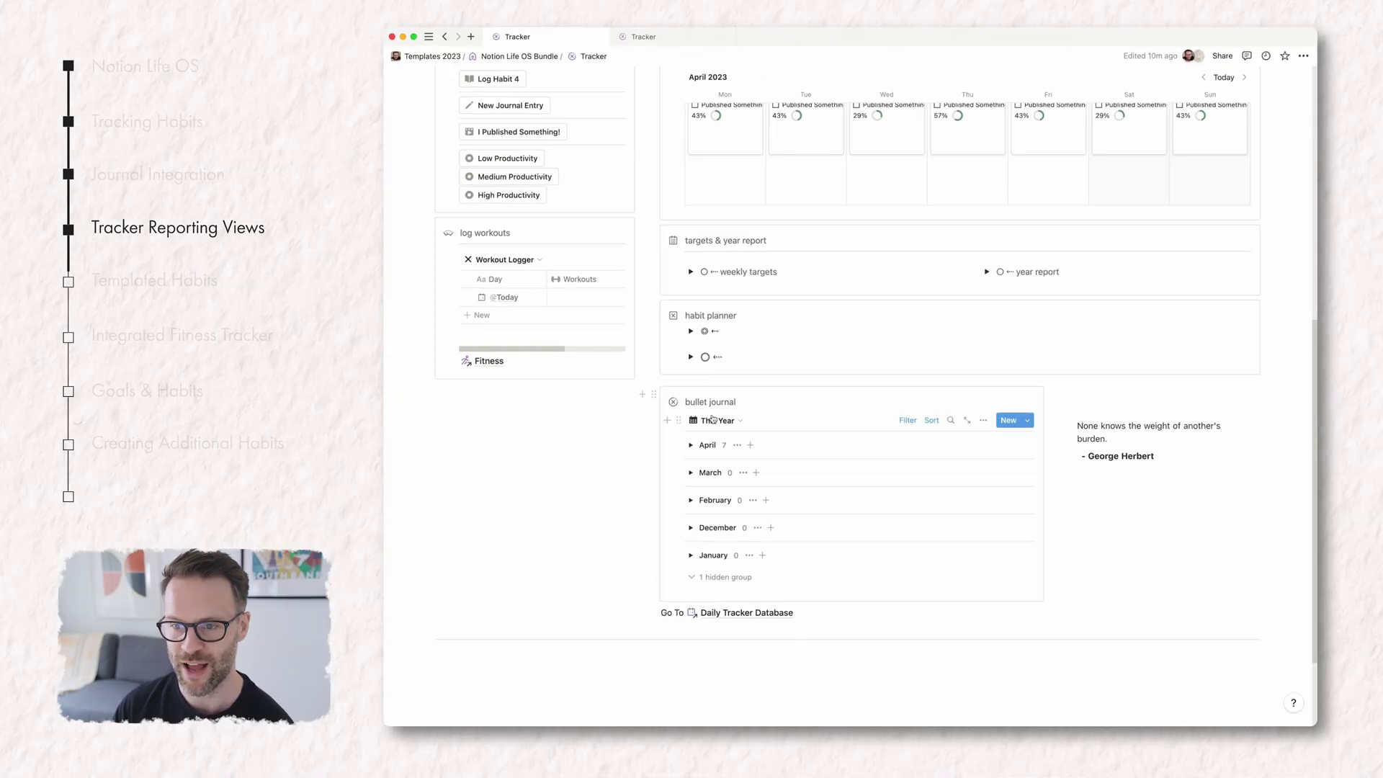
Expand April in the bullet journal and untick yesterday's second habit
{"action": "left_click", "coordinate": [690, 445]}
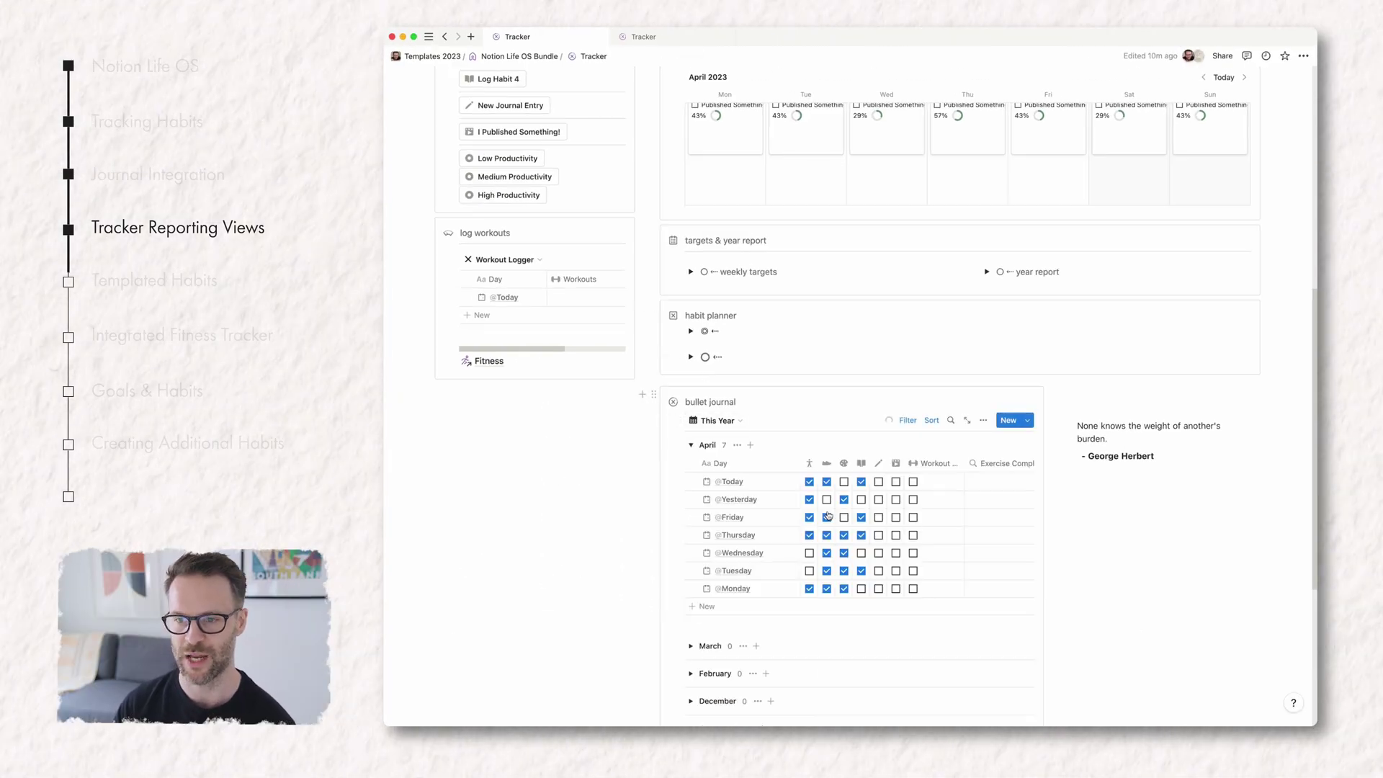
{"action": "left_click", "coordinate": [828, 520]}
{"action": "scroll", "coordinate": [827, 519], "scroll_direction": "up", "scroll_amount": 10}
{"action": "scroll", "coordinate": [706, 440], "scroll_direction": "down", "scroll_amount": 10}
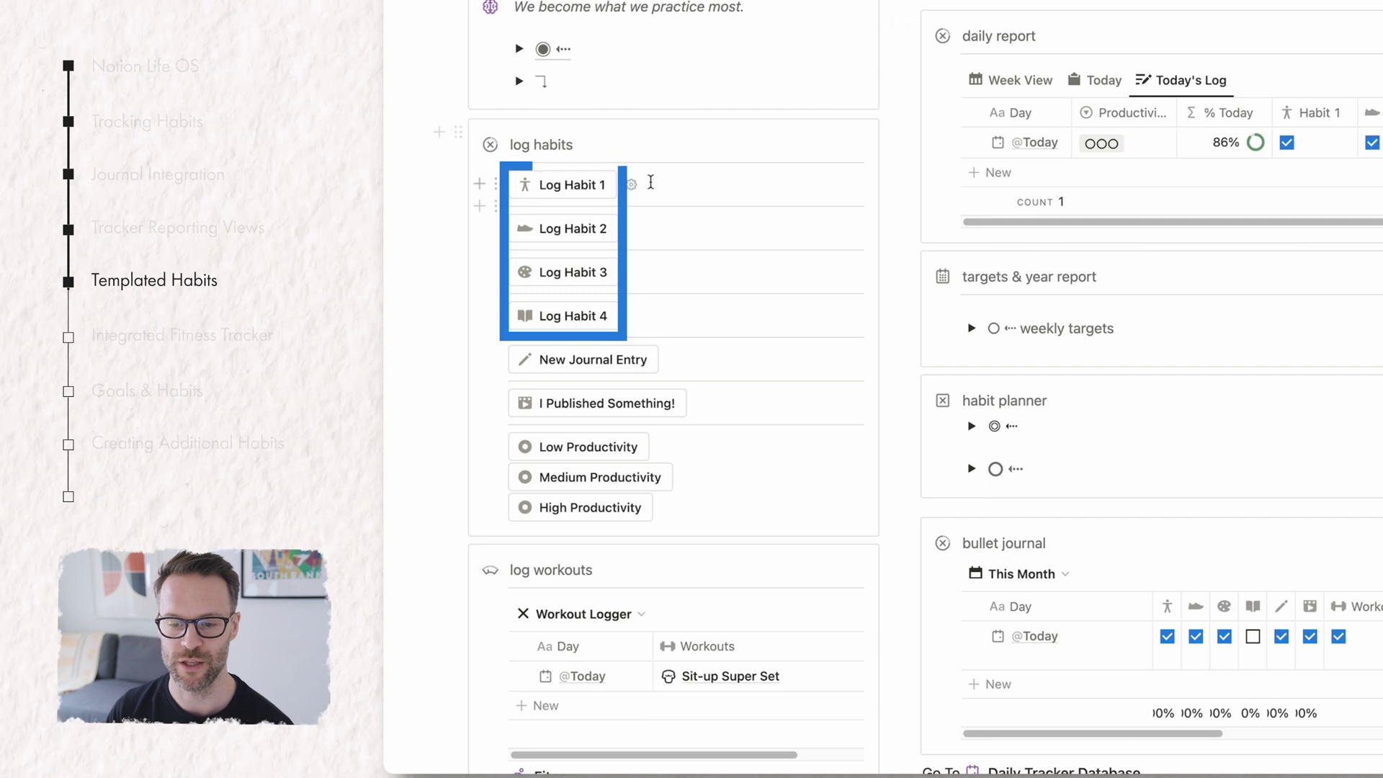
Rename the Log Habit 1 button to Log Yoga
{"action": "left_click", "coordinate": [631, 189]}
{"action": "left_click", "coordinate": [621, 228]}
{"action": "left_click_drag", "start_coordinate": [621, 228], "coordinate": [577, 232]}
{"action": "type", "text": "Yoga"}
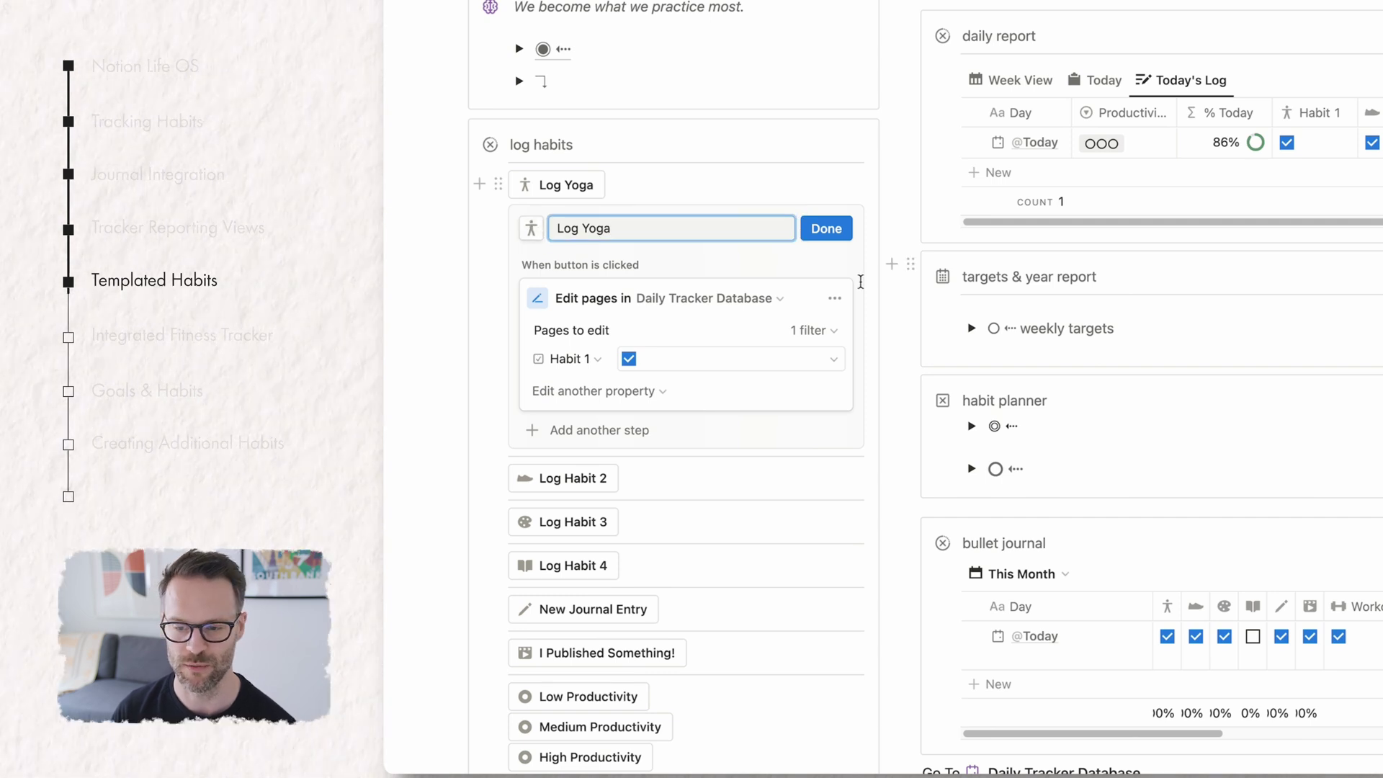
{"action": "key", "text": "Escape"}
Rename the daily report's Habit 1 column to Yoga
{"action": "left_click", "coordinate": [1310, 113]}
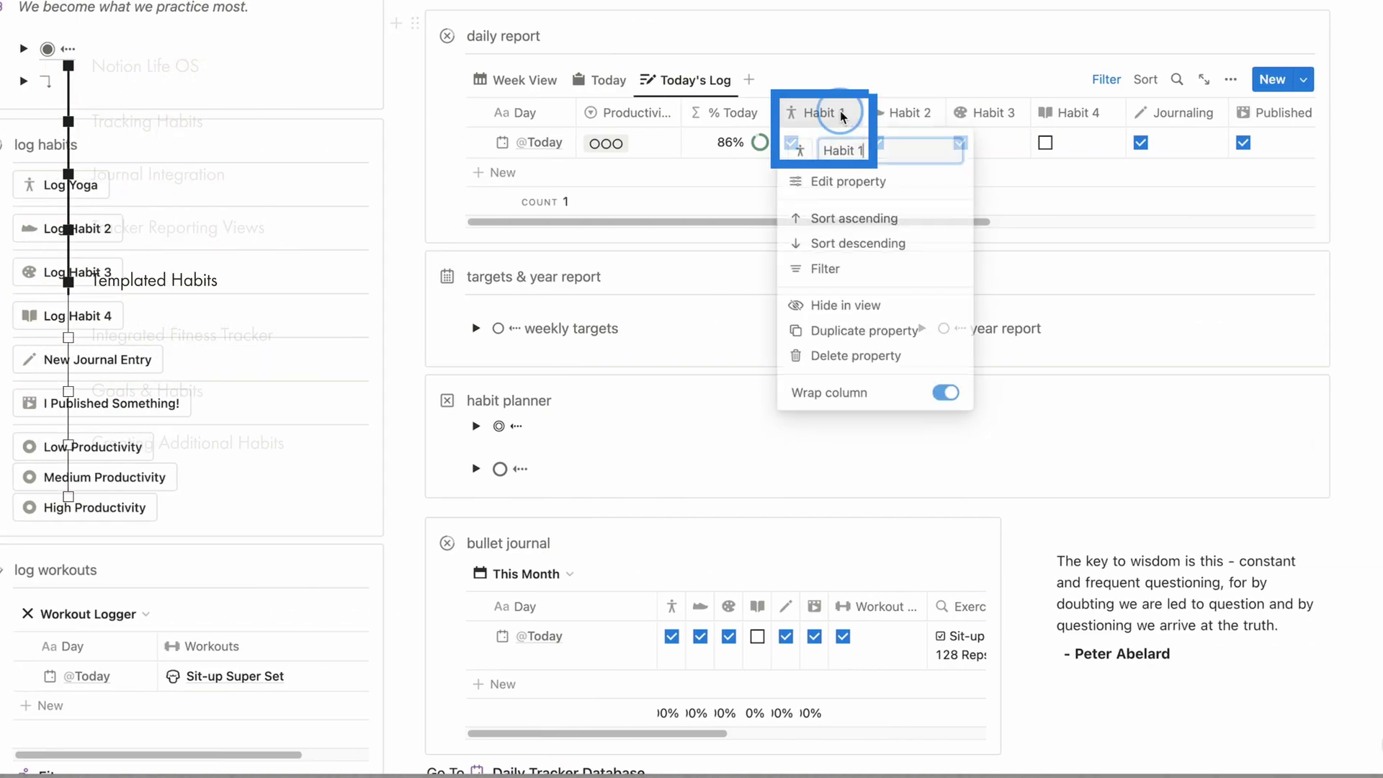
{"action": "type", "text": "Yoga"}
{"action": "key", "text": "Return"}
{"action": "scroll", "coordinate": [972, 357], "scroll_direction": "down", "scroll_amount": 4}
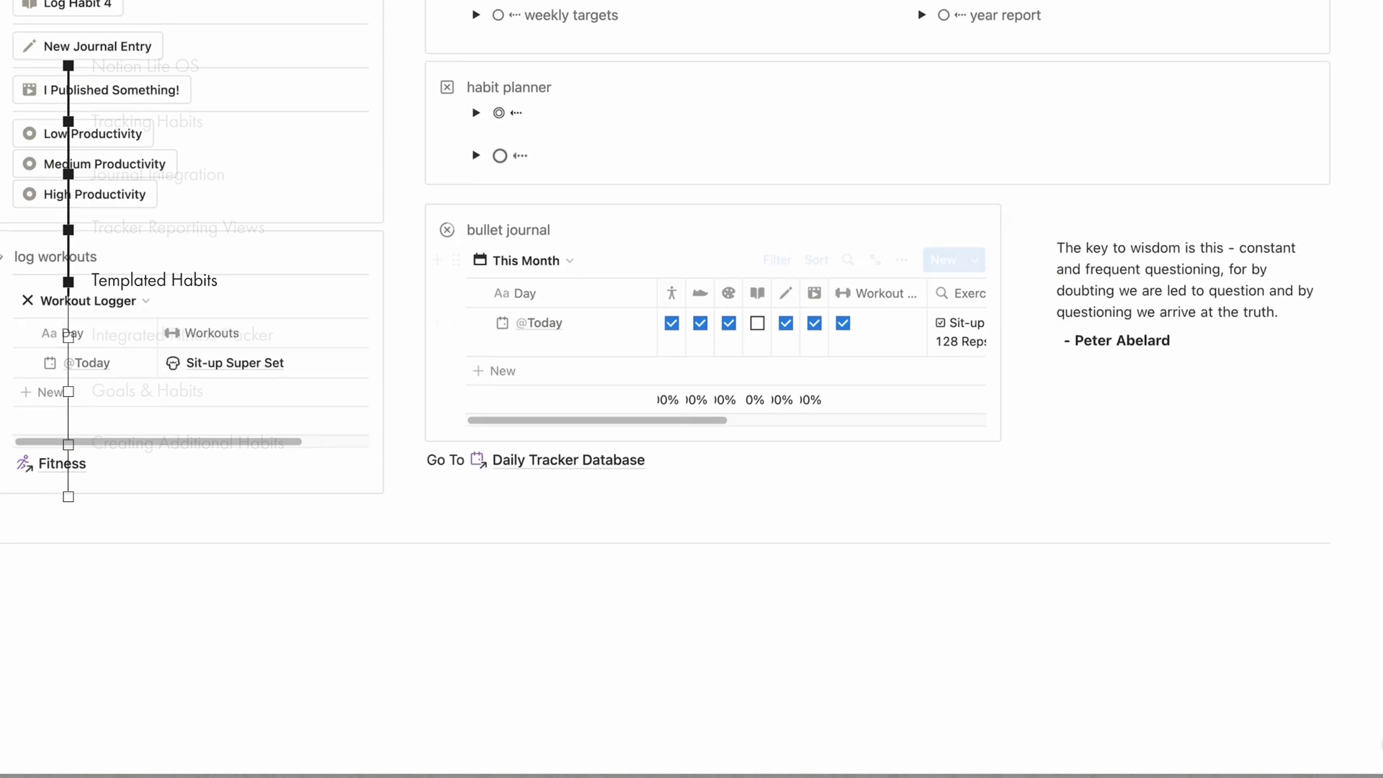
{"action": "scroll", "coordinate": [478, 129], "scroll_direction": "up", "scroll_amount": 2}
Retitle the Habit 1 page in the weekly targets to Yoga
{"action": "left_click", "coordinate": [478, 130]}
{"action": "left_click", "coordinate": [704, 361]}
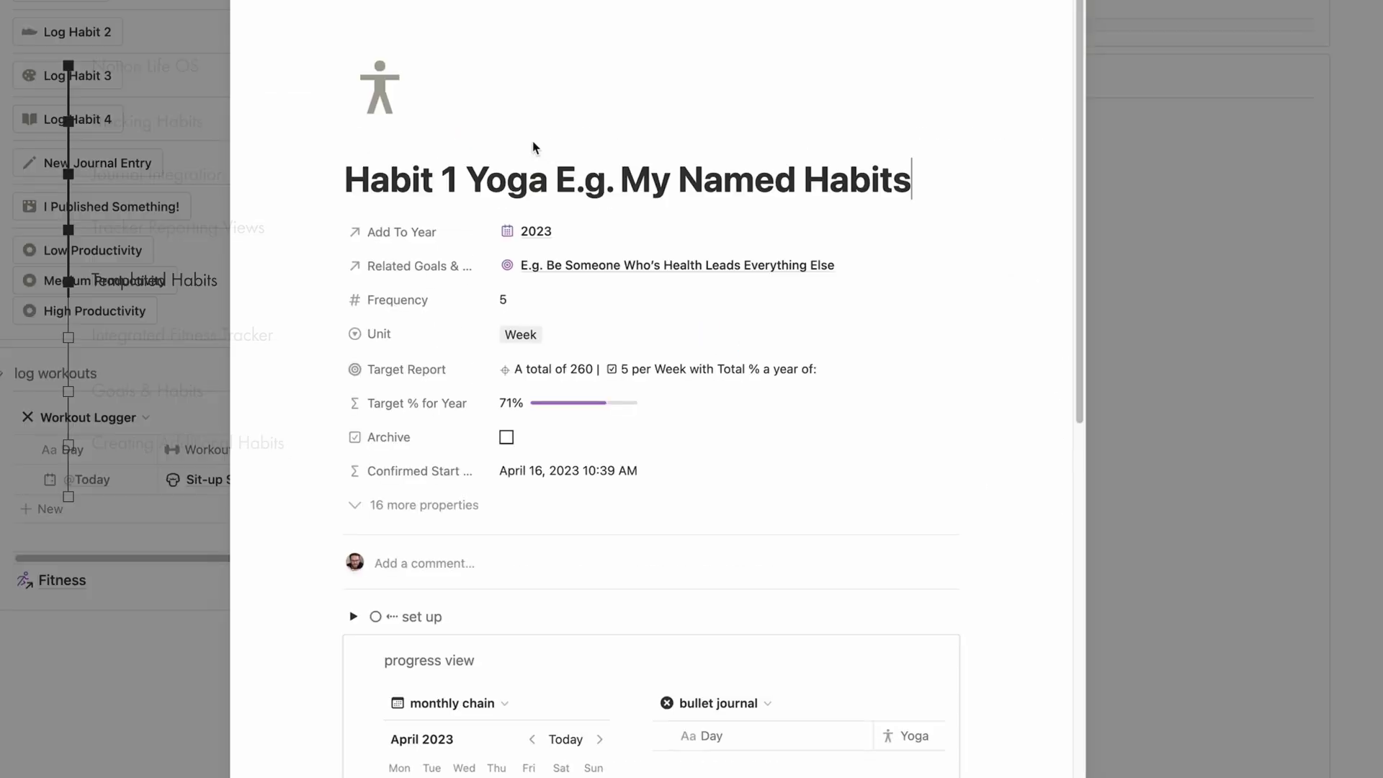
{"action": "triple_click", "coordinate": [576, 169]}
{"action": "type", "text": "Yoga"}
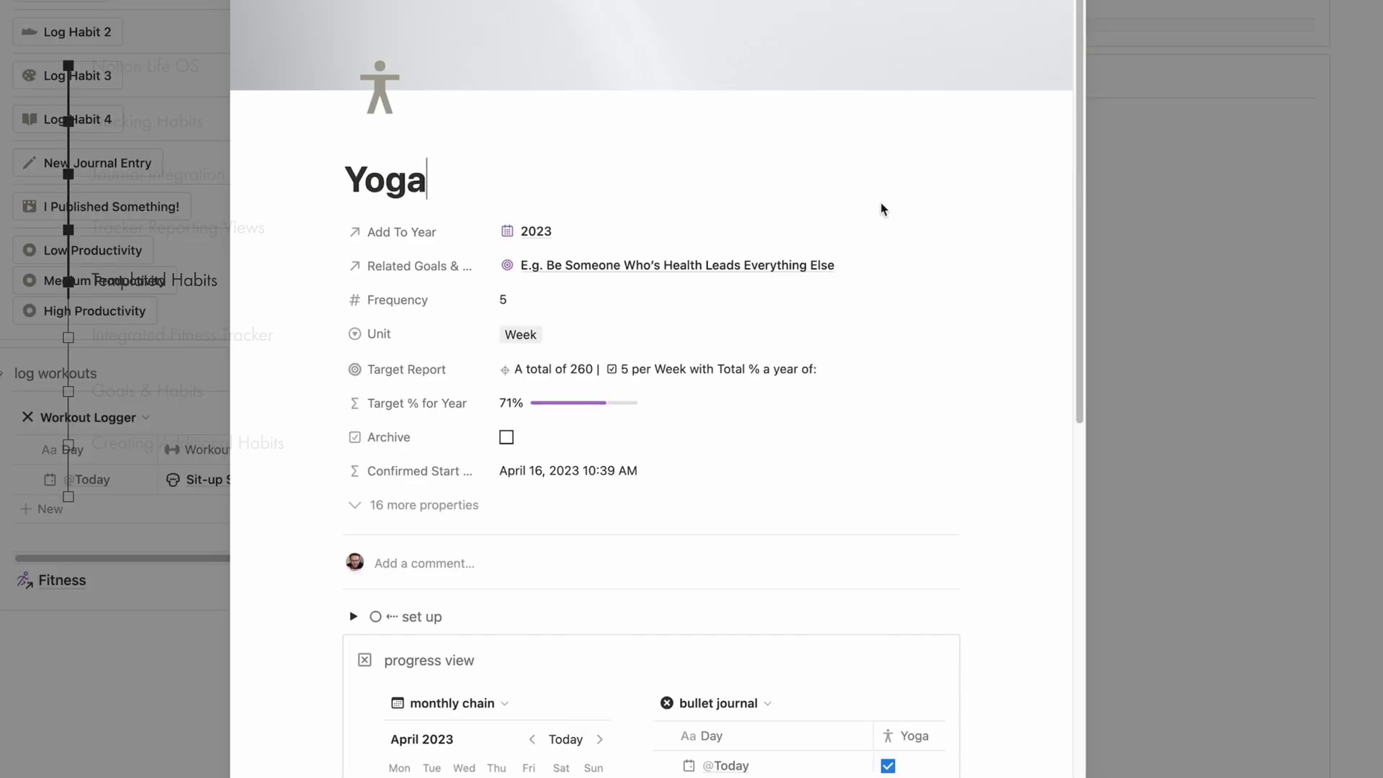
{"action": "key", "text": "Escape"}
{"action": "left_click", "coordinate": [922, 131]}
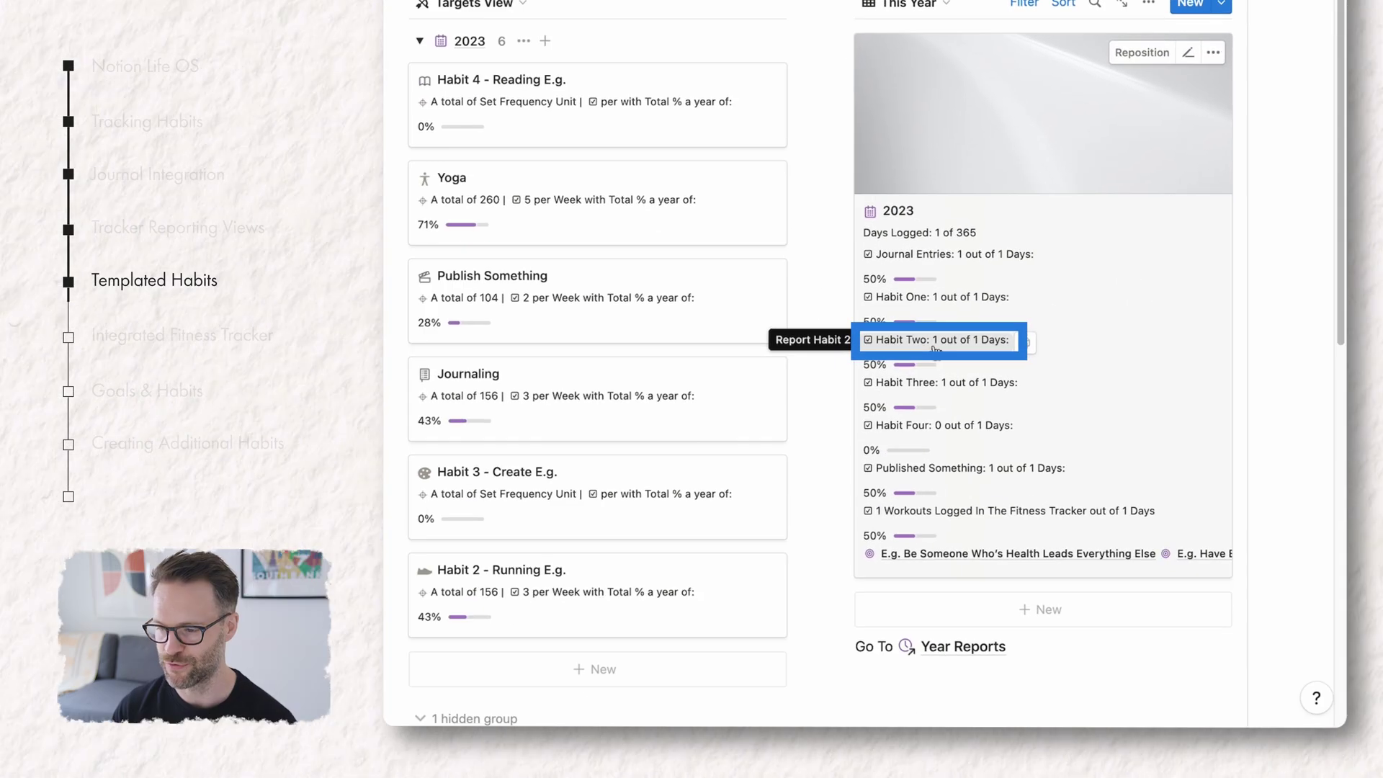
Change the 2023 report formula label from Habit One to Yoga, and untick today's Yoga
{"action": "left_click", "coordinate": [960, 299]}
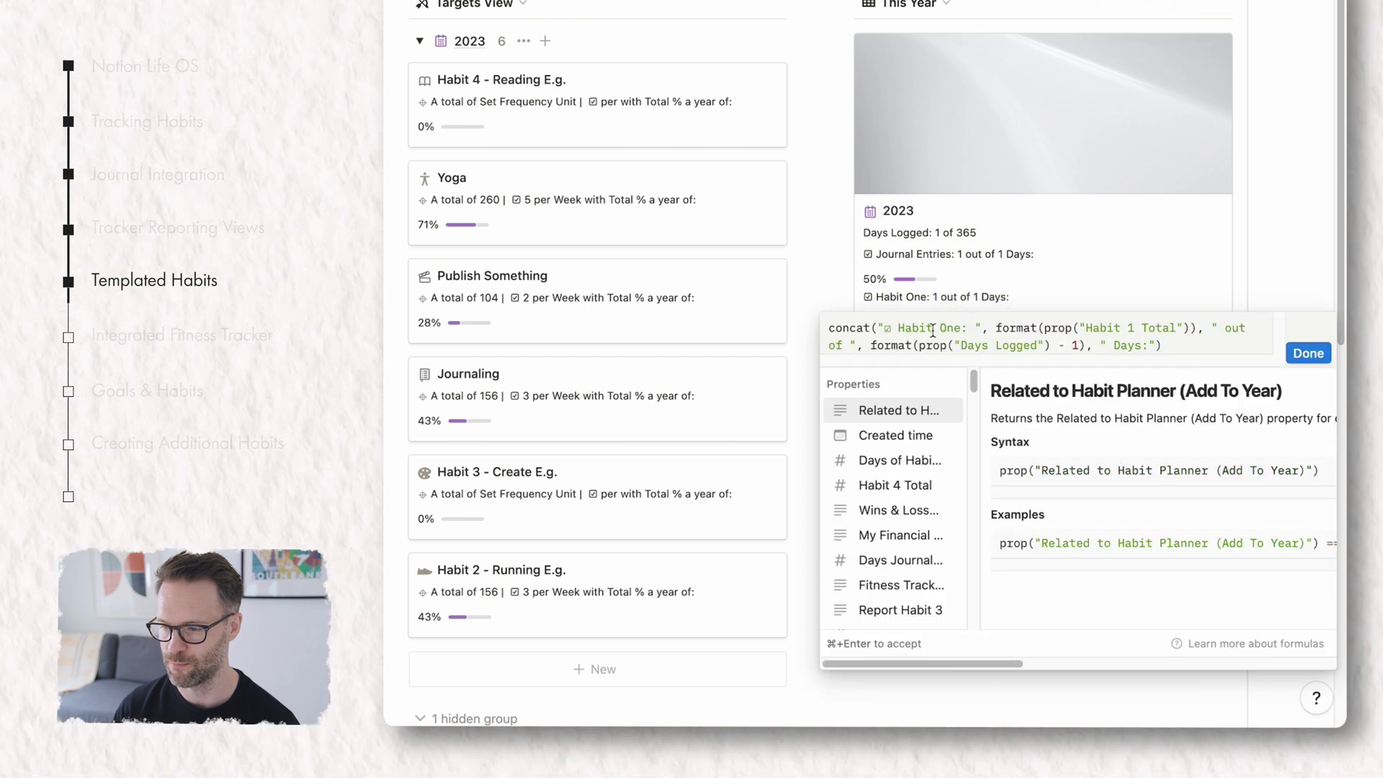
{"action": "type", "text": "Yoga"}
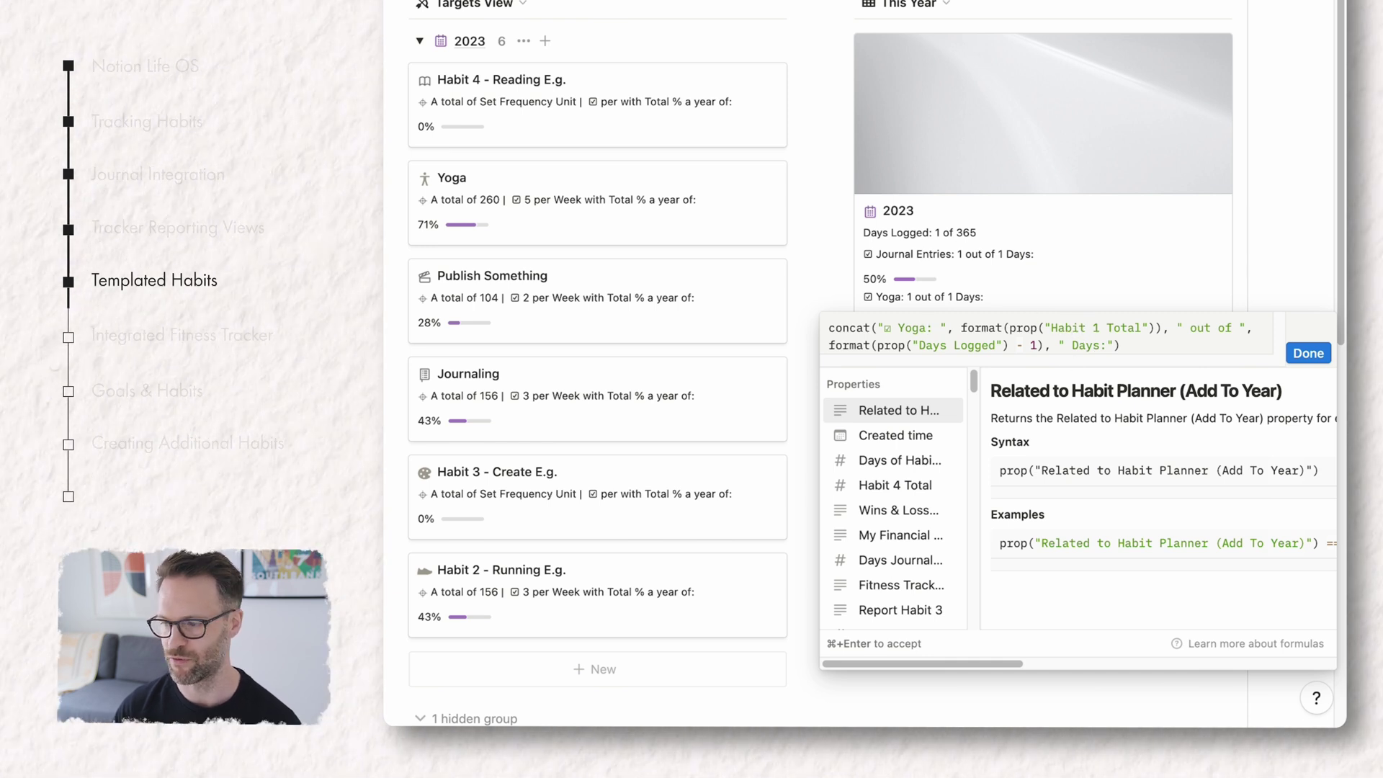
{"action": "left_click", "coordinate": [1326, 364]}
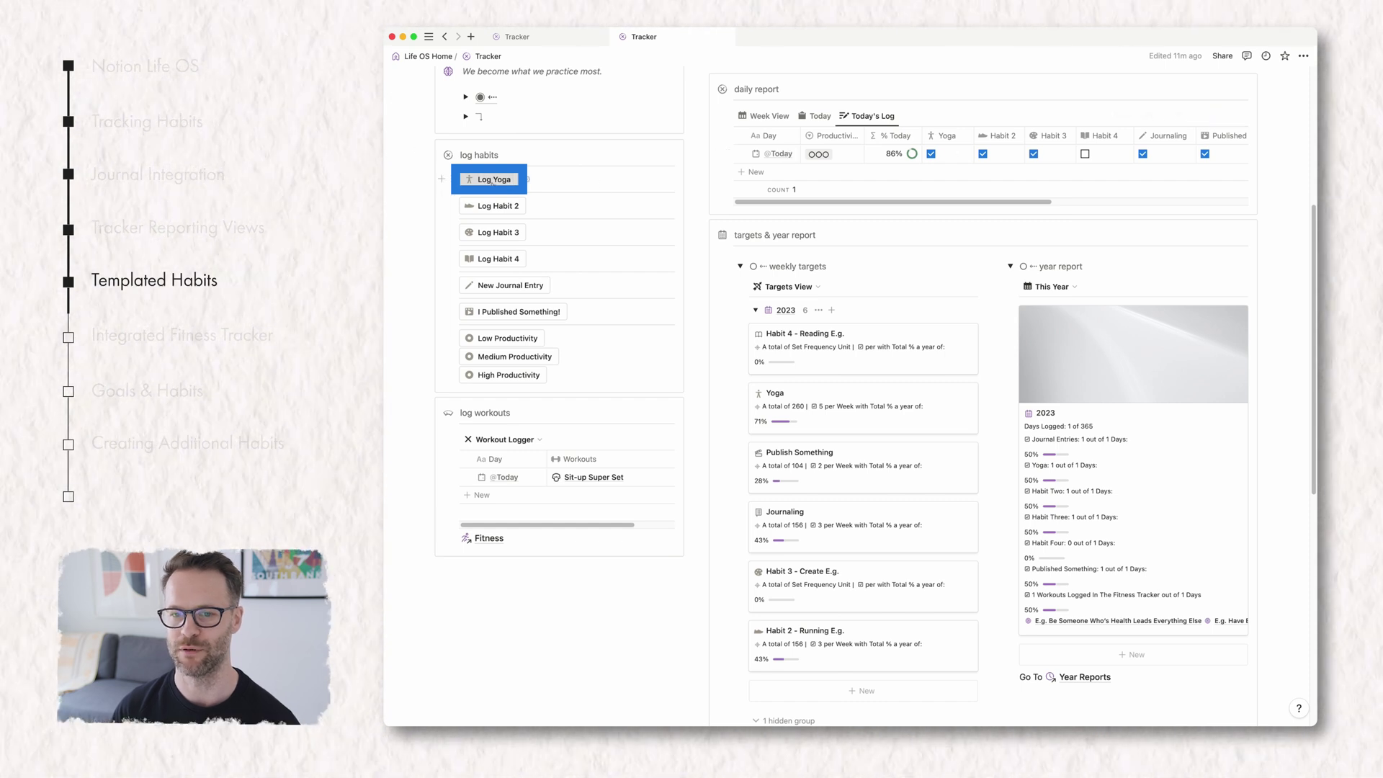
{"action": "left_click", "coordinate": [931, 153]}
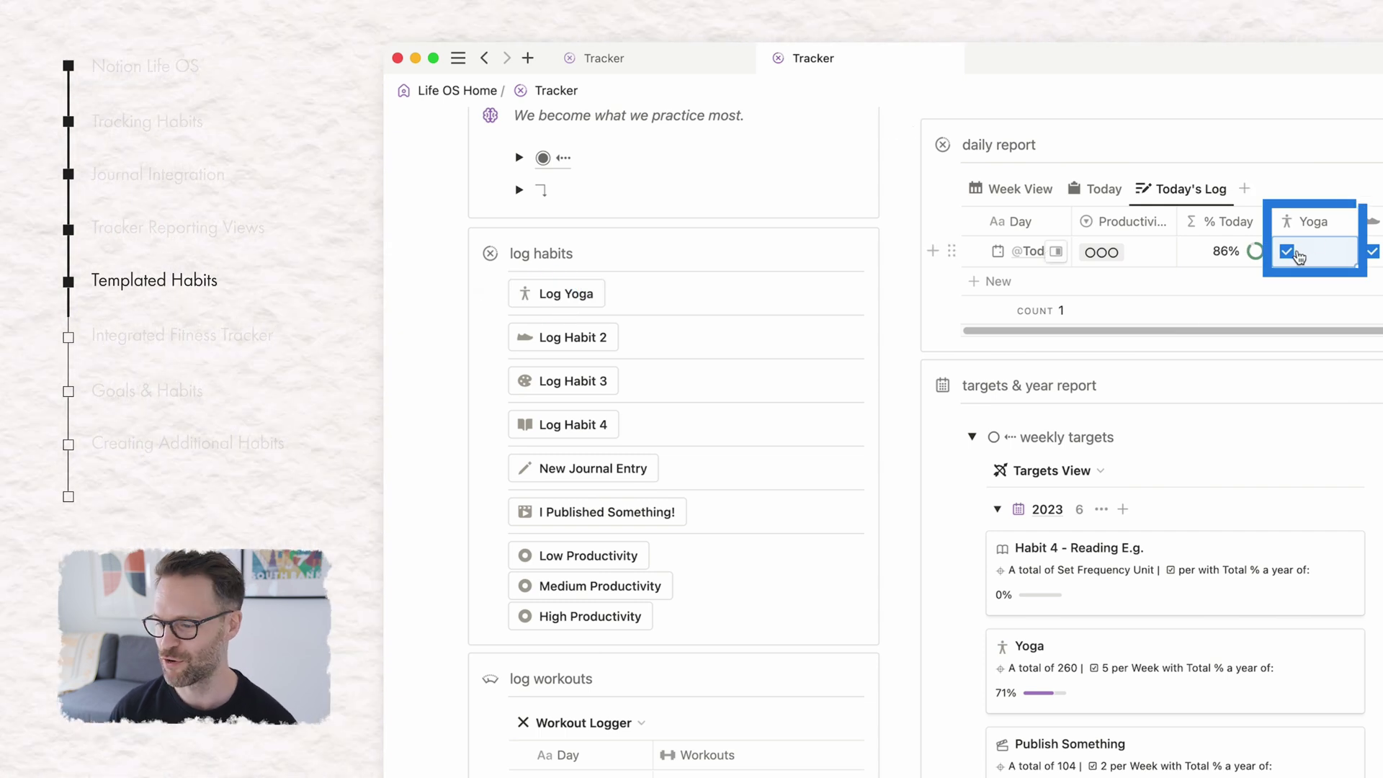
{"action": "left_click", "coordinate": [1191, 580]}
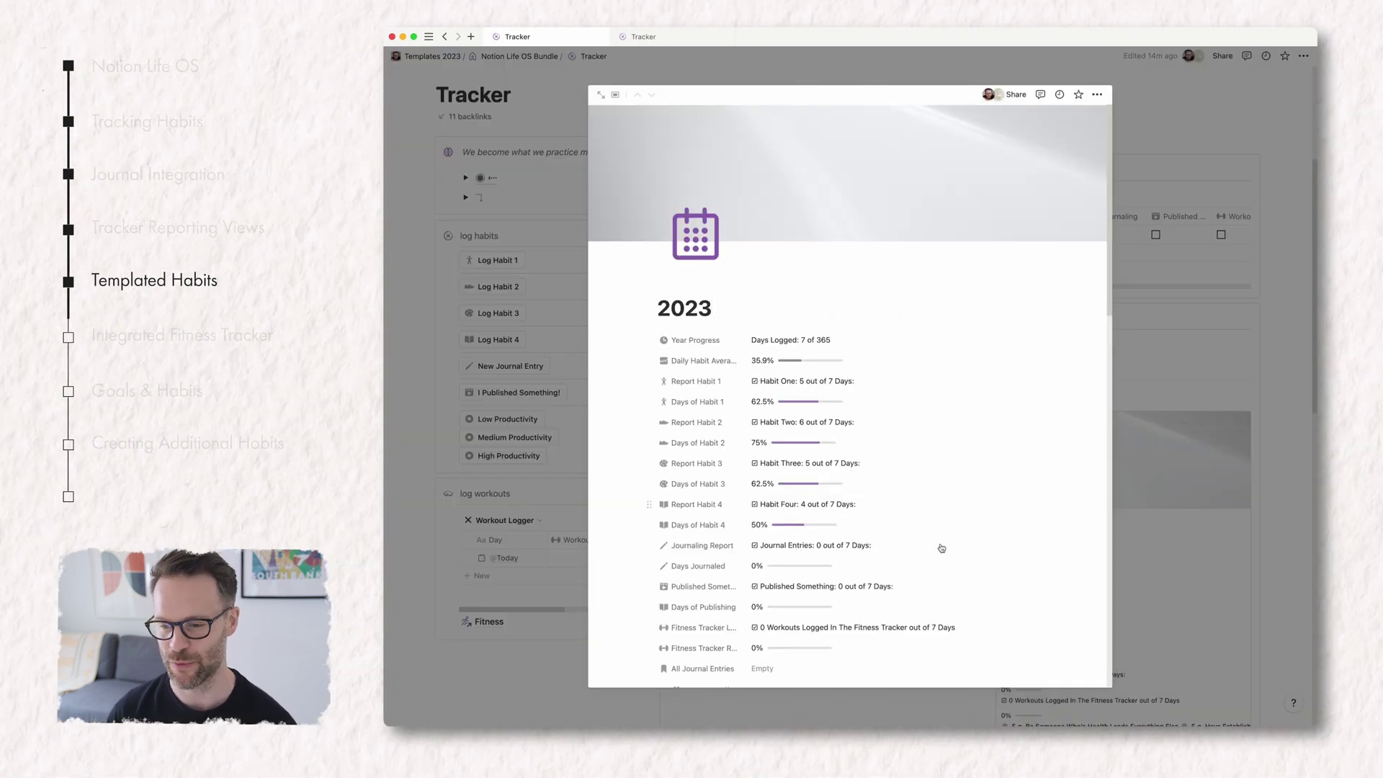
{"action": "scroll", "coordinate": [940, 547], "scroll_direction": "down", "scroll_amount": 2}
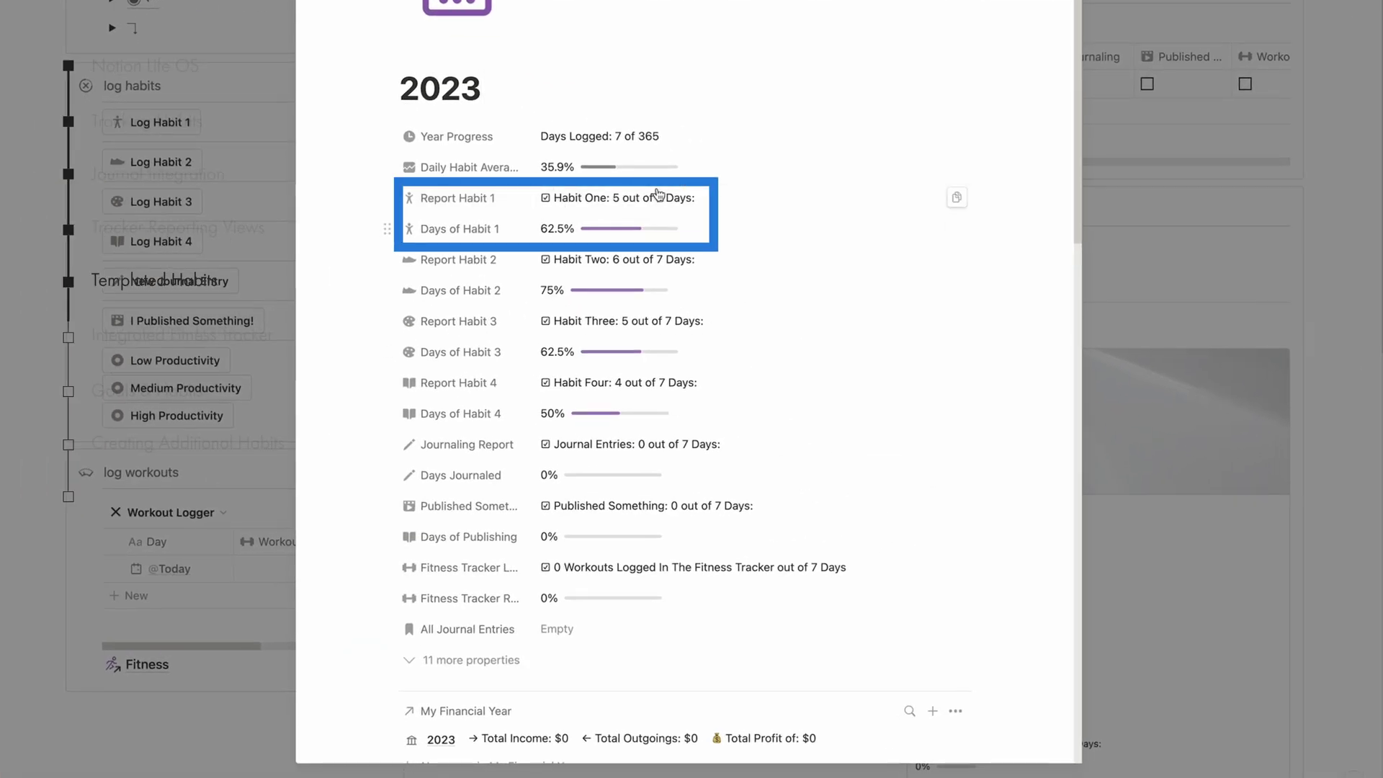
{"action": "scroll", "coordinate": [737, 526], "scroll_direction": "down", "scroll_amount": 10}
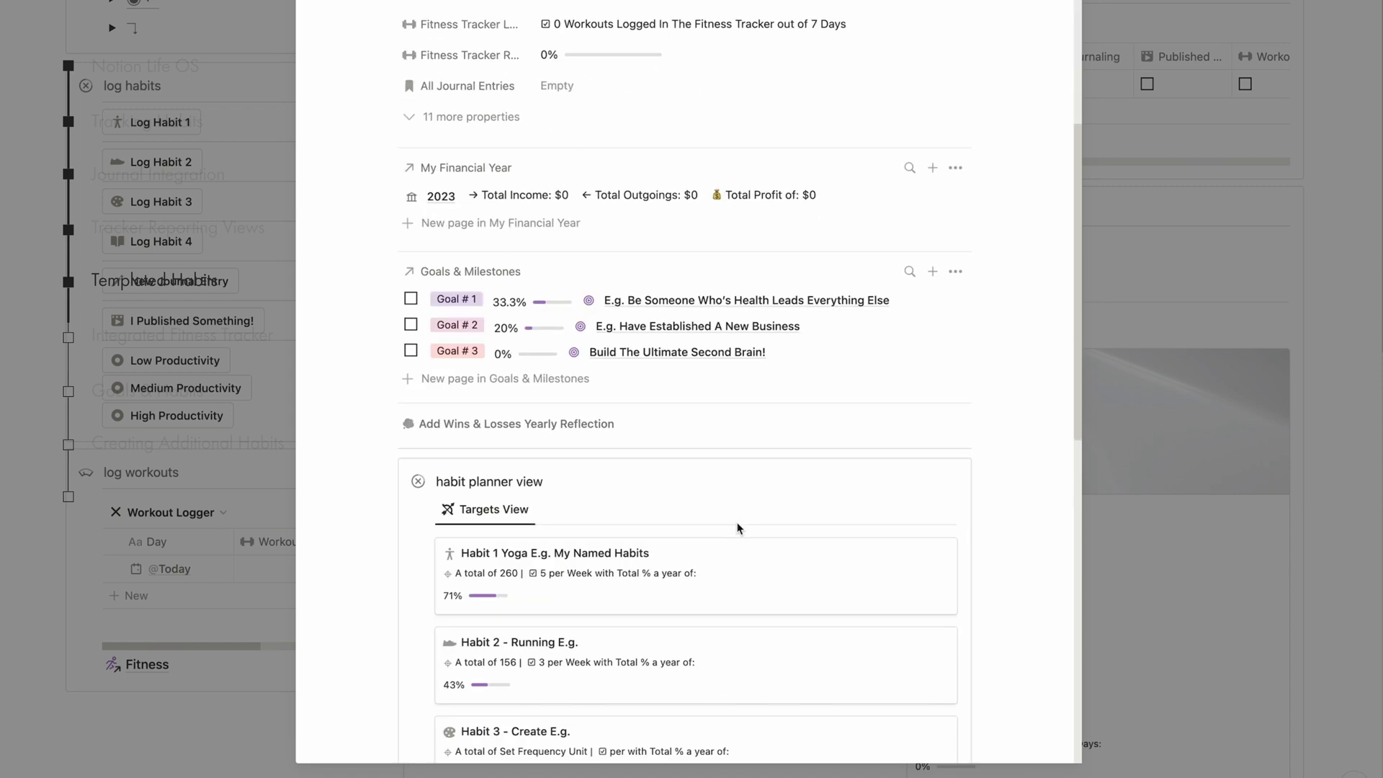
{"action": "scroll", "coordinate": [738, 528], "scroll_direction": "down", "scroll_amount": 3}
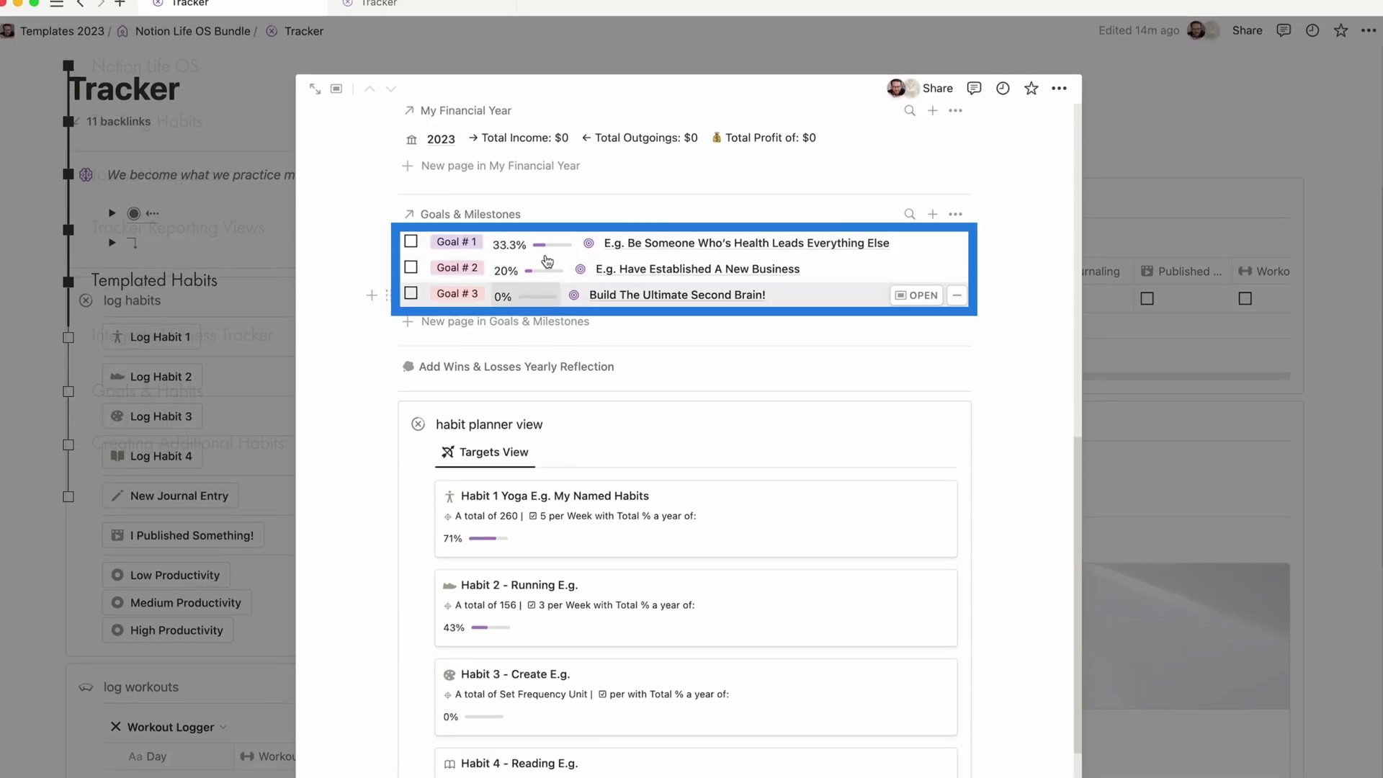
{"action": "scroll", "coordinate": [530, 285], "scroll_direction": "up", "scroll_amount": 1}
{"action": "scroll", "coordinate": [559, 539], "scroll_direction": "down", "scroll_amount": 10}
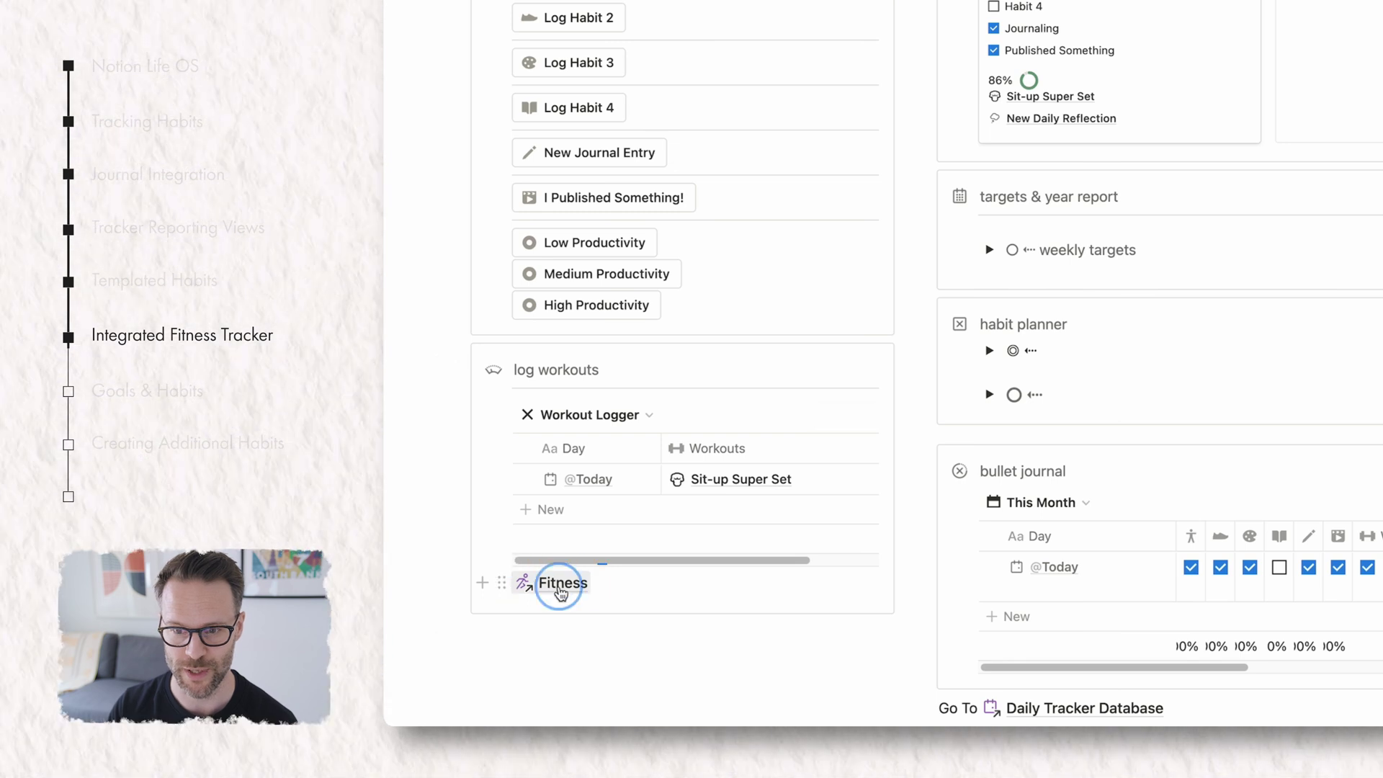
On the Fitness page, link Pull Ups to today's Workouts
{"action": "left_click", "coordinate": [561, 591]}
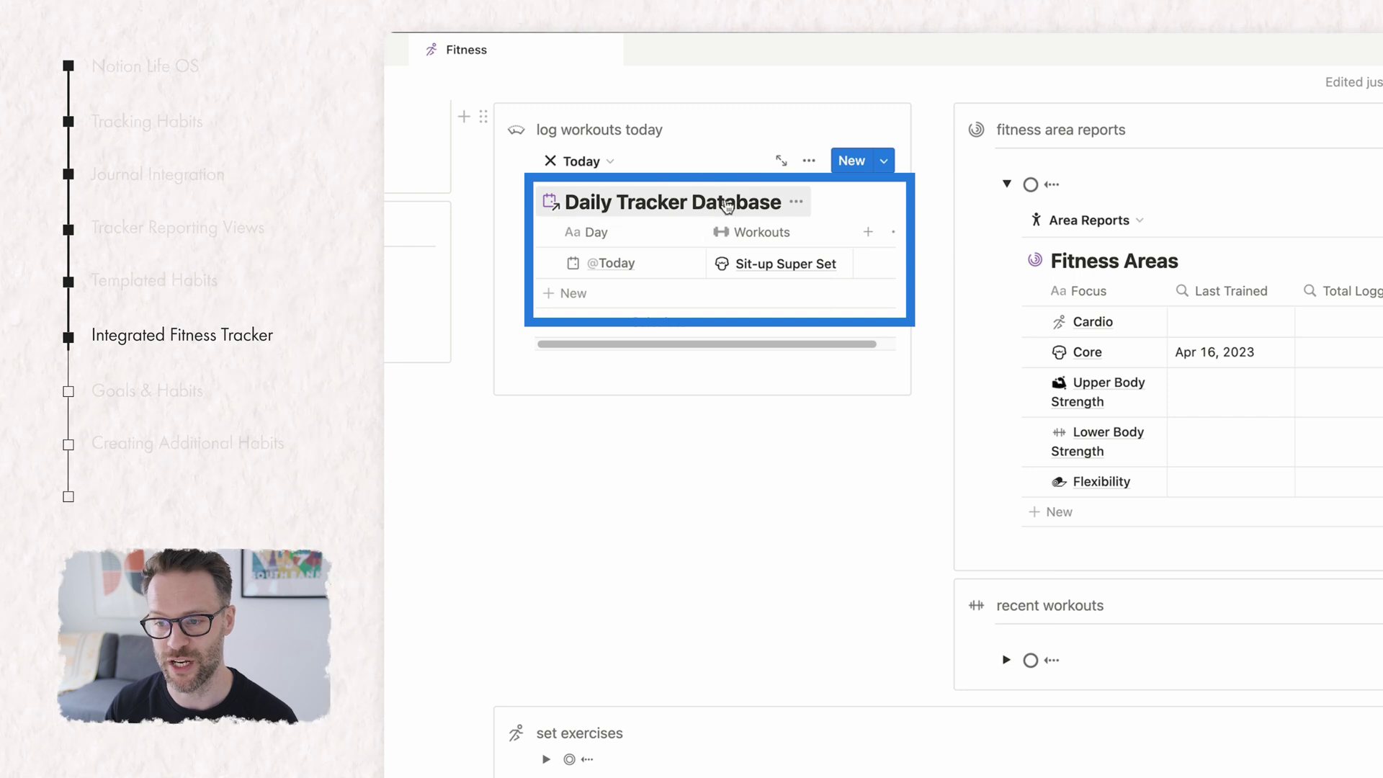
{"action": "mouse_move", "coordinate": [700, 249]}
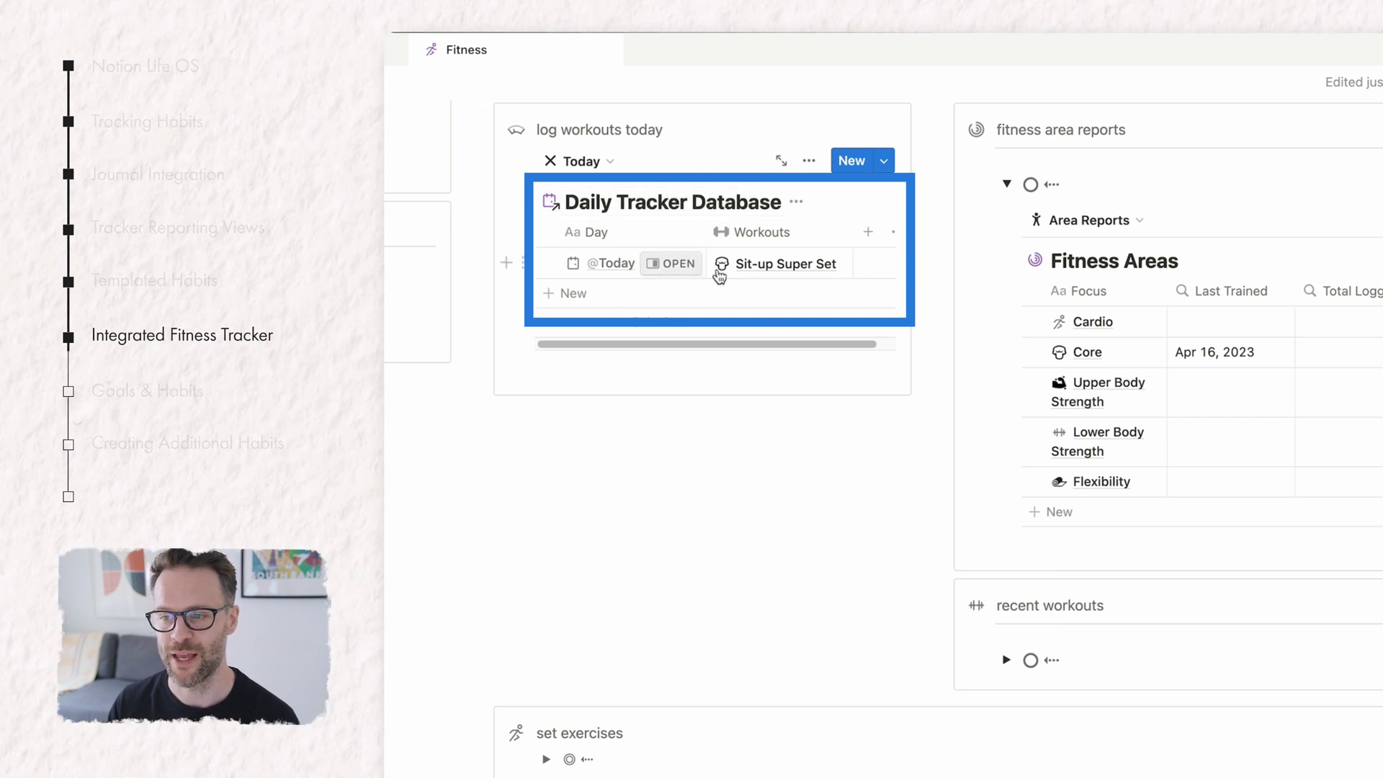
{"action": "left_click", "coordinate": [850, 270]}
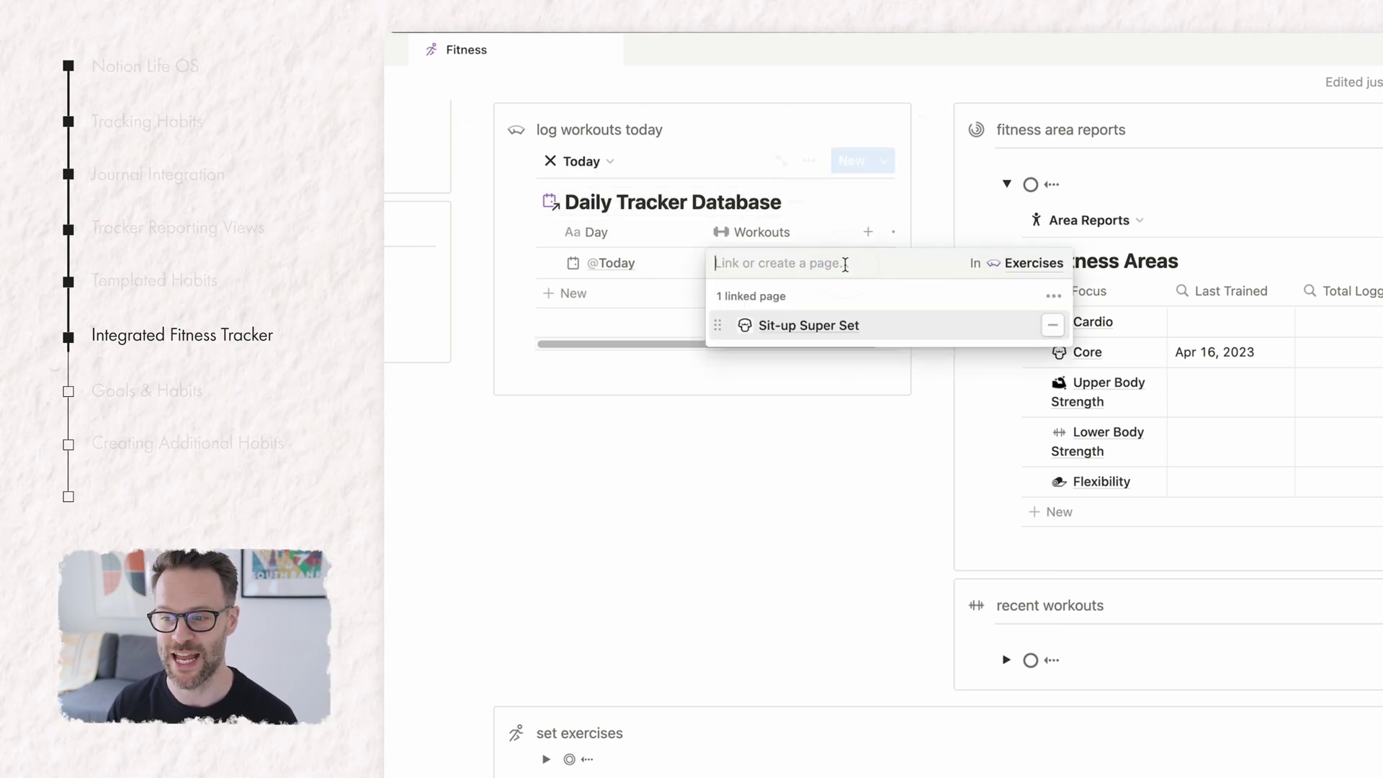
{"action": "left_click", "coordinate": [759, 418]}
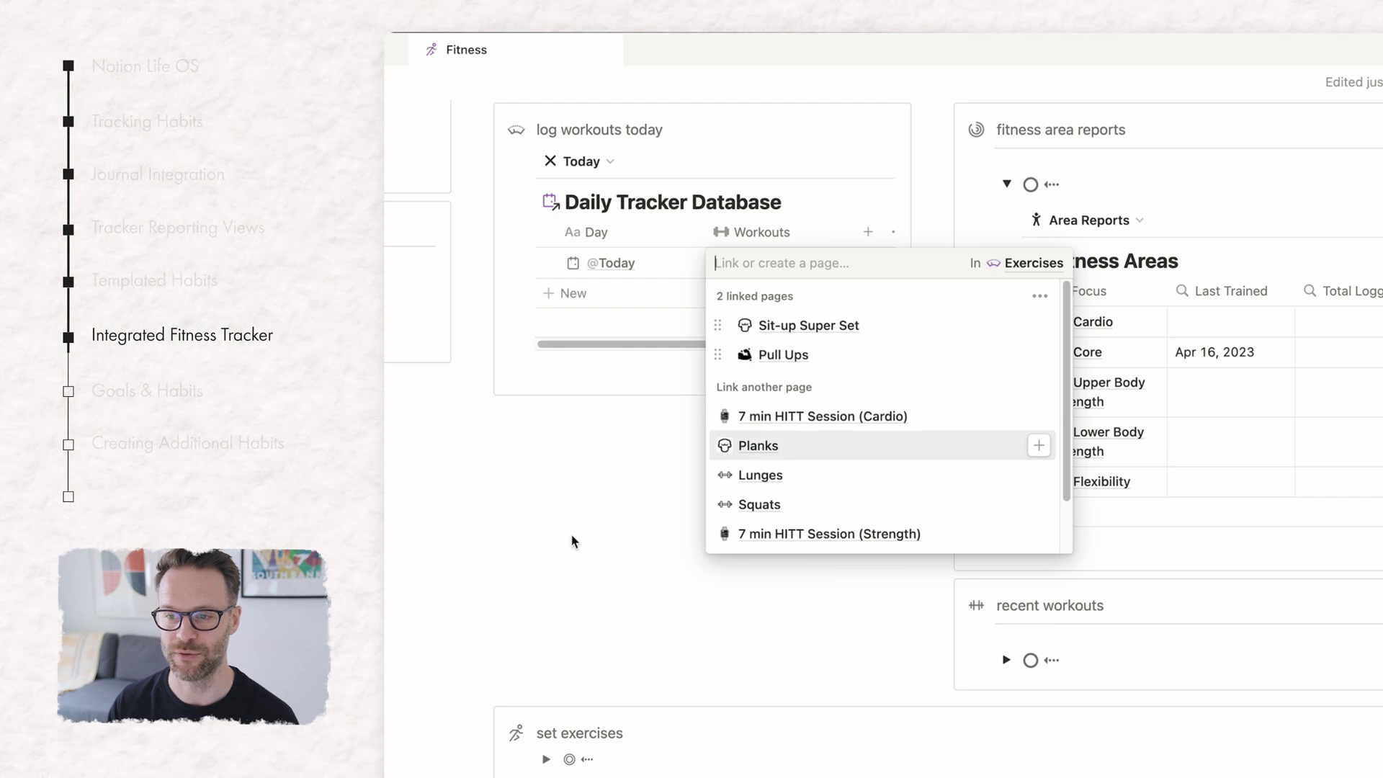
{"action": "left_click", "coordinate": [565, 526]}
Show the exercise templates under the Exercises database's New button
{"action": "scroll", "coordinate": [735, 185], "scroll_direction": "down", "scroll_amount": 7}
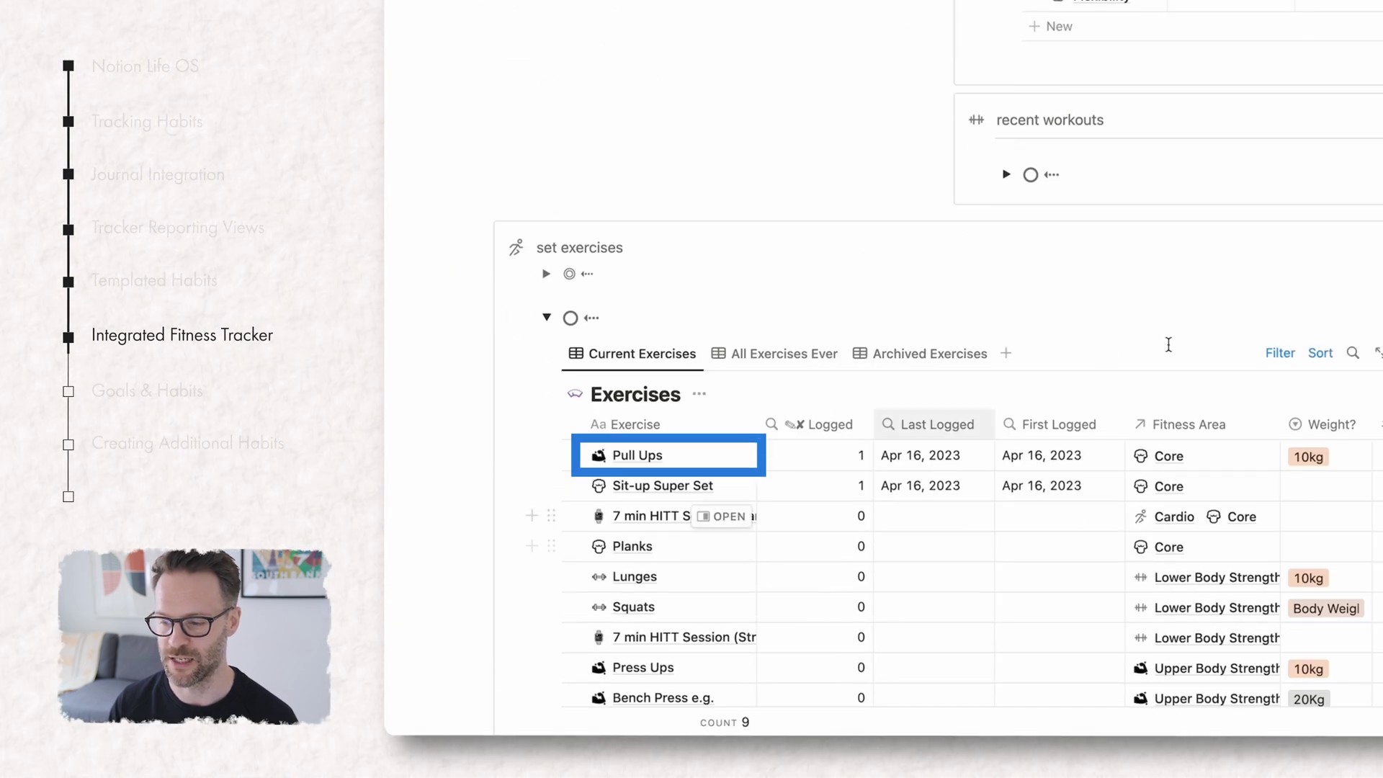
{"action": "scroll", "coordinate": [662, 382], "scroll_direction": "up", "scroll_amount": 3}
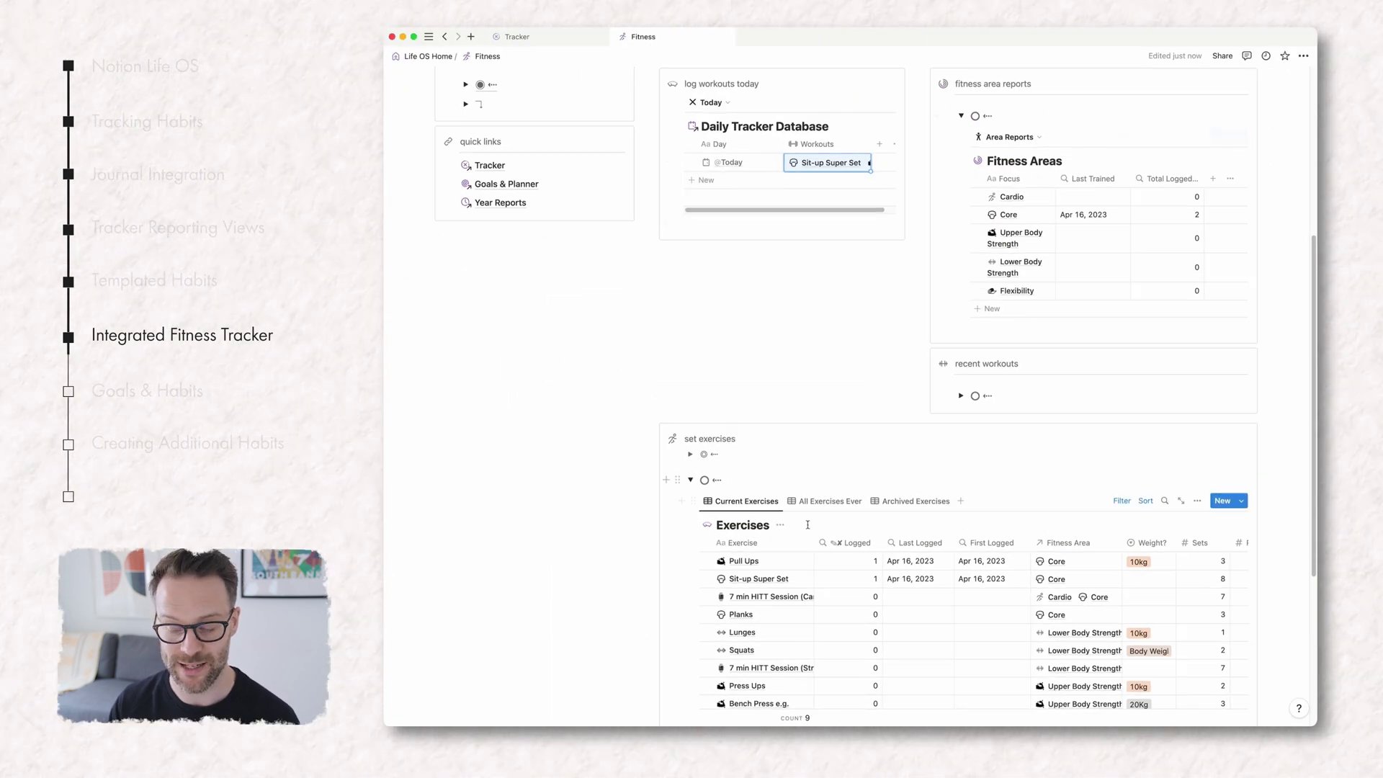
{"action": "scroll", "coordinate": [758, 517], "scroll_direction": "down", "scroll_amount": 3}
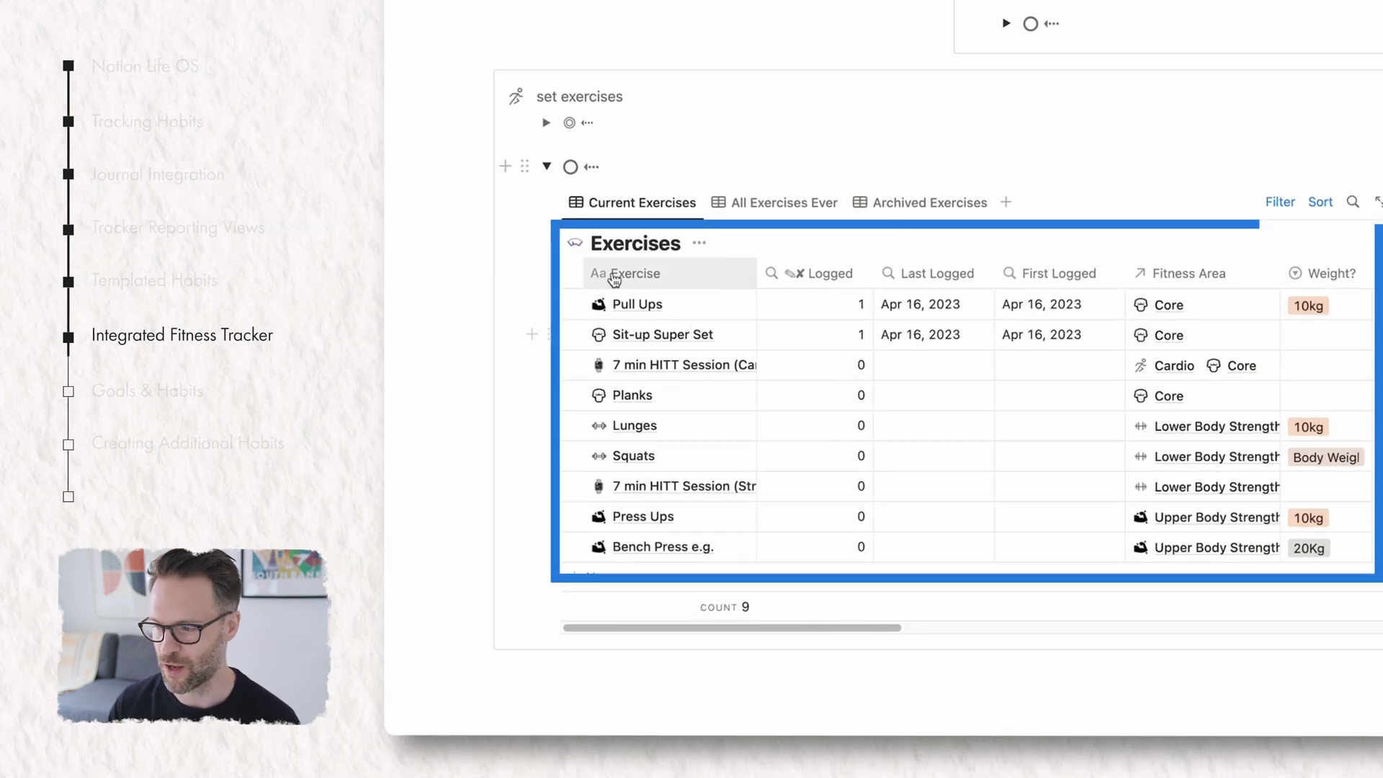
{"action": "left_click", "coordinate": [1210, 202]}
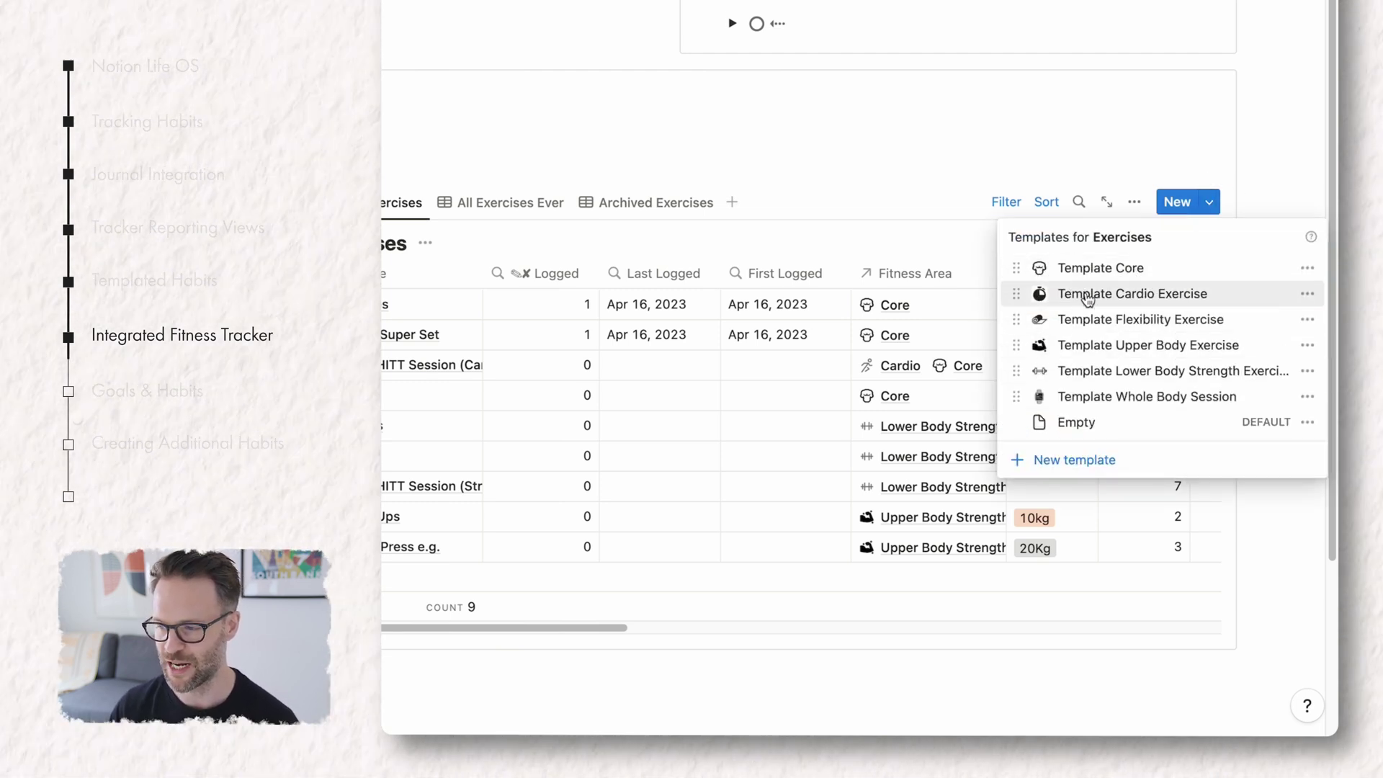
Create a Flexibility-template exercise titled Evening Stretch
{"action": "left_click", "coordinate": [1148, 322]}
{"action": "key", "text": "super+a"}
{"action": "type", "text": "Ev"}
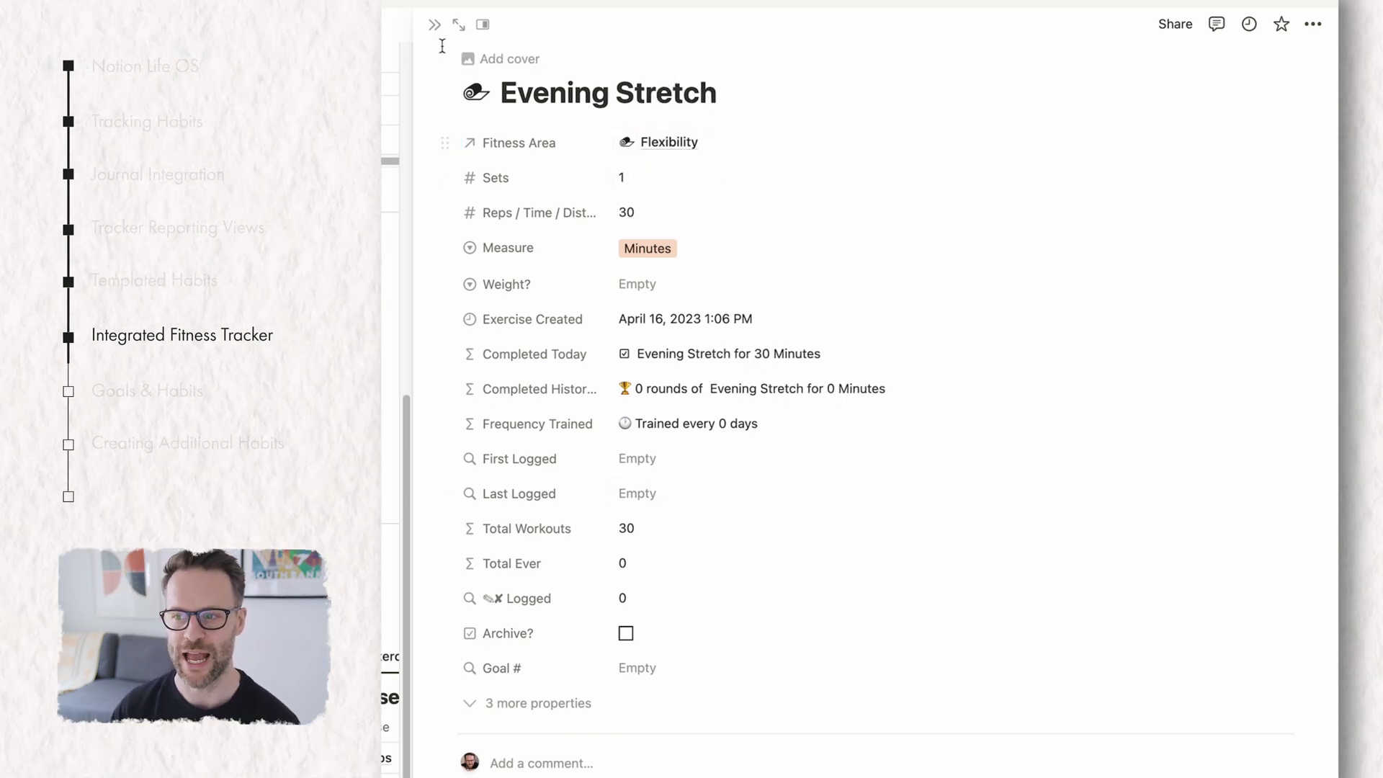
{"action": "left_click", "coordinate": [434, 25]}
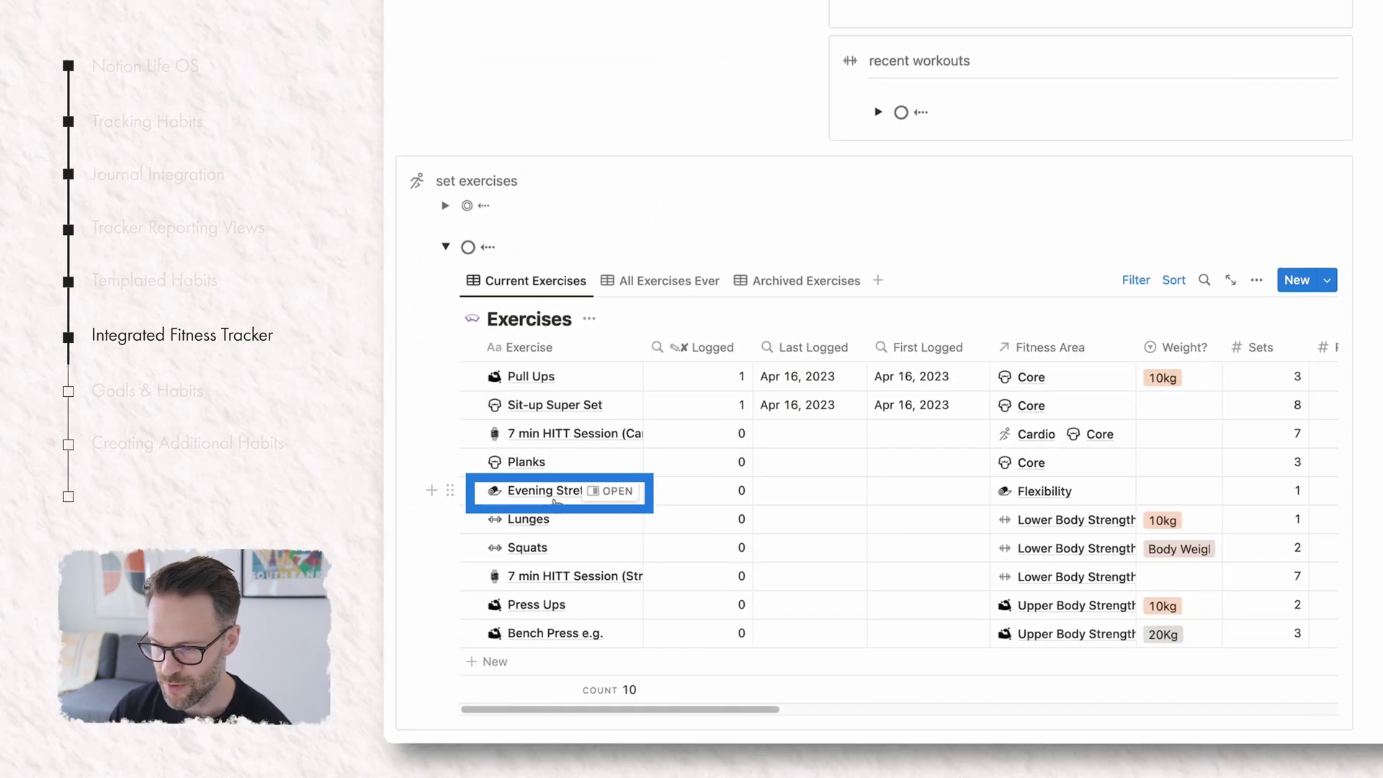
Check Evening Stretch's row in the Exercises table: 1 set of 30 Minutes
{"action": "left_click", "coordinate": [1268, 493]}
{"action": "scroll", "coordinate": [1297, 497], "scroll_direction": "right", "scroll_amount": 5}
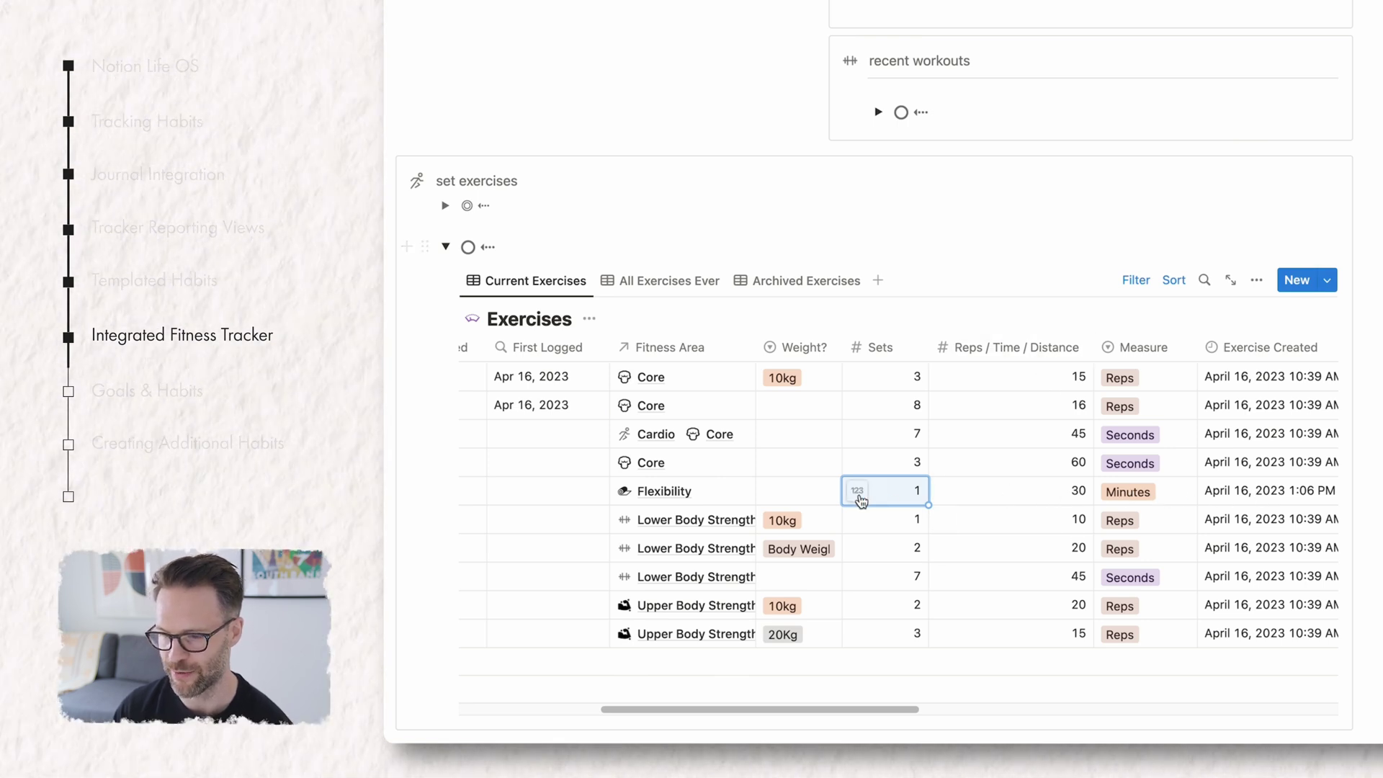
{"action": "scroll", "coordinate": [1018, 485], "scroll_direction": "right", "scroll_amount": 10}
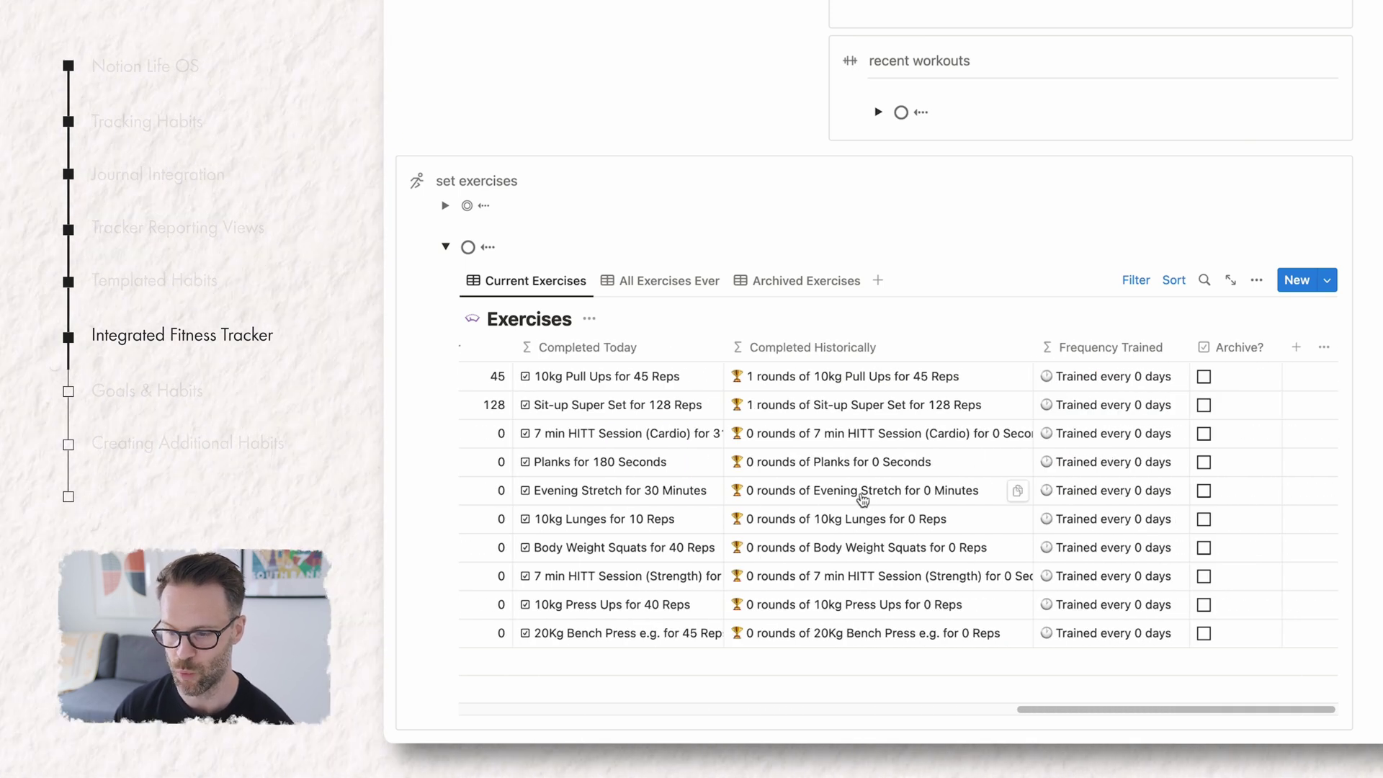
{"action": "left_click", "coordinate": [745, 495]}
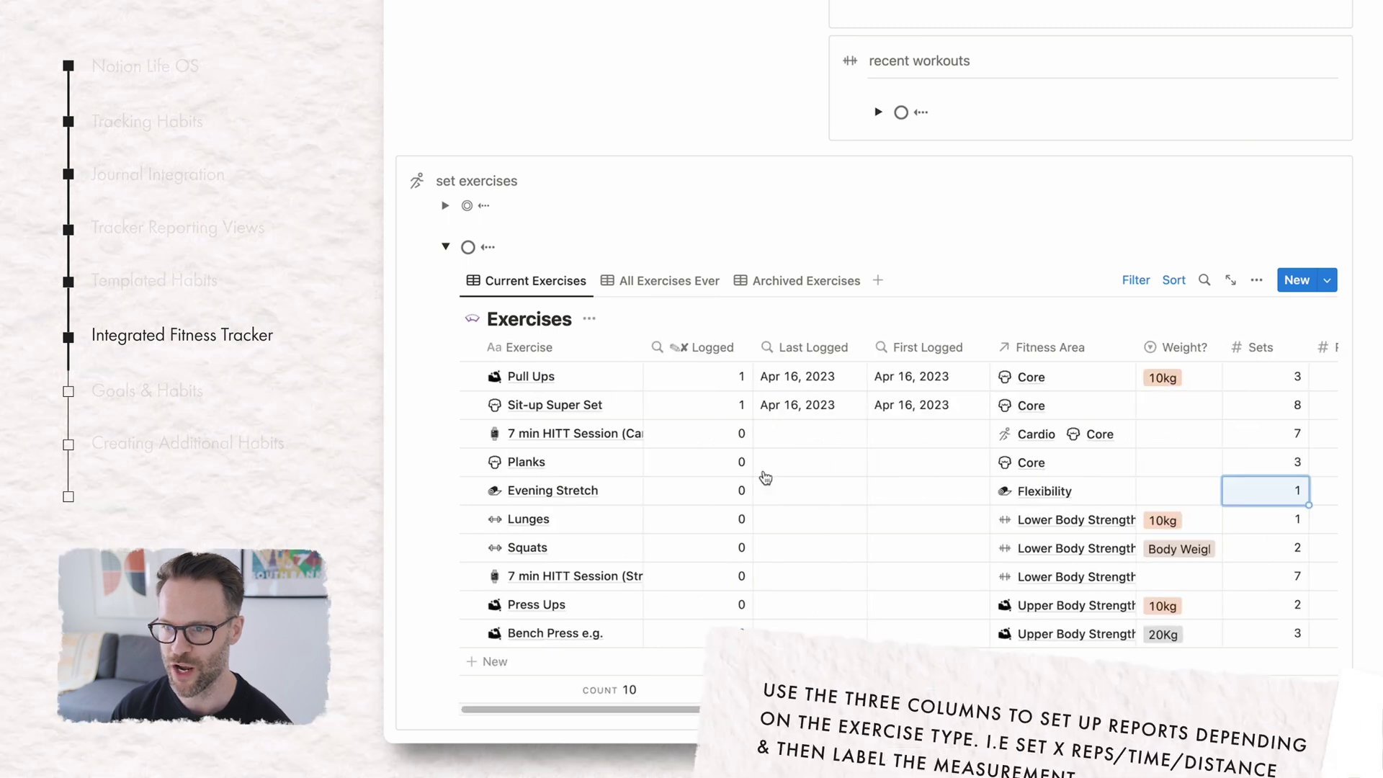
On the Fitness page, link Evening Stretch to today's workouts
{"action": "scroll", "coordinate": [696, 147], "scroll_direction": "up", "scroll_amount": 3}
{"action": "scroll", "coordinate": [698, 141], "scroll_direction": "up", "scroll_amount": 4}
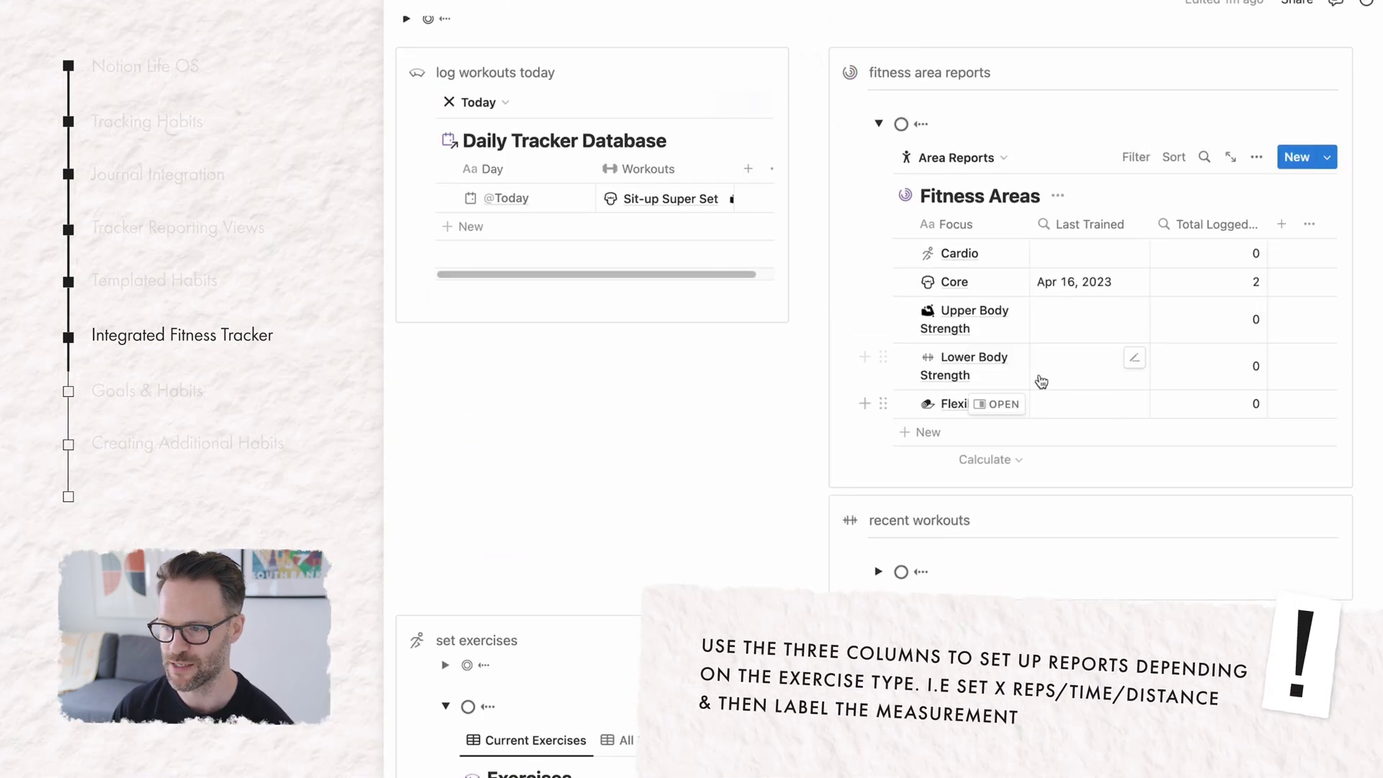
{"action": "left_click", "coordinate": [724, 209]}
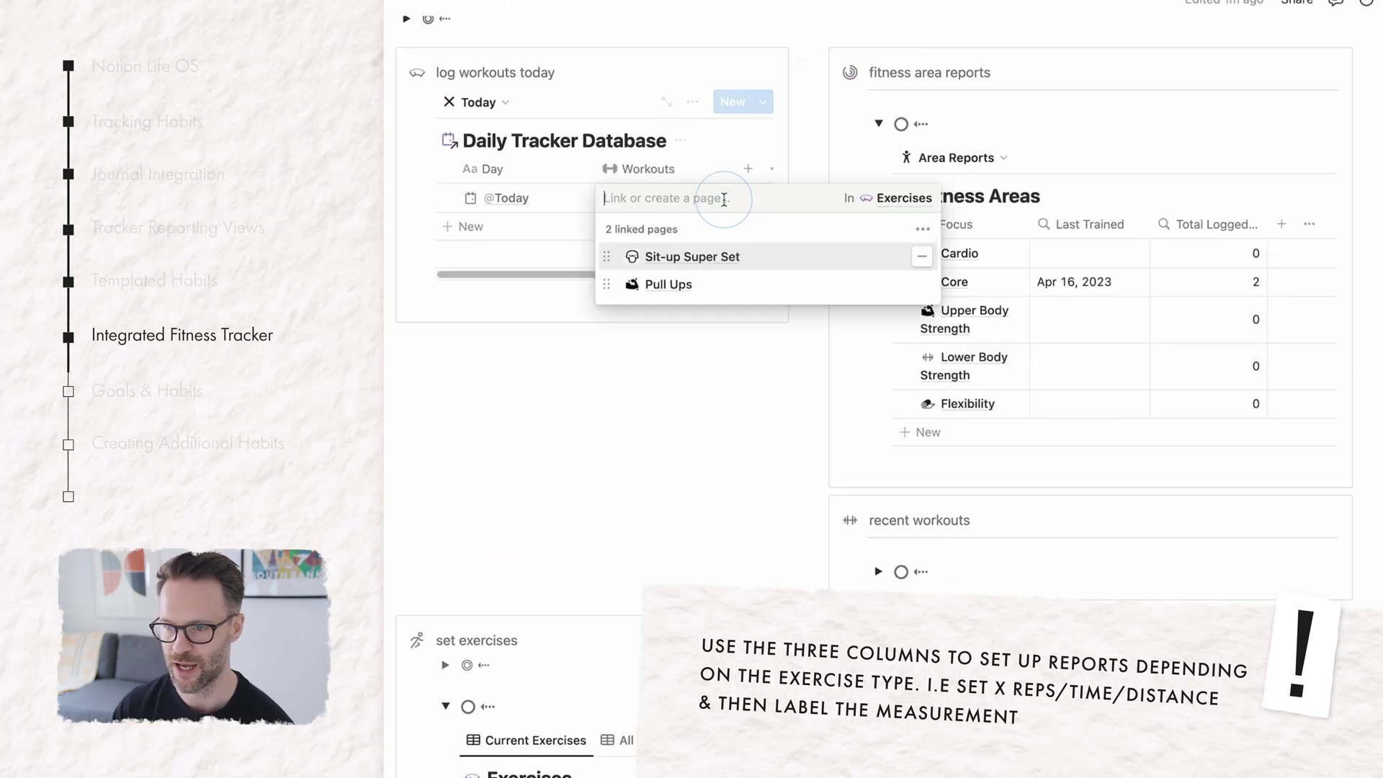
{"action": "left_click", "coordinate": [686, 349]}
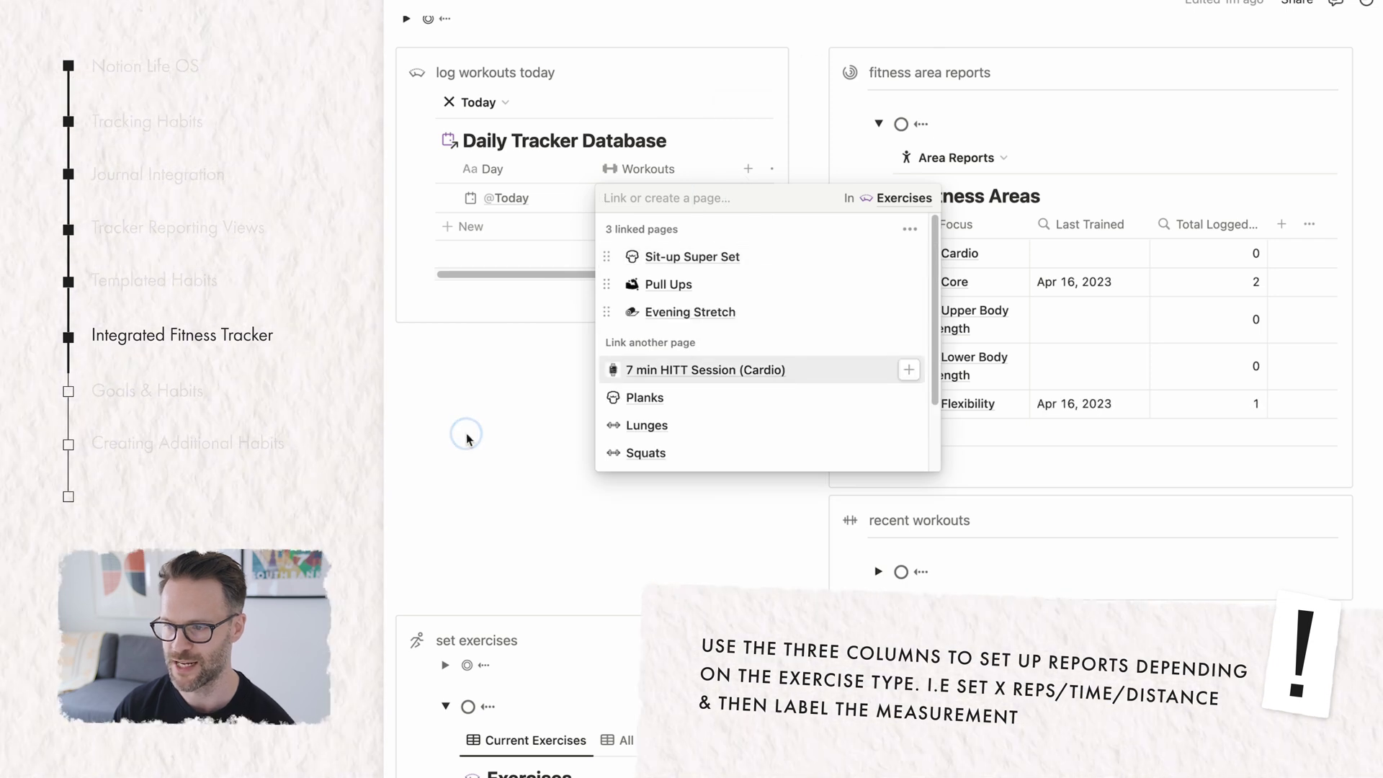
{"action": "key", "text": "Escape"}
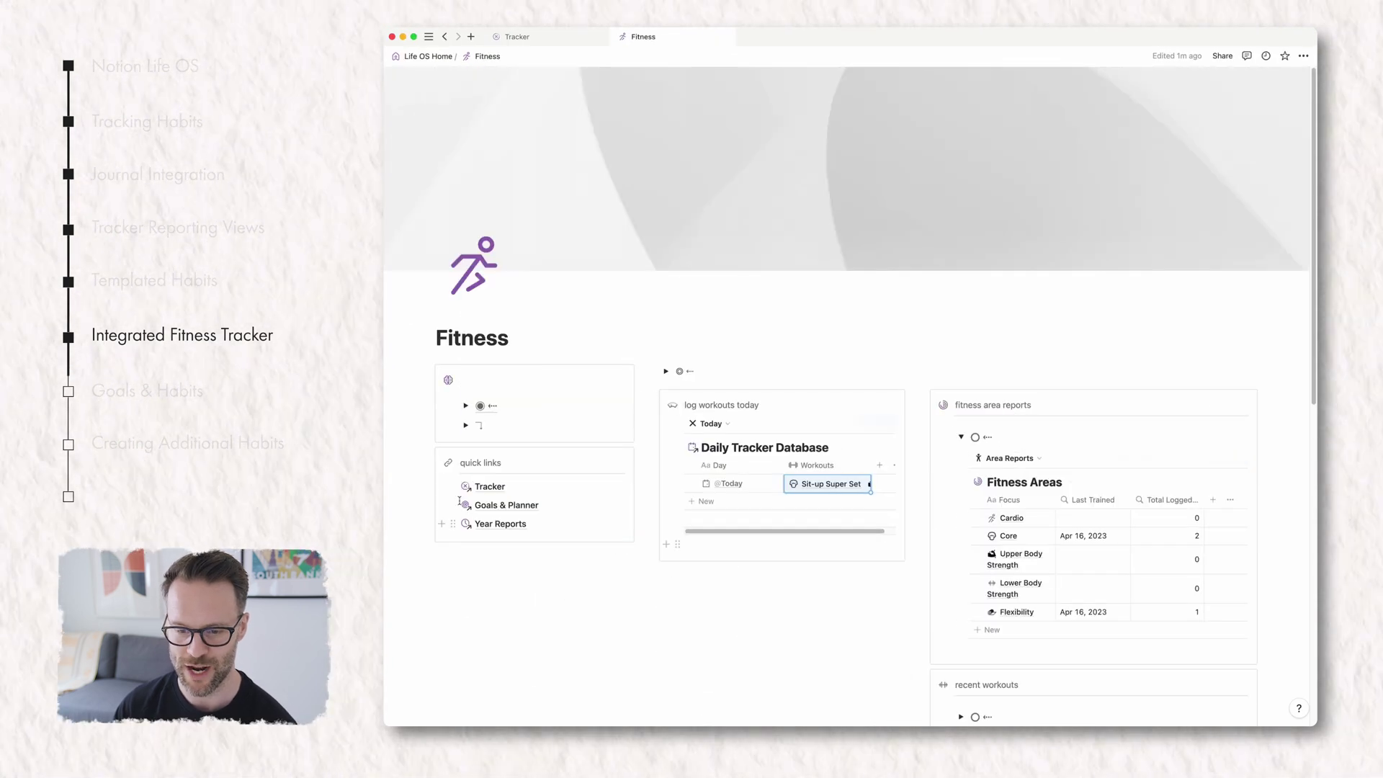
On the Tracker page, link Lunges in the Workout Logger and open today's entry
{"action": "left_click", "coordinate": [503, 490]}
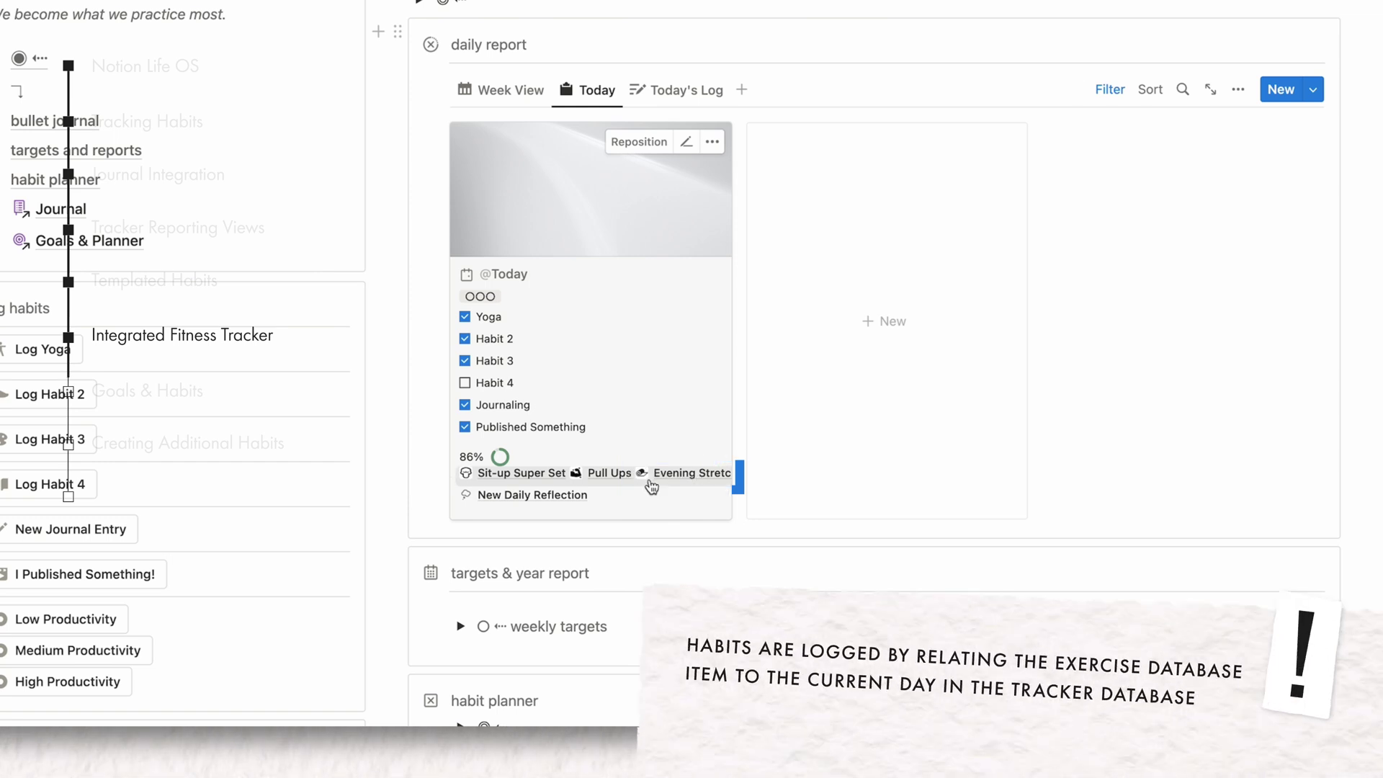
{"action": "scroll", "coordinate": [851, 581], "scroll_direction": "down", "scroll_amount": 2}
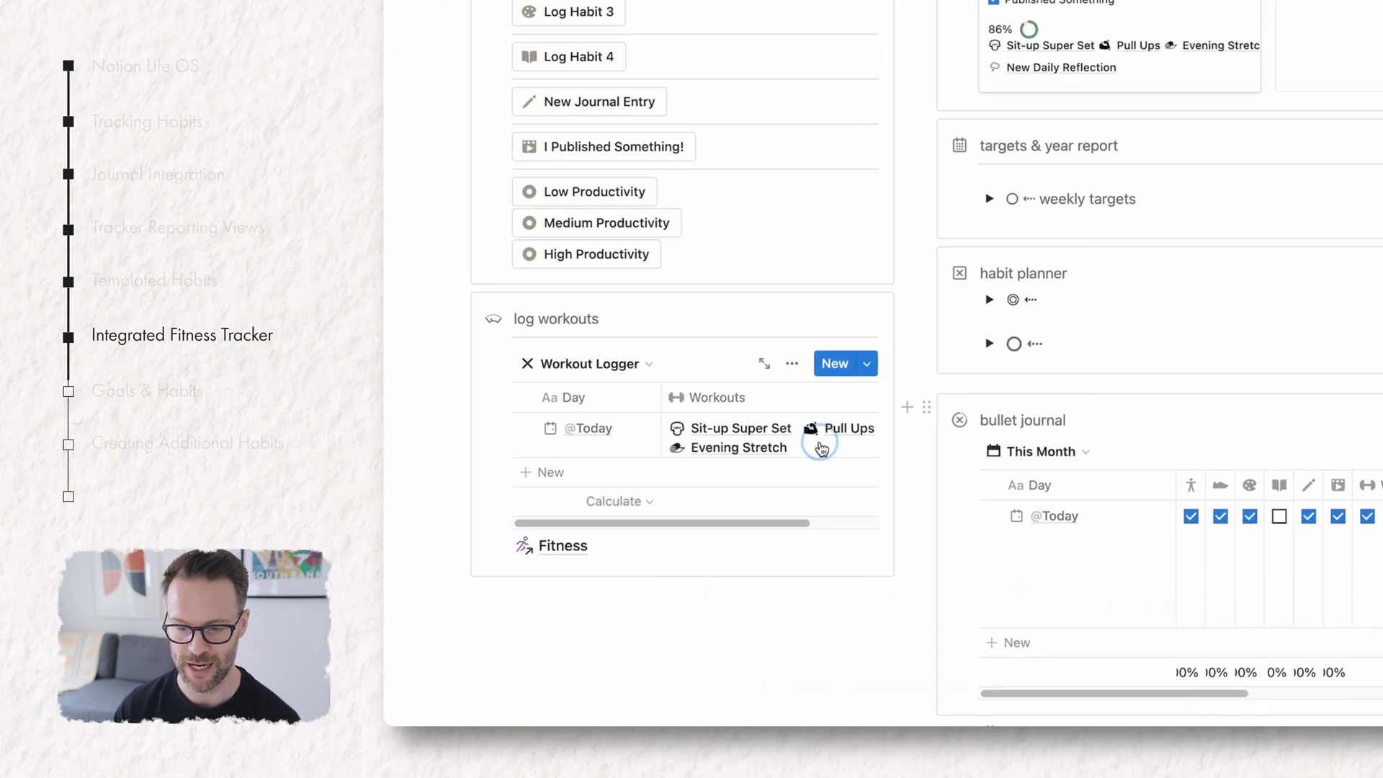
{"action": "left_click", "coordinate": [821, 448]}
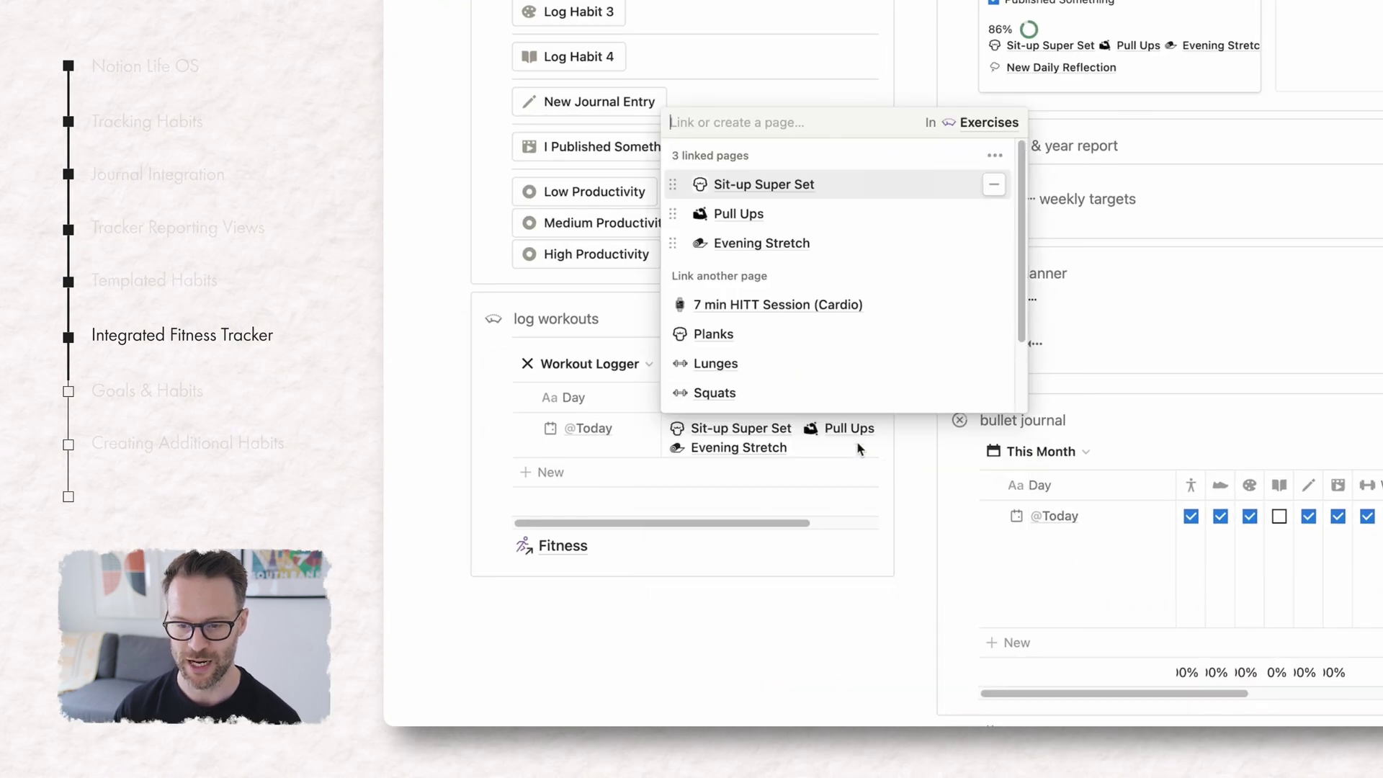
{"action": "left_click", "coordinate": [742, 361]}
{"action": "left_click", "coordinate": [832, 609]}
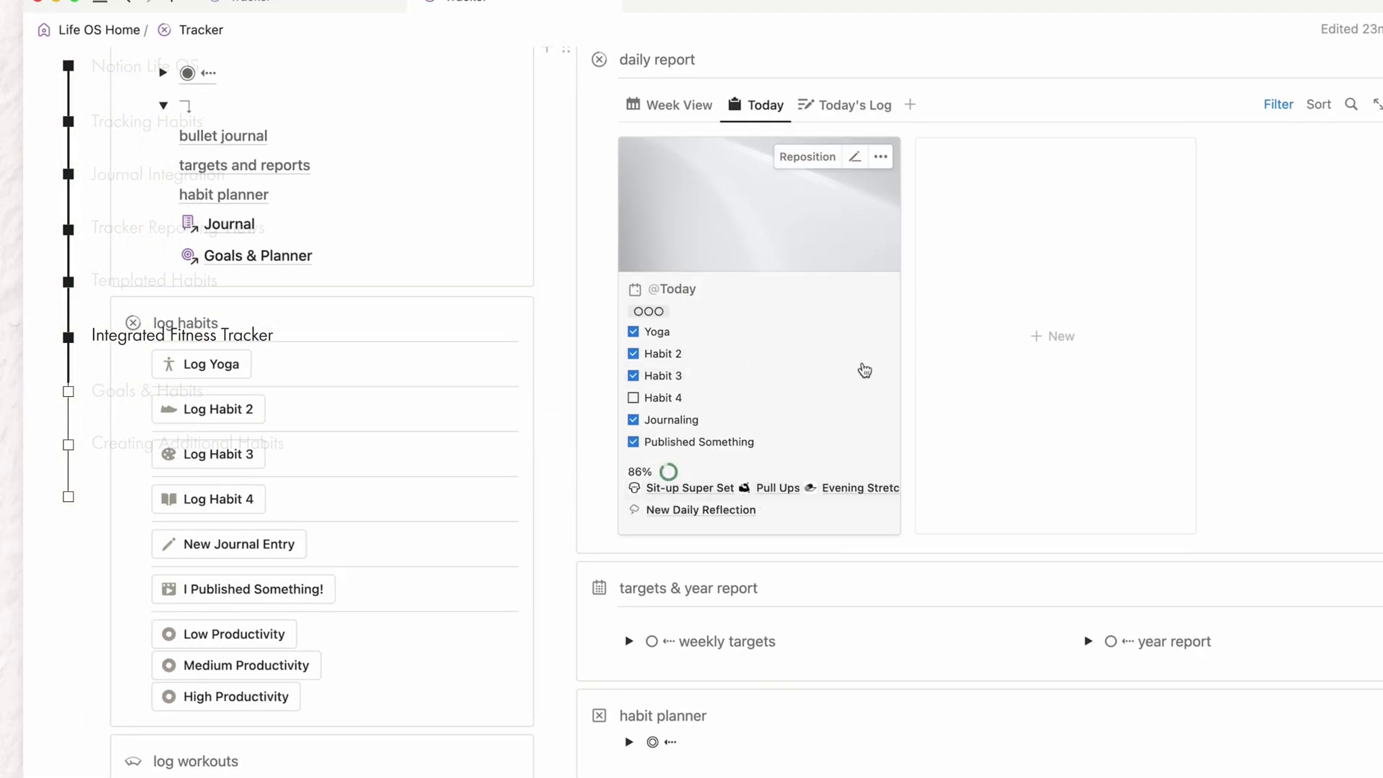
{"action": "left_click", "coordinate": [799, 343]}
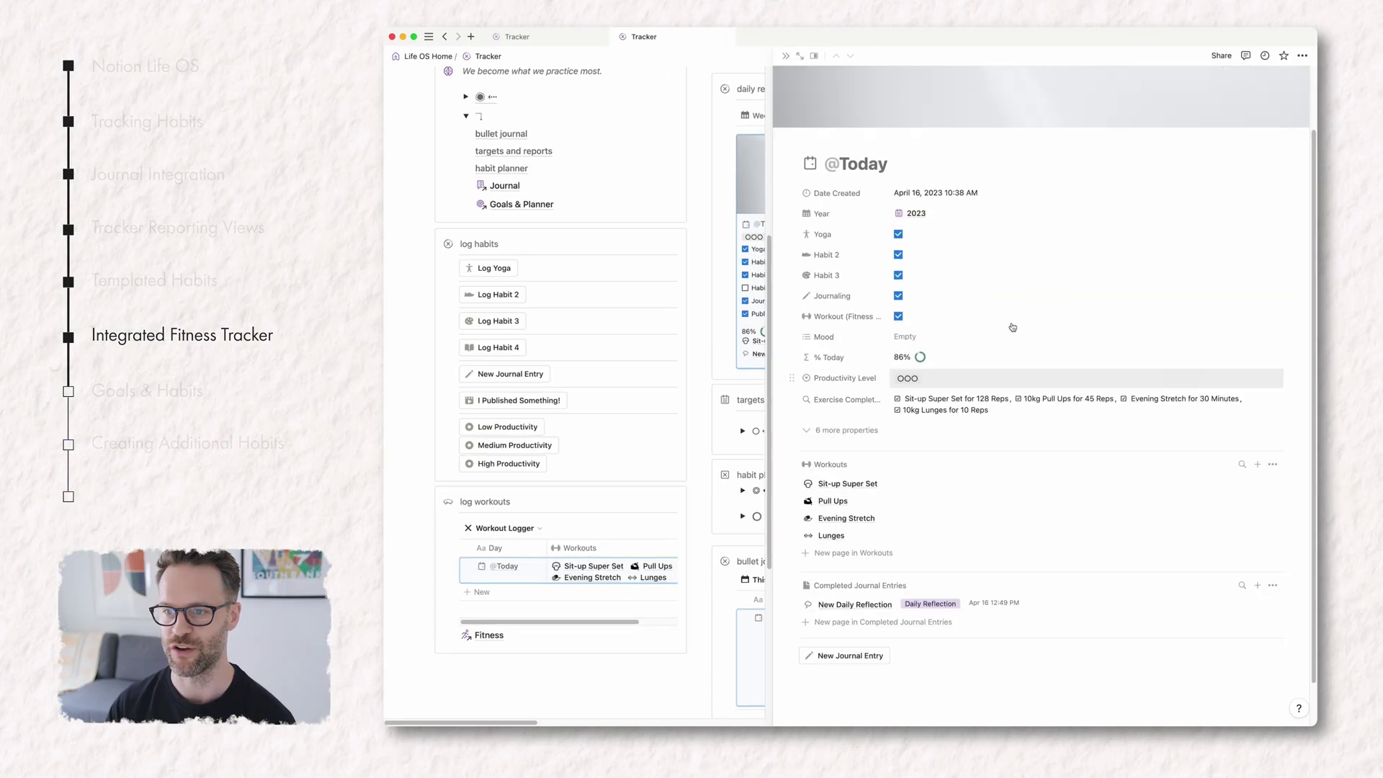
Open Goals & Planner and expand the live goals & milestones board
{"action": "left_click", "coordinate": [515, 203]}
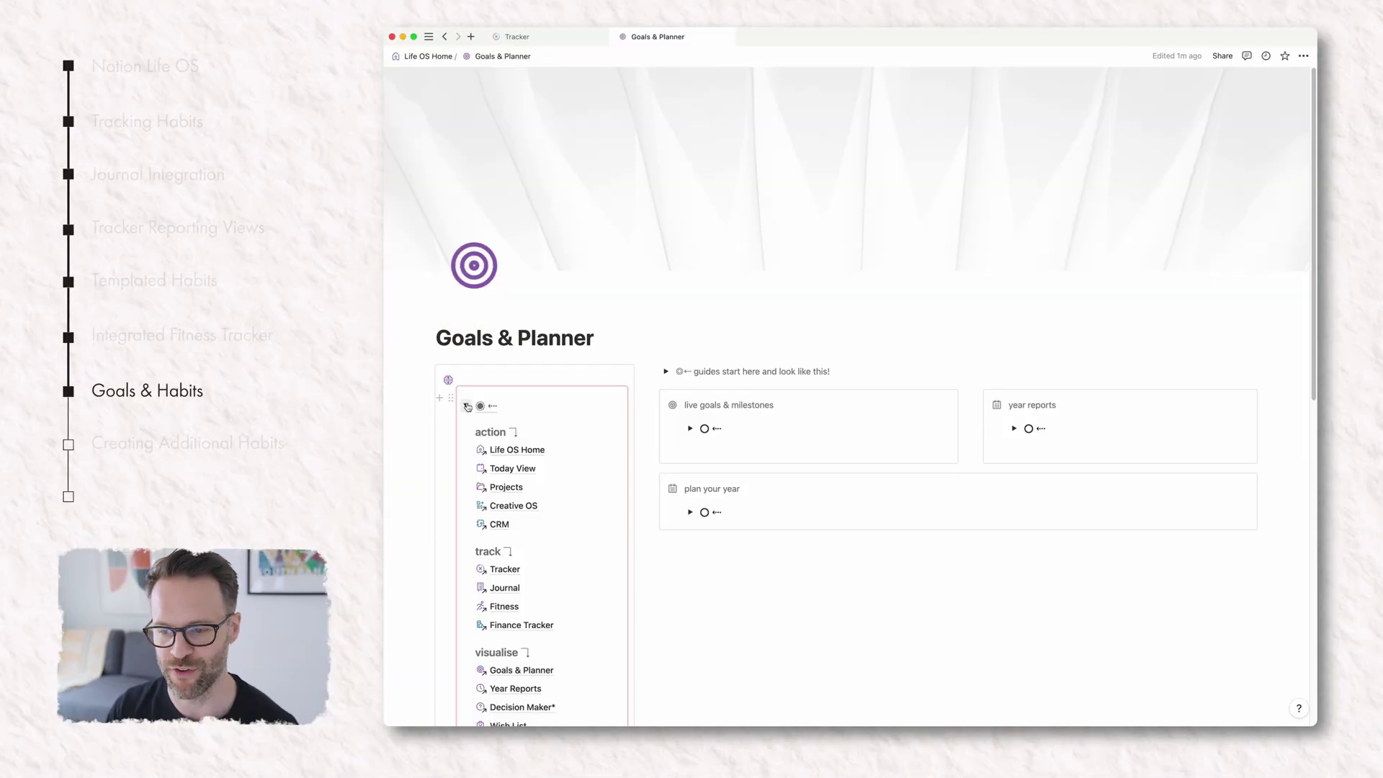
{"action": "left_click", "coordinate": [466, 407]}
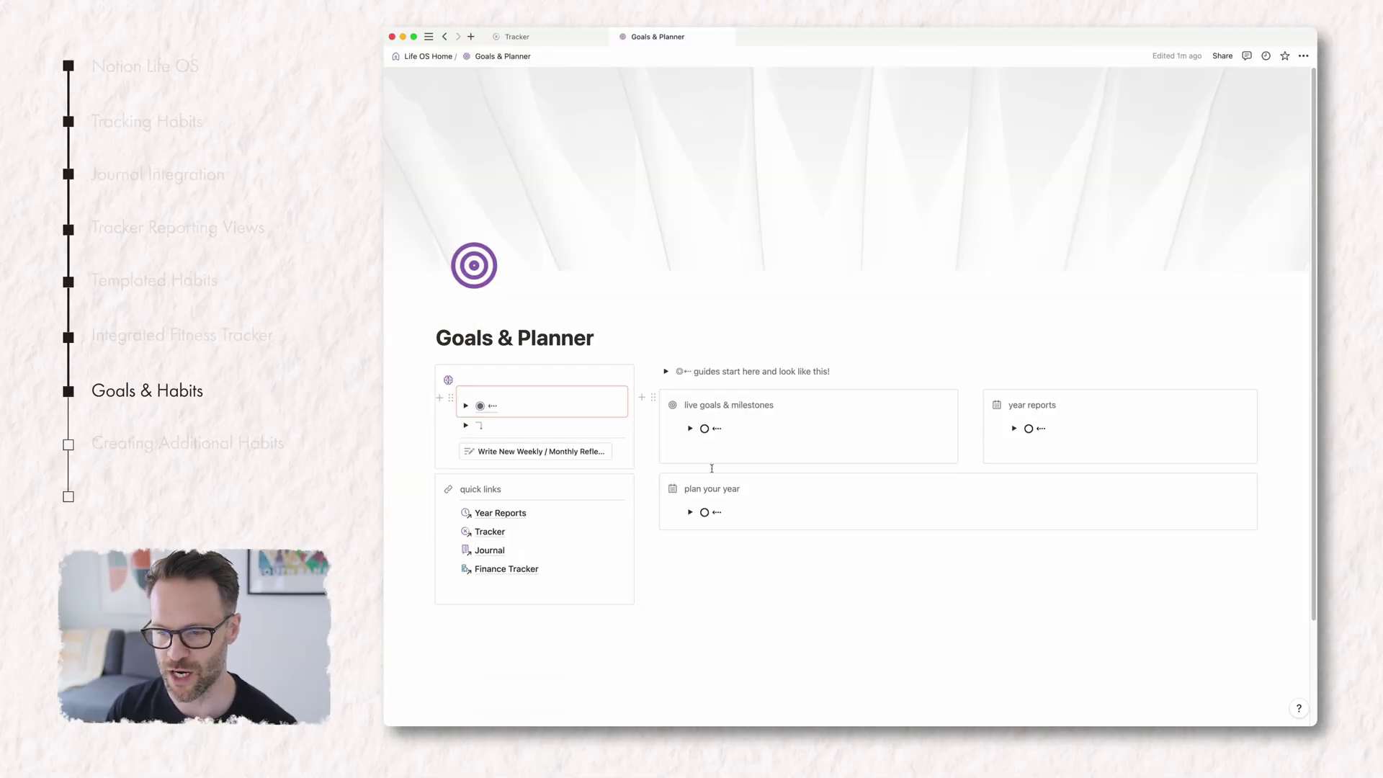
{"action": "left_click", "coordinate": [691, 429]}
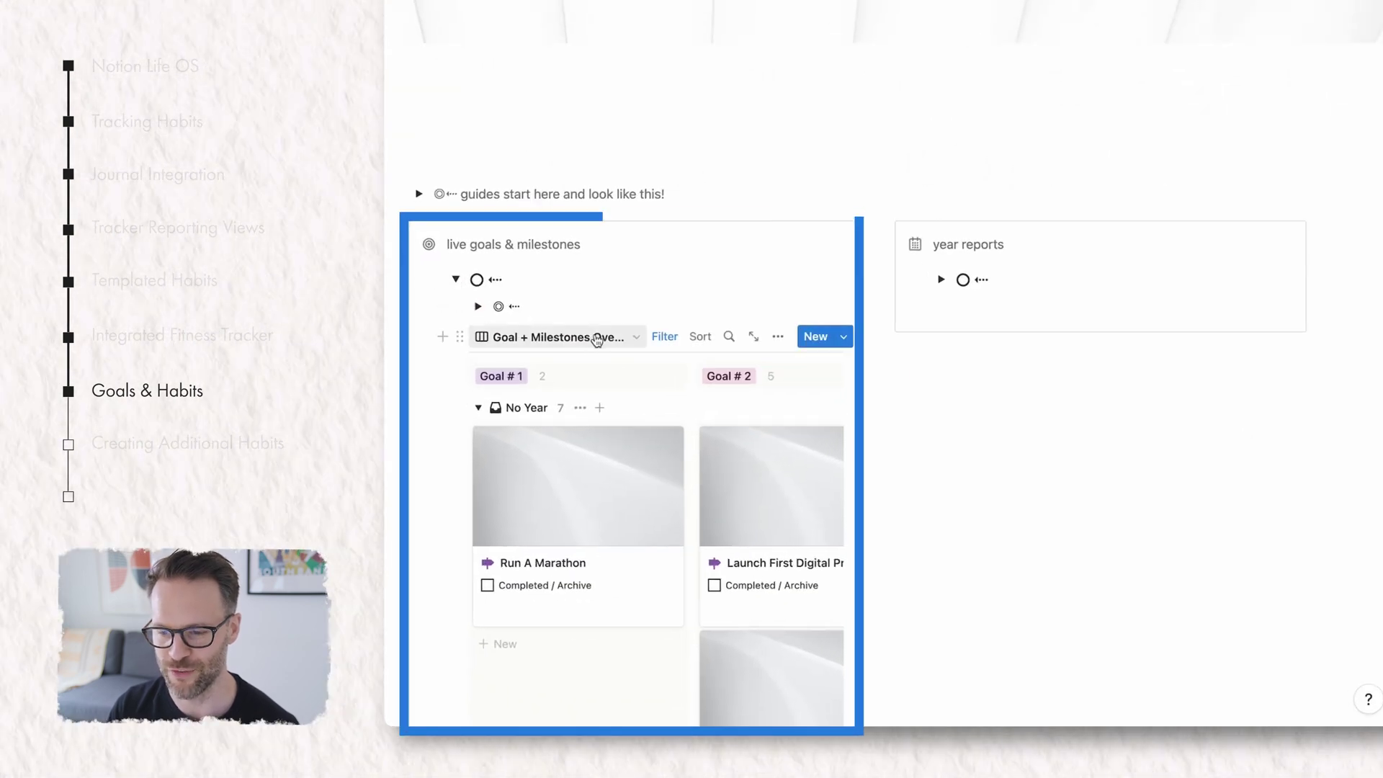
{"action": "scroll", "coordinate": [616, 367], "scroll_direction": "down", "scroll_amount": 2}
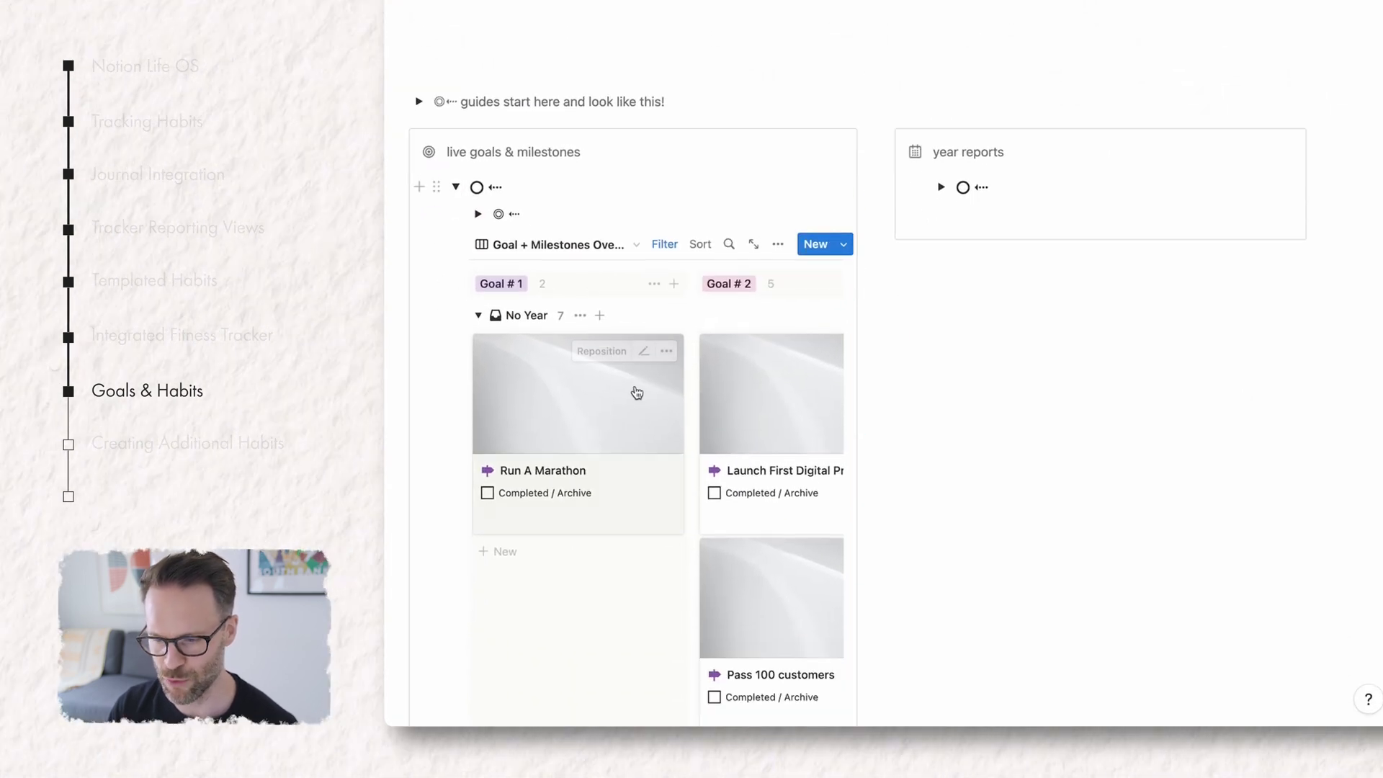
Hide the No Year group on the goals board
{"action": "left_click", "coordinate": [581, 316]}
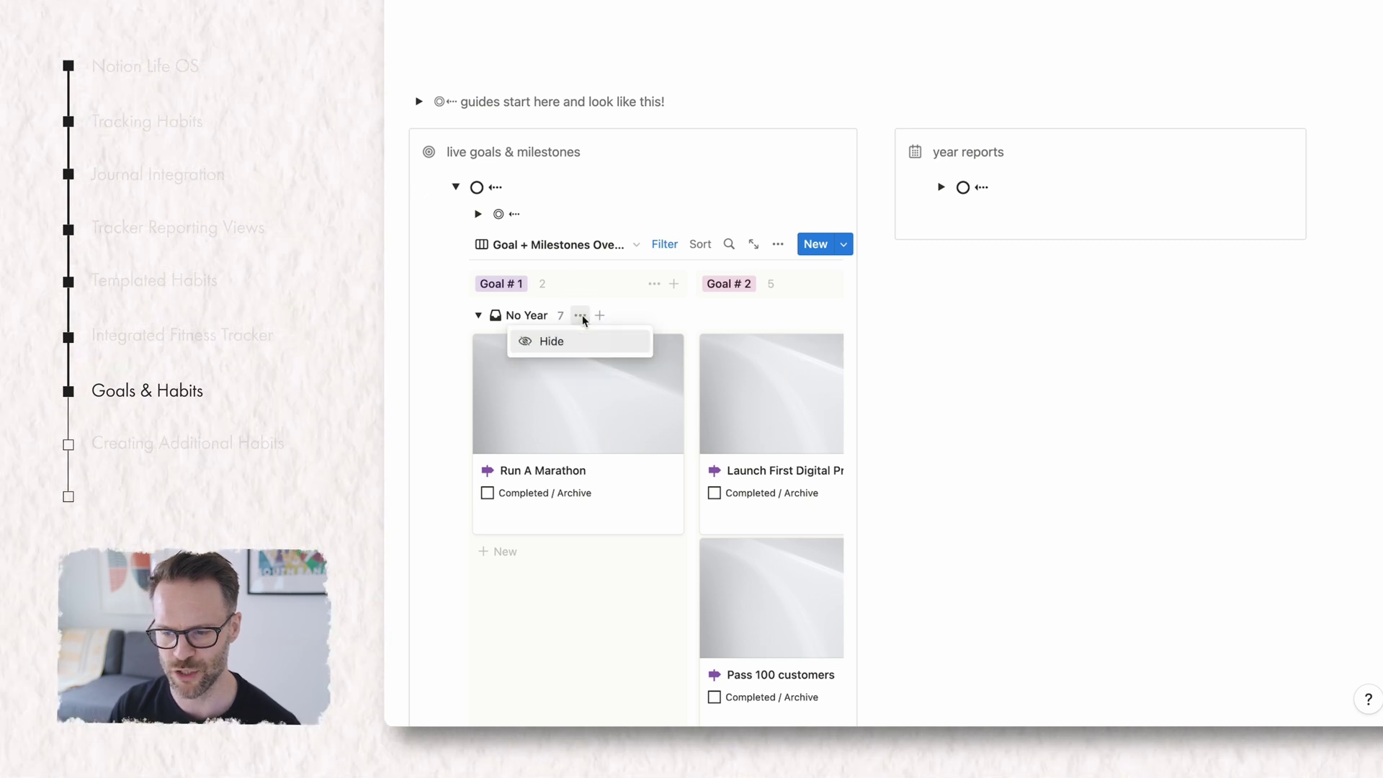
{"action": "left_click", "coordinate": [552, 343]}
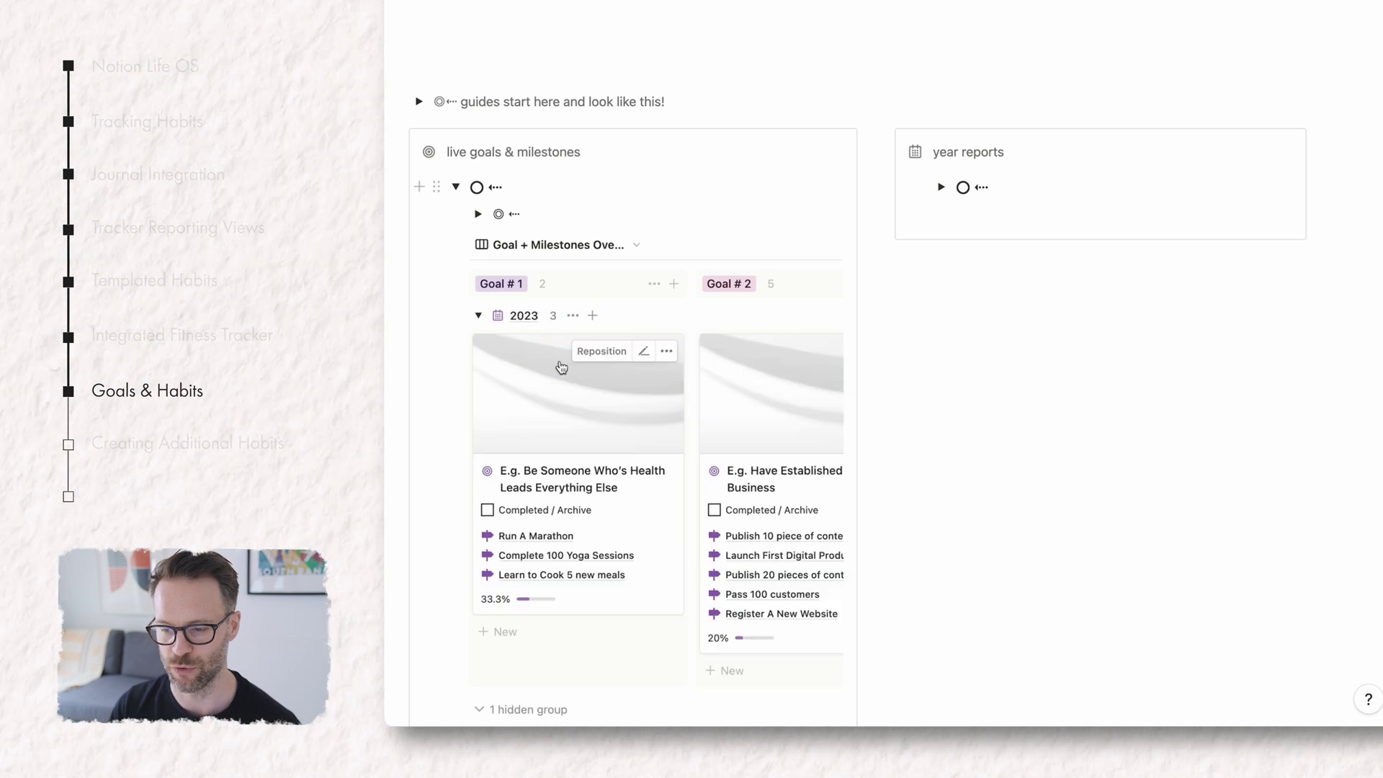
{"action": "scroll", "coordinate": [605, 469], "scroll_direction": "down", "scroll_amount": 2}
{"action": "scroll", "coordinate": [671, 457], "scroll_direction": "right", "scroll_amount": 8}
{"action": "scroll", "coordinate": [672, 457], "scroll_direction": "left", "scroll_amount": 6}
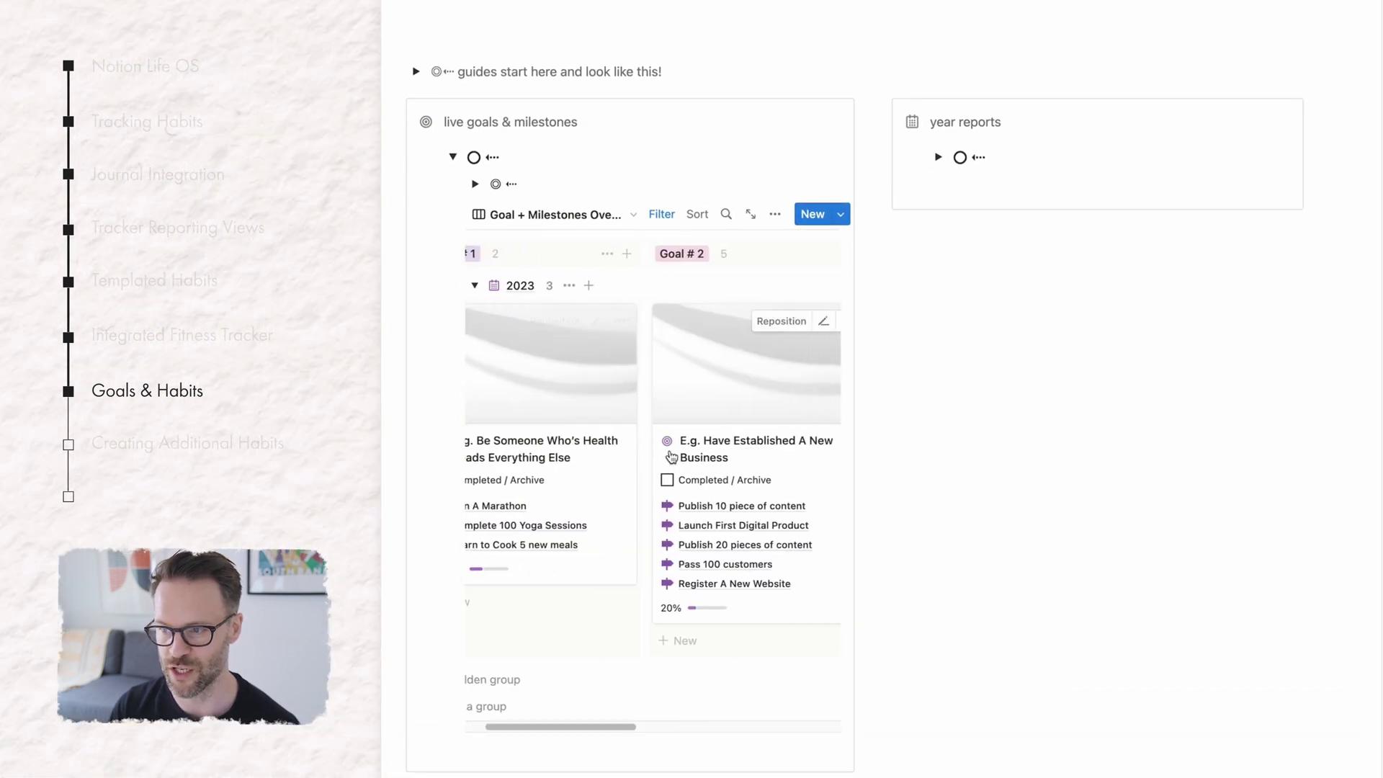
{"action": "scroll", "coordinate": [672, 456], "scroll_direction": "right", "scroll_amount": 1}
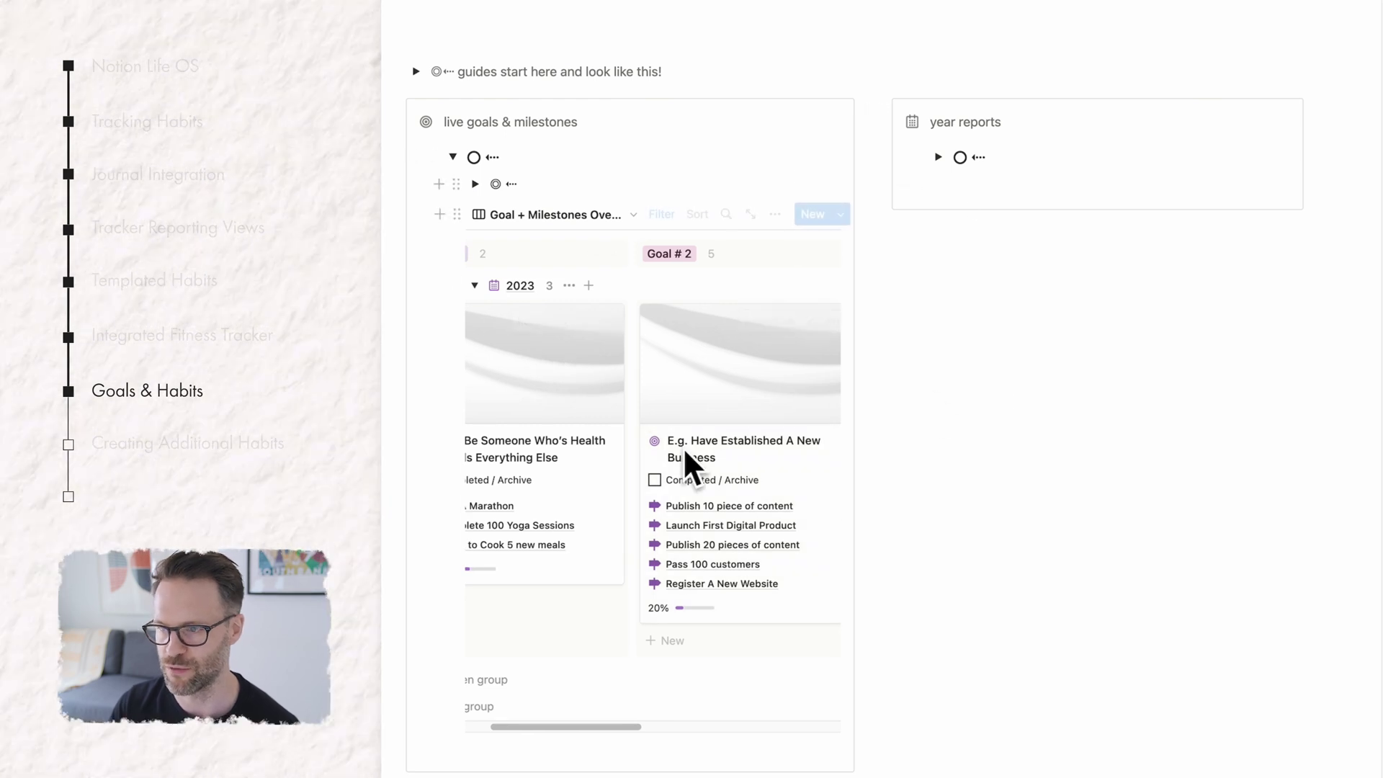
{"action": "scroll", "coordinate": [542, 497], "scroll_direction": "left", "scroll_amount": 2}
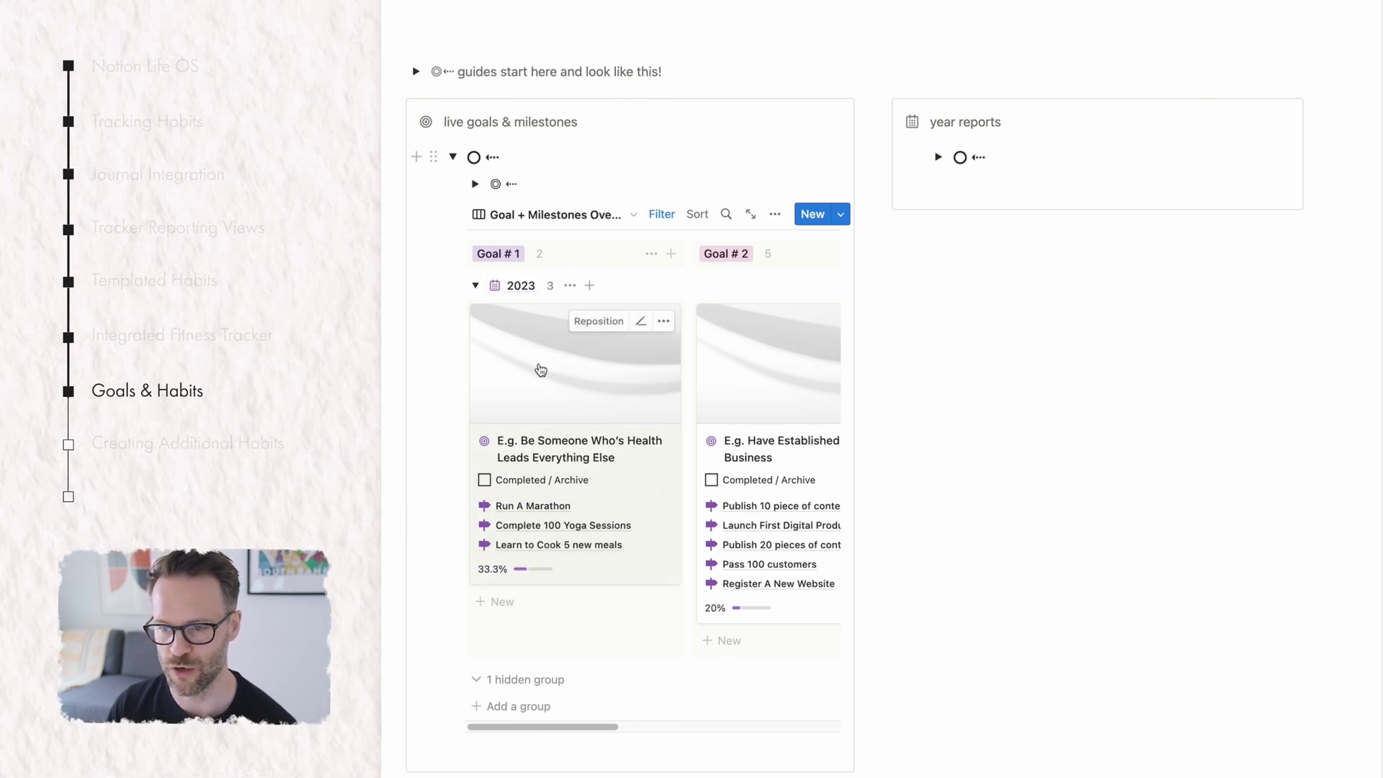
Preview the 2023 year page, then close it
{"action": "left_click", "coordinate": [514, 290]}
{"action": "scroll", "coordinate": [972, 677], "scroll_direction": "down", "scroll_amount": 8}
{"action": "scroll", "coordinate": [812, 516], "scroll_direction": "up", "scroll_amount": 4}
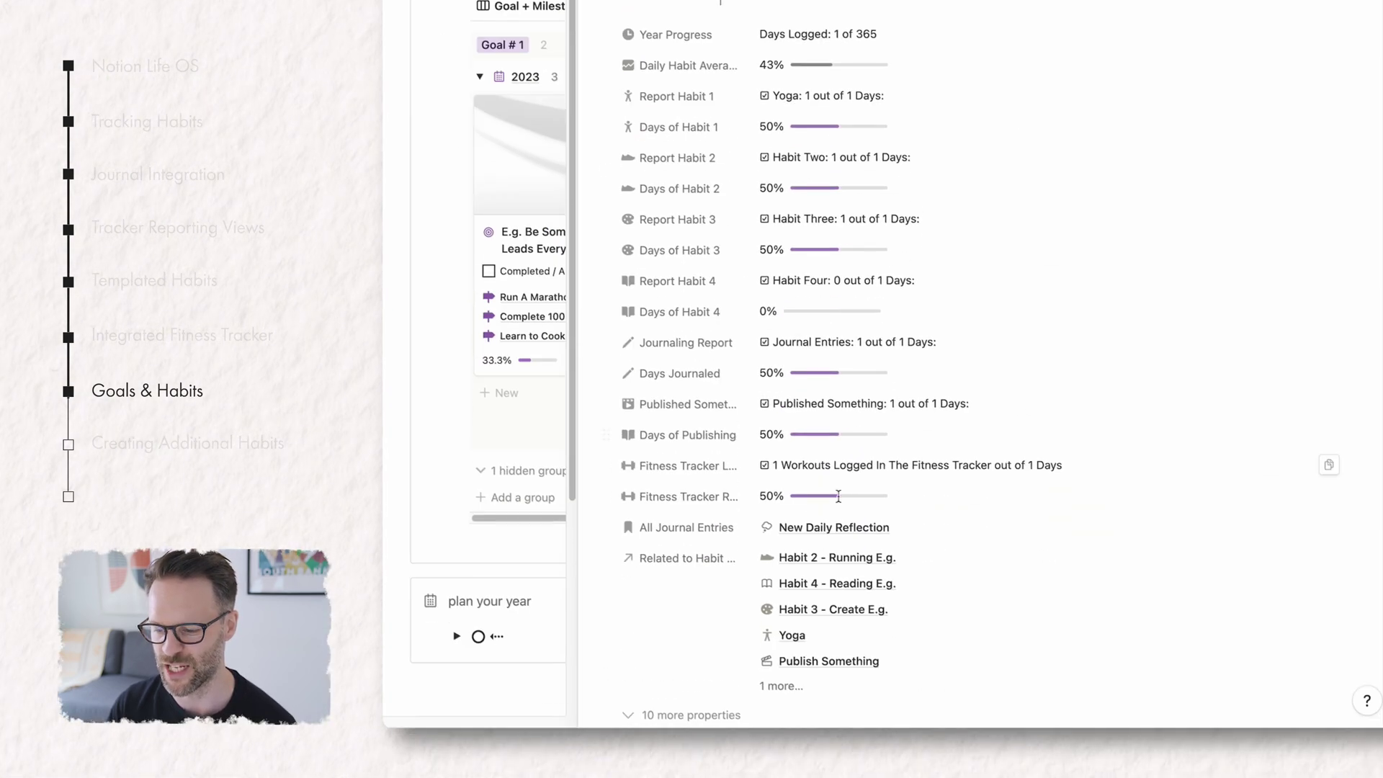
{"action": "scroll", "coordinate": [796, 531], "scroll_direction": "down", "scroll_amount": 2}
{"action": "left_click", "coordinate": [494, 115]}
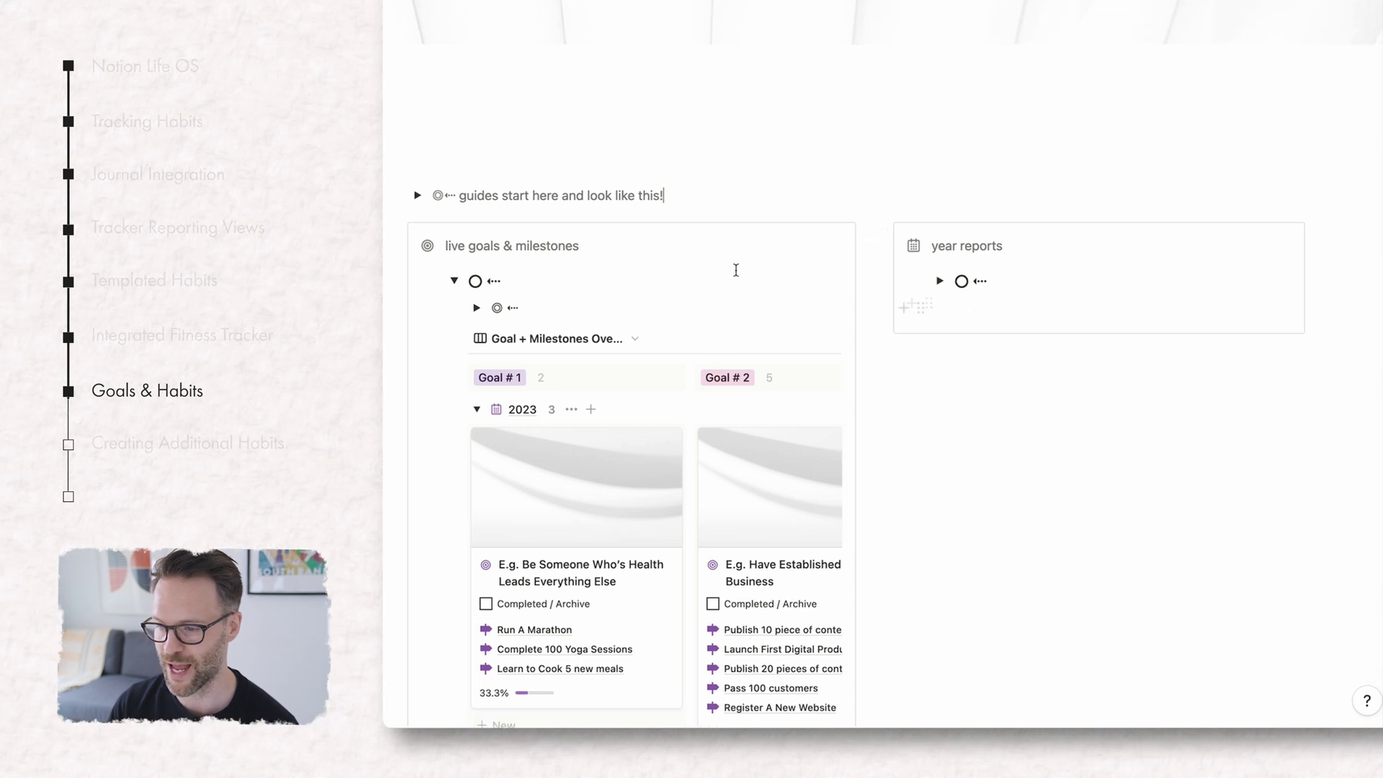
Expand the year reports section beside the goals board
{"action": "left_click", "coordinate": [940, 281]}
{"action": "scroll", "coordinate": [958, 231], "scroll_direction": "down", "scroll_amount": 5}
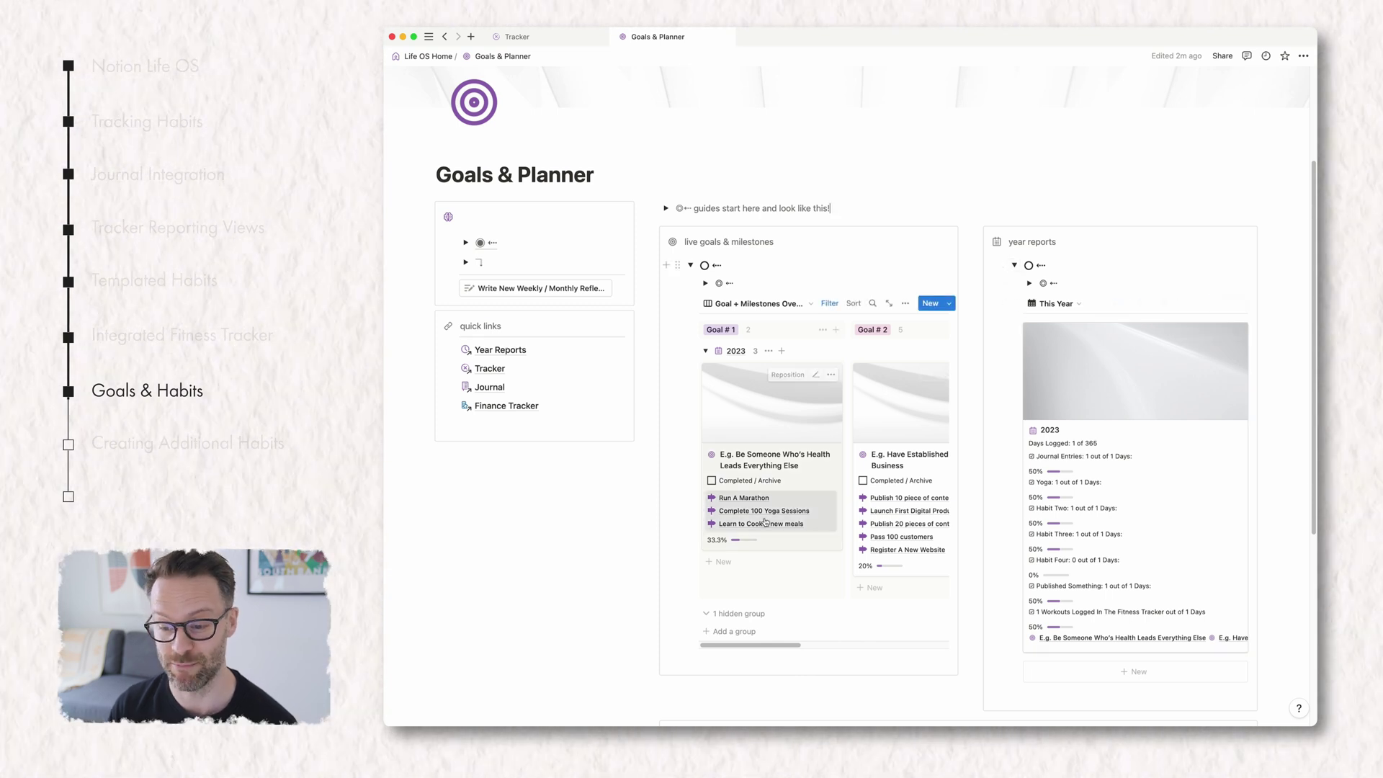
{"action": "scroll", "coordinate": [745, 476], "scroll_direction": "right", "scroll_amount": 10}
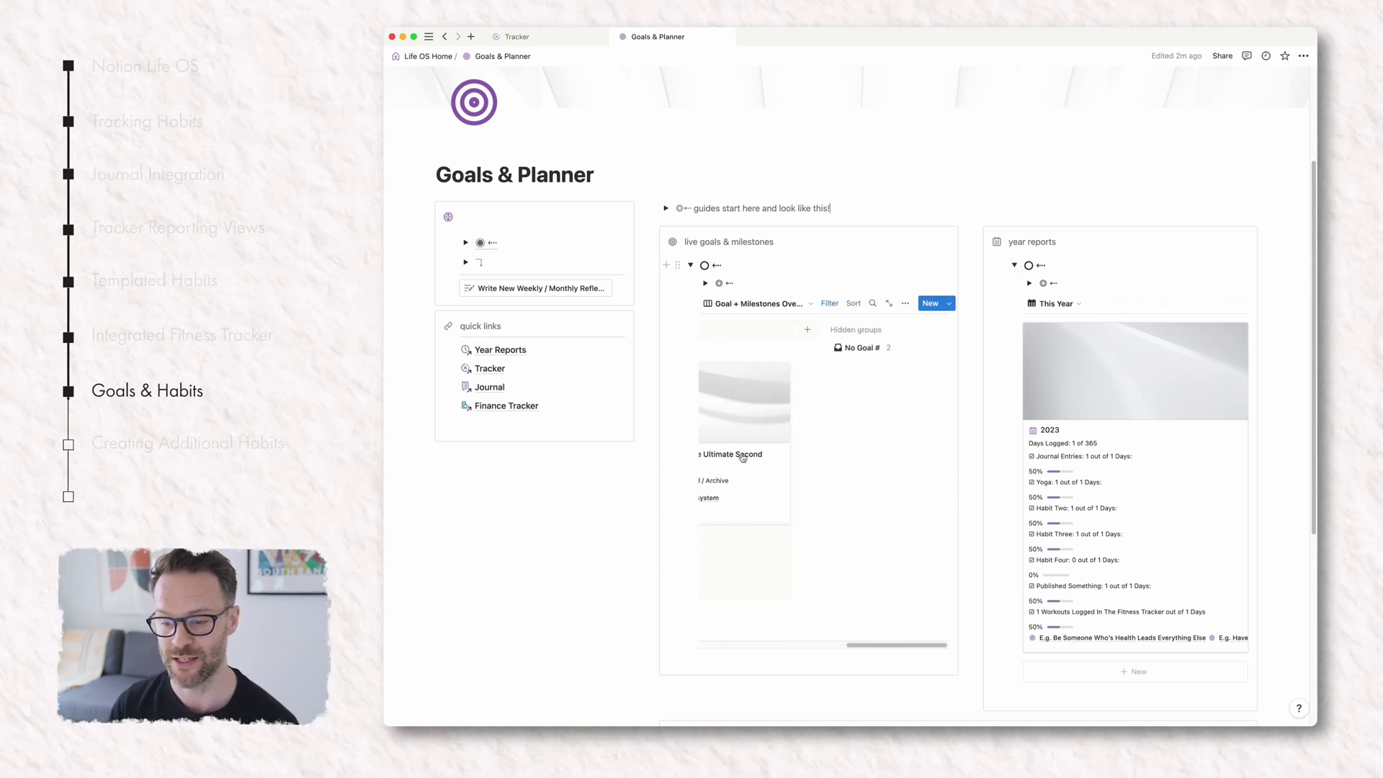
{"action": "scroll", "coordinate": [740, 458], "scroll_direction": "left", "scroll_amount": 10}
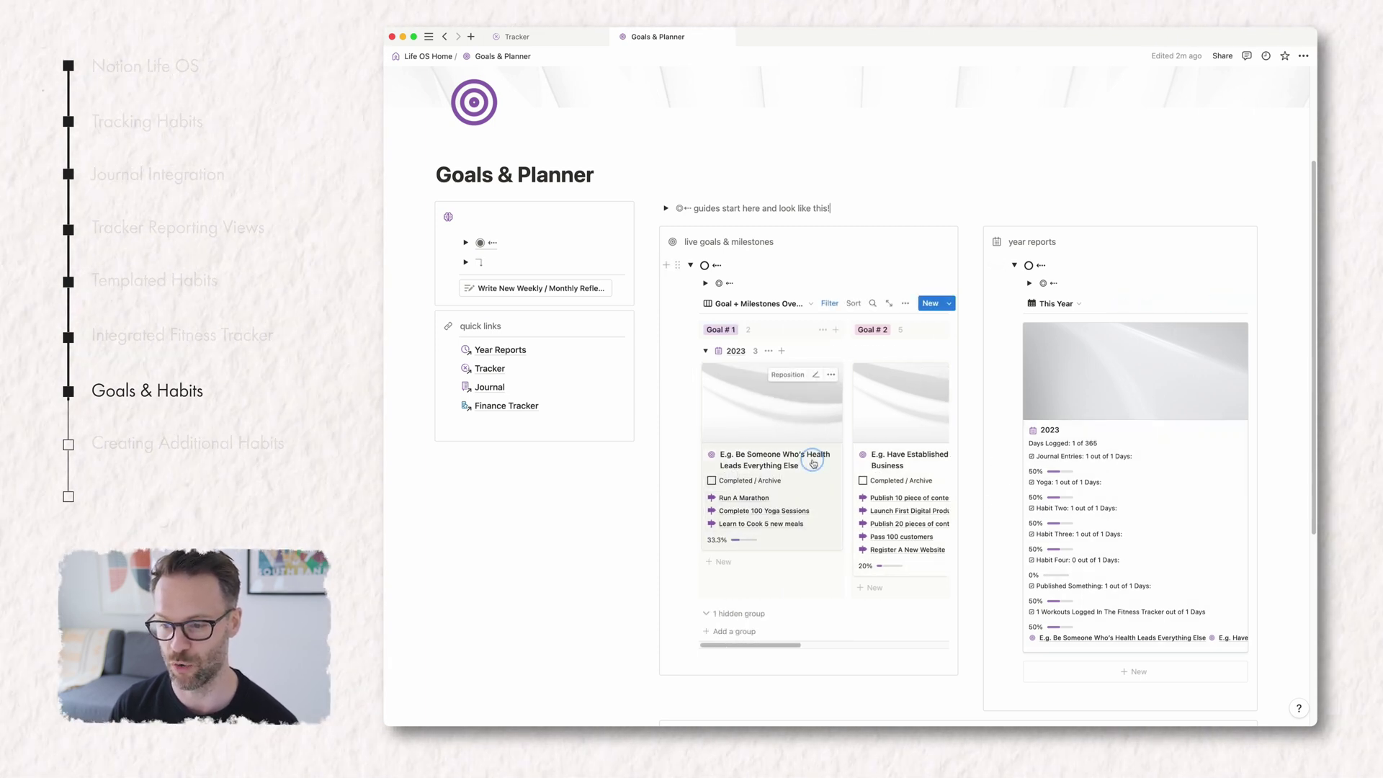
Preview the health goal's page, then close it
{"action": "left_click", "coordinate": [813, 463]}
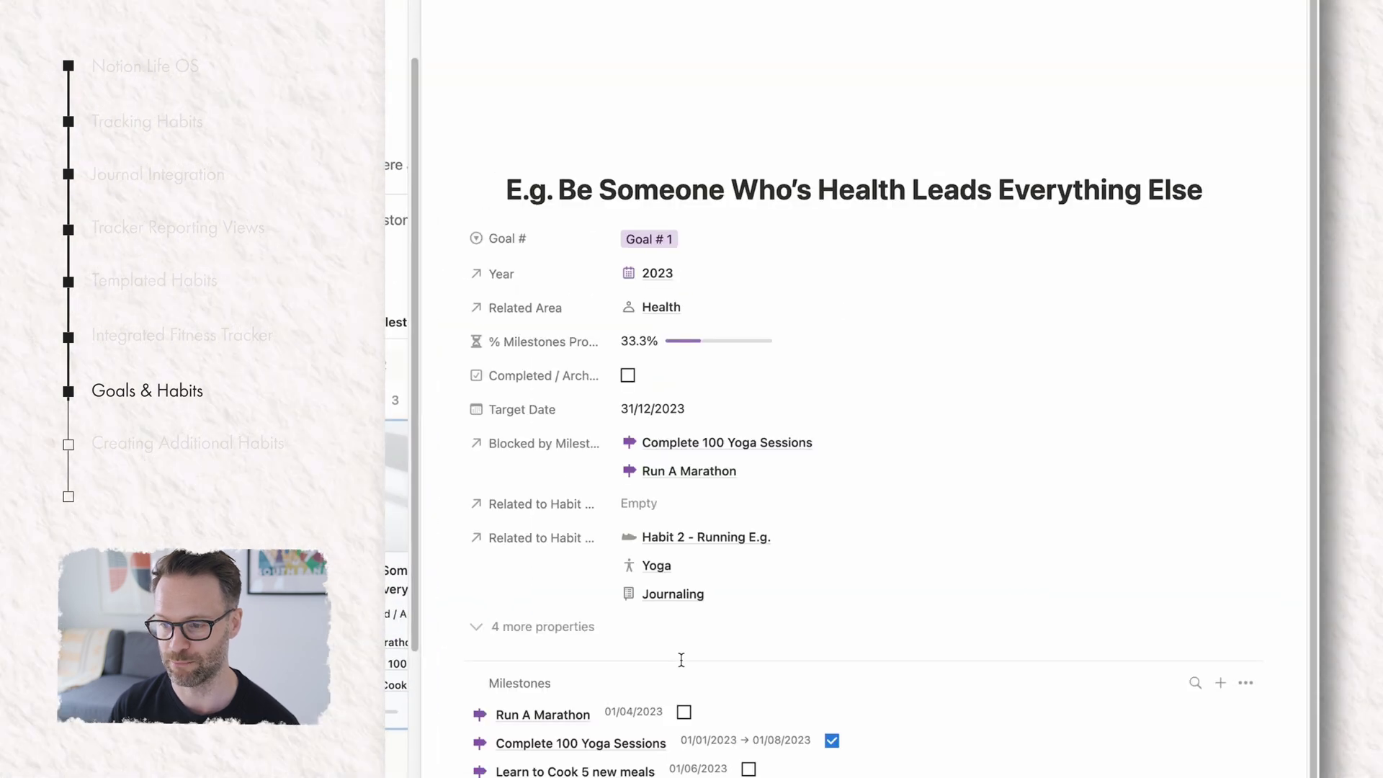
{"action": "scroll", "coordinate": [681, 660], "scroll_direction": "down", "scroll_amount": 2}
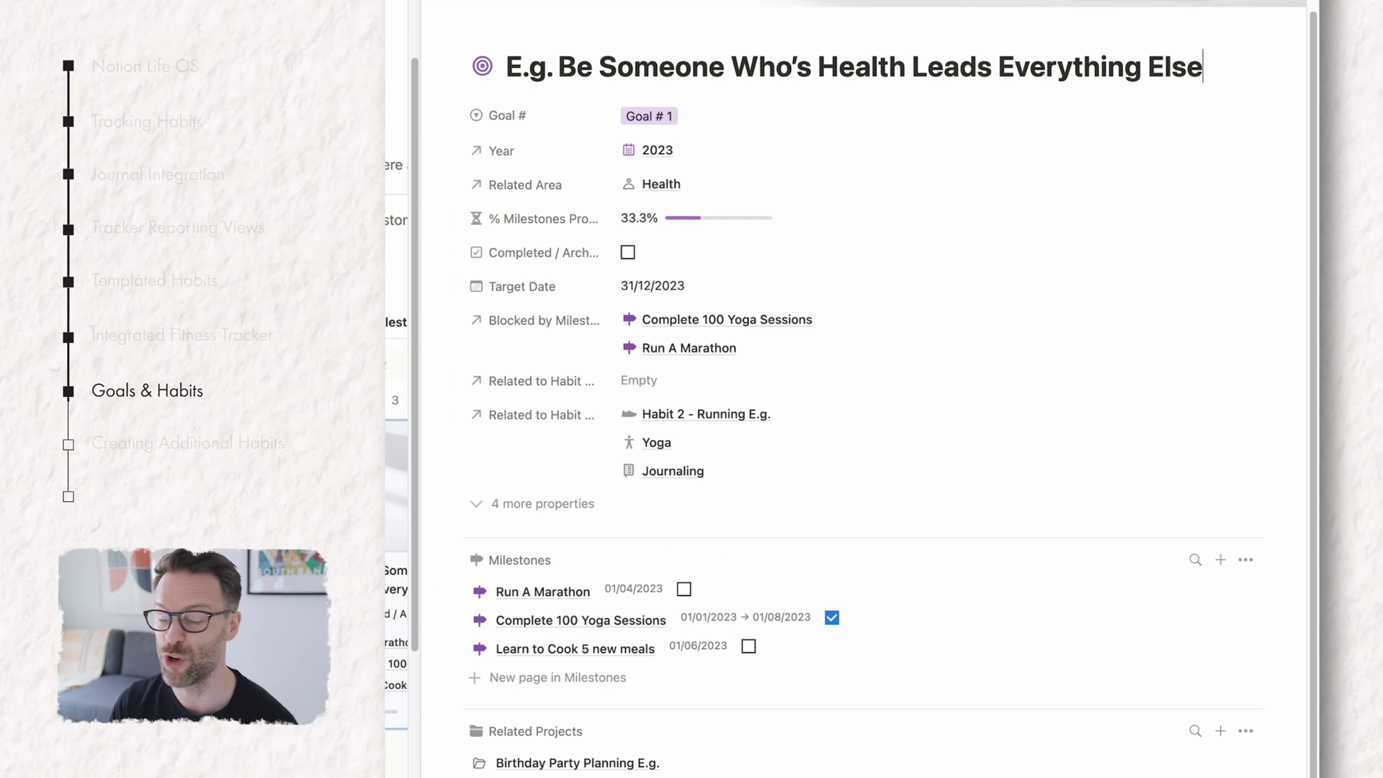
{"action": "key", "text": "Escape"}
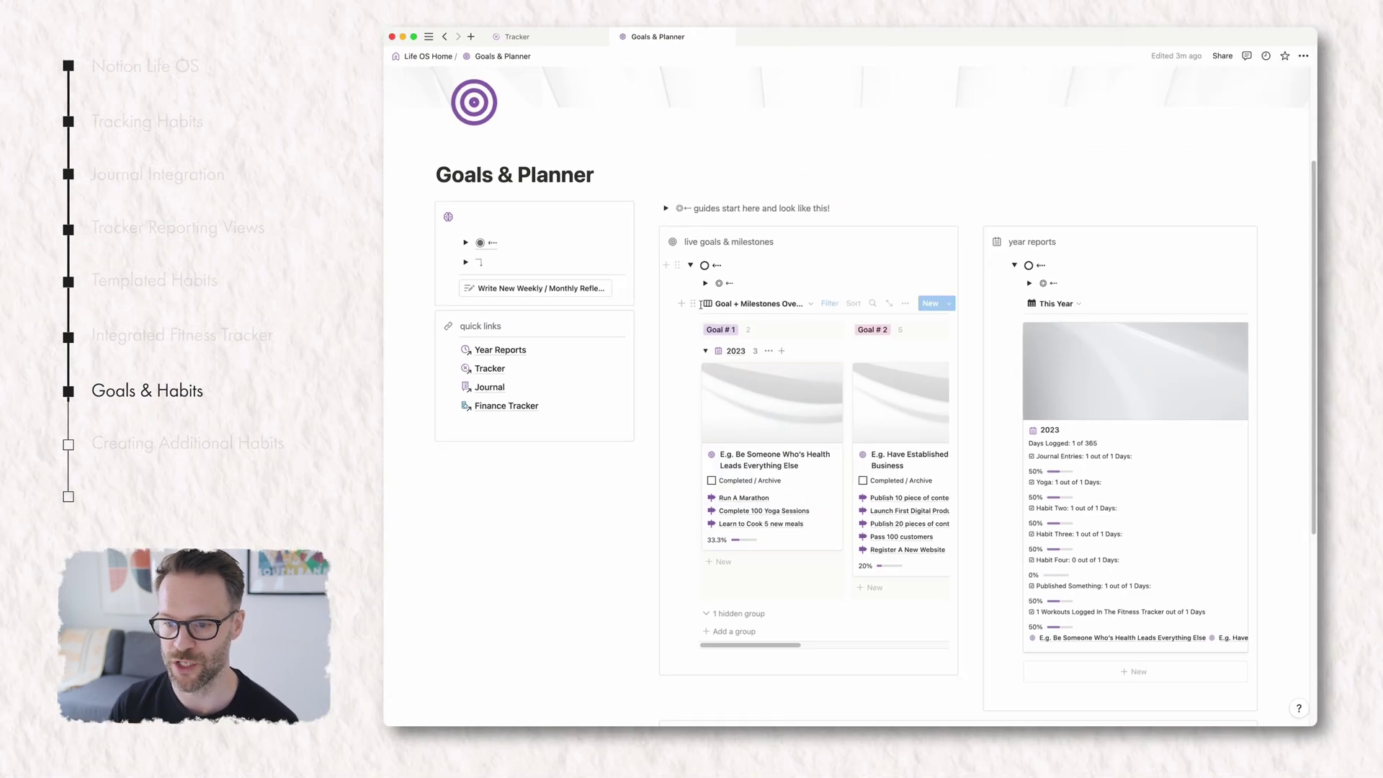
Collapse the goals board and year reports, then skim and fold the Start The New Year Plan instructions
{"action": "left_click", "coordinate": [691, 265]}
{"action": "left_click", "coordinate": [1015, 265]}
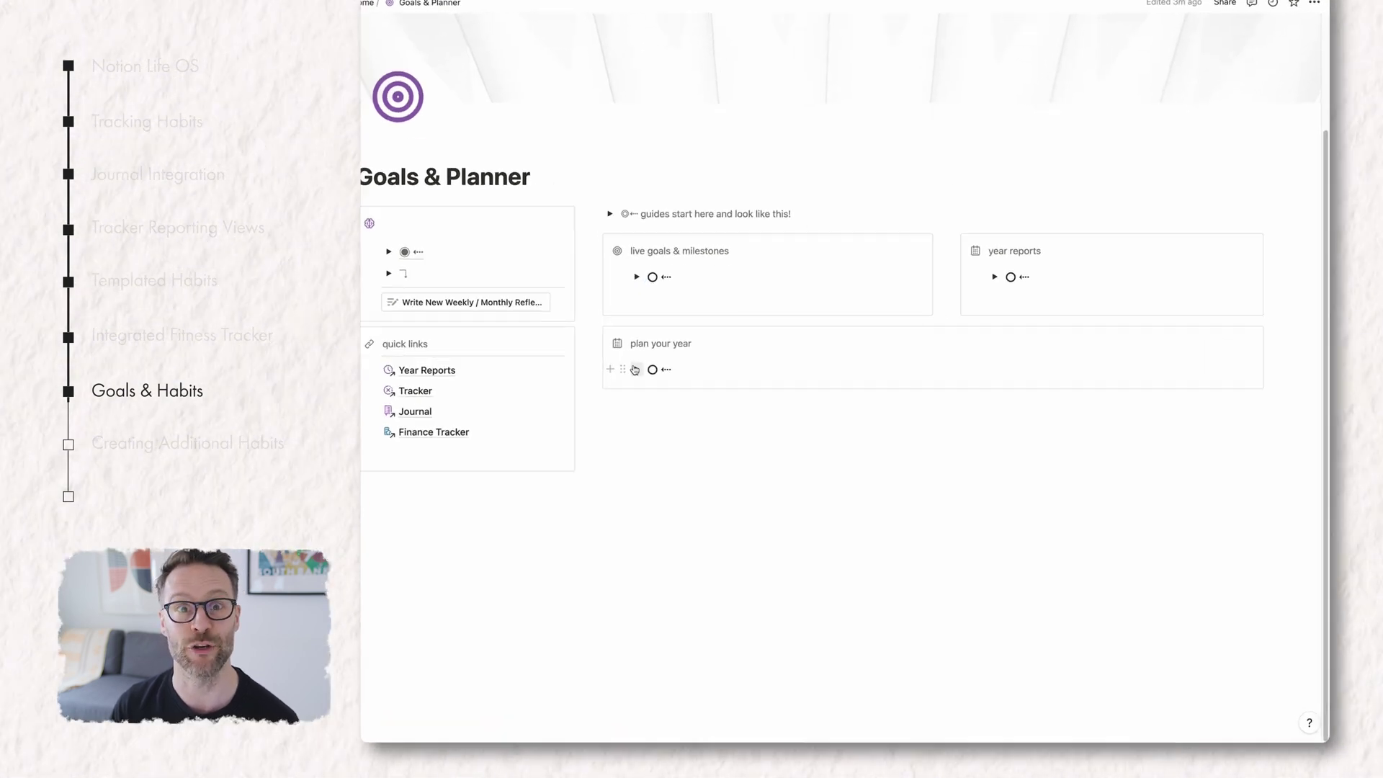
{"action": "left_click", "coordinate": [635, 369]}
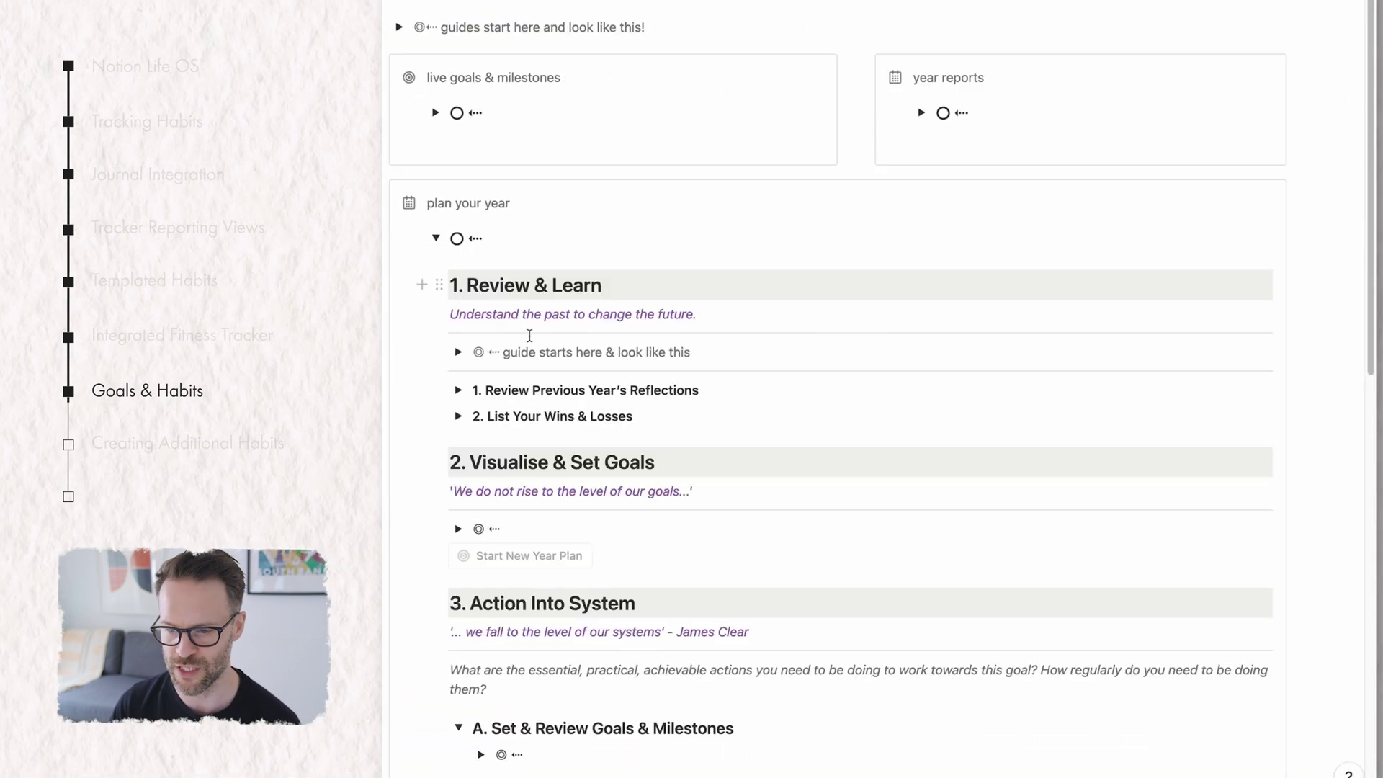
{"action": "left_click", "coordinate": [654, 578]}
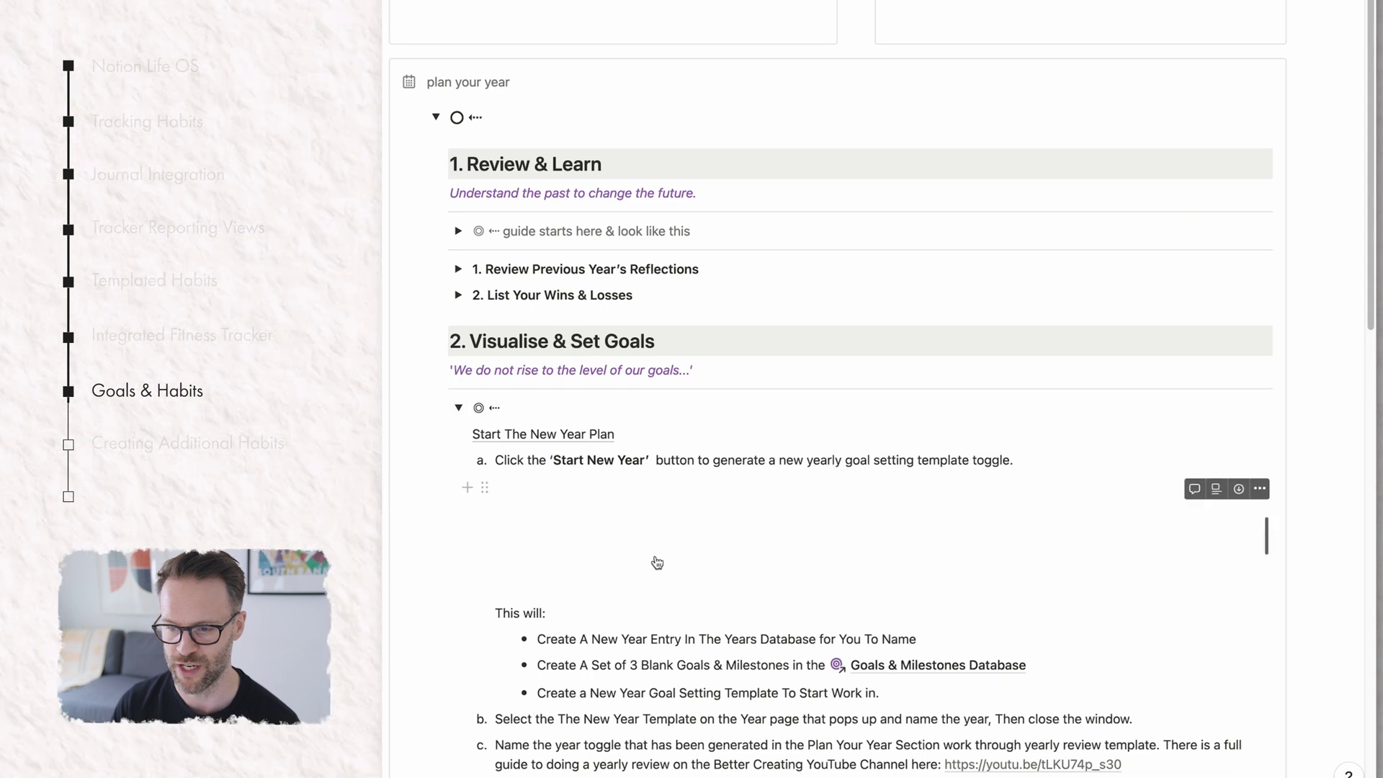
{"action": "scroll", "coordinate": [657, 559], "scroll_direction": "down", "scroll_amount": 8}
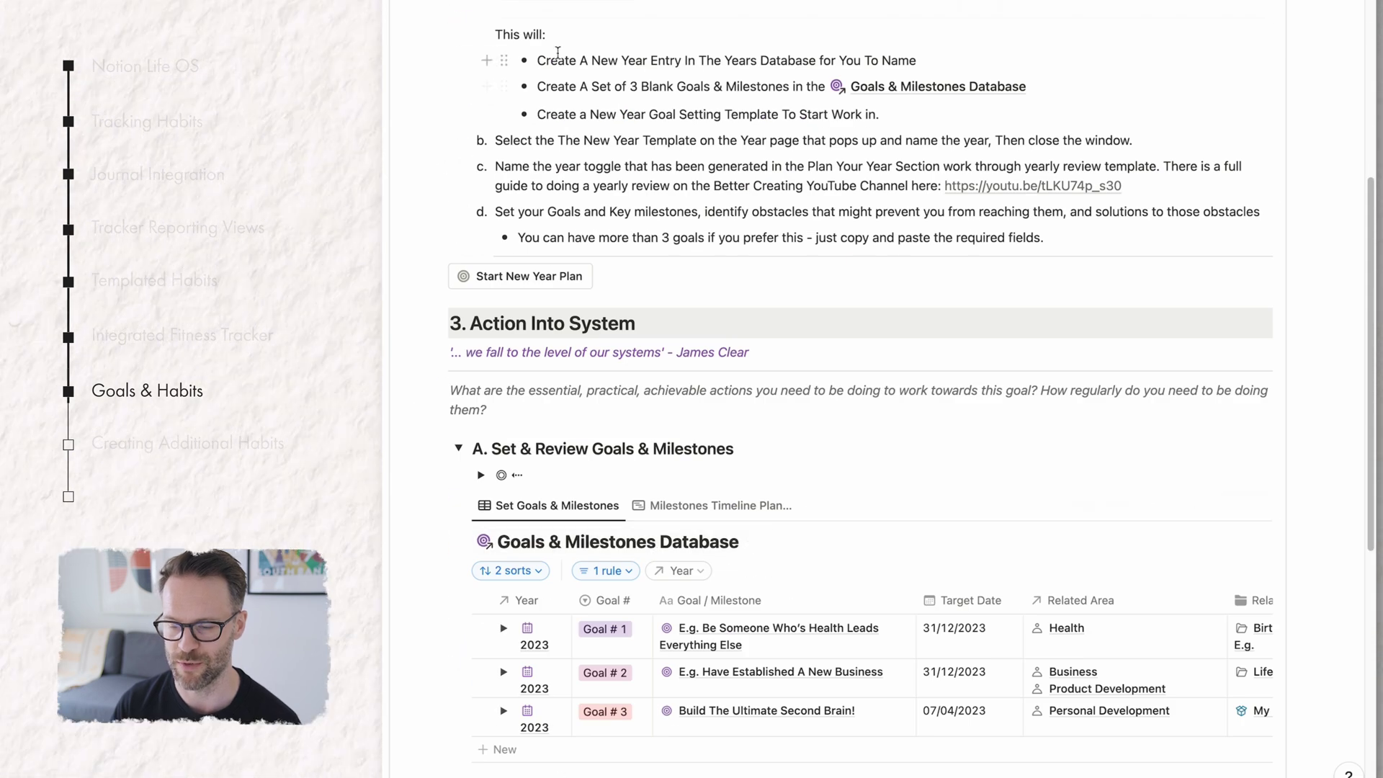
{"action": "scroll", "coordinate": [555, 58], "scroll_direction": "up", "scroll_amount": 3}
{"action": "scroll", "coordinate": [555, 58], "scroll_direction": "up", "scroll_amount": 3}
{"action": "left_click", "coordinate": [459, 84]}
Expand Review Previous Year's Reflections, glance at the journal entry templates, then collapse it
{"action": "scroll", "coordinate": [461, 86], "scroll_direction": "up", "scroll_amount": 5}
{"action": "left_click", "coordinate": [461, 175]}
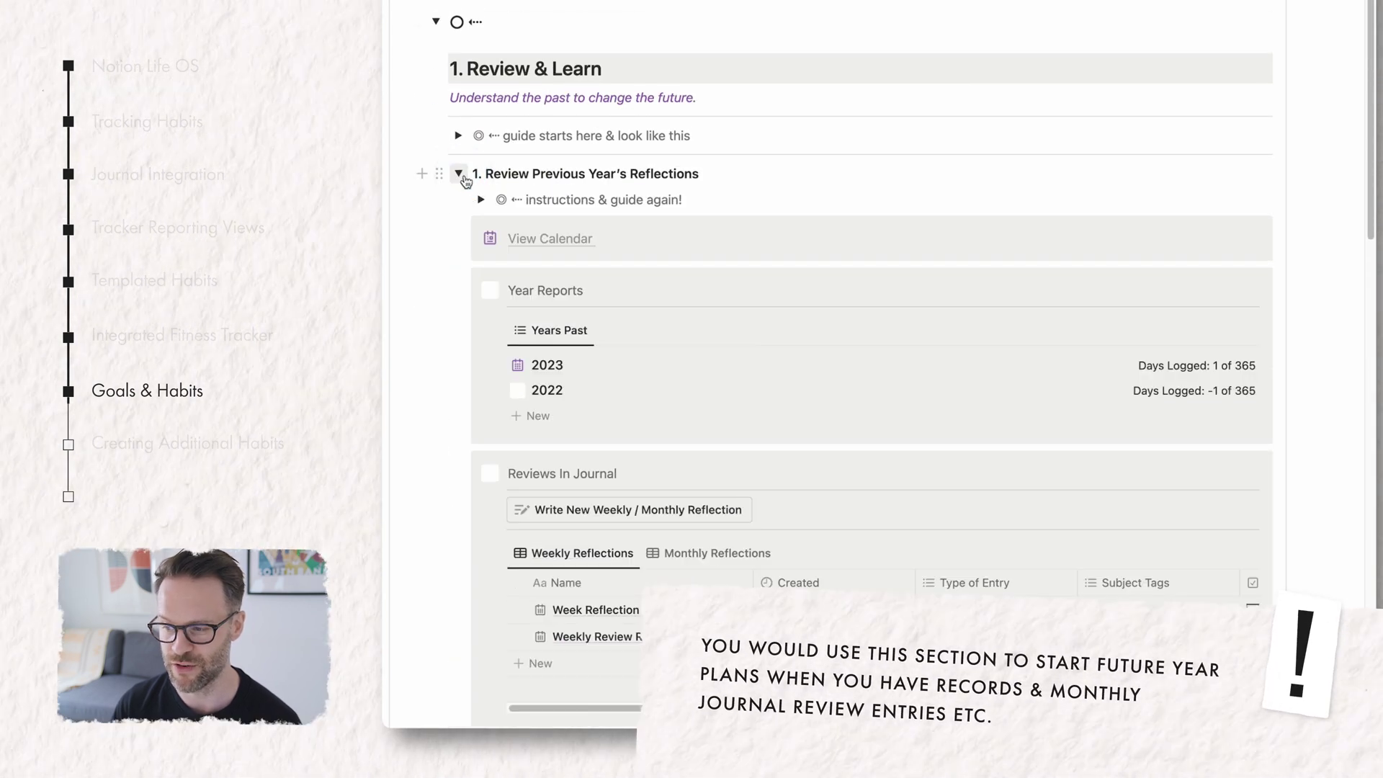
{"action": "scroll", "coordinate": [660, 322], "scroll_direction": "down", "scroll_amount": 3}
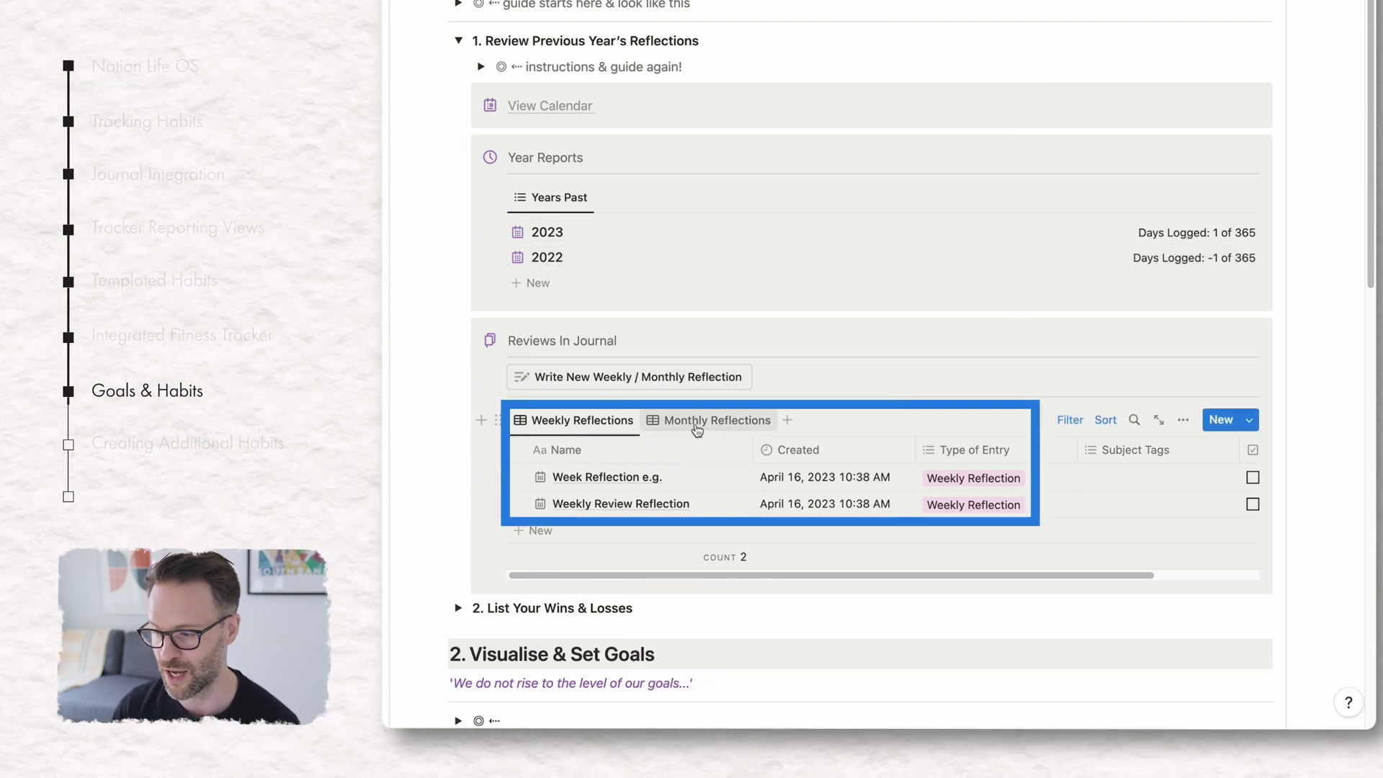
{"action": "left_click", "coordinate": [1250, 420]}
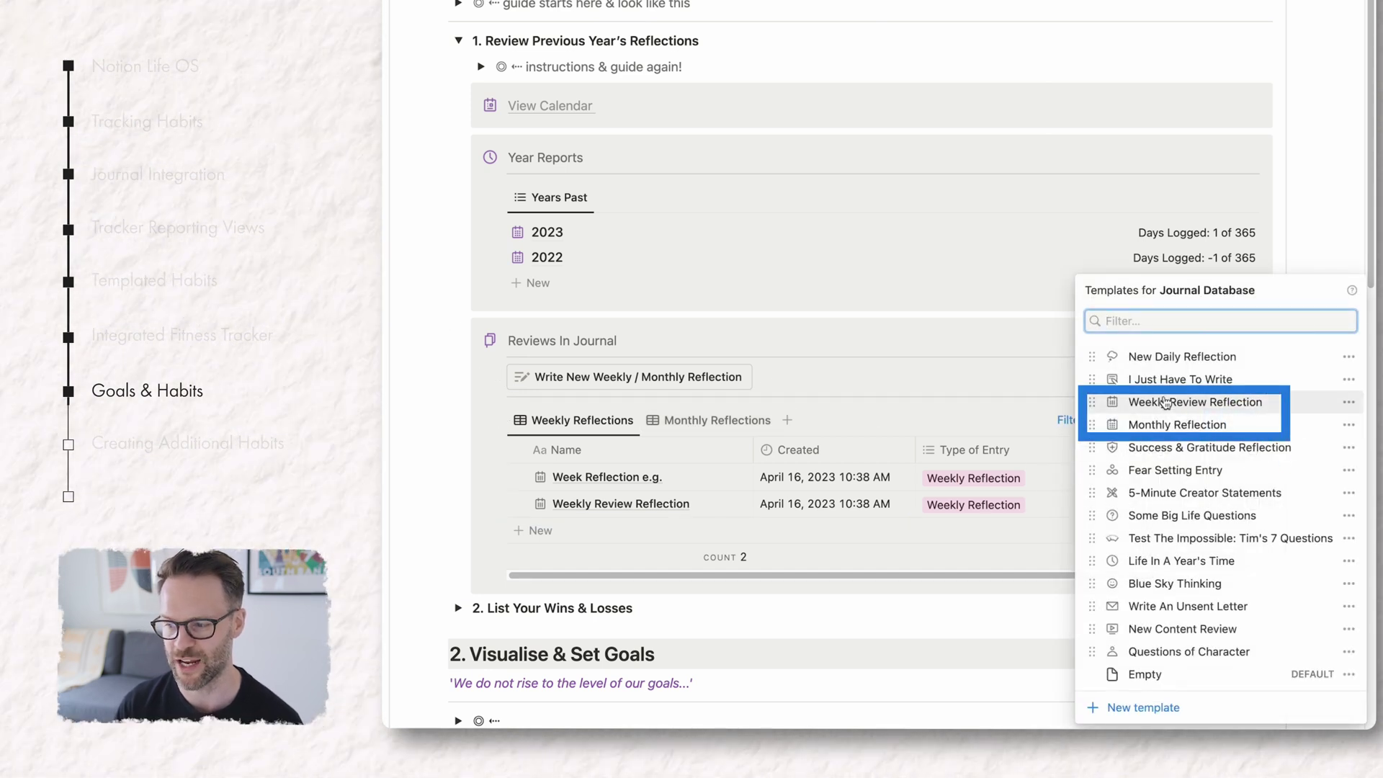
{"action": "key", "text": "Escape"}
{"action": "scroll", "coordinate": [465, 56], "scroll_direction": "up", "scroll_amount": 1}
{"action": "left_click", "coordinate": [464, 56]}
Expand List Your Wins & Losses, view last year's Losses, then collapse it
{"action": "scroll", "coordinate": [464, 195], "scroll_direction": "up", "scroll_amount": 2}
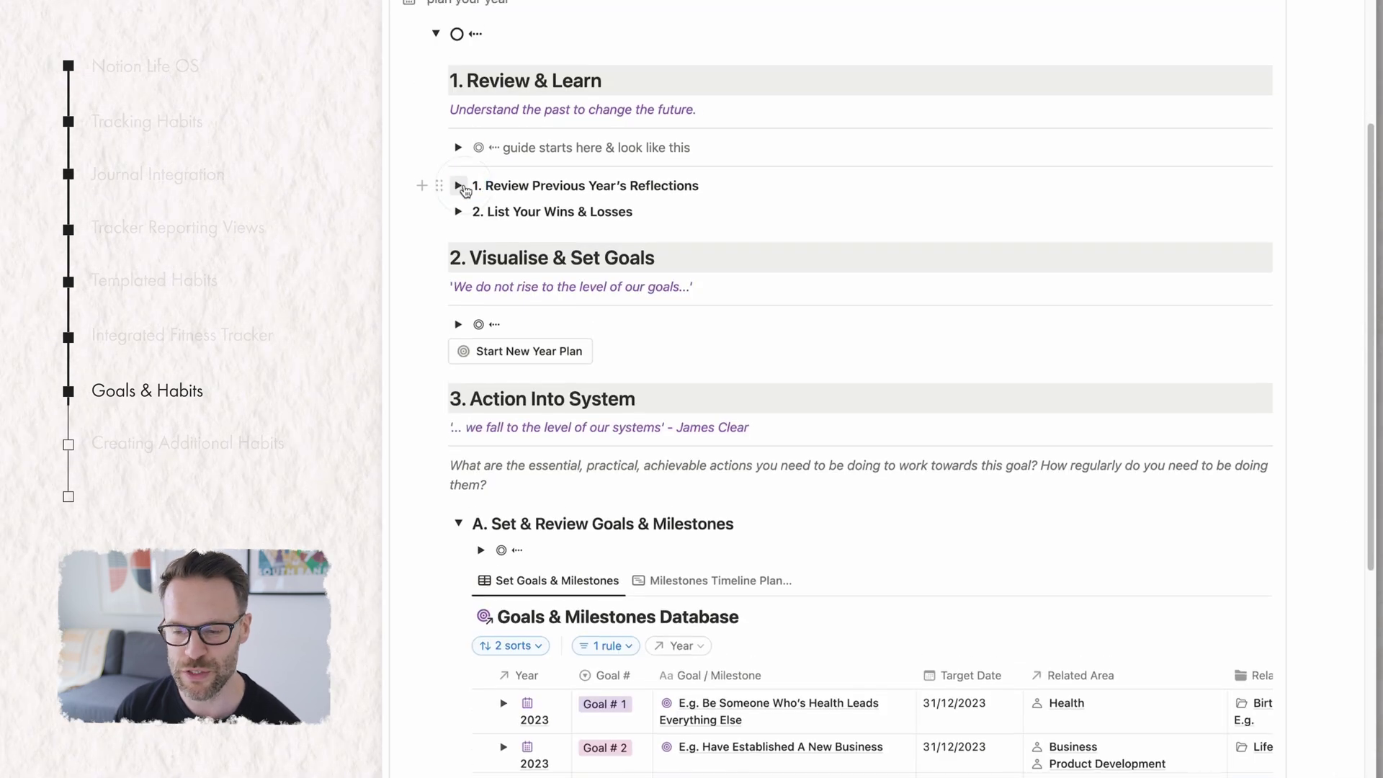
{"action": "left_click", "coordinate": [456, 215]}
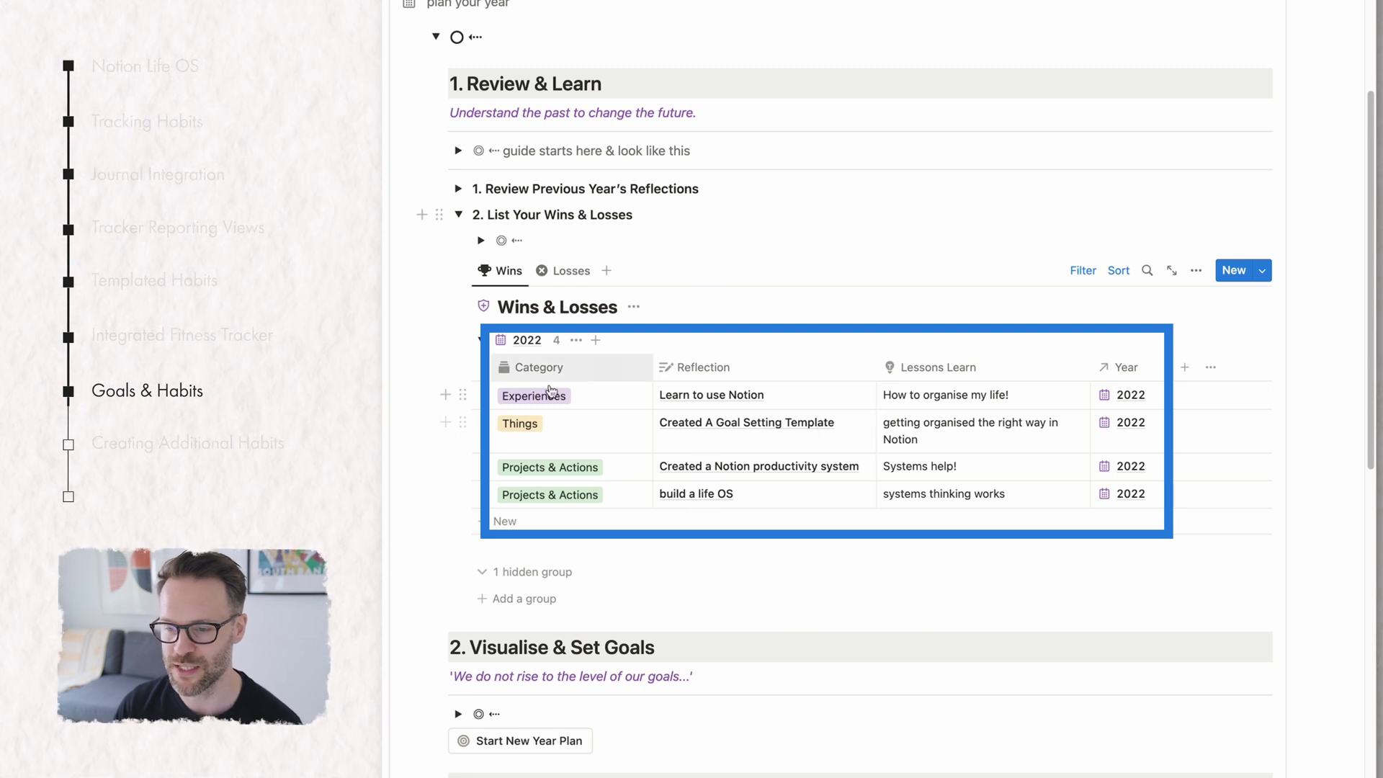
{"action": "left_click", "coordinate": [565, 278]}
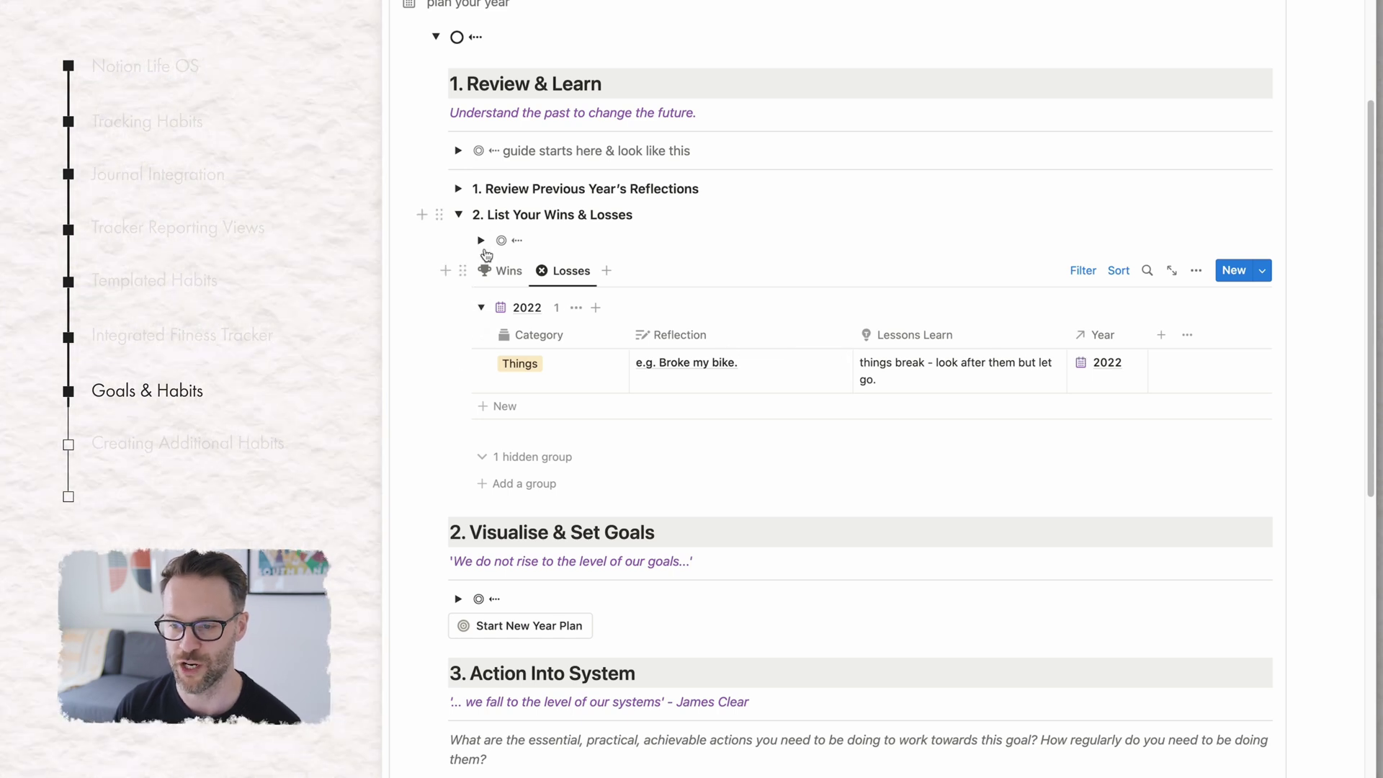
{"action": "left_click", "coordinate": [462, 215]}
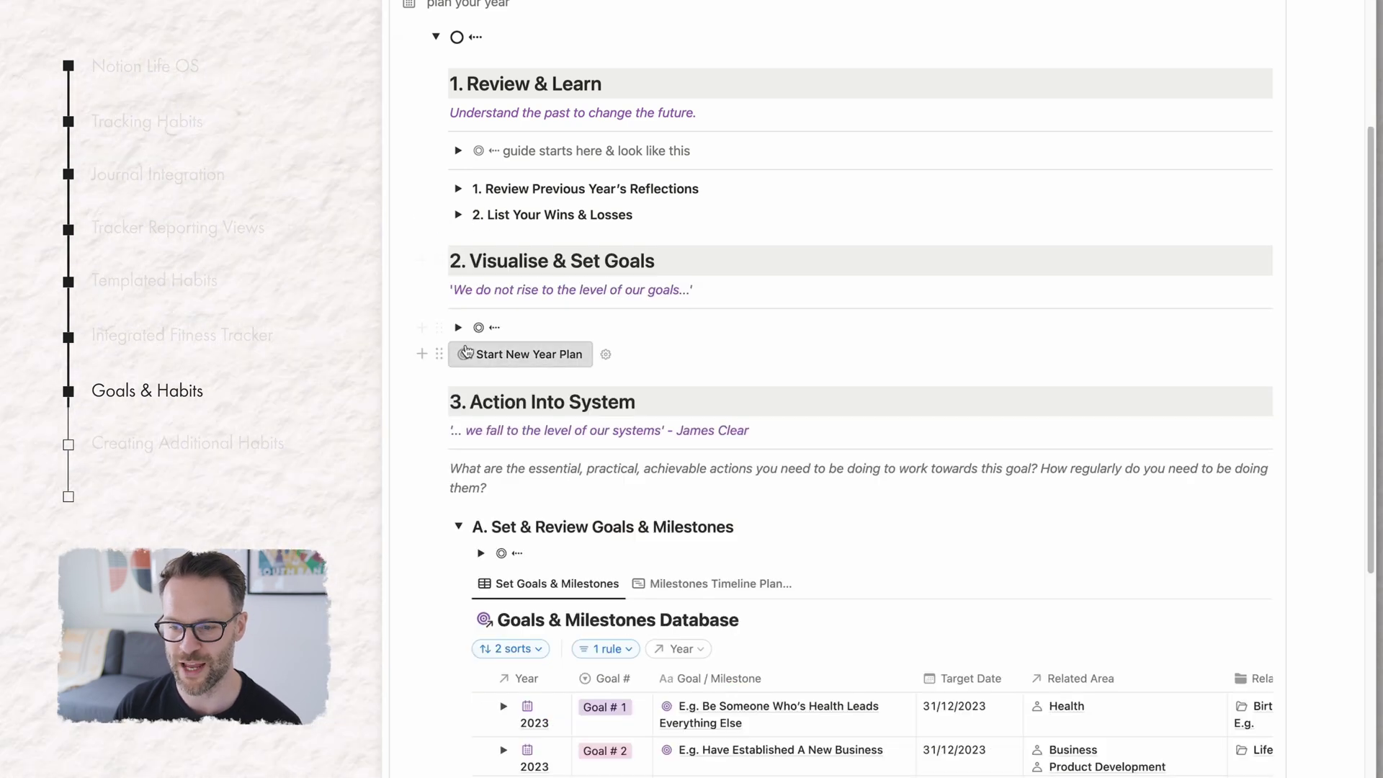
Generate a new year plan and title its year page 2024
{"action": "left_click", "coordinate": [542, 356]}
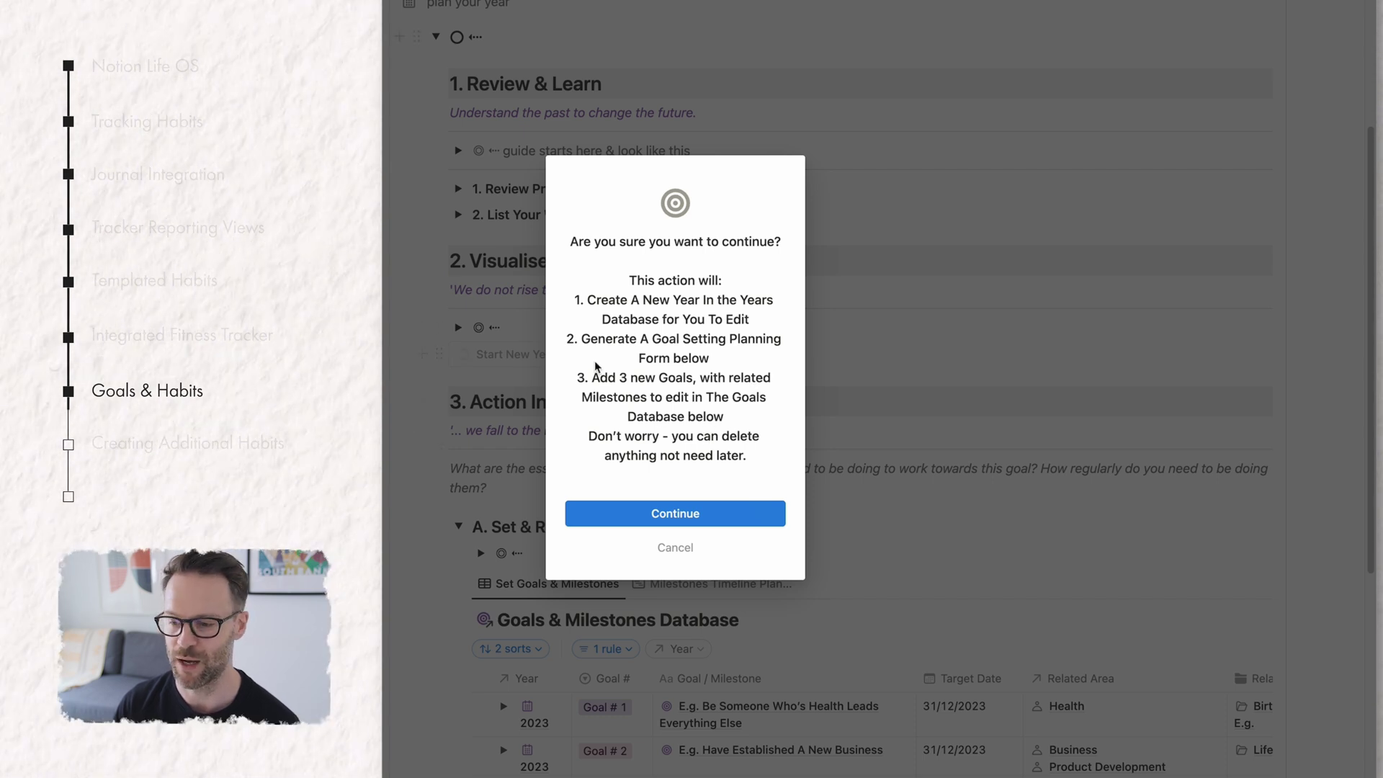
{"action": "left_click", "coordinate": [677, 516]}
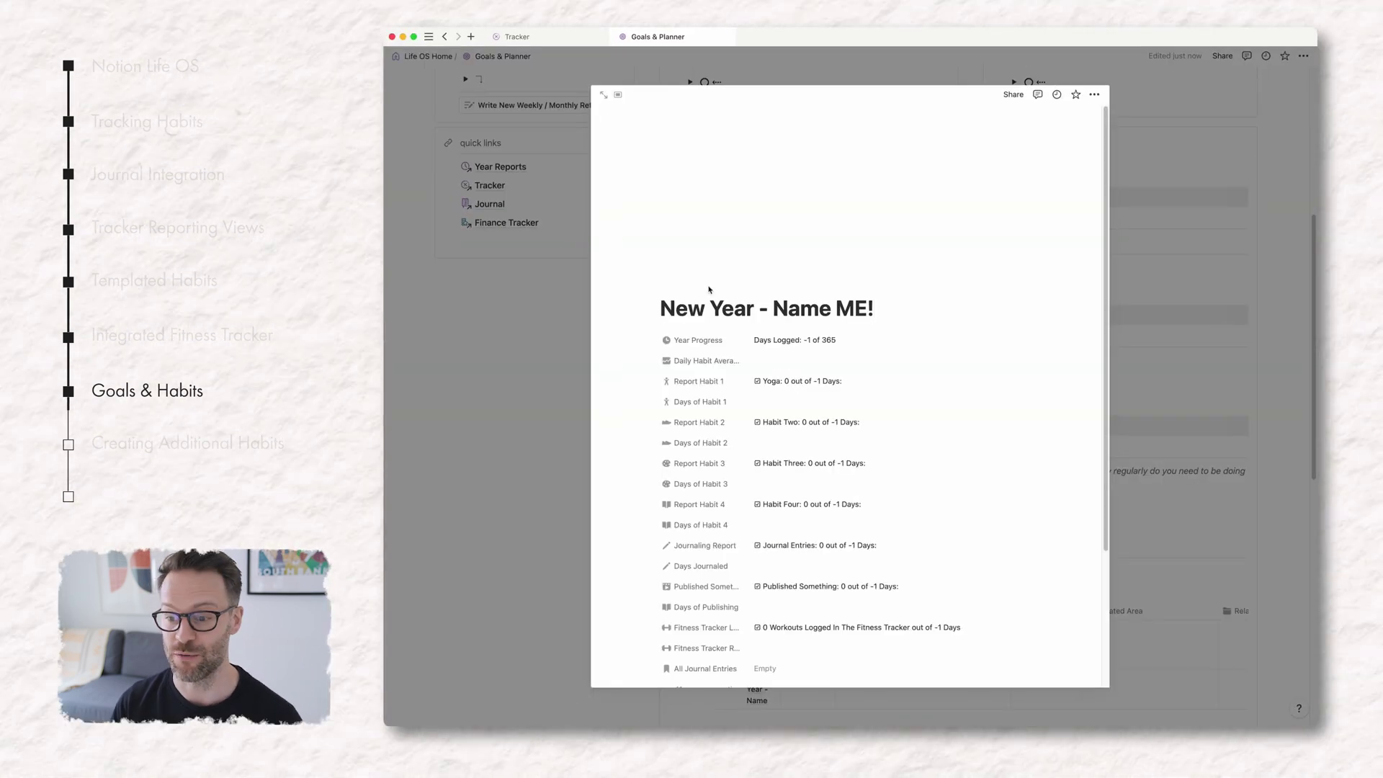
{"action": "triple_click", "coordinate": [783, 311]}
{"action": "type", "text": "202"}
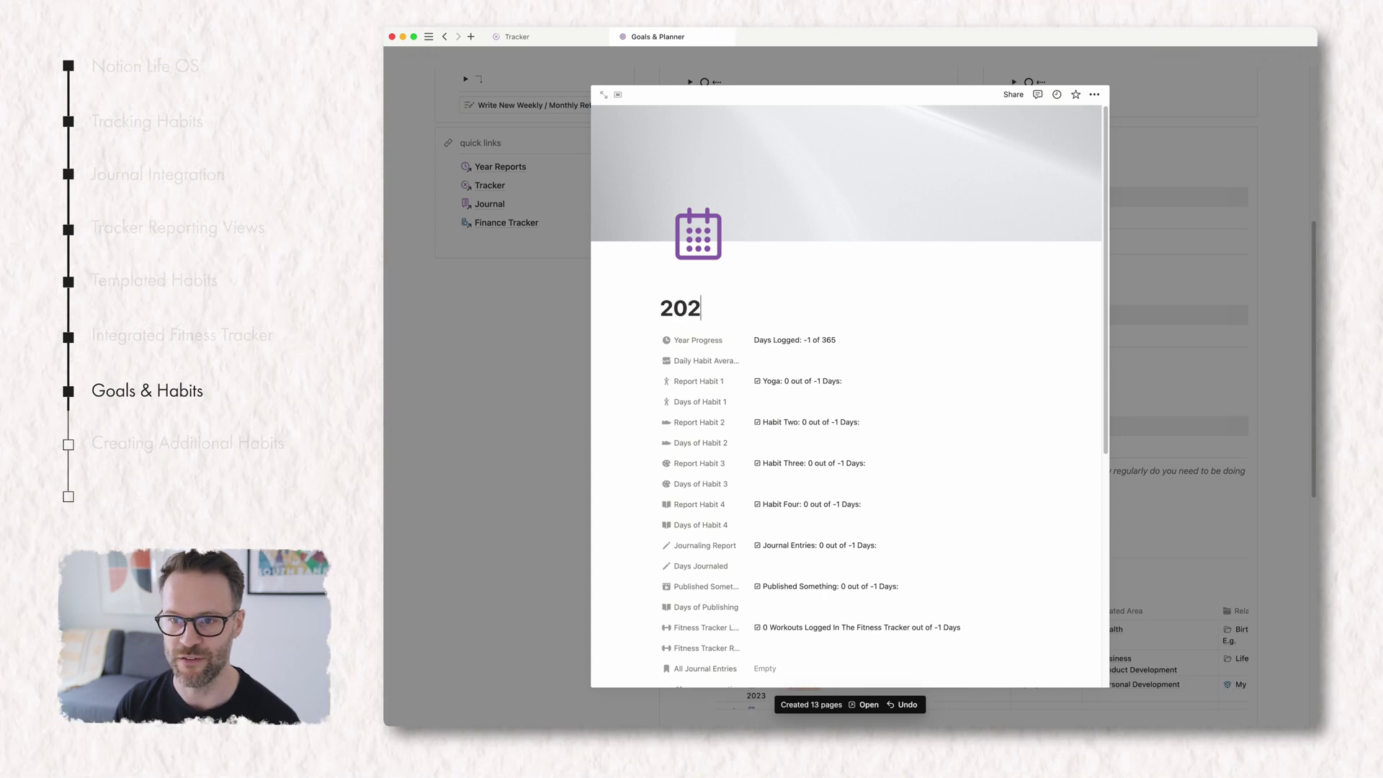
{"action": "type", "text": "4"}
Inspect the habit planner's filter rules on the new 2024 page, then return to the top
{"action": "scroll", "coordinate": [828, 531], "scroll_direction": "down", "scroll_amount": 10}
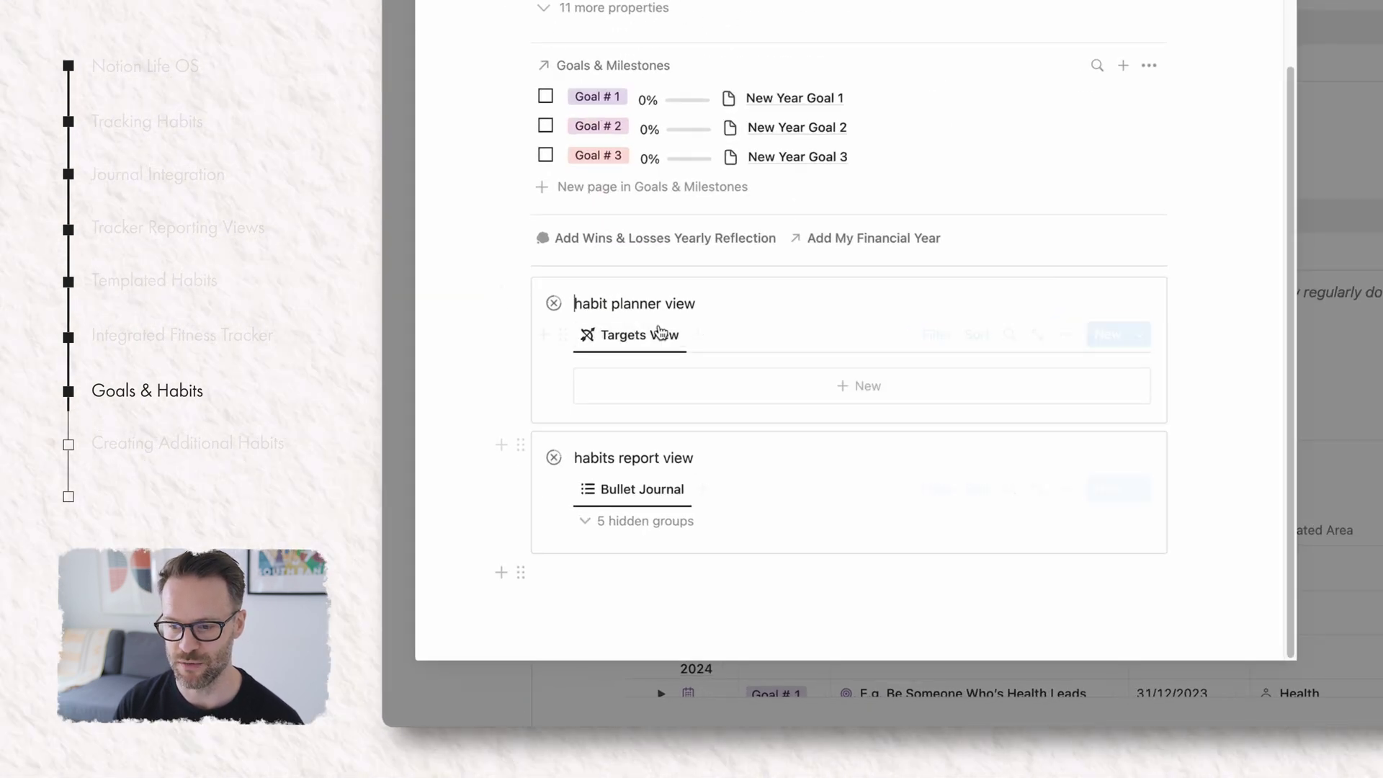
{"action": "left_click", "coordinate": [939, 339]}
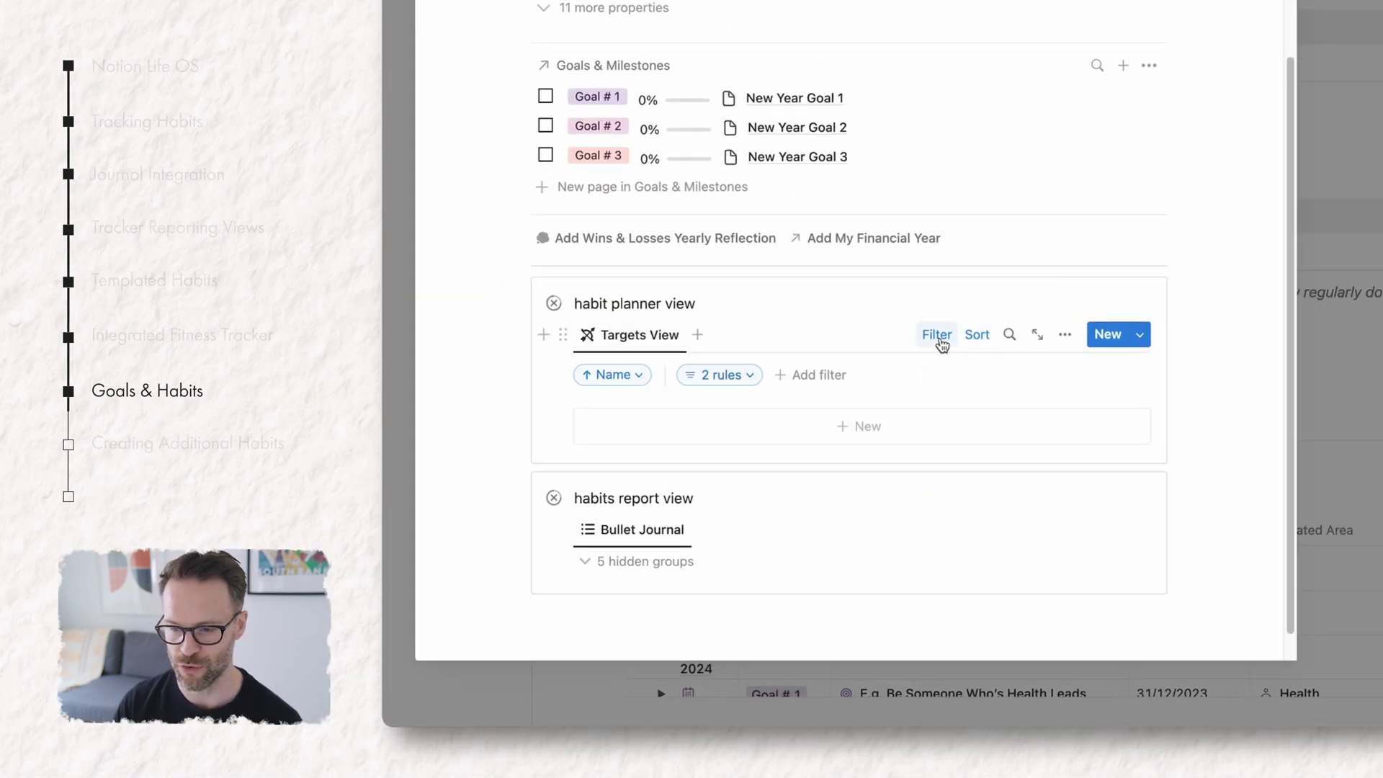
{"action": "left_click", "coordinate": [754, 375]}
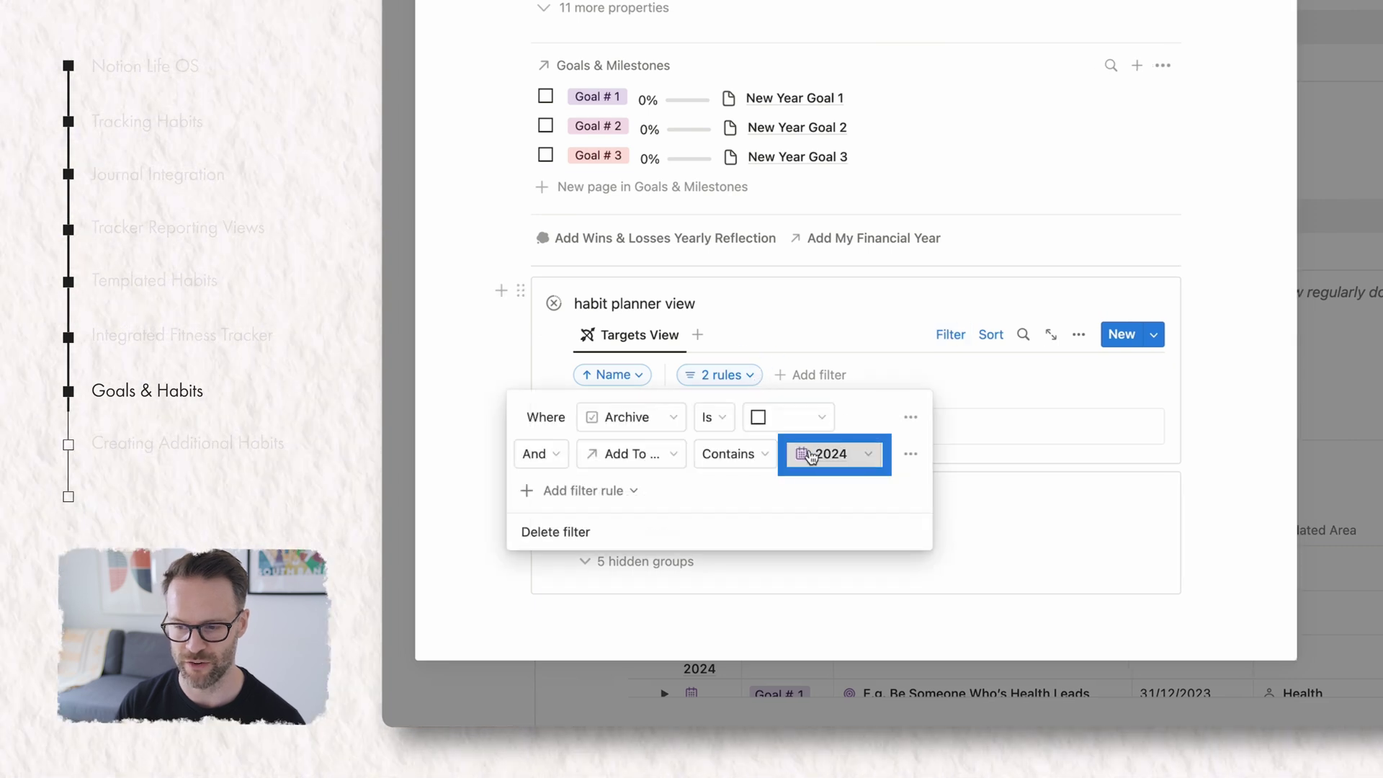
{"action": "left_click", "coordinate": [858, 309]}
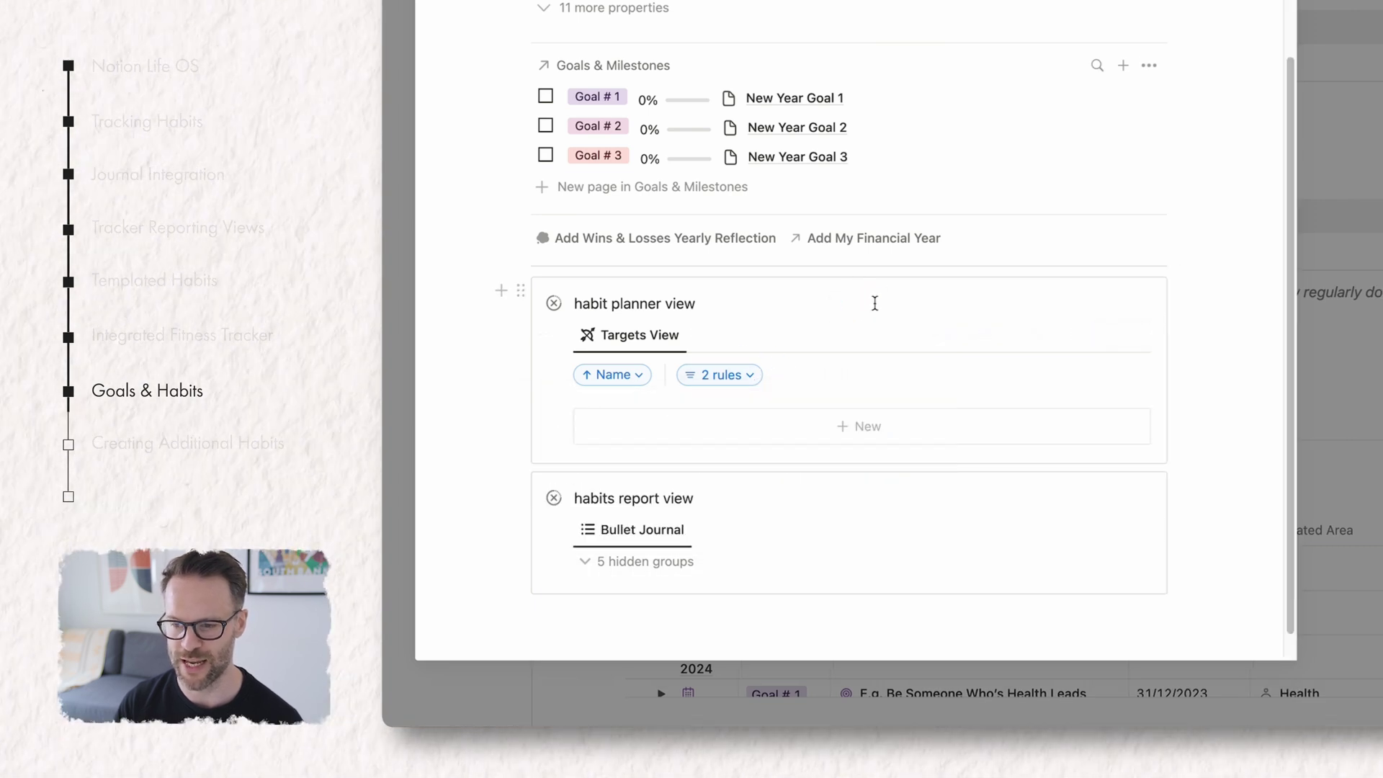
{"action": "scroll", "coordinate": [634, 229], "scroll_direction": "up", "scroll_amount": 2}
{"action": "scroll", "coordinate": [634, 229], "scroll_direction": "up", "scroll_amount": 1}
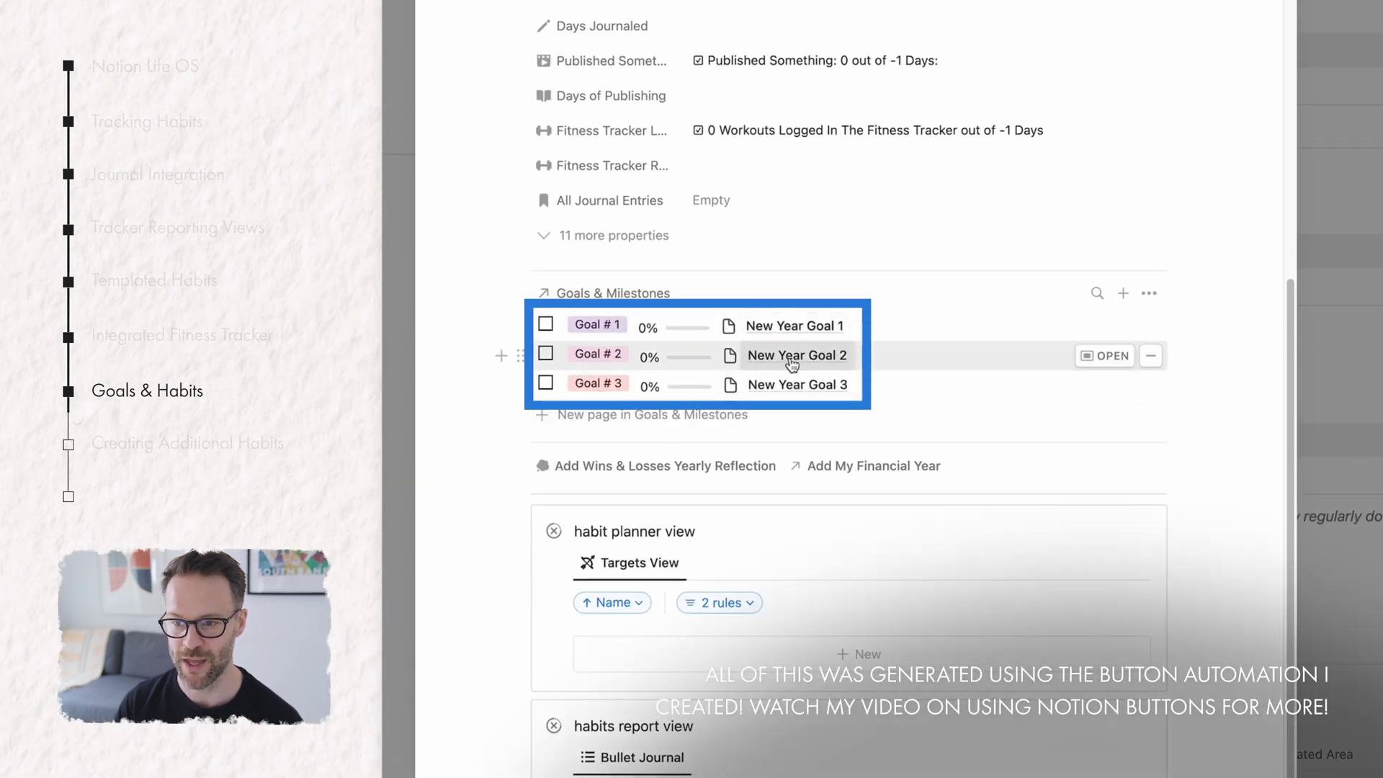
{"action": "scroll", "coordinate": [792, 365], "scroll_direction": "up", "scroll_amount": 8}
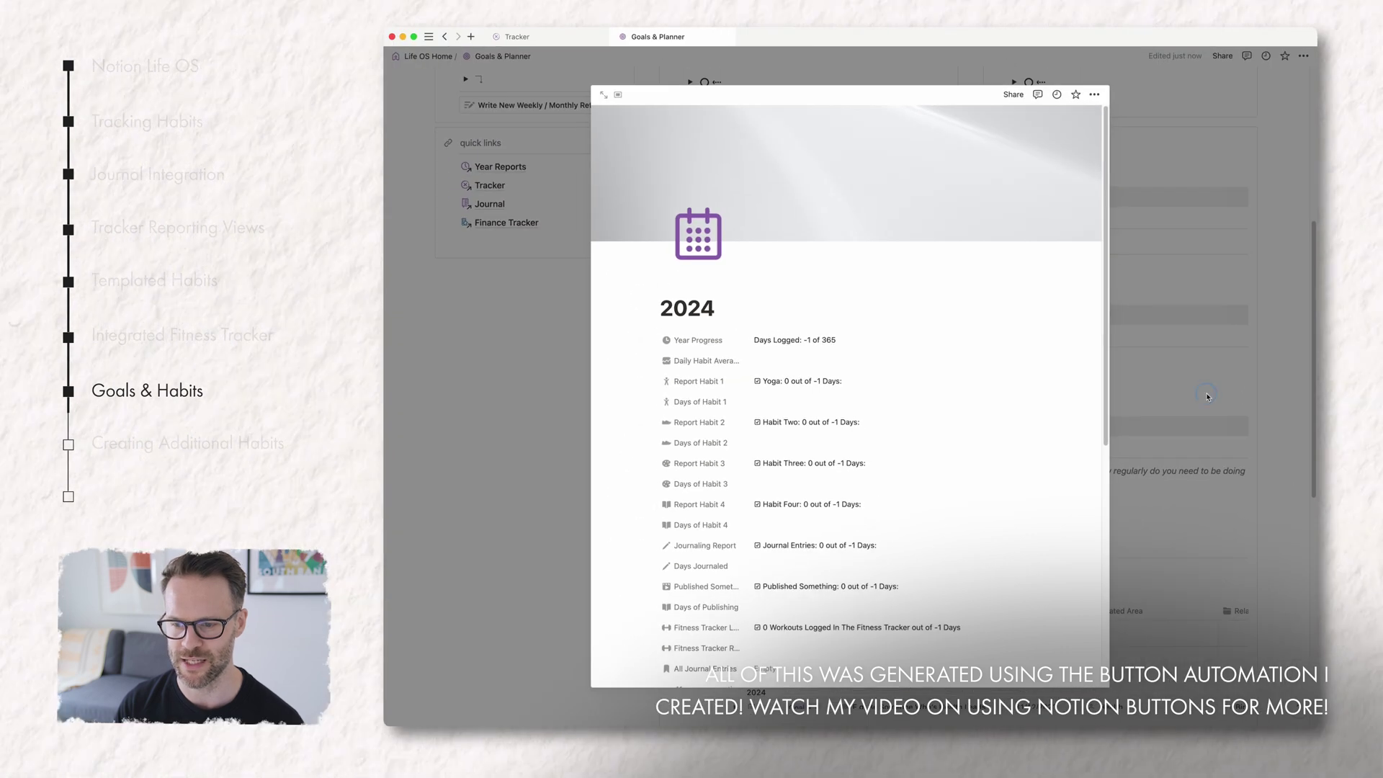
Close the 2024 page and browse the goal-setting form, the 80/20 recap and wins and losses
{"action": "key", "text": "Escape"}
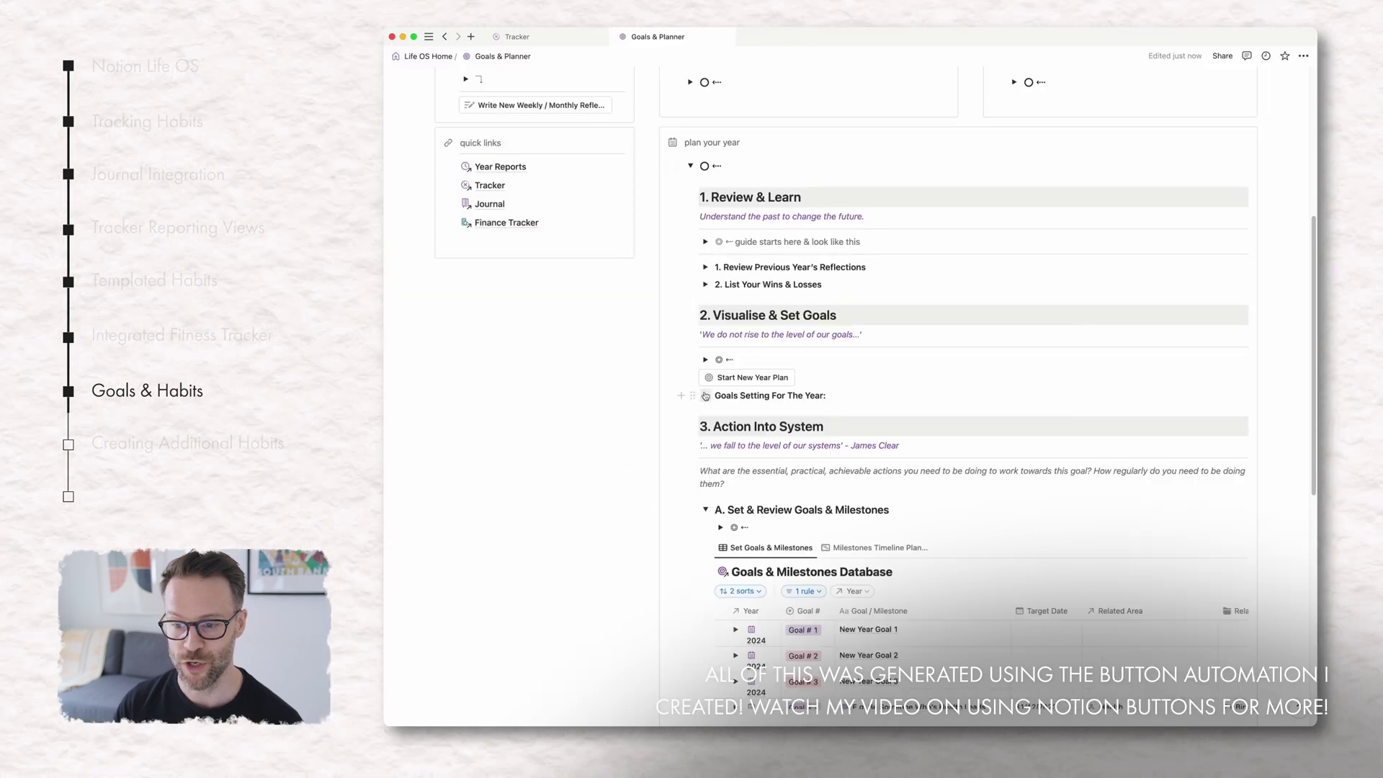
{"action": "left_click", "coordinate": [705, 396]}
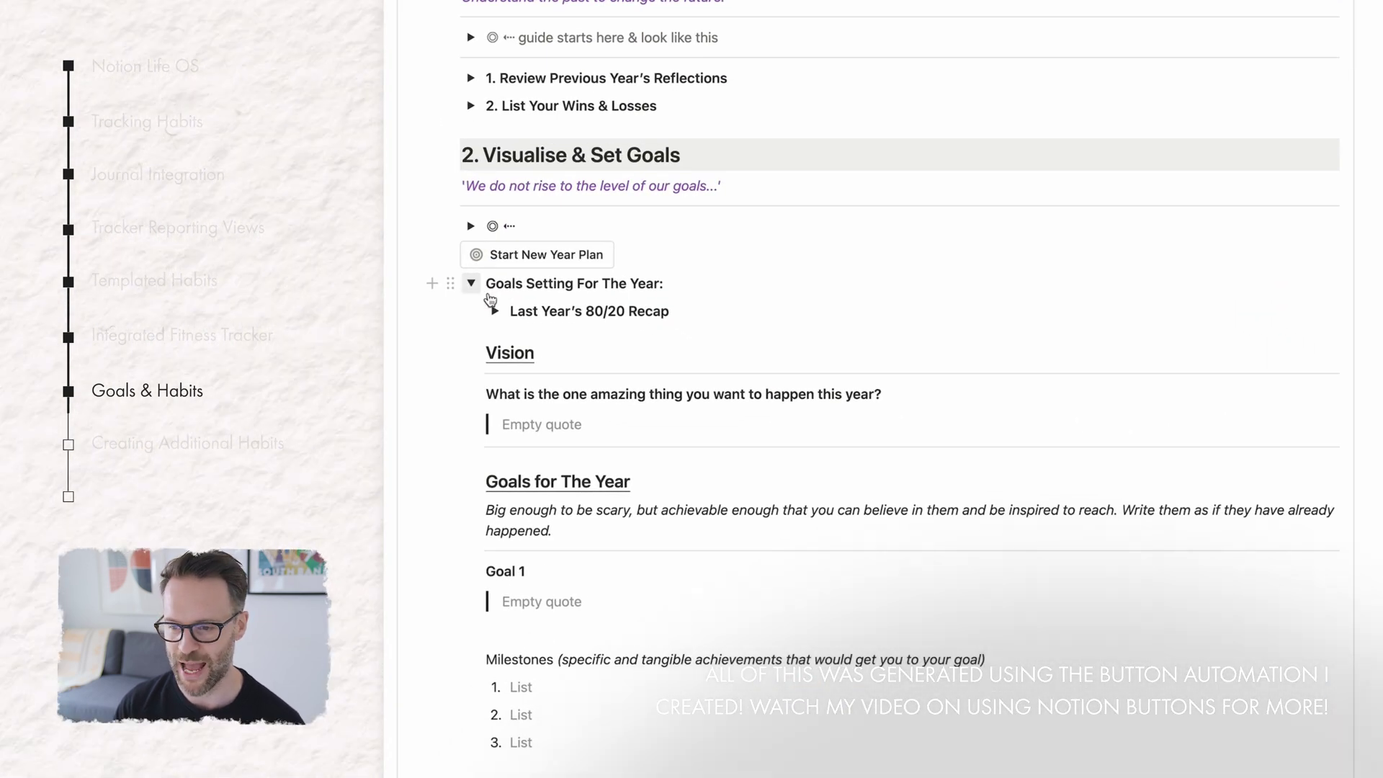
{"action": "scroll", "coordinate": [561, 329], "scroll_direction": "down", "scroll_amount": 3}
{"action": "left_click", "coordinate": [495, 164]}
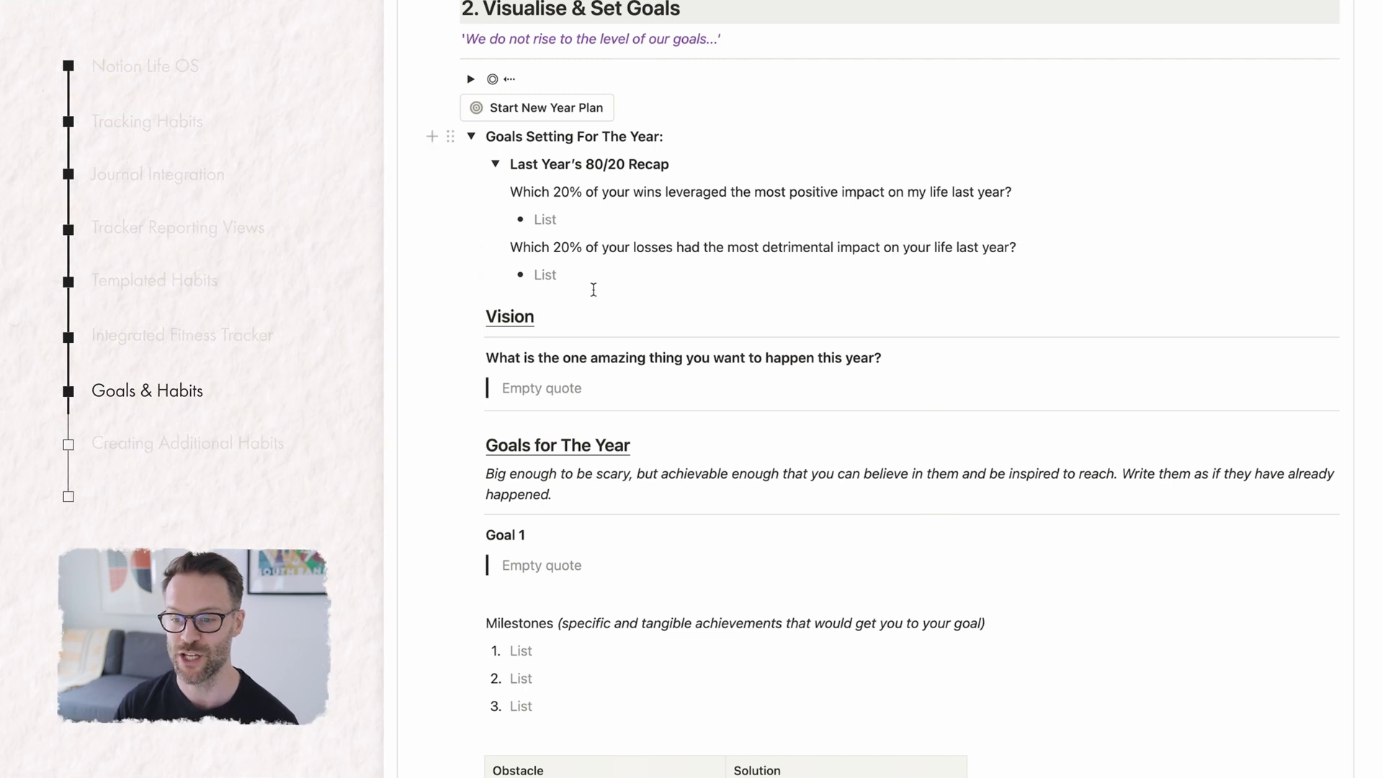
{"action": "scroll", "coordinate": [557, 210], "scroll_direction": "up", "scroll_amount": 10}
{"action": "left_click", "coordinate": [473, 288]}
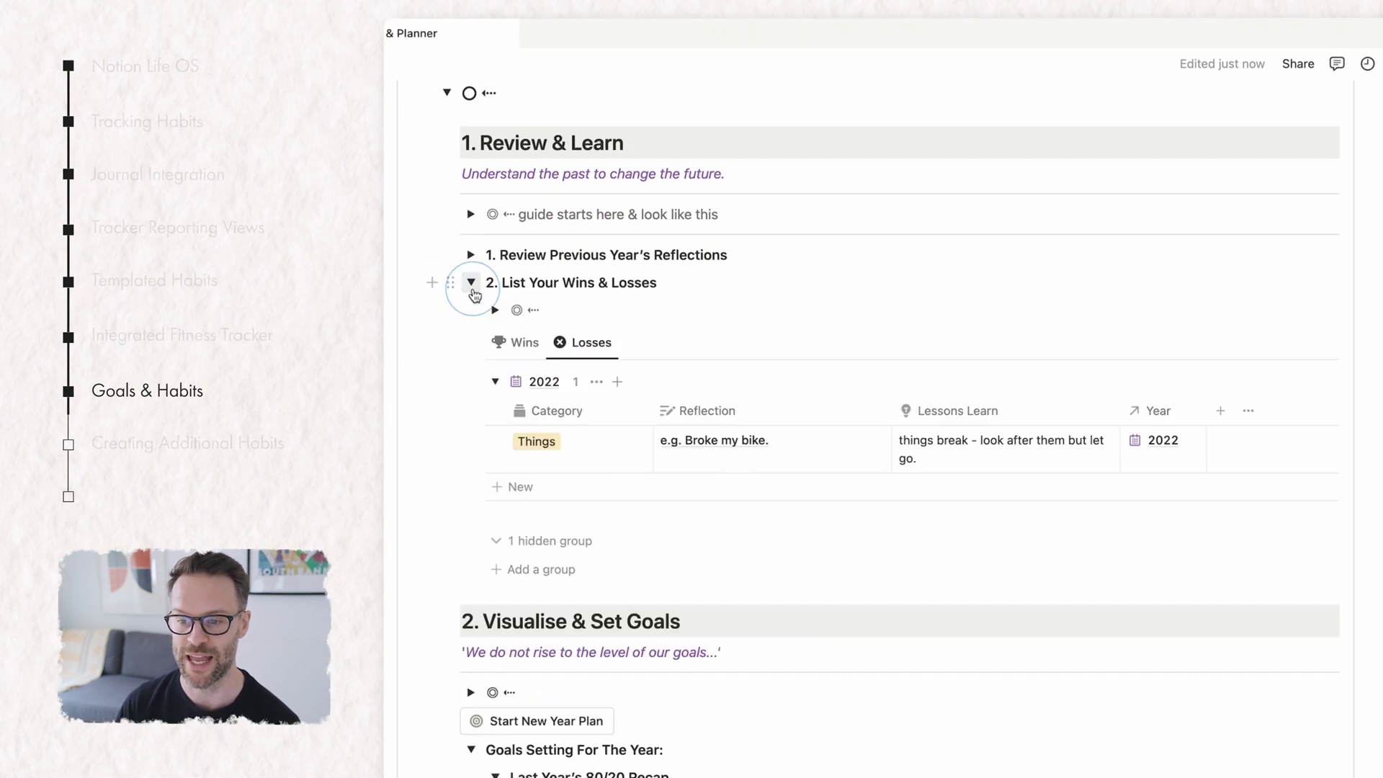
{"action": "left_click", "coordinate": [472, 287]}
{"action": "left_click", "coordinate": [469, 461]}
{"action": "left_click", "coordinate": [469, 461]}
{"action": "left_click", "coordinate": [495, 488]}
{"action": "scroll", "coordinate": [717, 606], "scroll_direction": "down", "scroll_amount": 2}
{"action": "scroll", "coordinate": [717, 606], "scroll_direction": "down", "scroll_amount": 6}
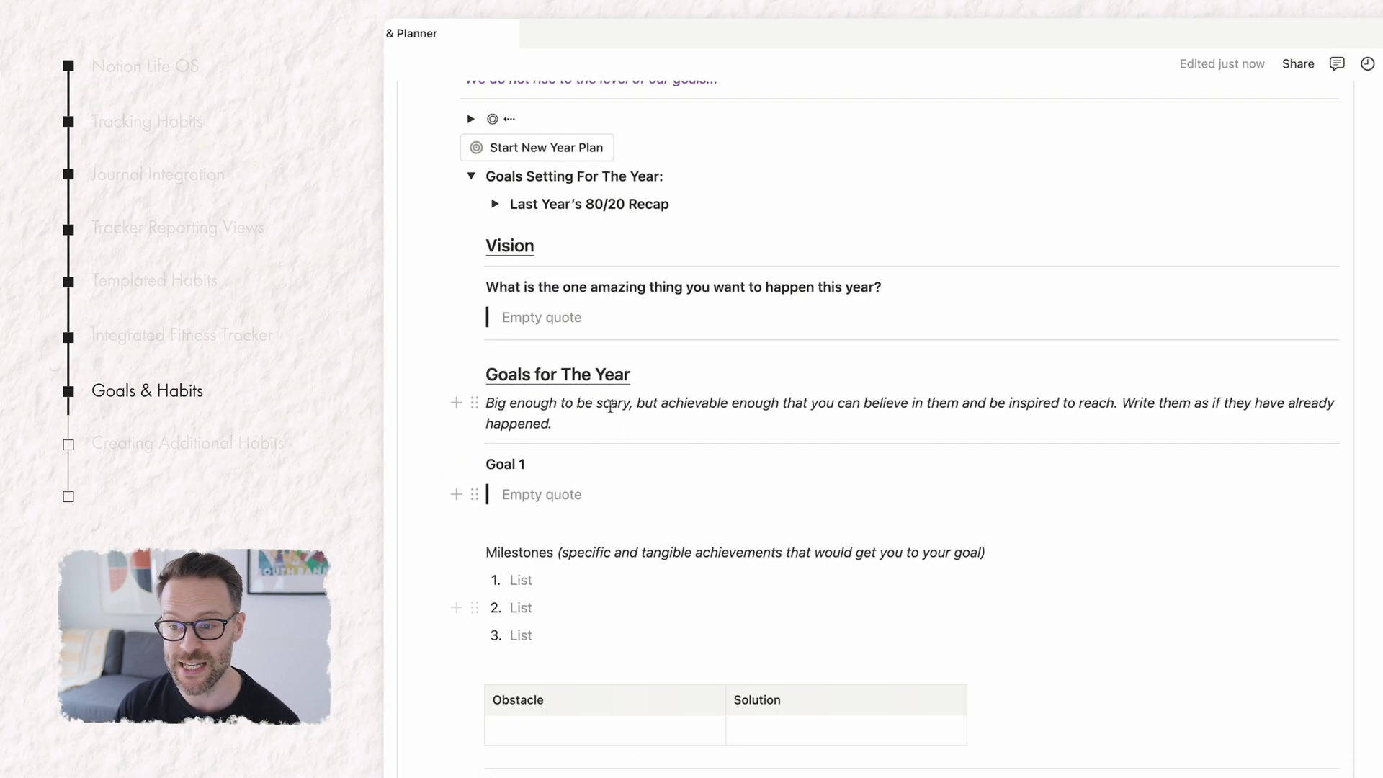
Write Goal 1 'Make my health and fitness the thing that drives everything else' with milestone 'Run a marathon by Q3'
{"action": "left_click", "coordinate": [557, 317]}
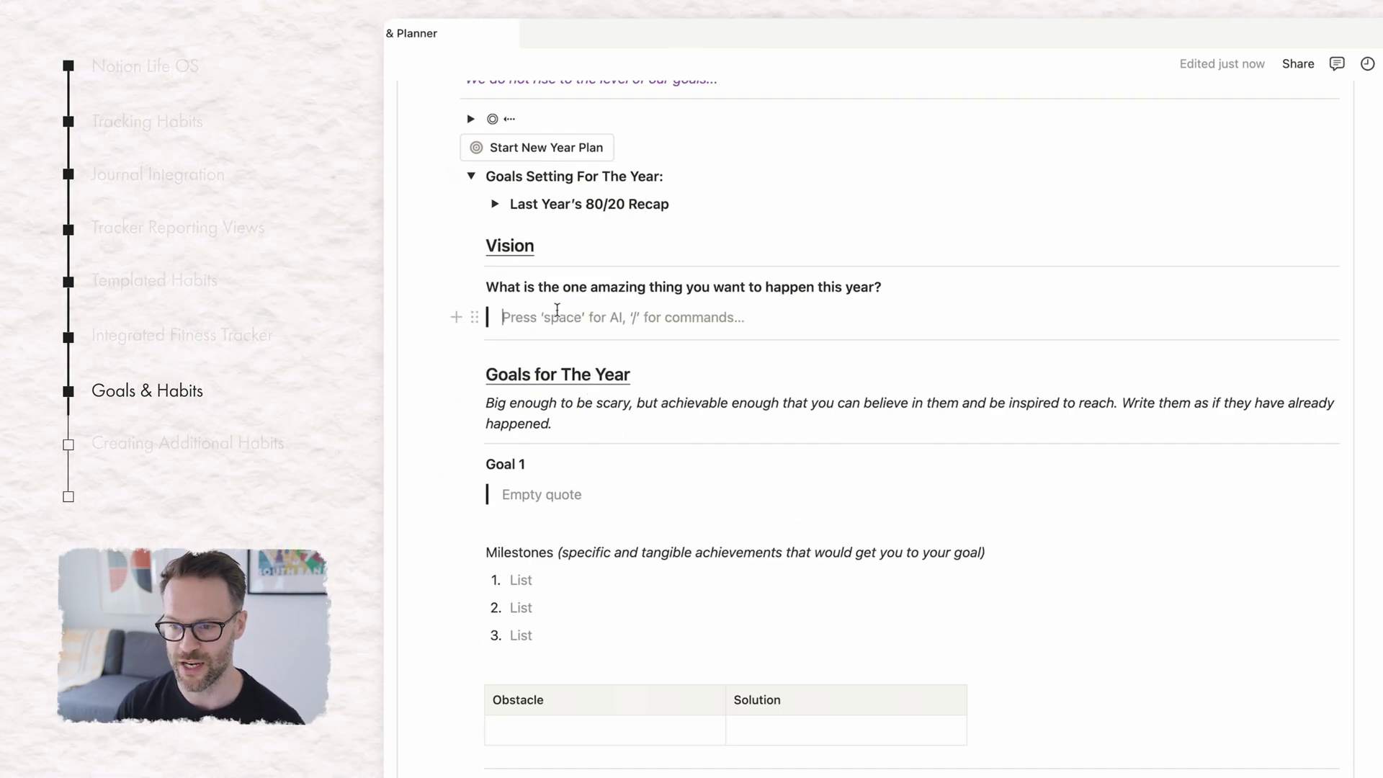
{"action": "left_click", "coordinate": [533, 497]}
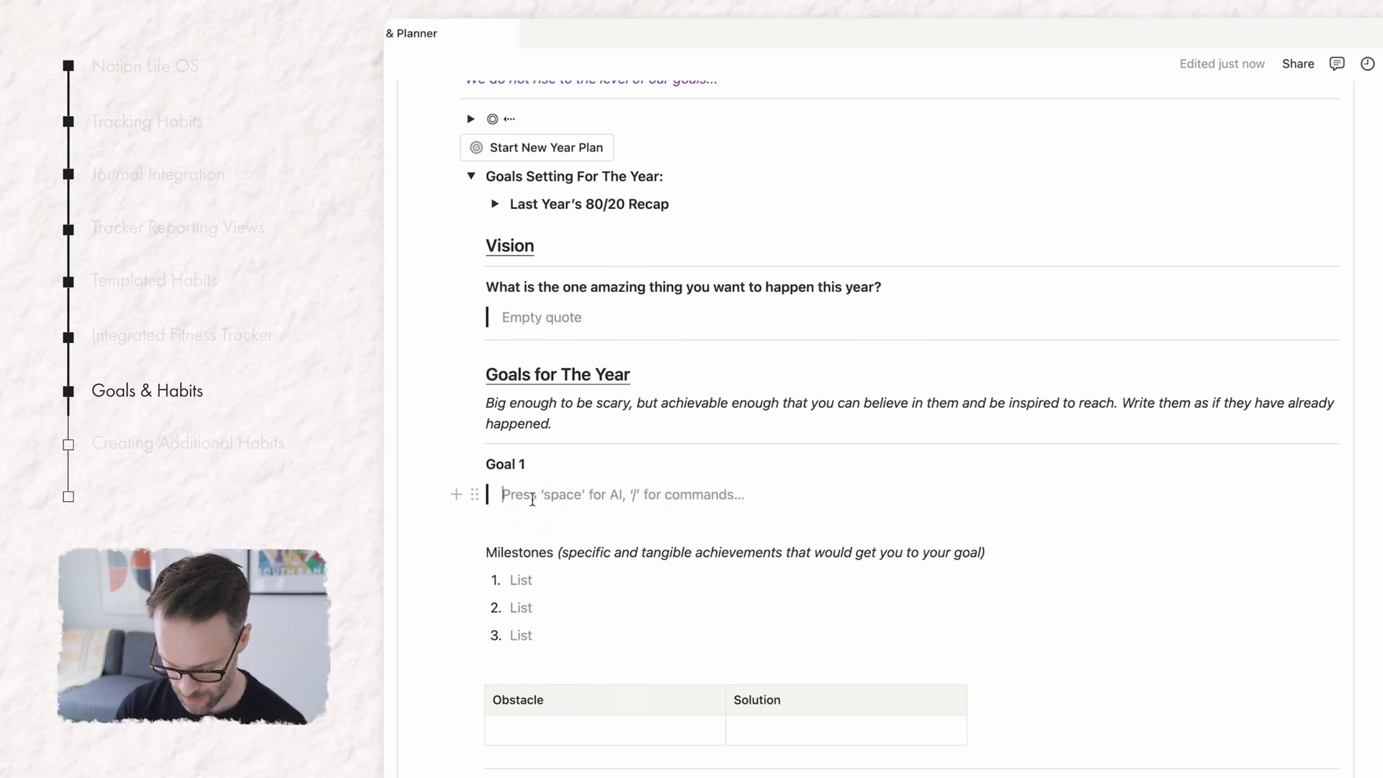
{"action": "type", "text": "Mak"}
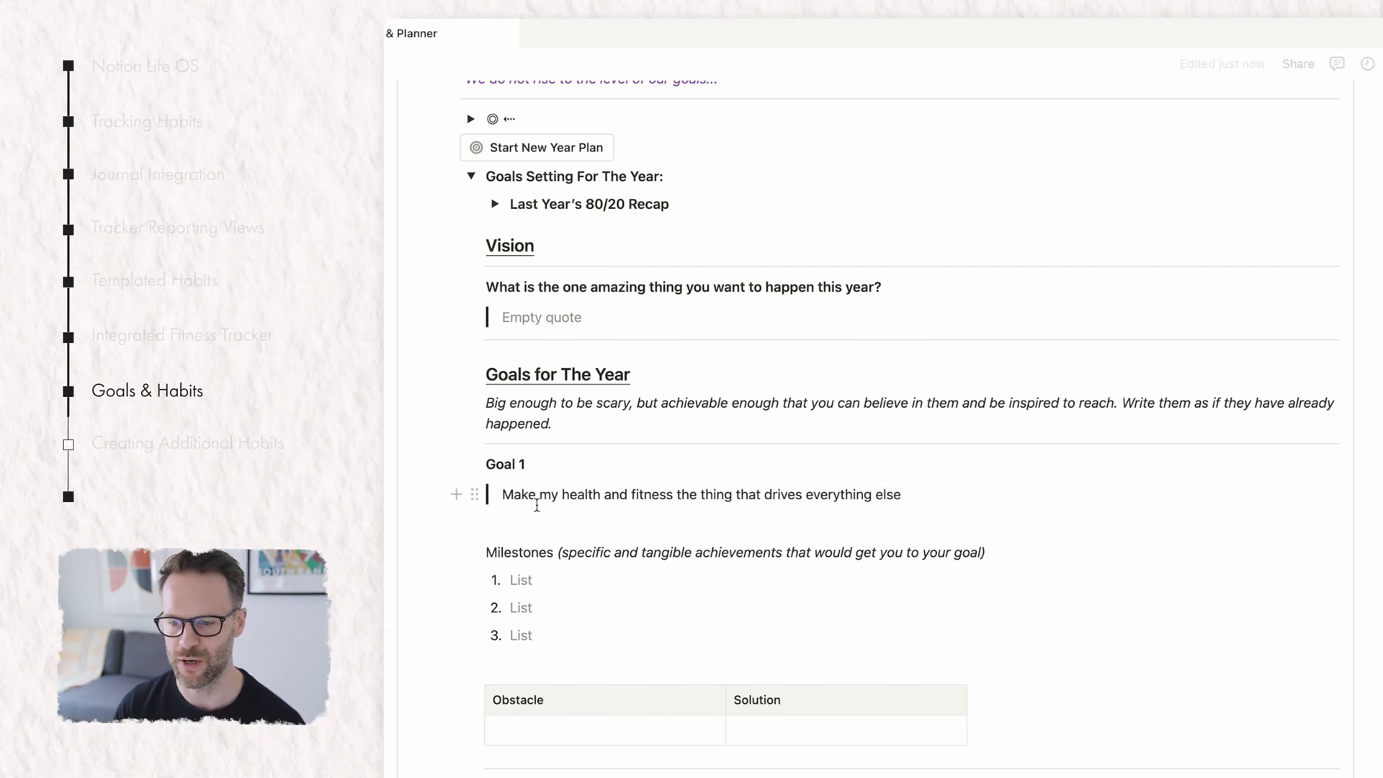
{"action": "left_click", "coordinate": [538, 580]}
{"action": "type", "text": "Run a marat"}
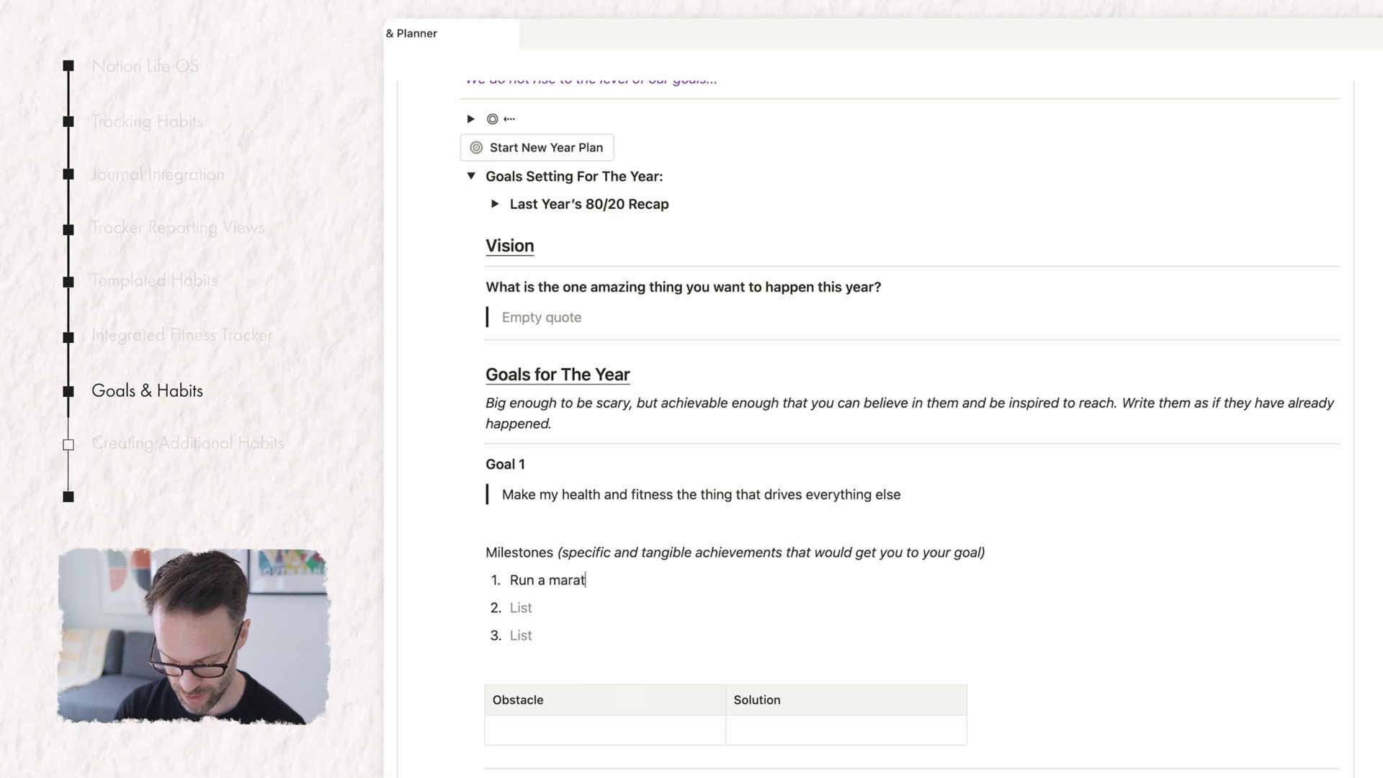
{"action": "type", "text": "hon by Q3"}
{"action": "left_click", "coordinate": [550, 608]}
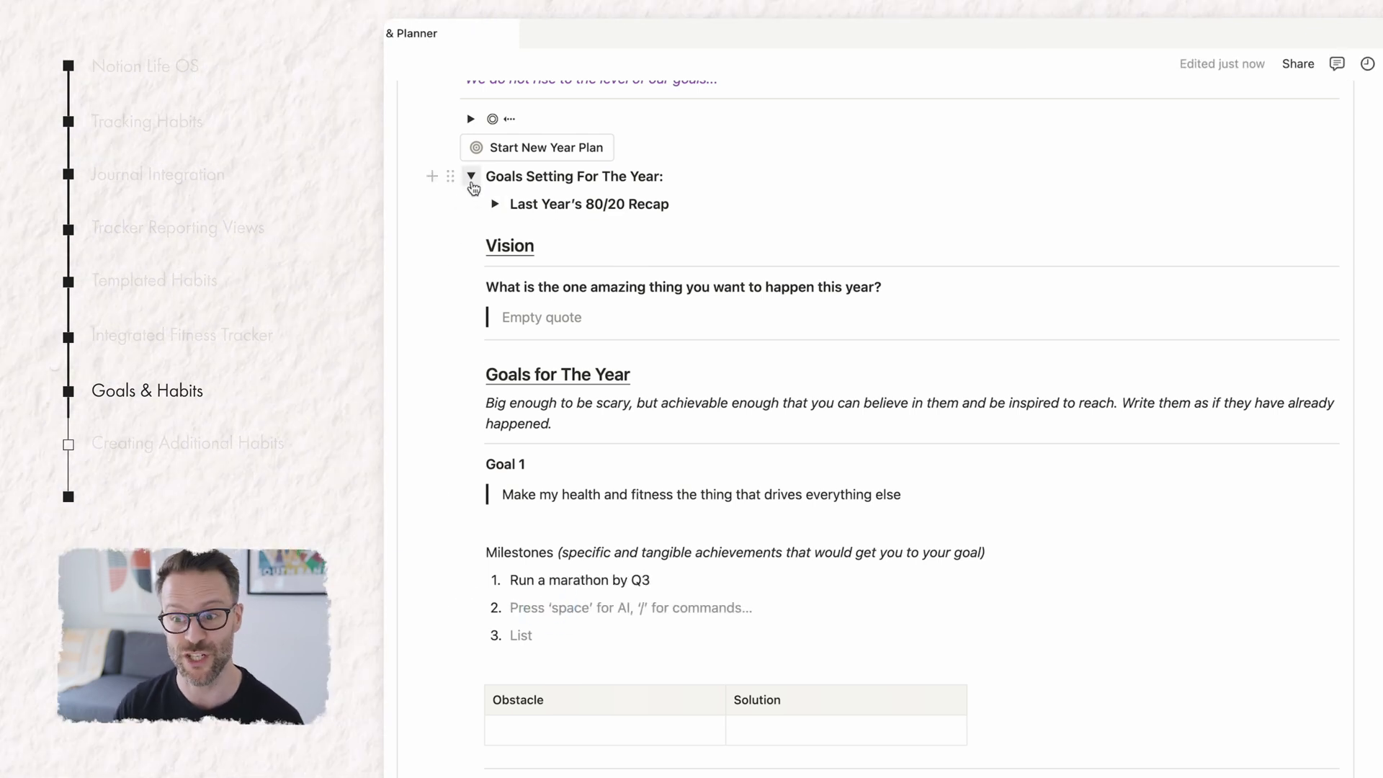
{"action": "left_click", "coordinate": [472, 179]}
Paste the health goal sentence as New Year Goal 1's title and rename Milestone 1 'Run a marathon by Q3'
{"action": "scroll", "coordinate": [555, 303], "scroll_direction": "down", "scroll_amount": 2}
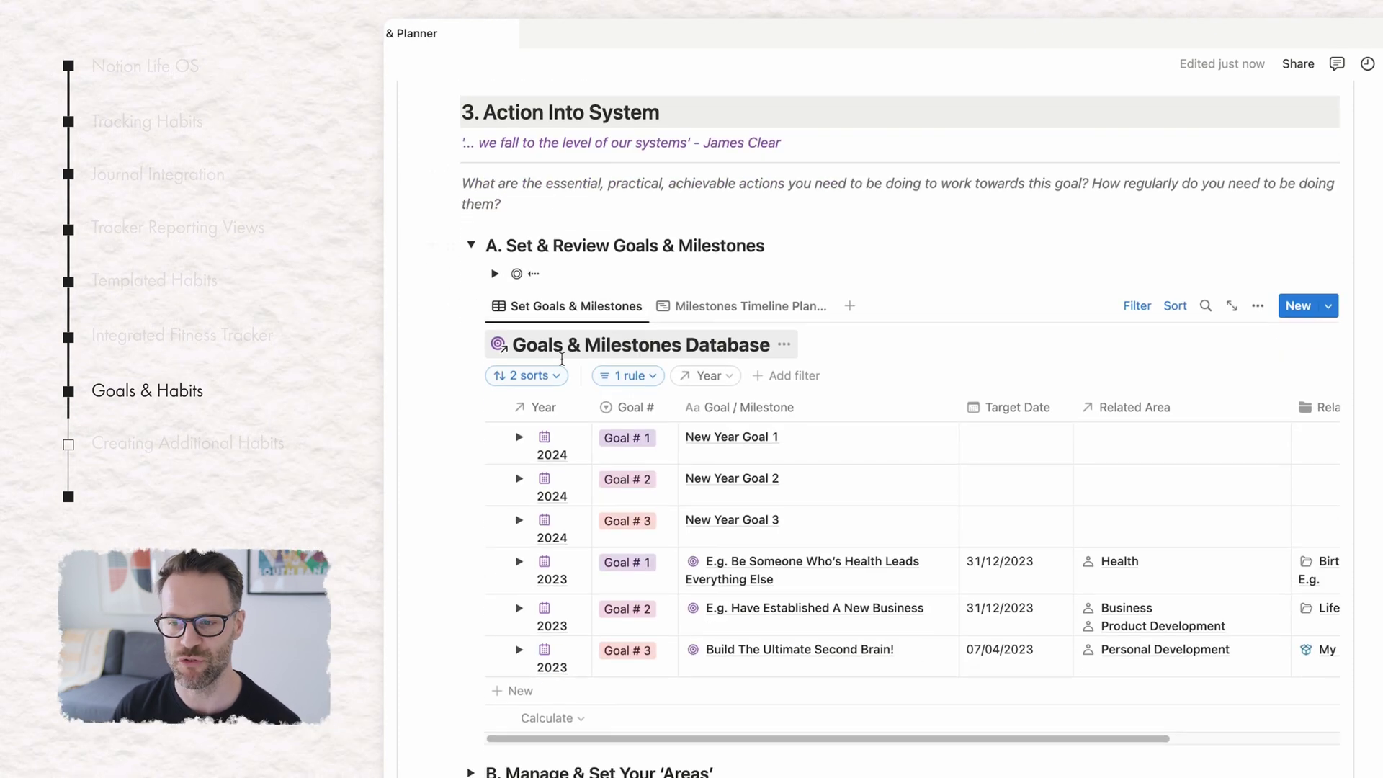
{"action": "scroll", "coordinate": [599, 253], "scroll_direction": "up", "scroll_amount": 1}
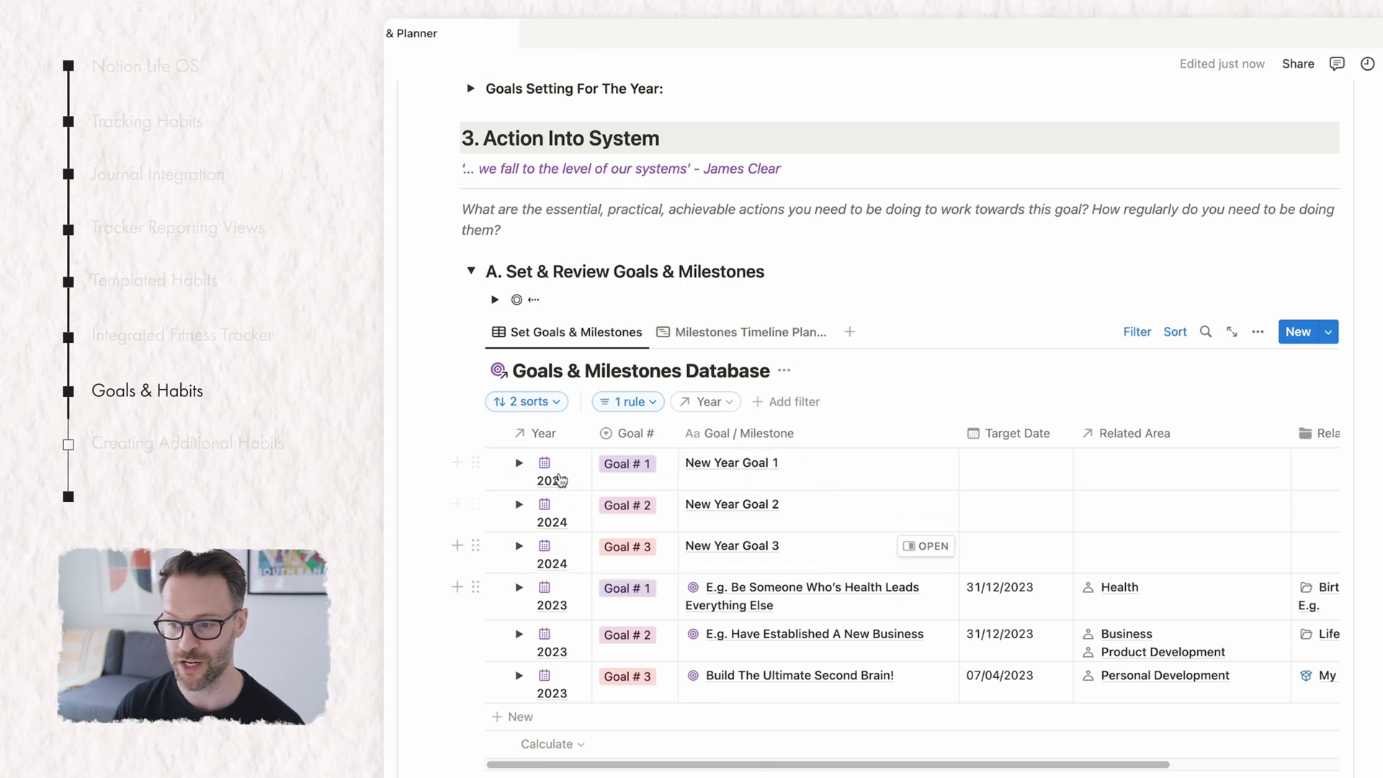
{"action": "left_click", "coordinate": [814, 464]}
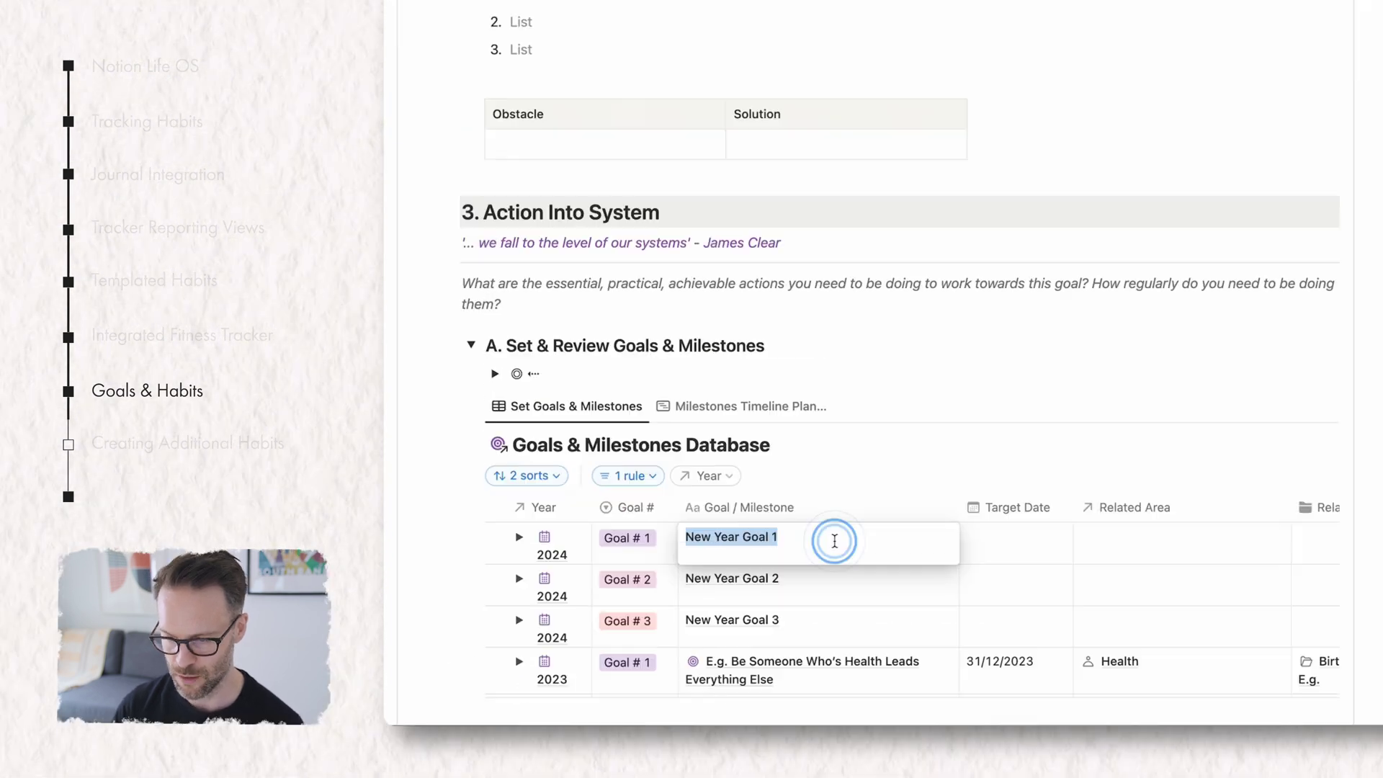
{"action": "type", "text": "Make my health and fitness the thing that drives everything else"}
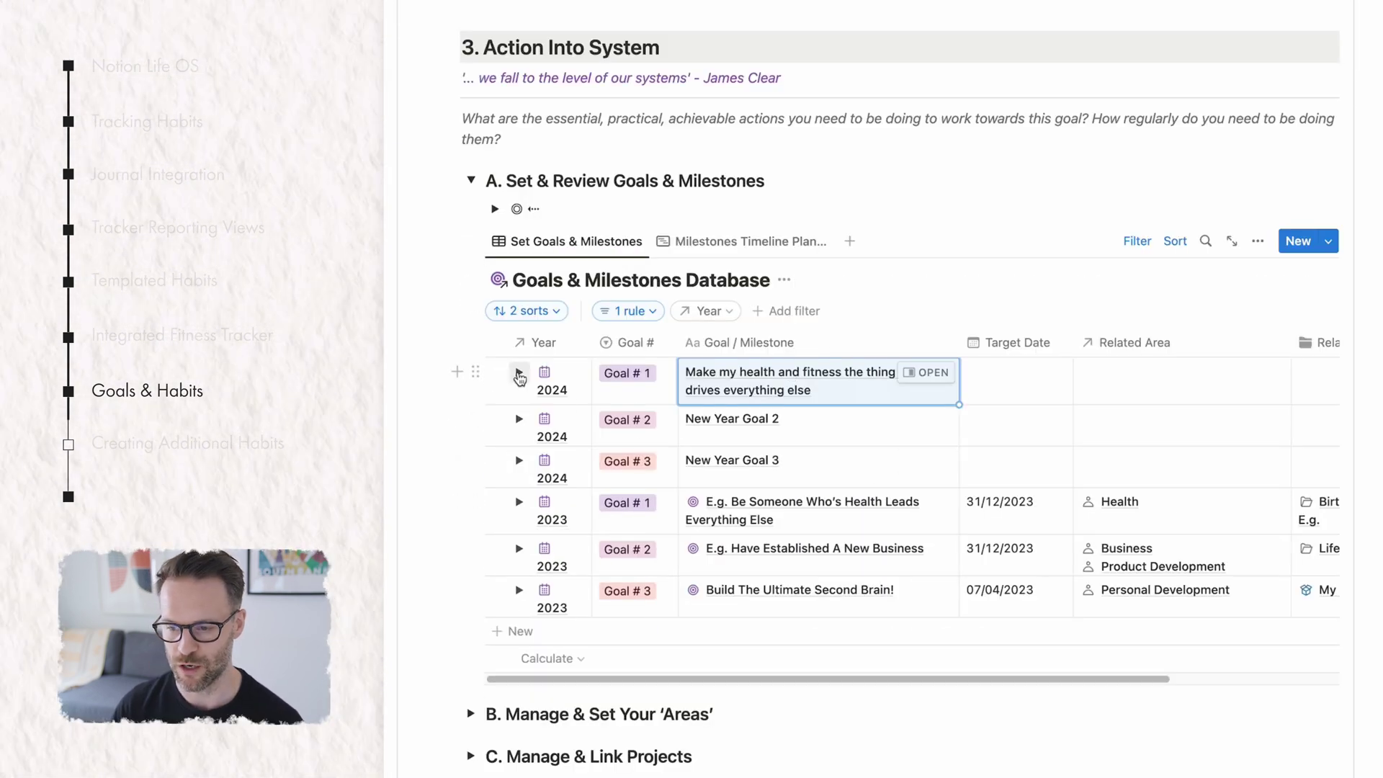
{"action": "left_click", "coordinate": [519, 373]}
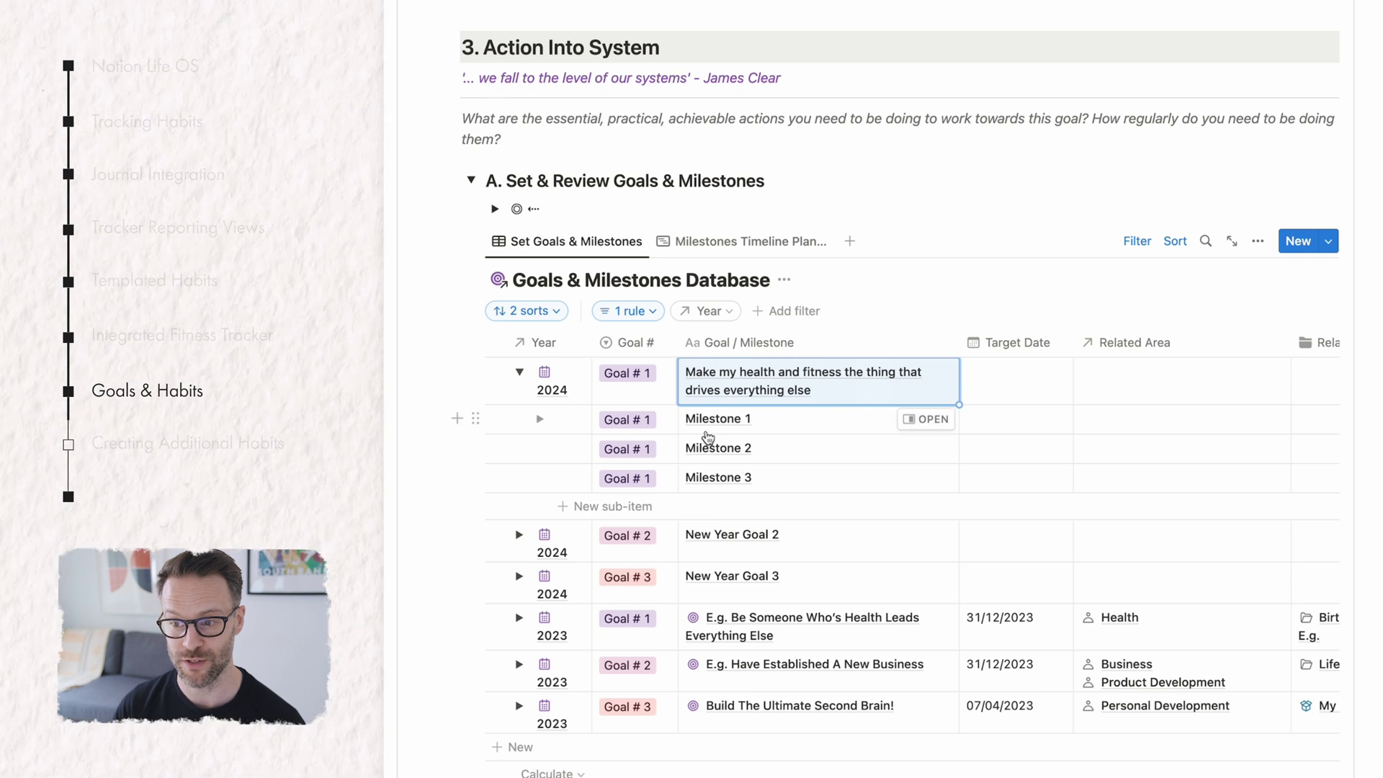
{"action": "scroll", "coordinate": [708, 437], "scroll_direction": "down", "scroll_amount": 1}
{"action": "left_click", "coordinate": [800, 362]}
{"action": "triple_click", "coordinate": [799, 362]}
{"action": "type", "text": "Run a marathon by Q3"}
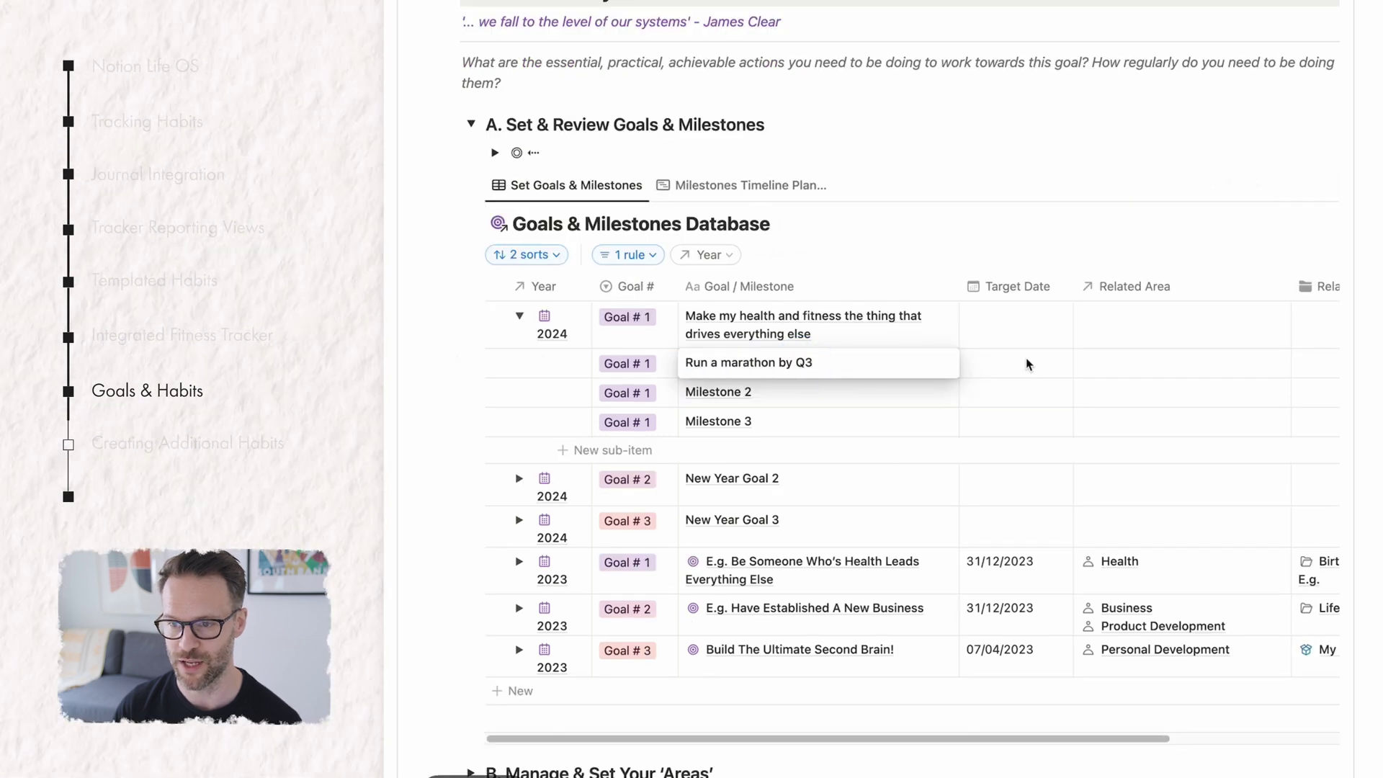
{"action": "left_click", "coordinate": [1029, 363]}
Set the marathon milestone's target date to 01/08/2024
{"action": "left_click", "coordinate": [1018, 364]}
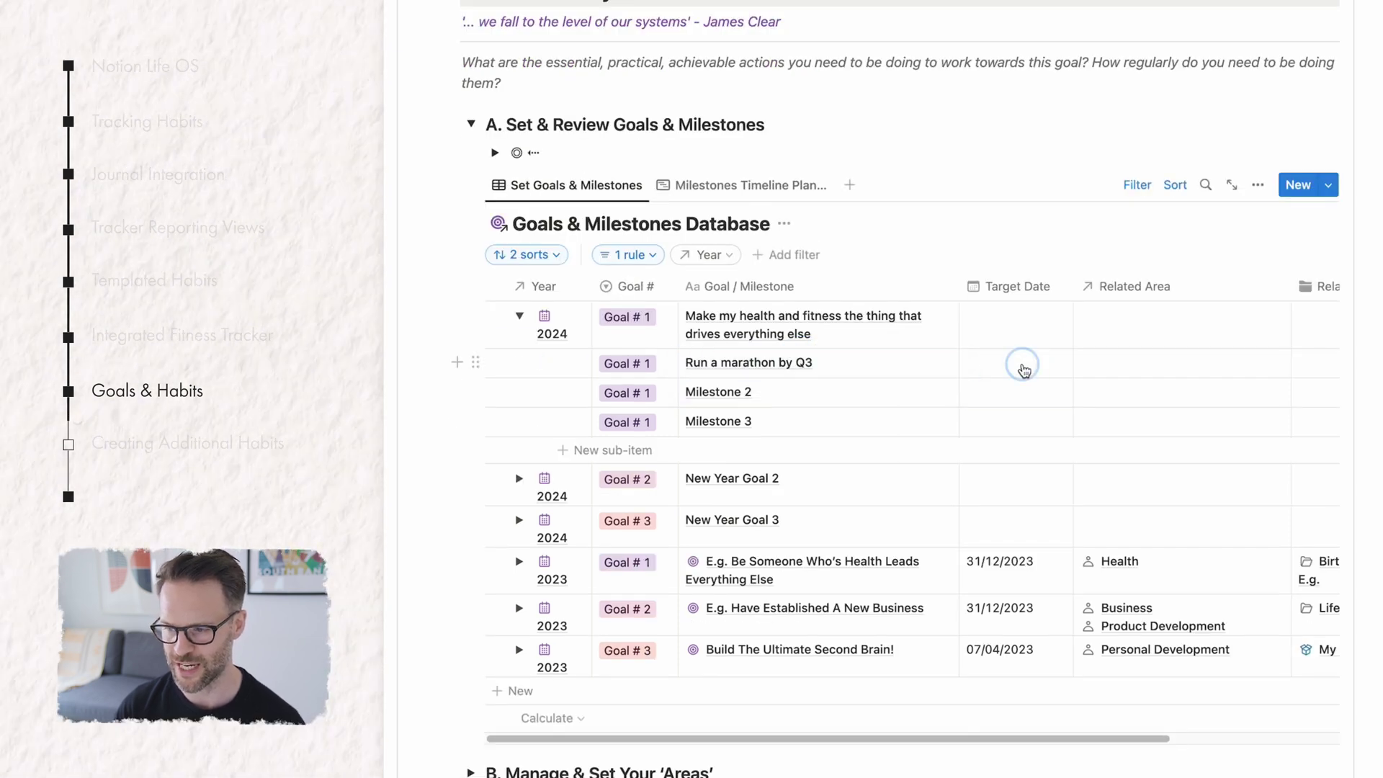
{"action": "left_click", "coordinate": [1161, 435]}
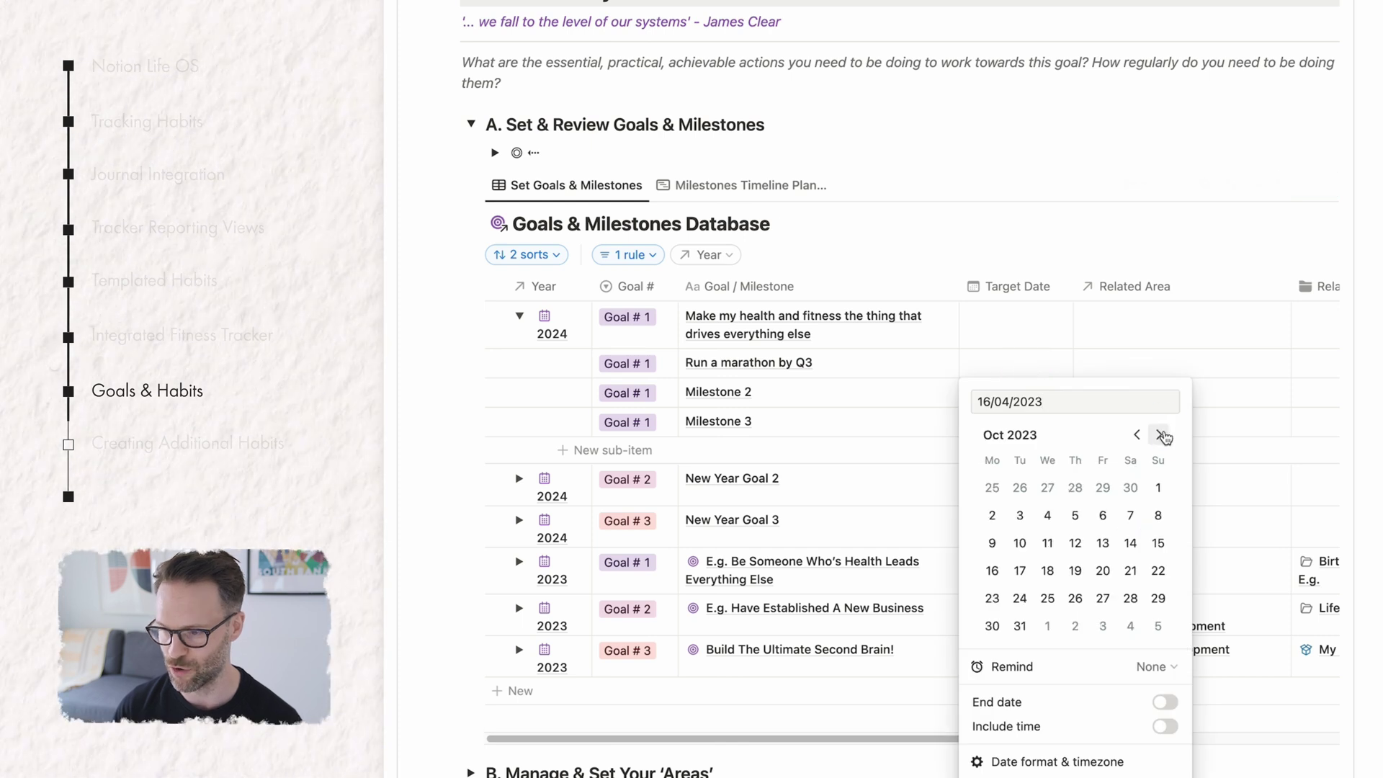
{"action": "left_click", "coordinate": [1161, 435]}
{"action": "left_click", "coordinate": [1162, 435]}
{"action": "left_click", "coordinate": [1161, 435]}
{"action": "left_click", "coordinate": [1161, 435]}
{"action": "left_click", "coordinate": [1161, 435]}
{"action": "left_click", "coordinate": [1161, 436]}
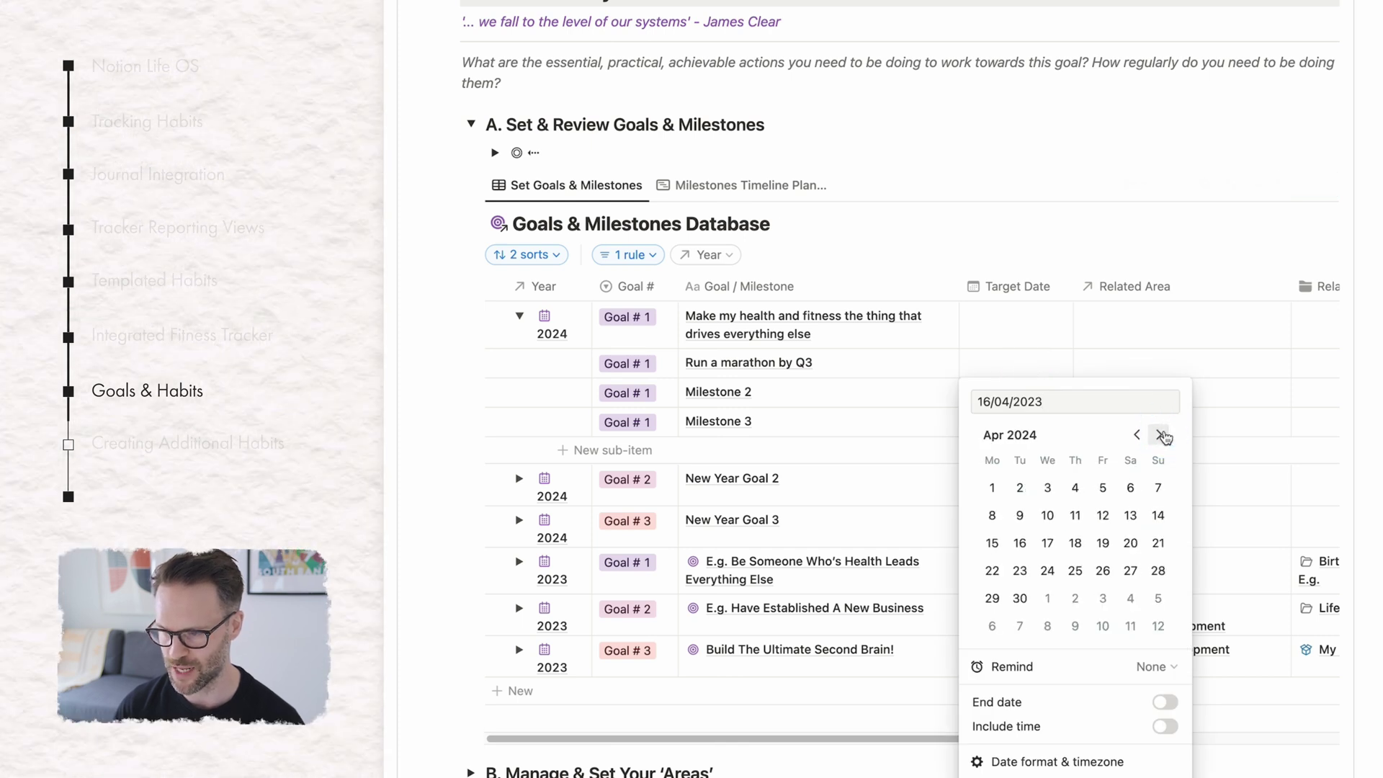
{"action": "left_click", "coordinate": [1161, 435]}
{"action": "left_click", "coordinate": [1162, 435]}
{"action": "left_click", "coordinate": [1161, 435]}
{"action": "left_click", "coordinate": [1075, 598]}
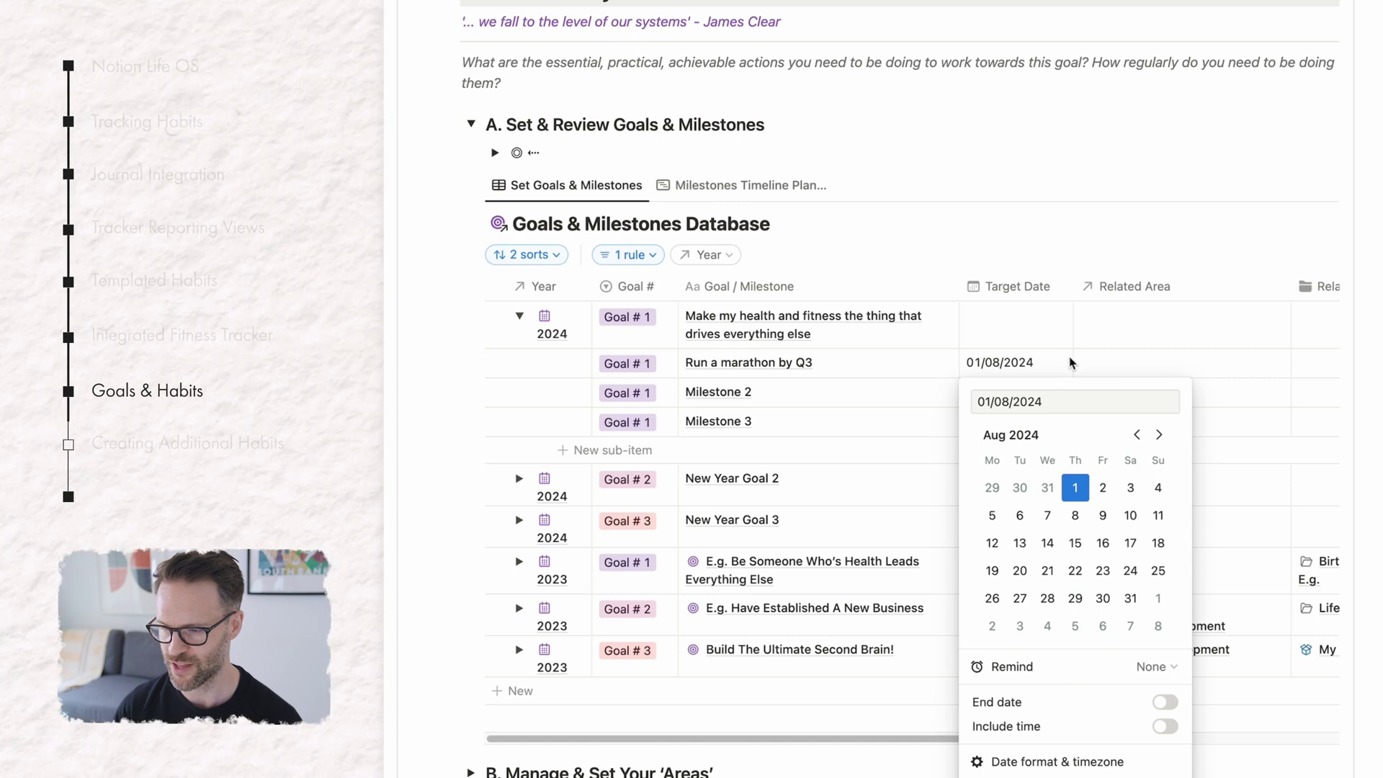
{"action": "key", "text": "Escape"}
Set the health goal's target date to 31/12/2024 and collapse its milestones
{"action": "left_click", "coordinate": [1018, 321]}
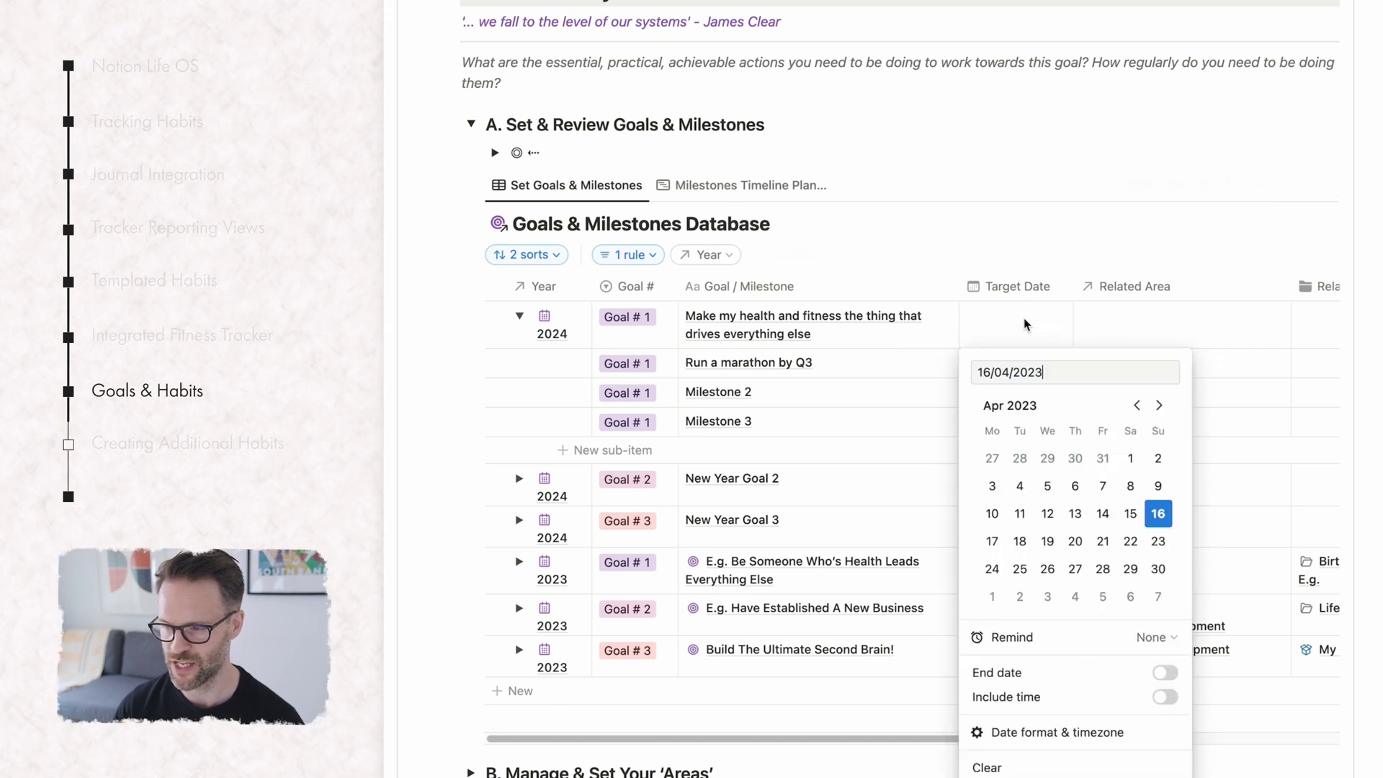
{"action": "left_click", "coordinate": [1159, 405]}
{"action": "left_click", "coordinate": [1159, 405]}
{"action": "left_click", "coordinate": [1159, 405]}
{"action": "left_click", "coordinate": [1159, 404]}
{"action": "left_click", "coordinate": [1159, 405]}
{"action": "left_click", "coordinate": [1020, 596]}
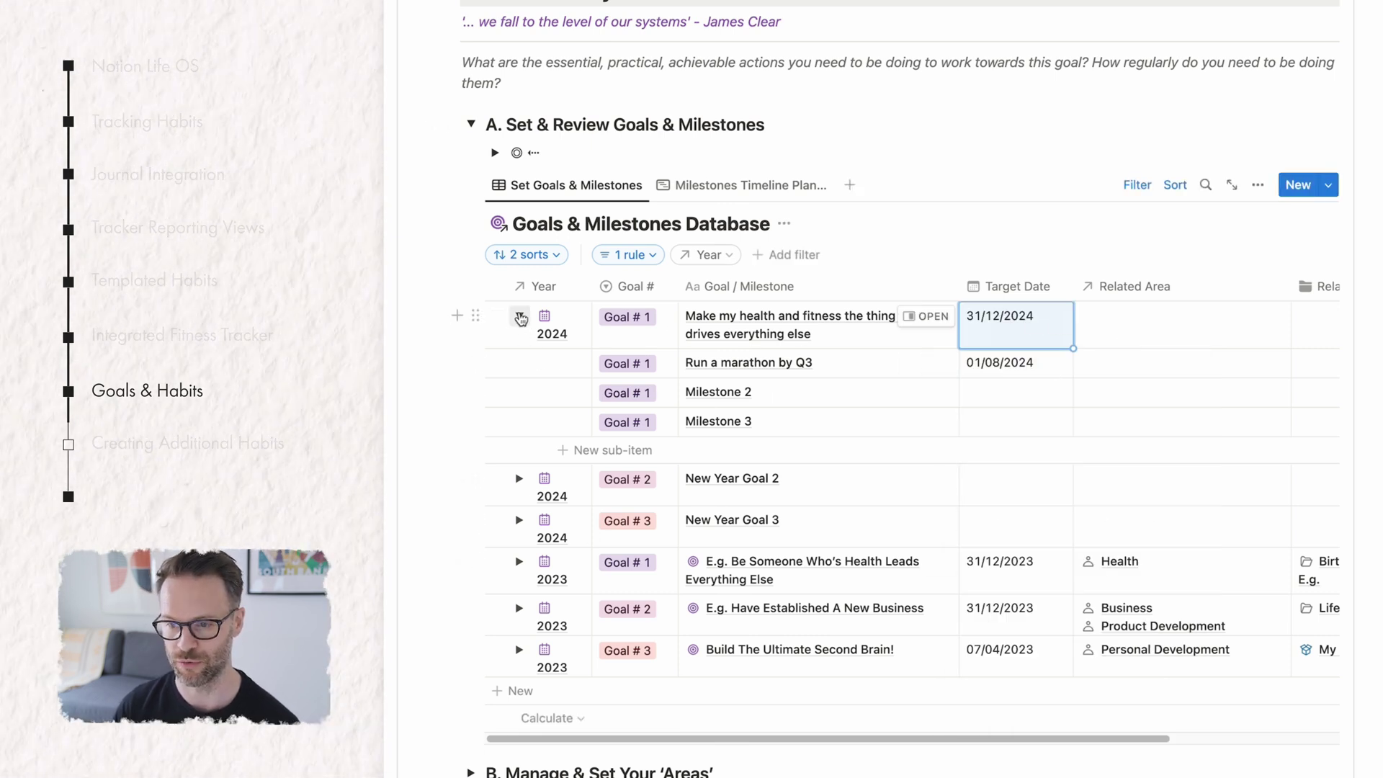
{"action": "left_click", "coordinate": [519, 315]}
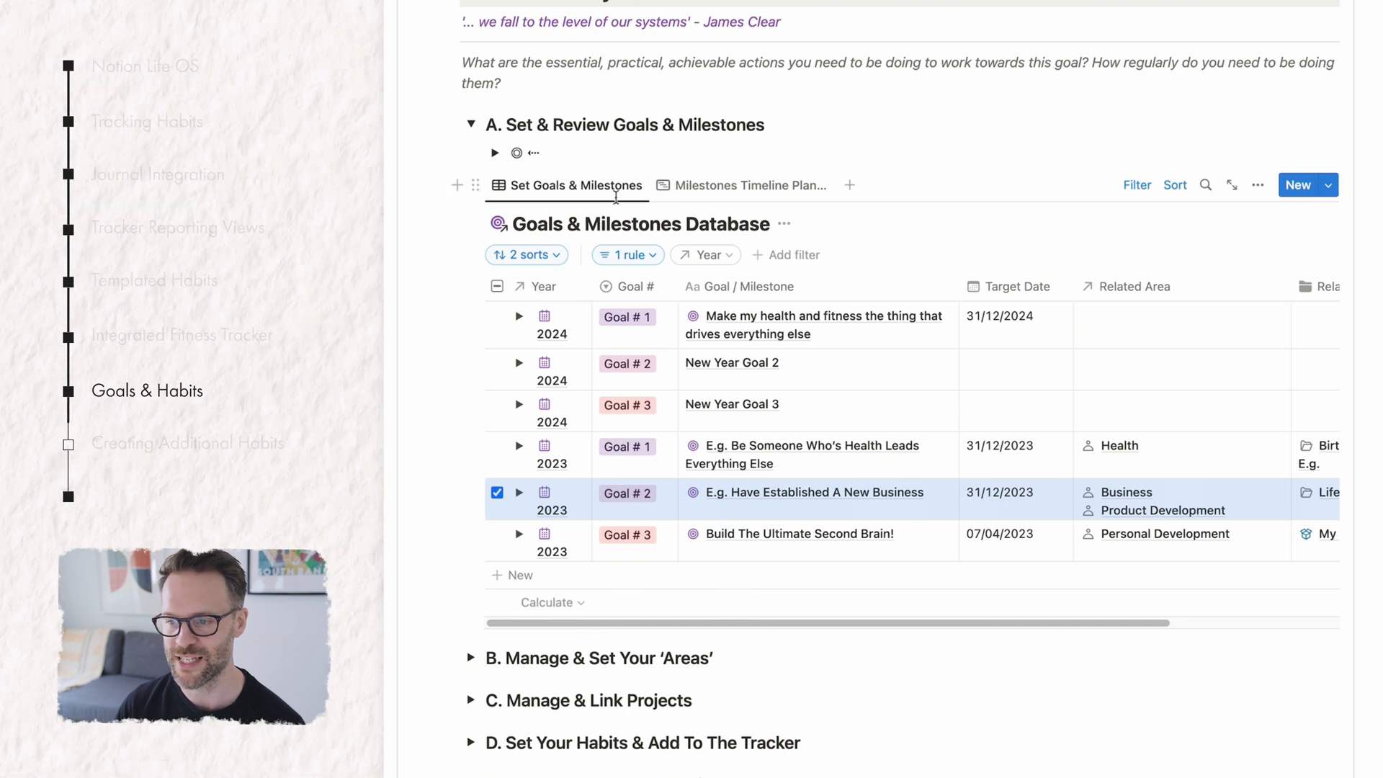
Review the Milestones Timeline view, expanding the new business goal's milestones
{"action": "left_click", "coordinate": [738, 186]}
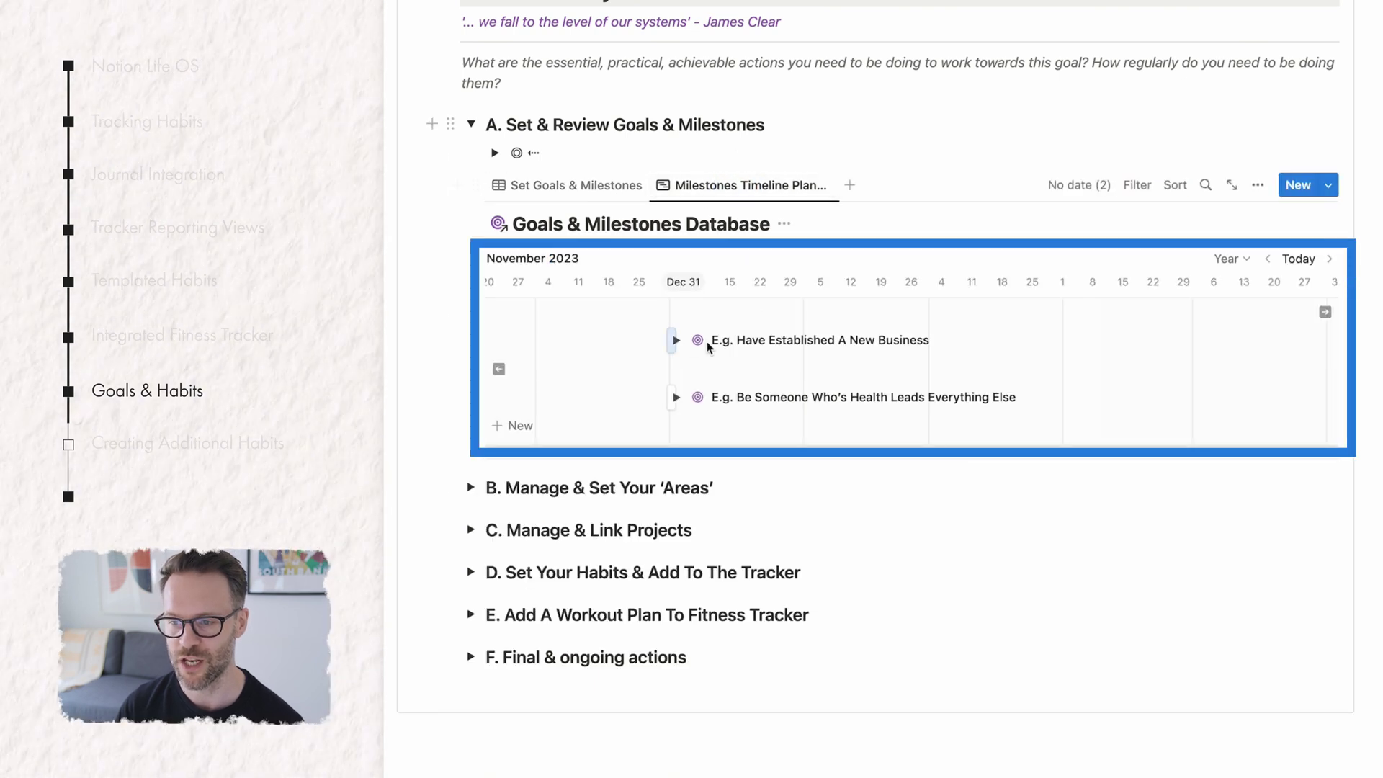
{"action": "left_click", "coordinate": [676, 341]}
{"action": "scroll", "coordinate": [617, 410], "scroll_direction": "left", "scroll_amount": 8}
{"action": "scroll", "coordinate": [617, 411], "scroll_direction": "left", "scroll_amount": 10}
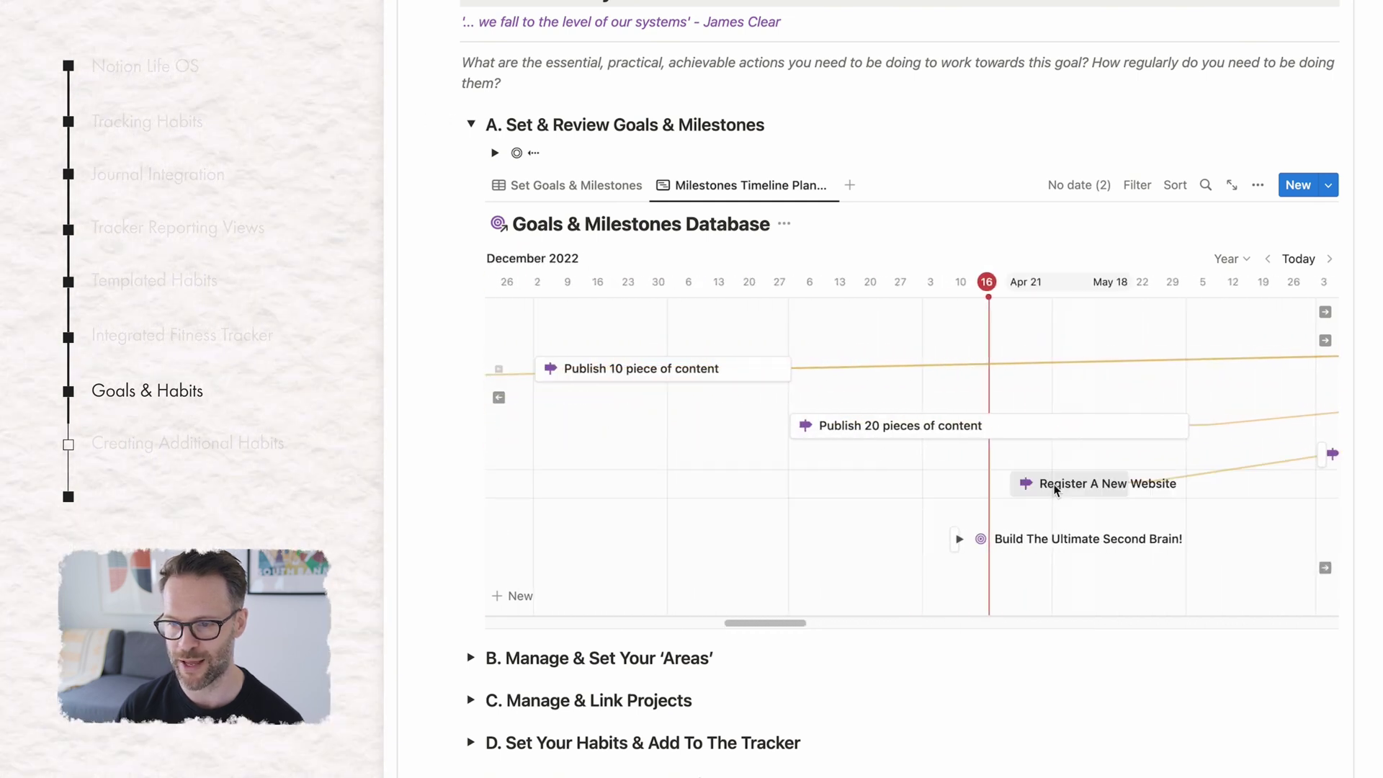
{"action": "scroll", "coordinate": [1218, 452], "scroll_direction": "right", "scroll_amount": 12}
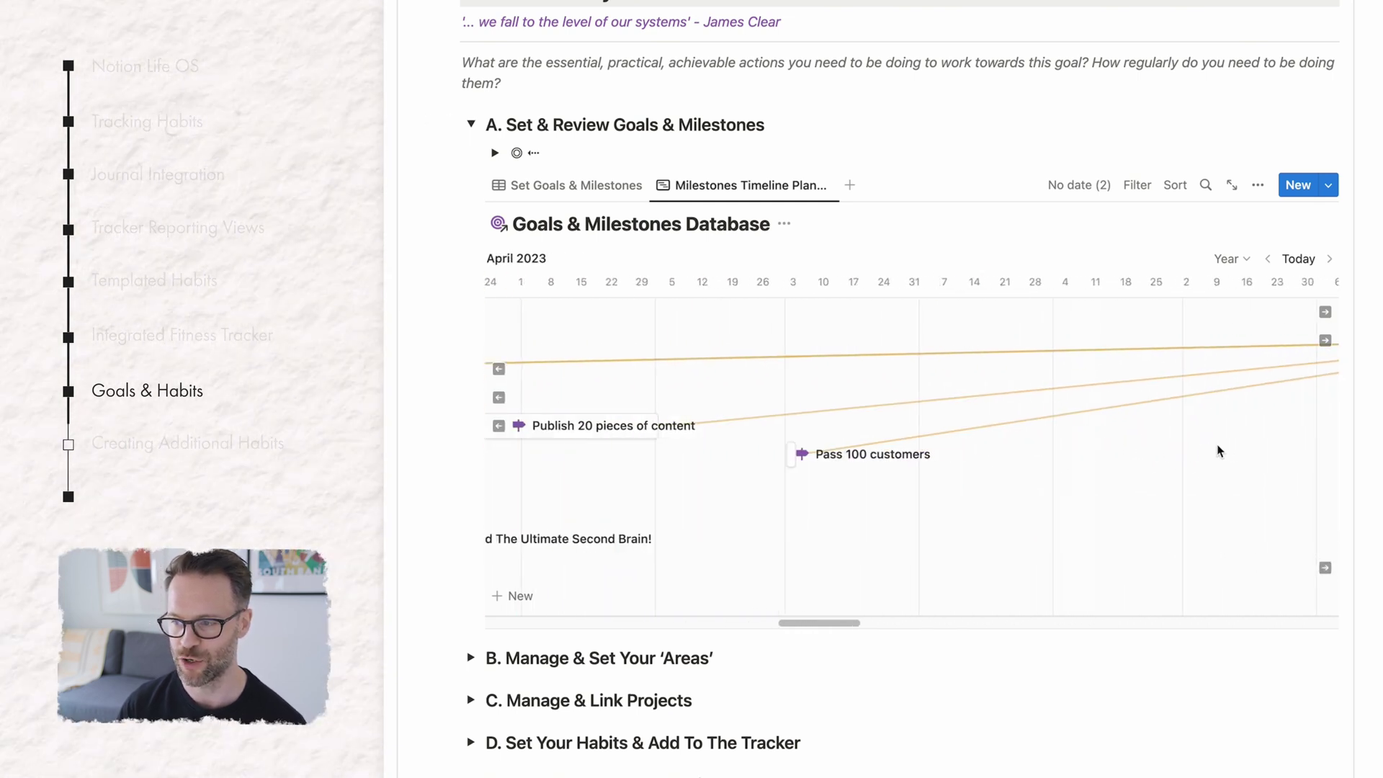
{"action": "scroll", "coordinate": [1018, 439], "scroll_direction": "left", "scroll_amount": 5}
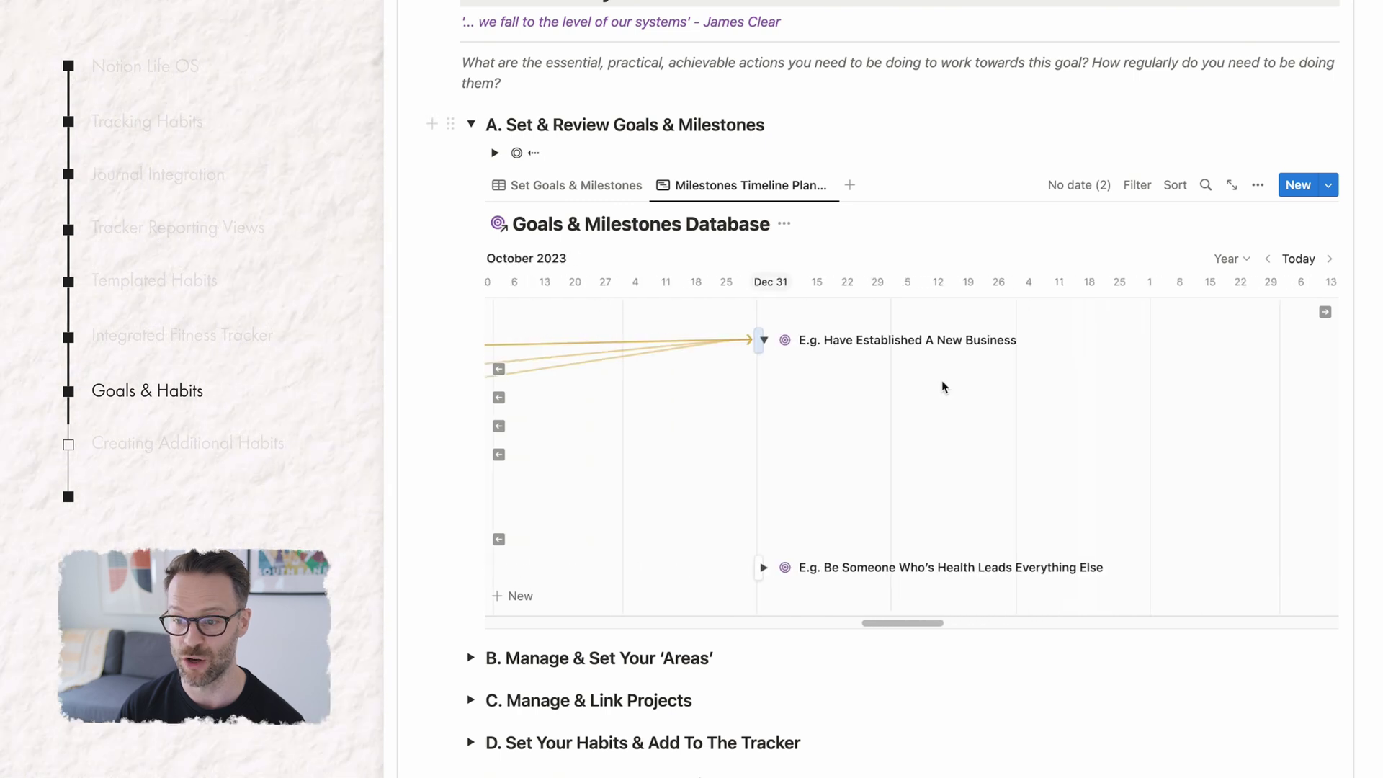
Collapse goals and milestones, then look over the Areas and Projects sections and fold them closed
{"action": "left_click", "coordinate": [471, 124]}
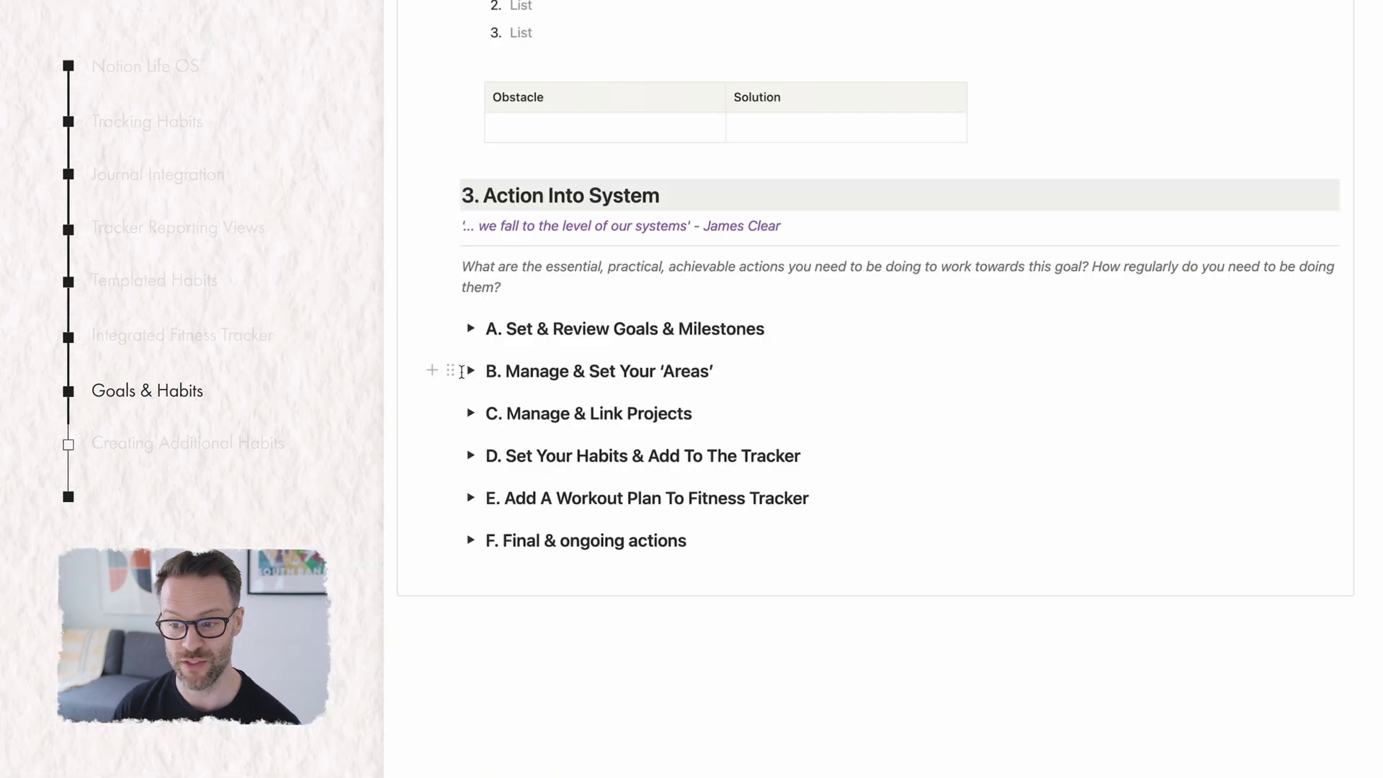
{"action": "left_click", "coordinate": [472, 371]}
{"action": "scroll", "coordinate": [751, 418], "scroll_direction": "down", "scroll_amount": 5}
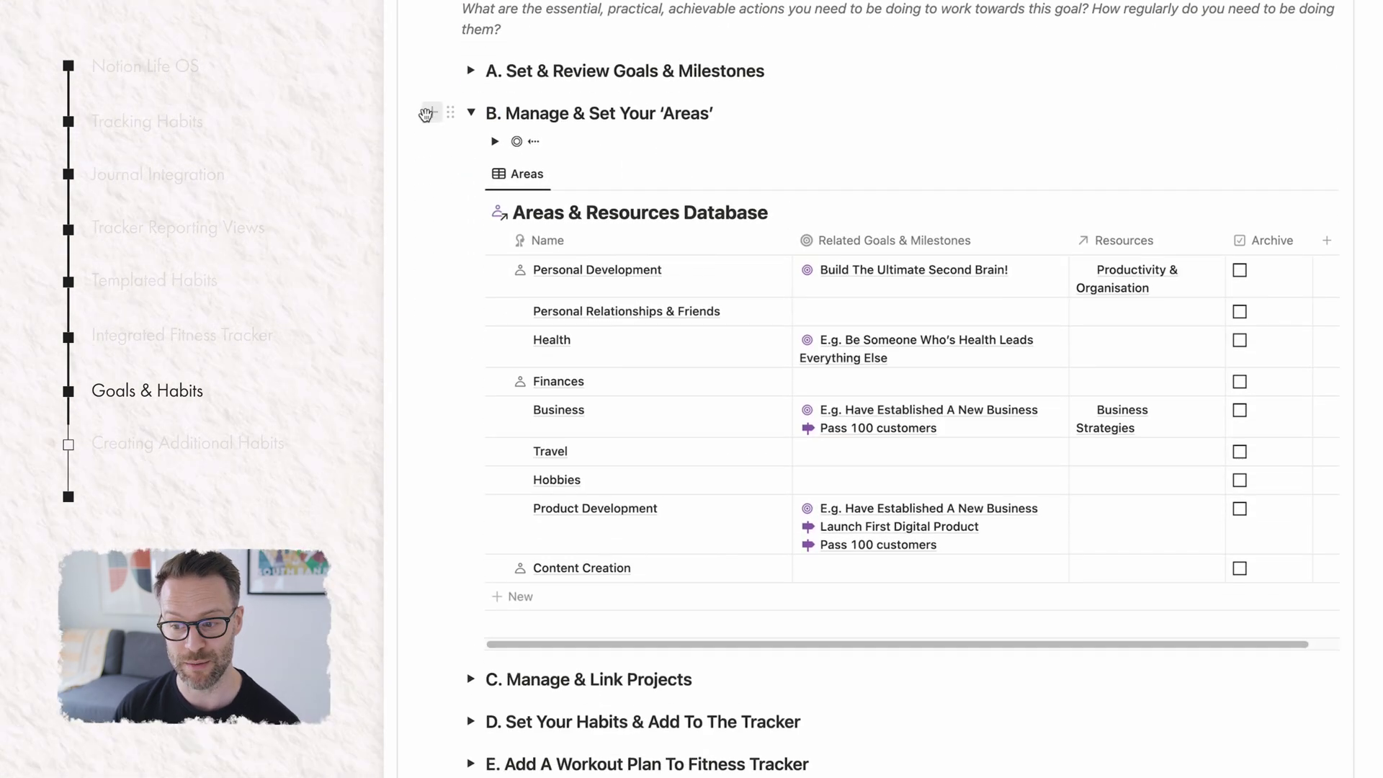
{"action": "left_click", "coordinate": [472, 113]}
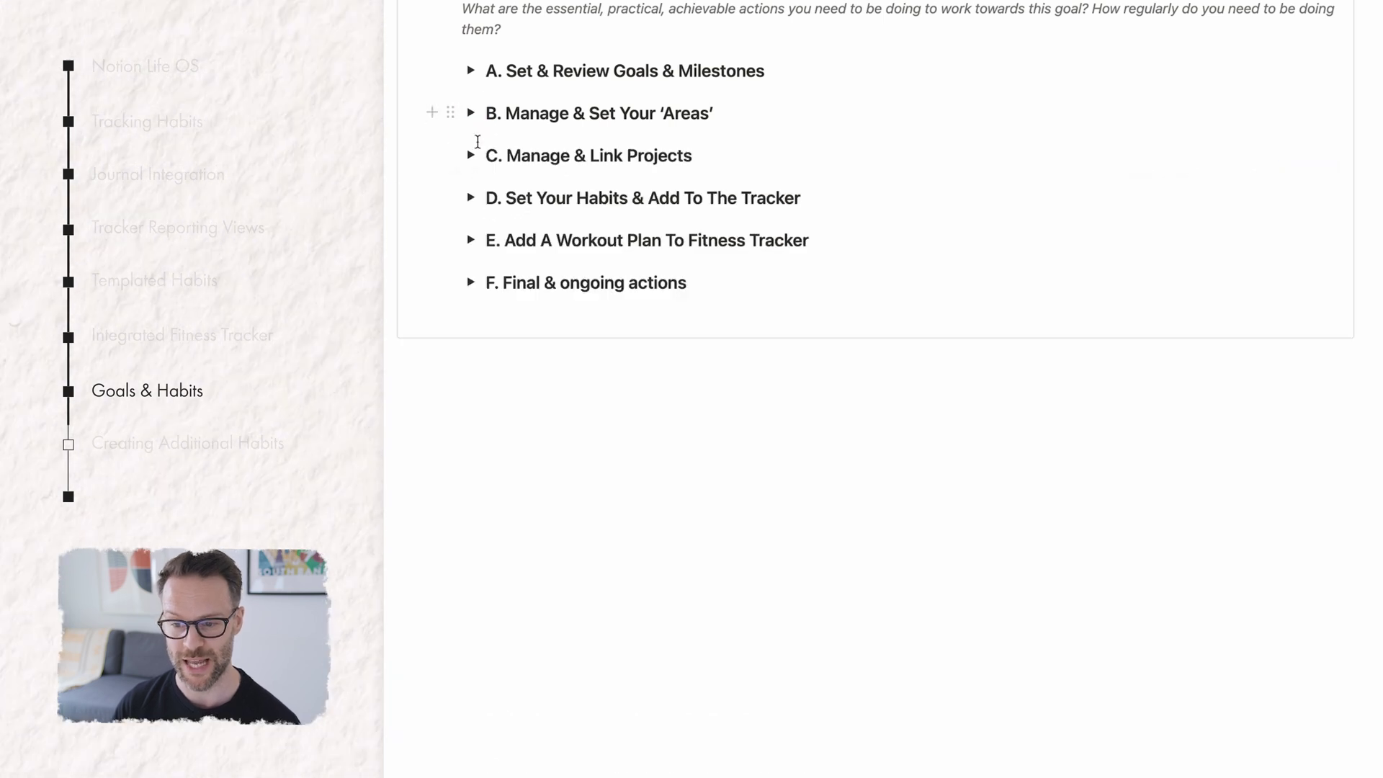
{"action": "left_click", "coordinate": [471, 157]}
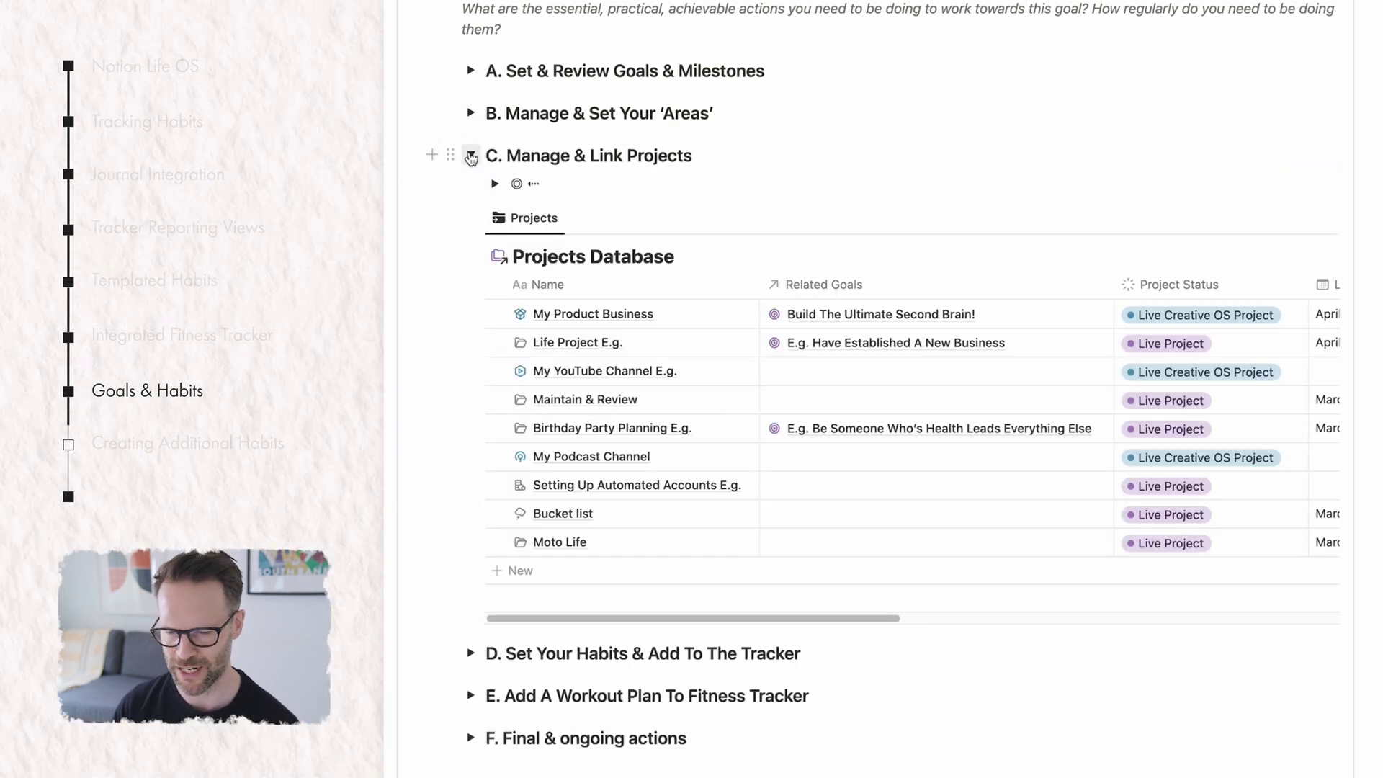
{"action": "left_click", "coordinate": [471, 156]}
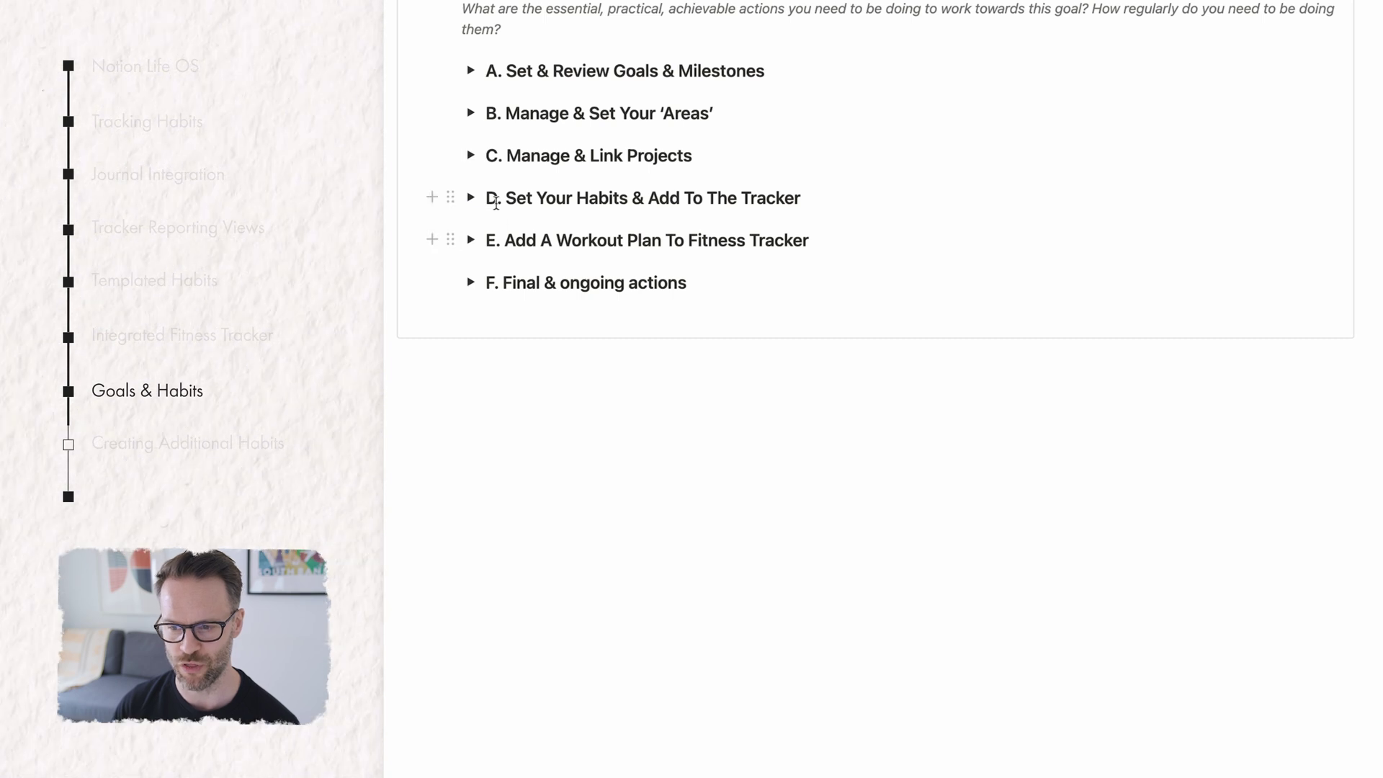
Expand the habits section and add the year 2024 to Habit 2 - Running's Add To Year
{"action": "left_click", "coordinate": [471, 199]}
{"action": "scroll", "coordinate": [864, 395], "scroll_direction": "down", "scroll_amount": 2}
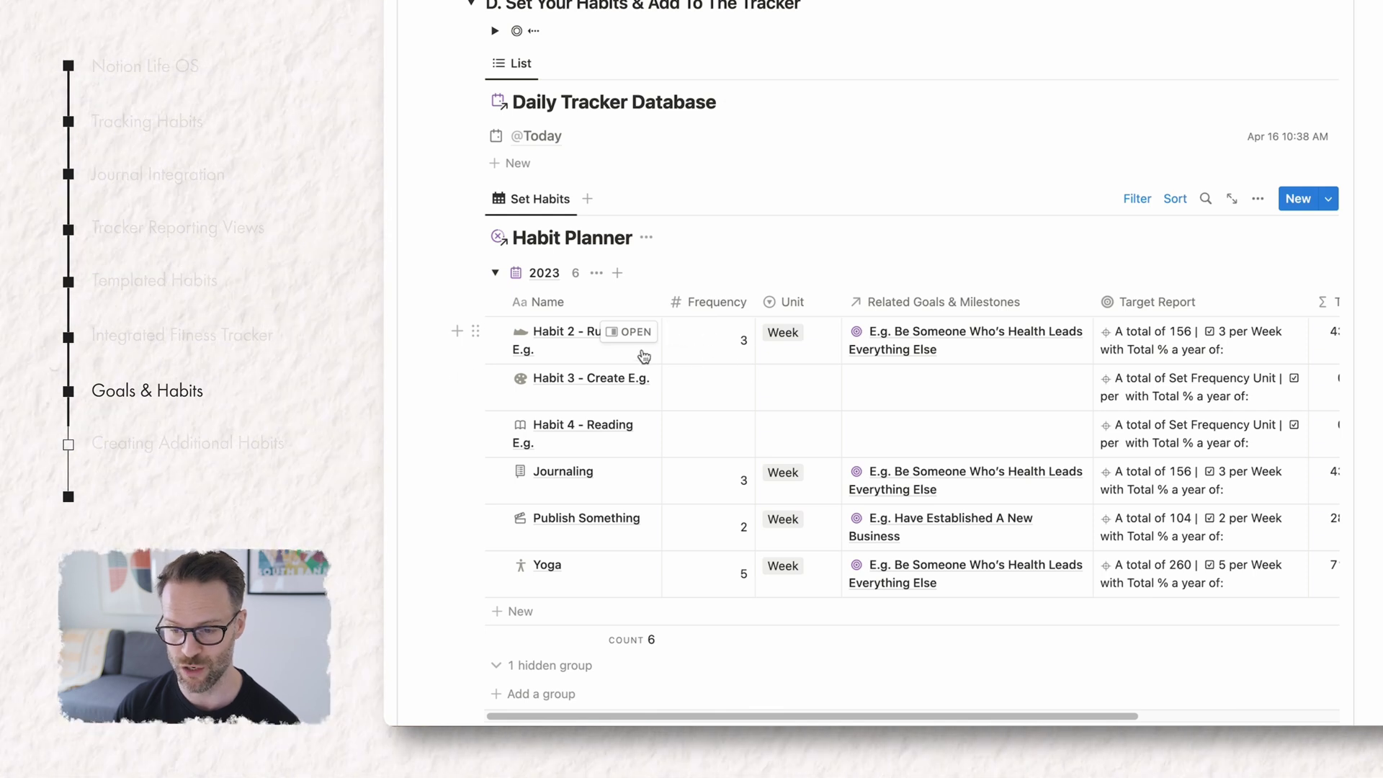
{"action": "scroll", "coordinate": [666, 371], "scroll_direction": "down", "scroll_amount": 3}
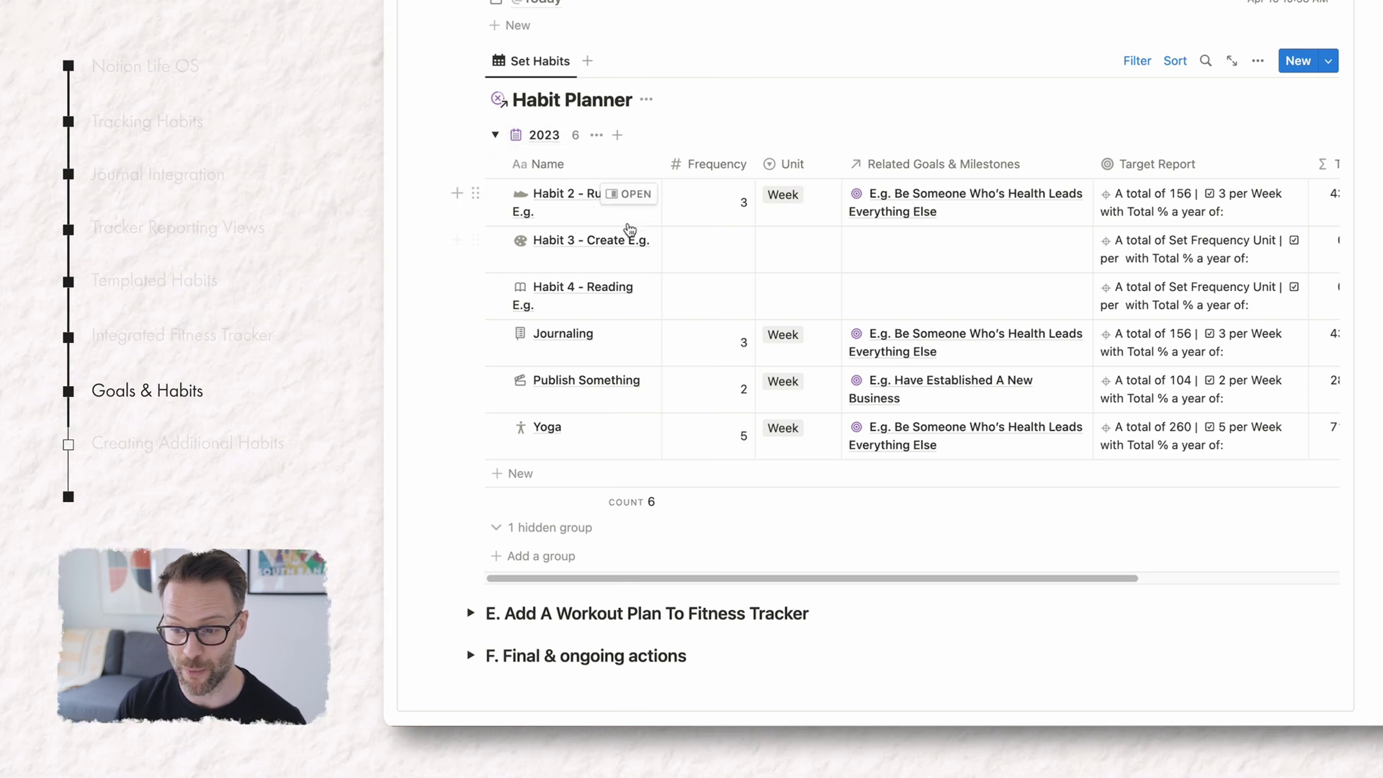
{"action": "scroll", "coordinate": [611, 230], "scroll_direction": "down", "scroll_amount": 1}
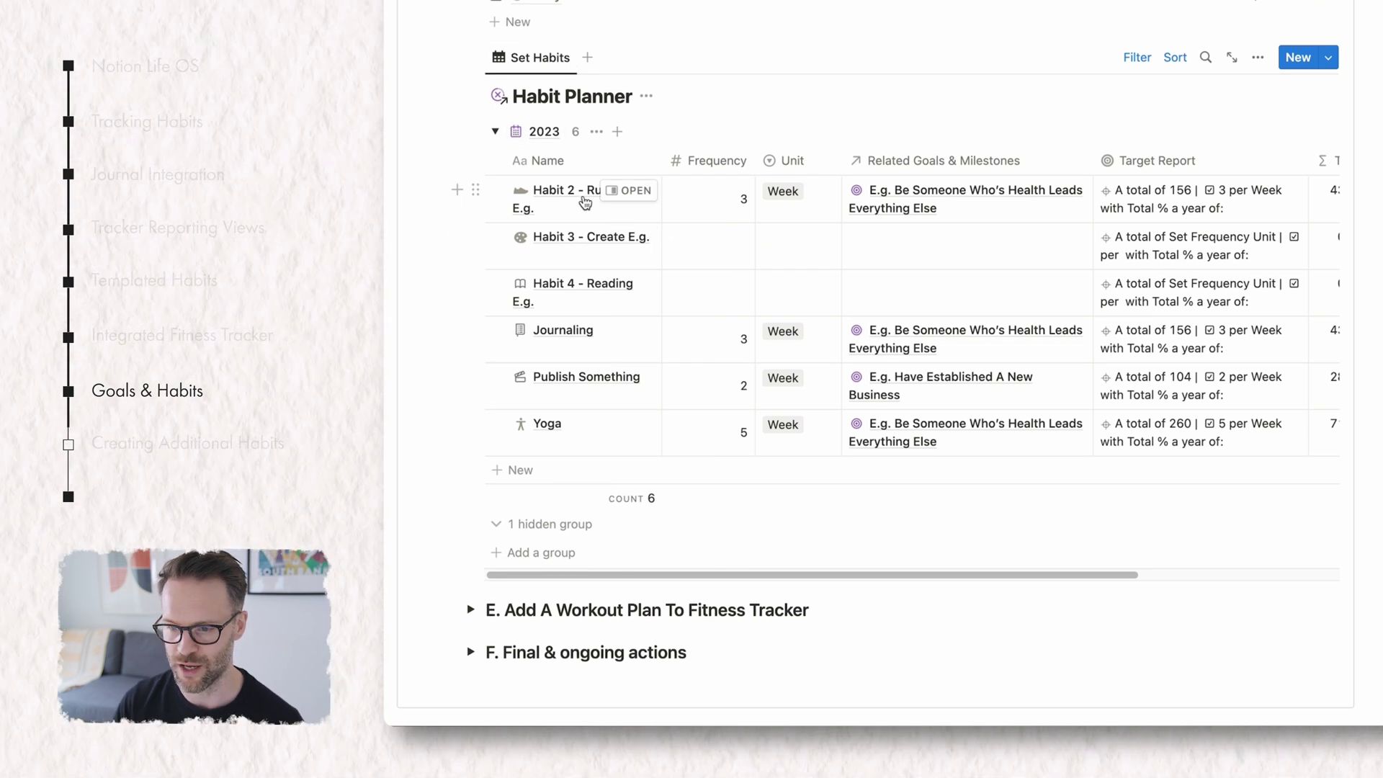
{"action": "left_click", "coordinate": [631, 191]}
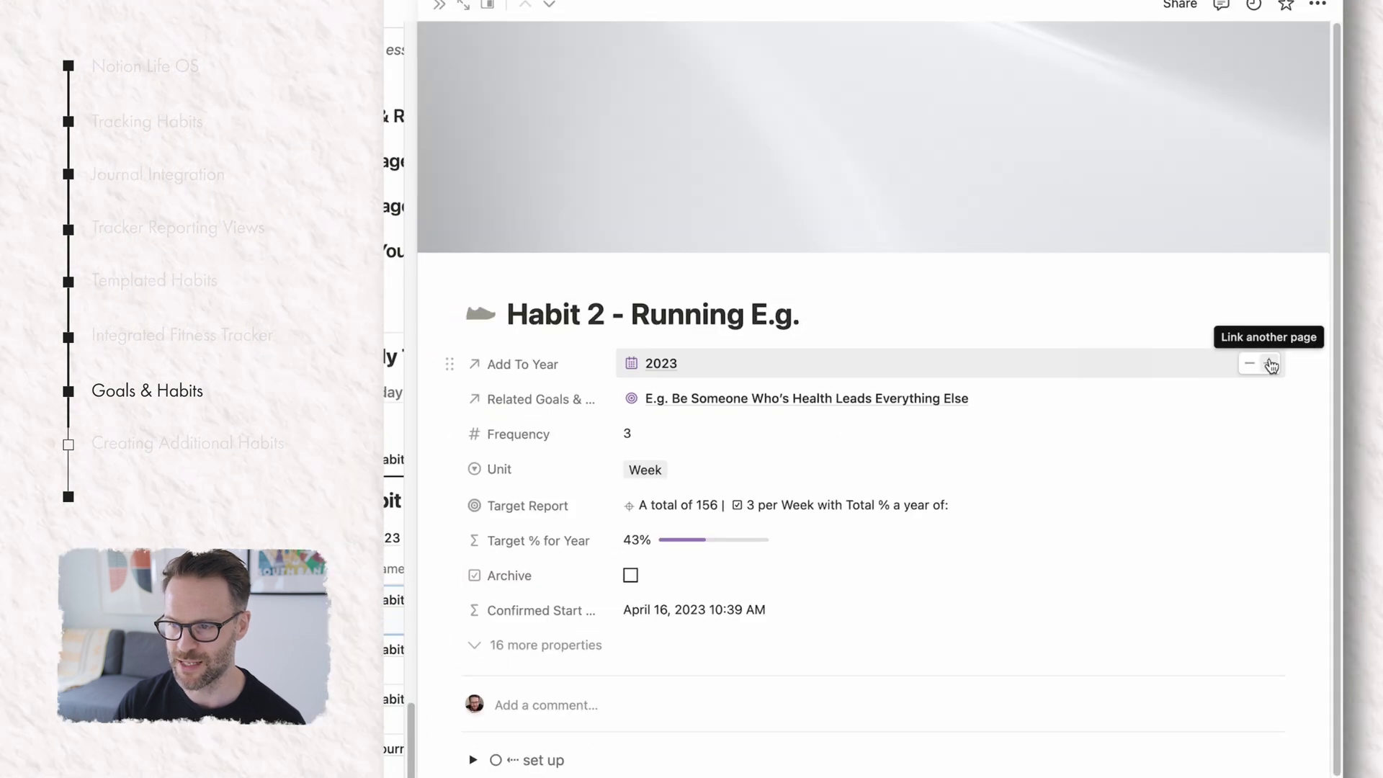
{"action": "left_click", "coordinate": [1271, 366]}
{"action": "left_click", "coordinate": [664, 423]}
{"action": "left_click", "coordinate": [931, 315]}
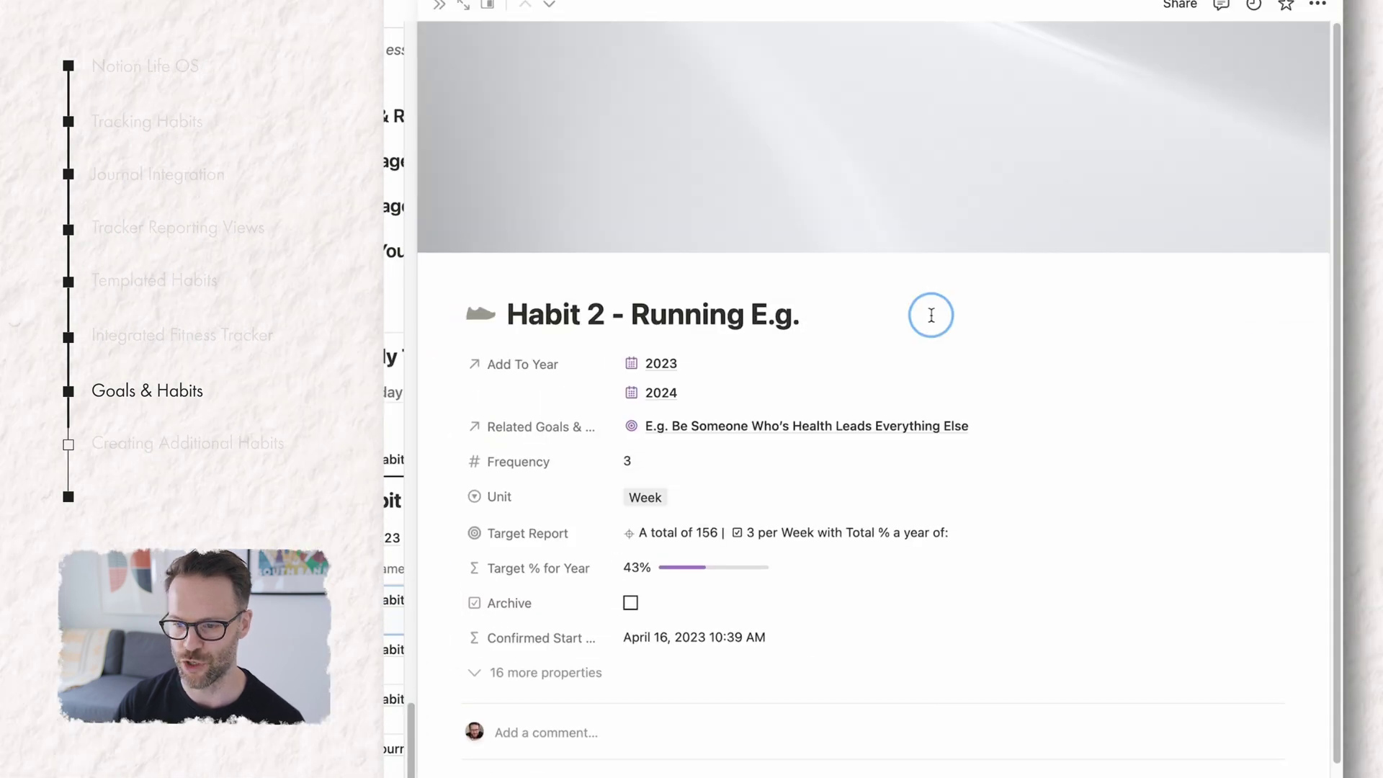
{"action": "key", "text": "Escape"}
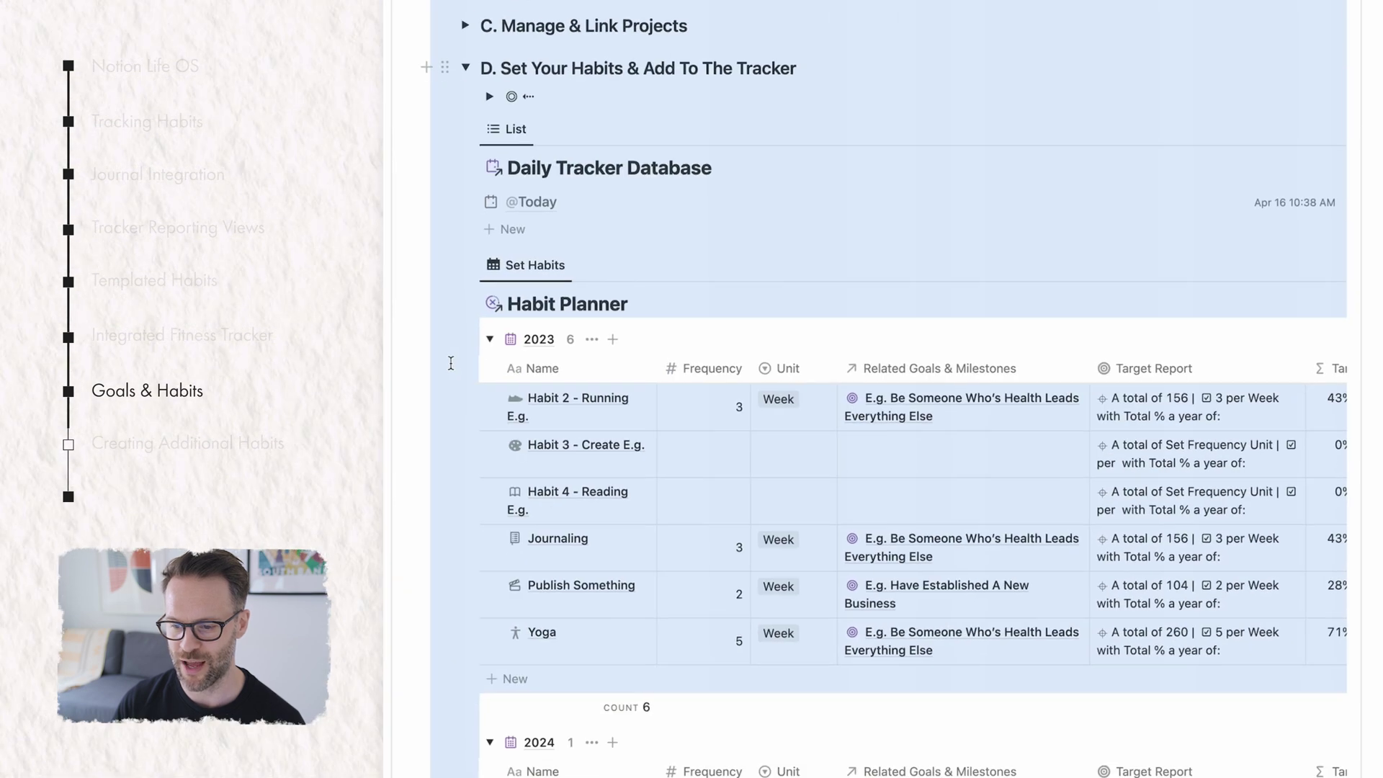
{"action": "scroll", "coordinate": [766, 559], "scroll_direction": "down", "scroll_amount": 10}
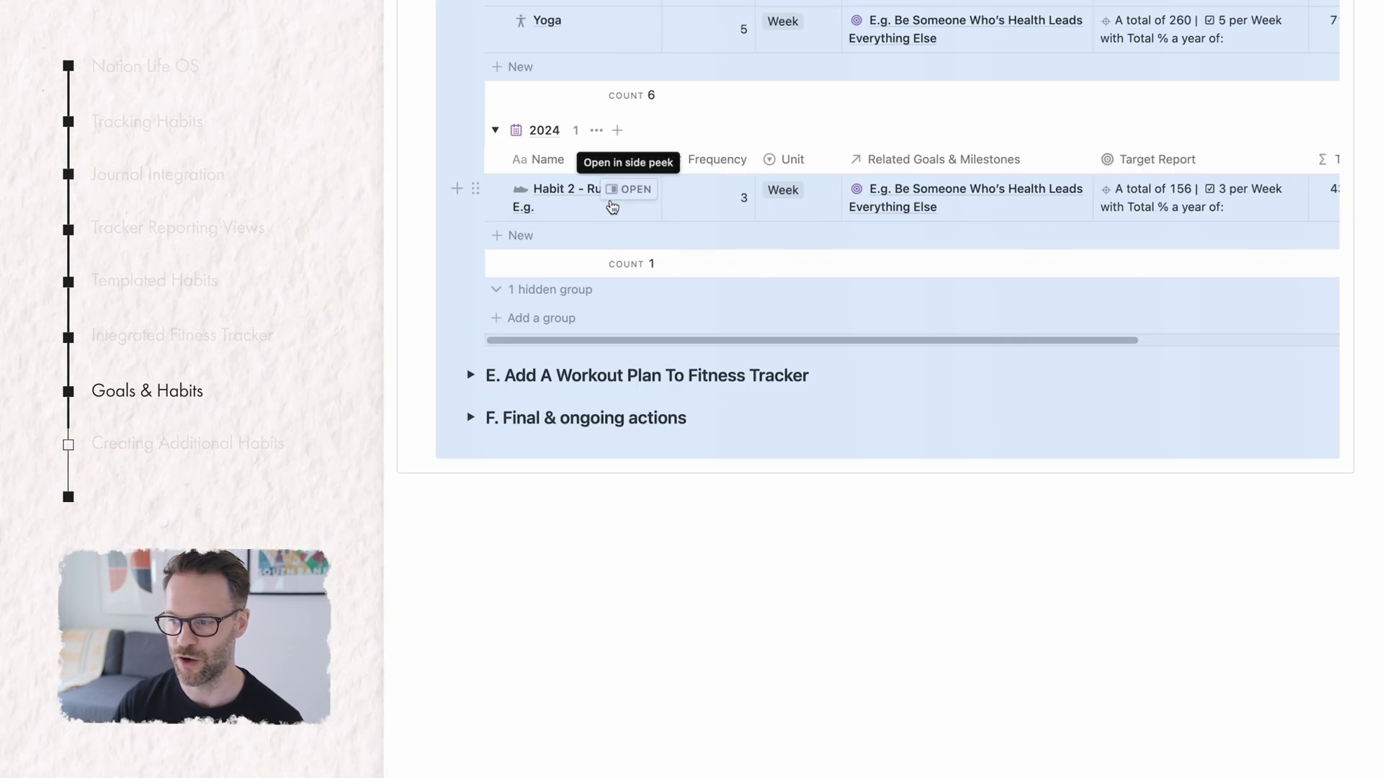
{"action": "scroll", "coordinate": [649, 213], "scroll_direction": "up", "scroll_amount": 1}
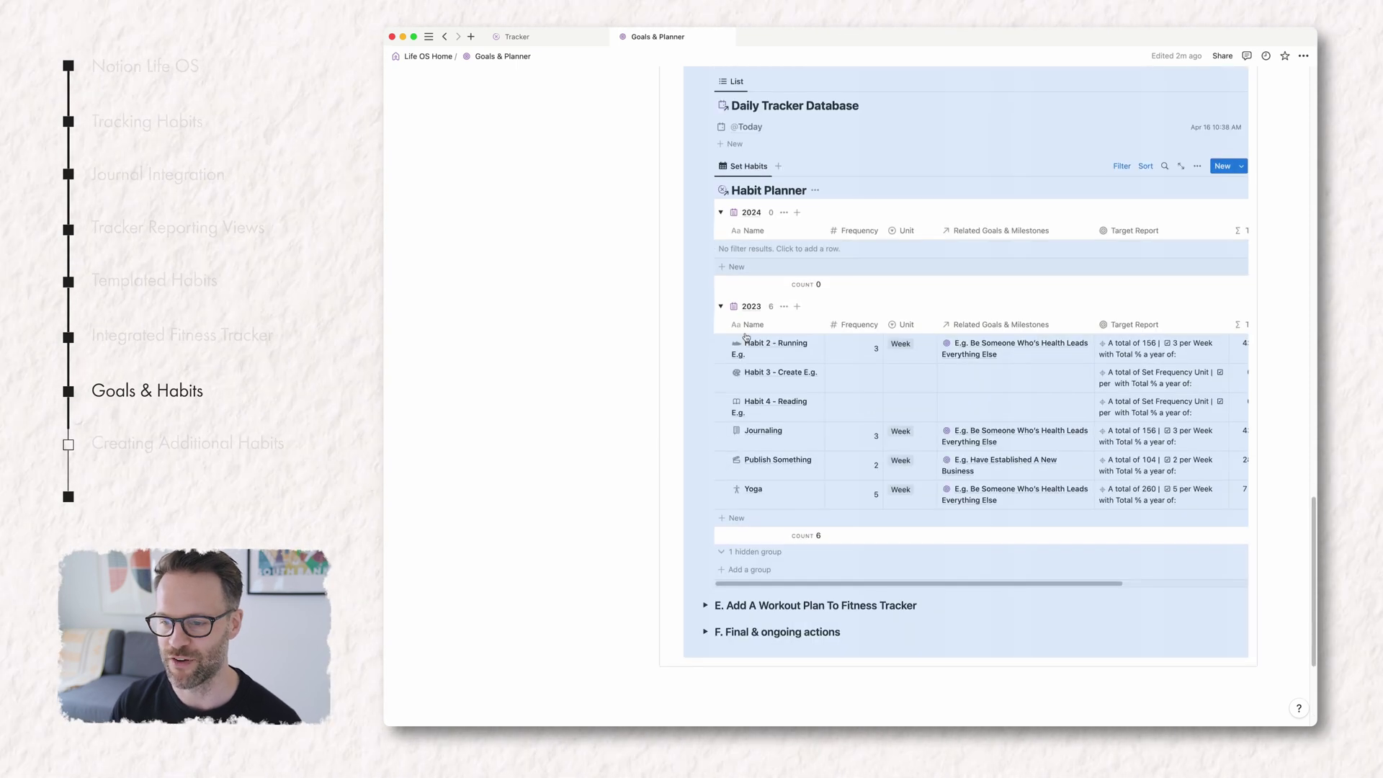
Duplicate the Running habit into the 2024 group and set its frequency to 4 per week
{"action": "left_click", "coordinate": [706, 344]}
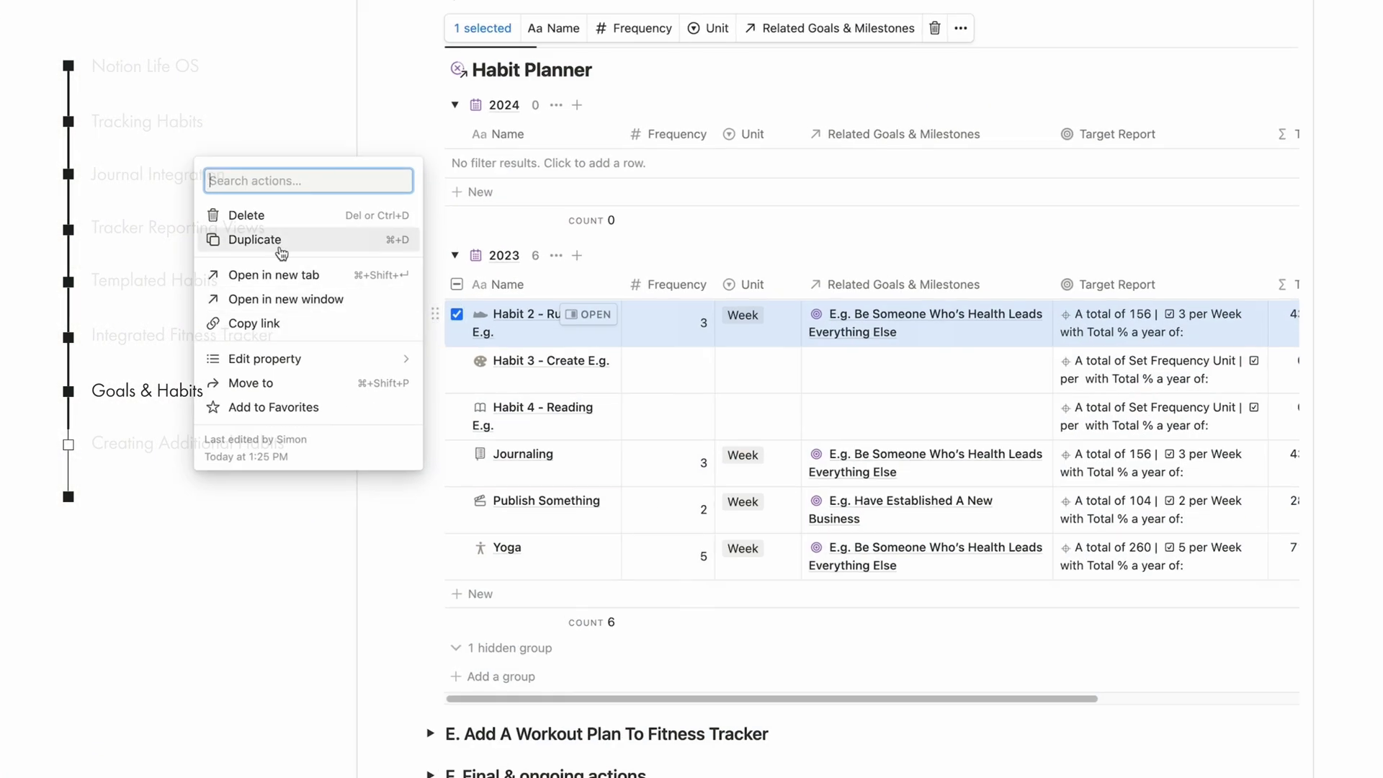
{"action": "left_click", "coordinate": [279, 241]}
{"action": "left_click_drag", "start_coordinate": [434, 360], "coordinate": [492, 180]}
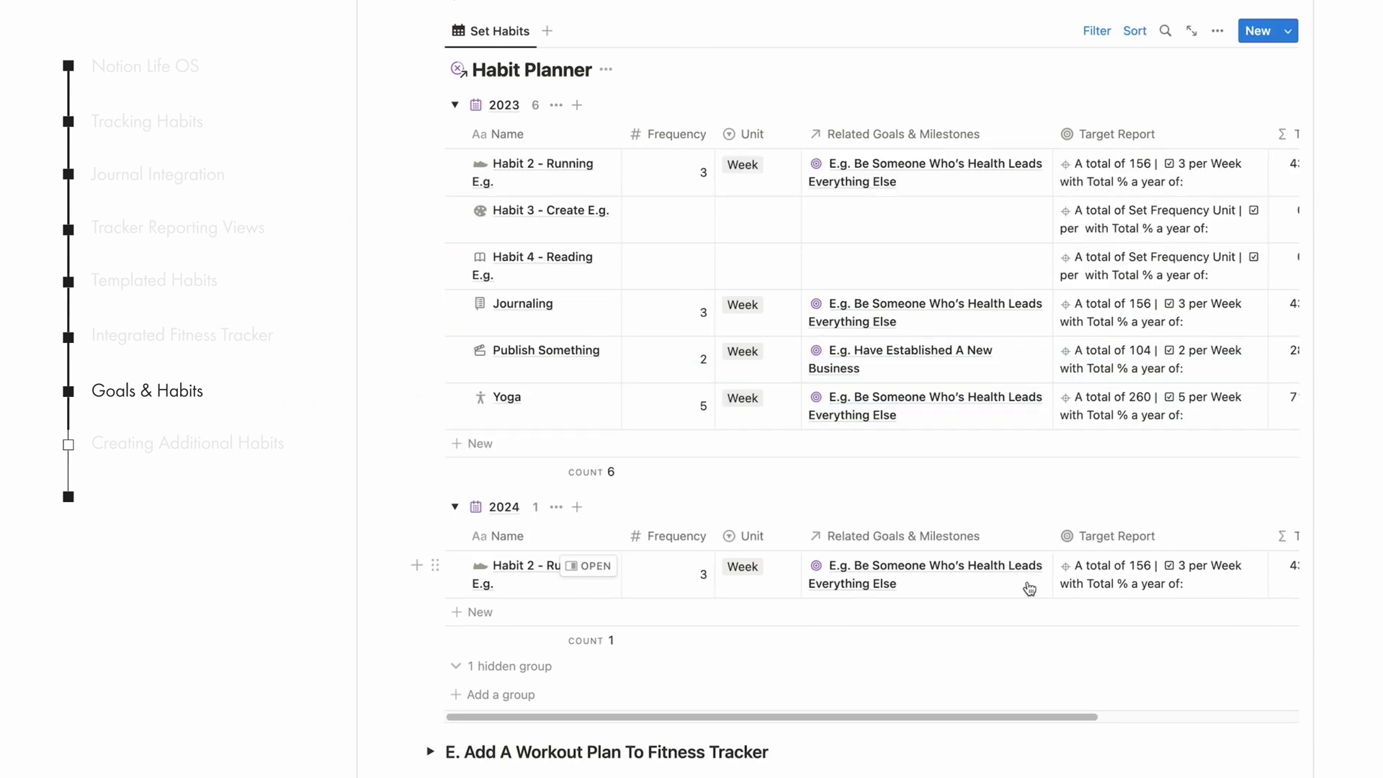
{"action": "left_click", "coordinate": [588, 567]}
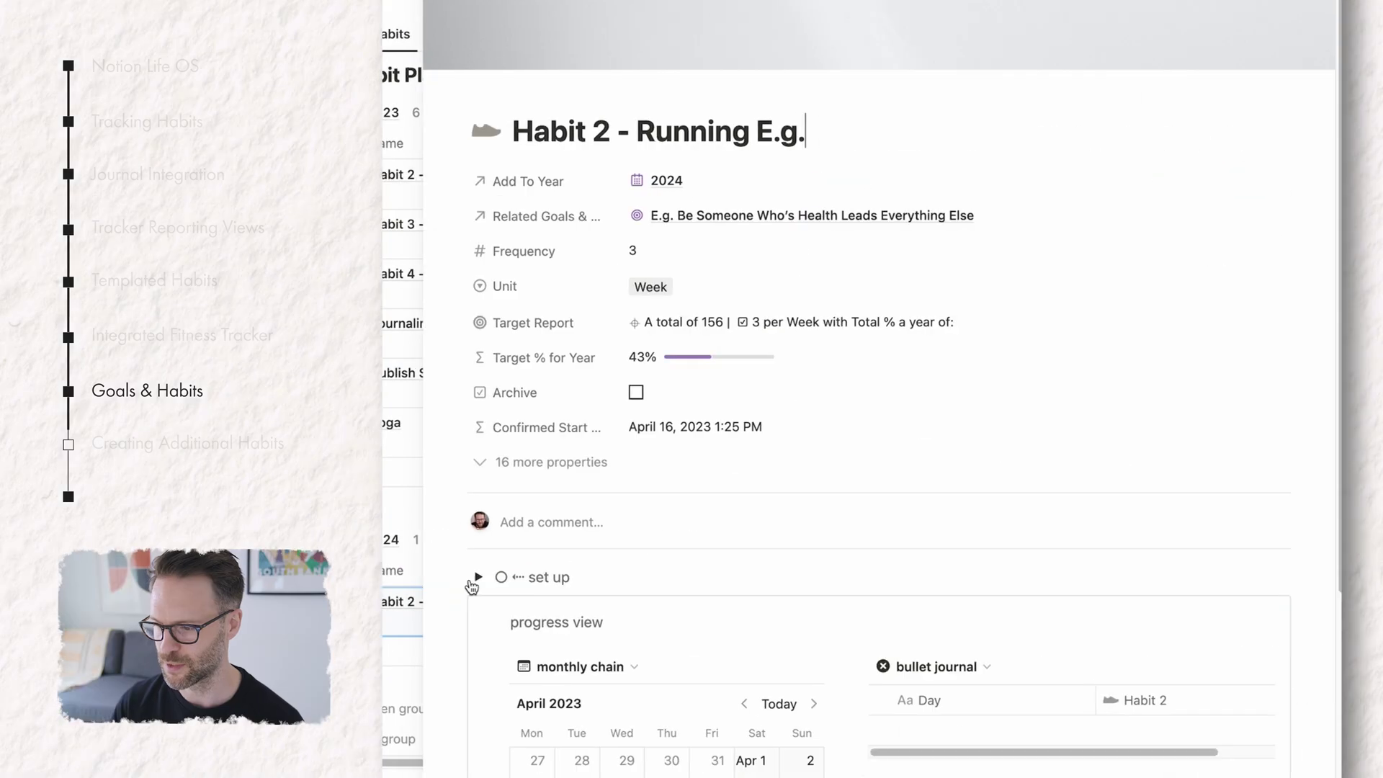
{"action": "left_click", "coordinate": [631, 252]}
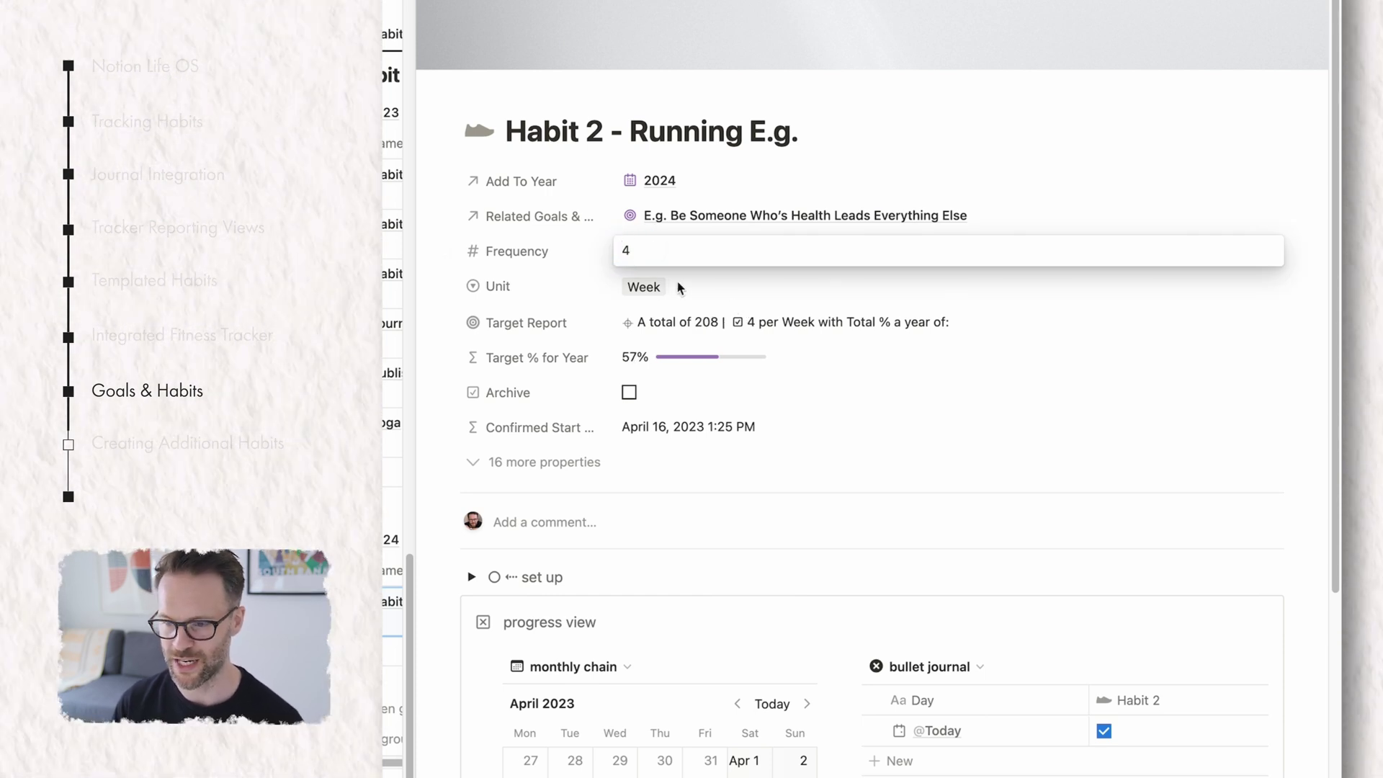
{"action": "key", "text": "Escape"}
{"action": "key", "text": "Escape"}
{"action": "scroll", "coordinate": [619, 432], "scroll_direction": "down", "scroll_amount": 2}
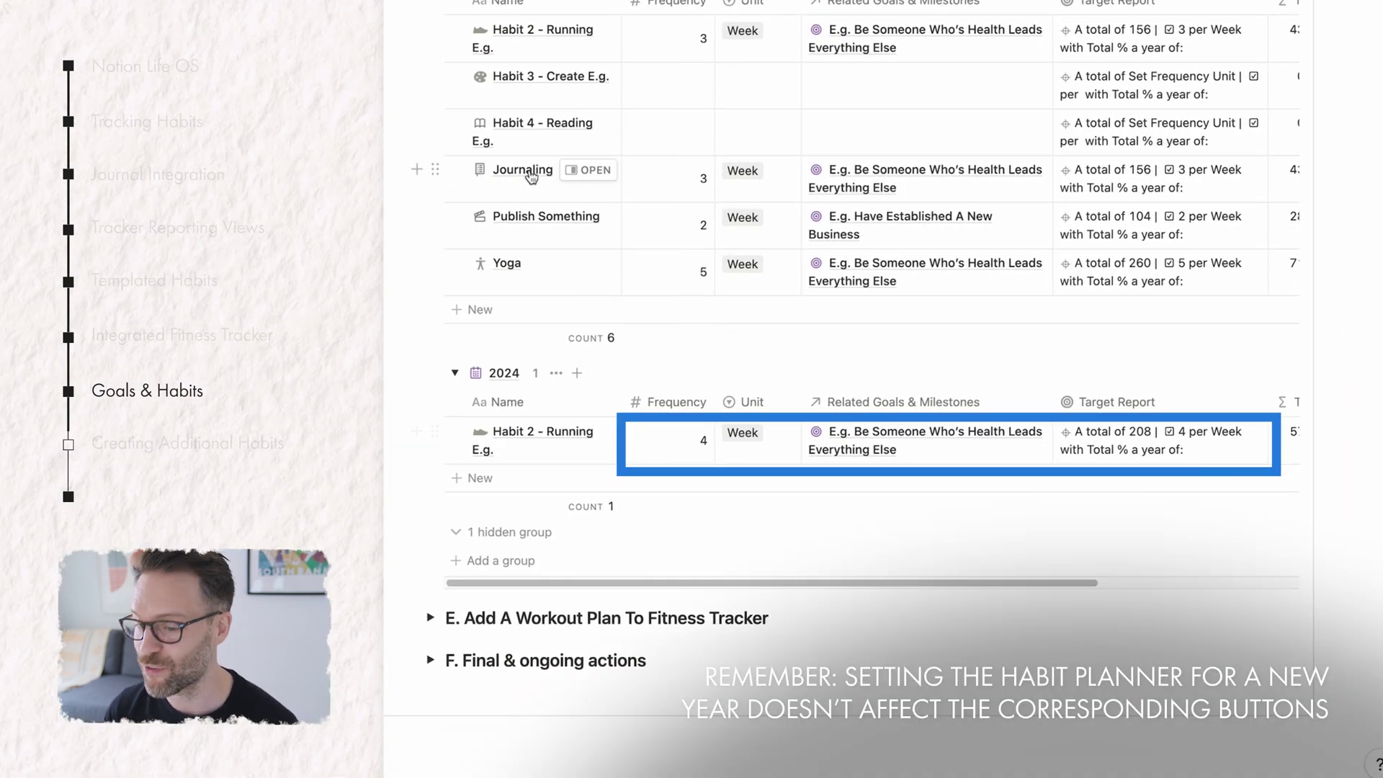
Check Habit 3's name and Unit cells without changing them
{"action": "scroll", "coordinate": [551, 322], "scroll_direction": "up", "scroll_amount": 3}
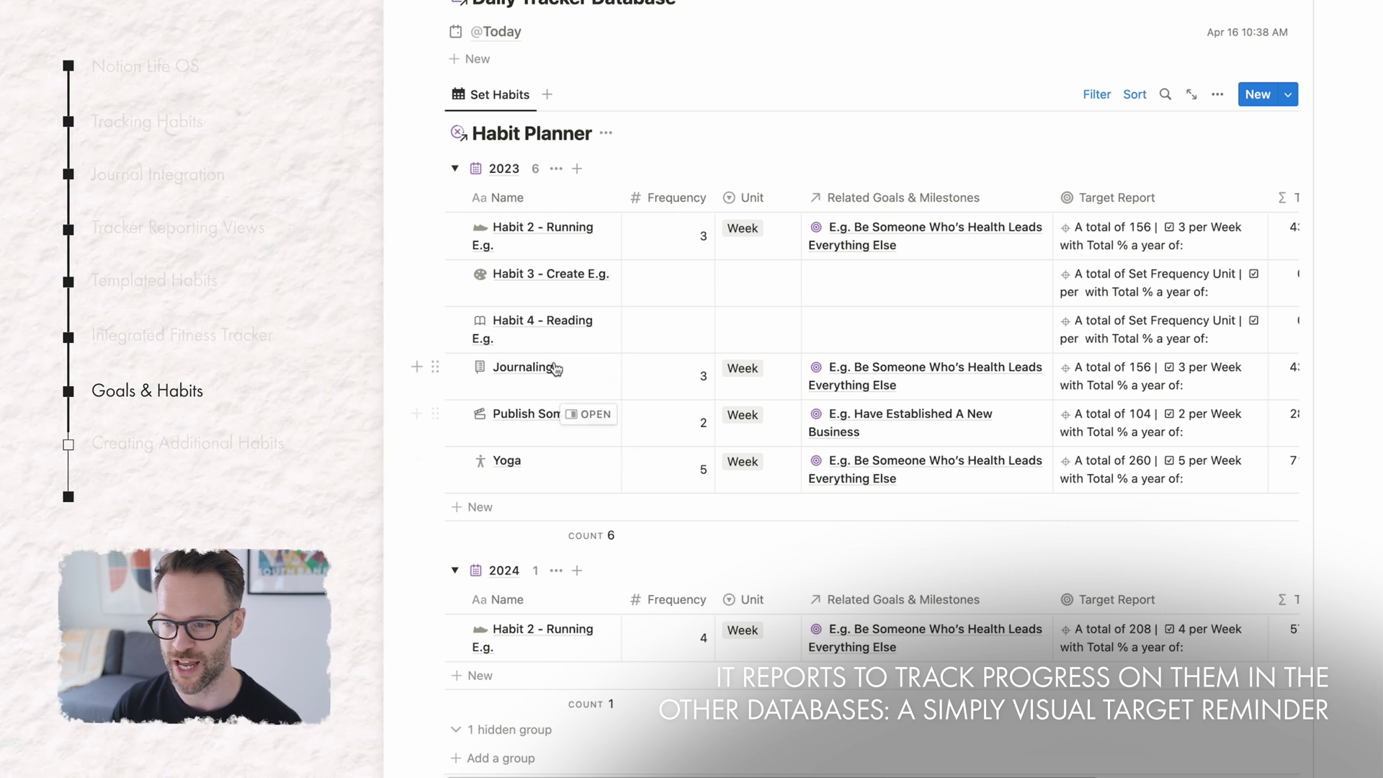
{"action": "left_click", "coordinate": [551, 285]}
{"action": "key", "text": "Escape"}
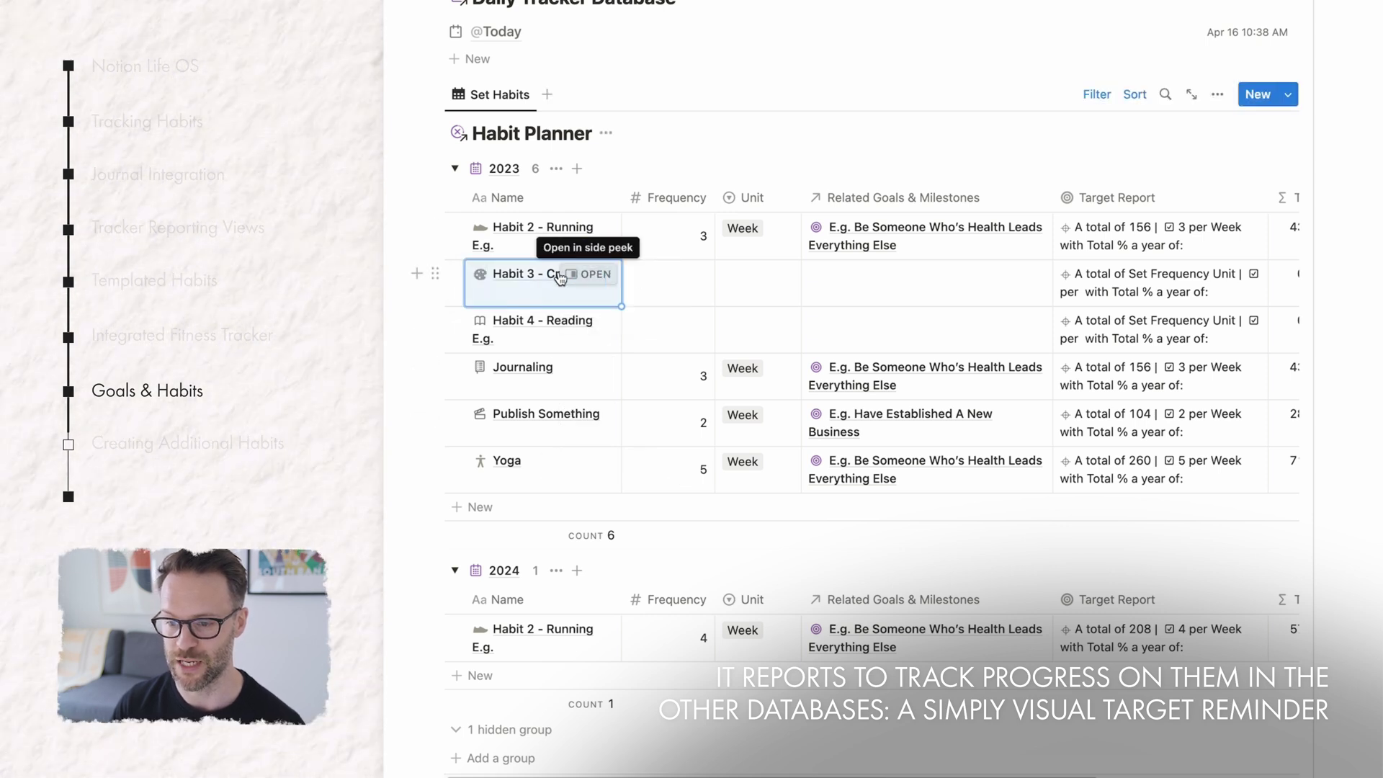
{"action": "left_click", "coordinate": [731, 292]}
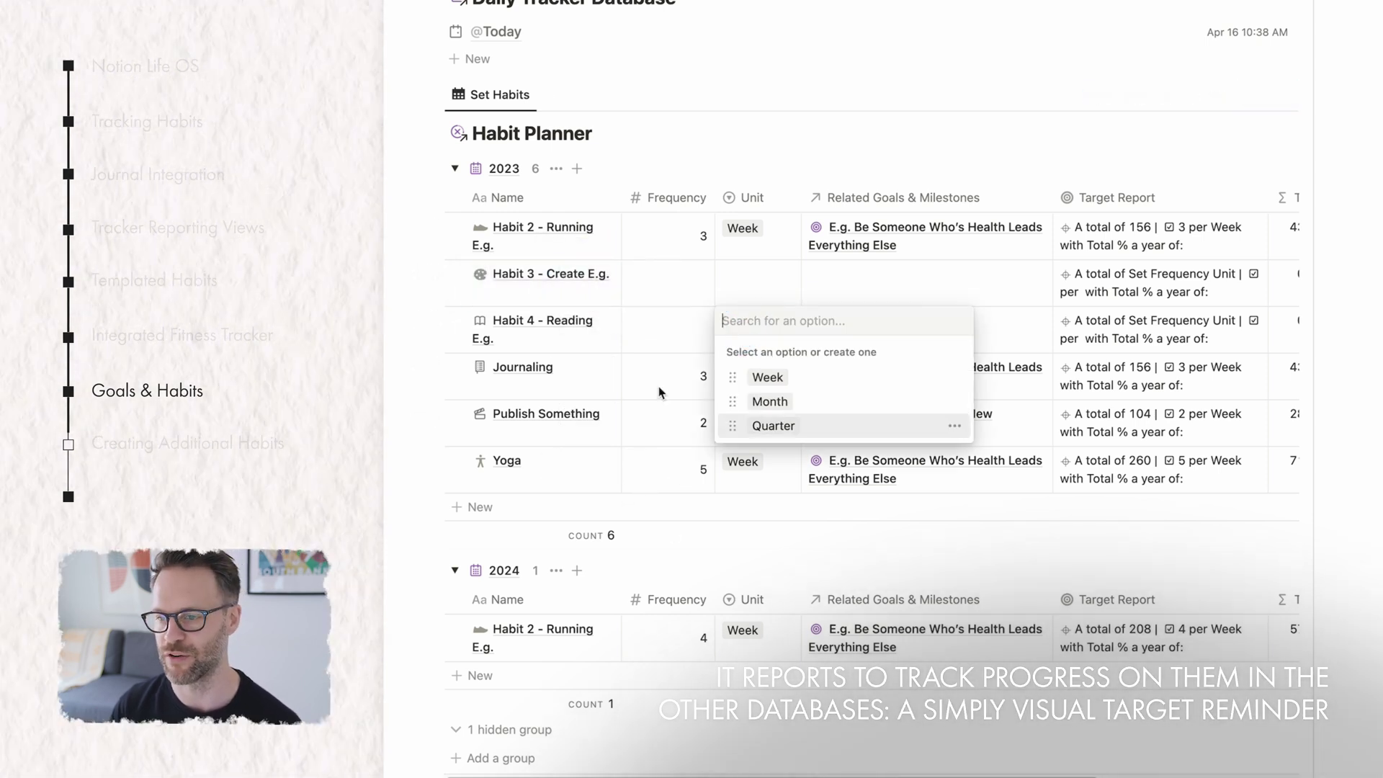
{"action": "left_click", "coordinate": [730, 146]}
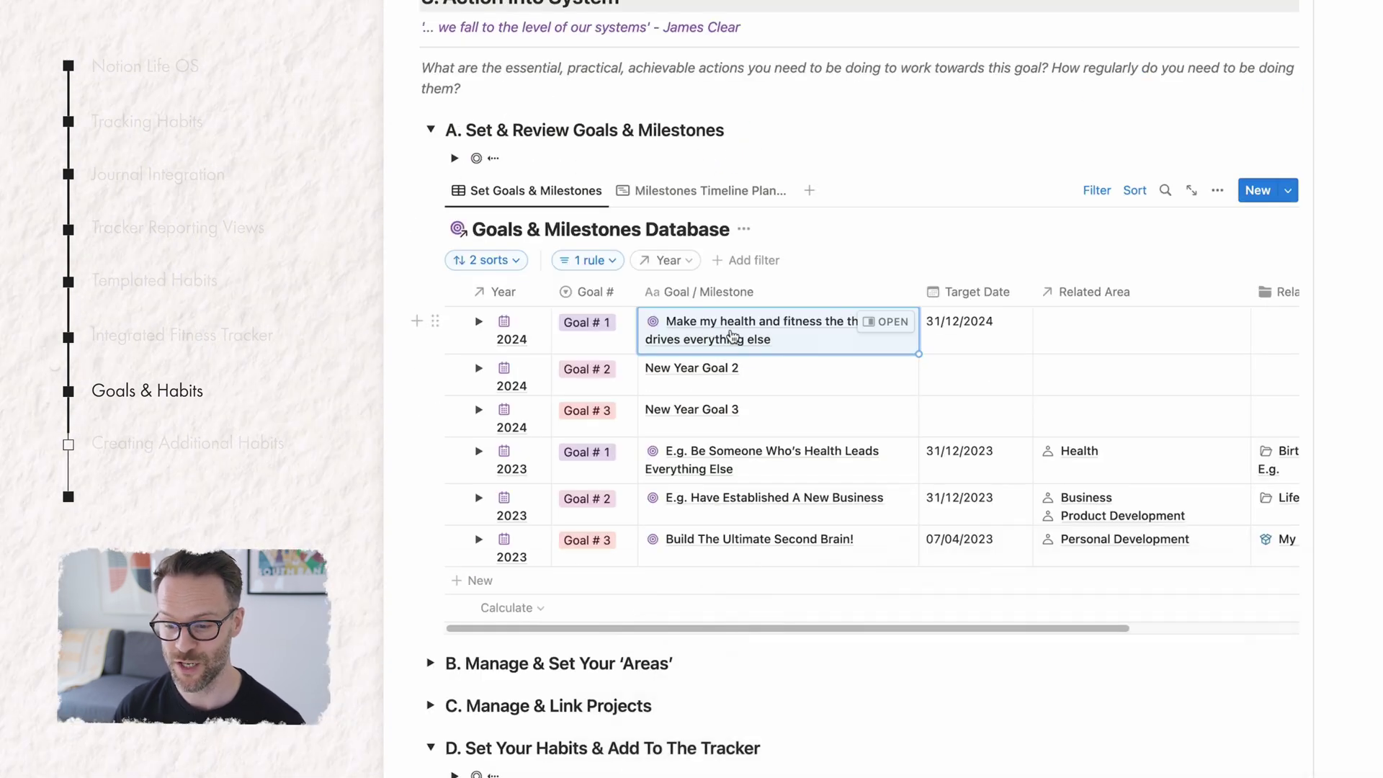
Relate the 2024 Running habit to the 'Make my health and fitness the thing that drives everything else' goal
{"action": "scroll", "coordinate": [731, 335], "scroll_direction": "down", "scroll_amount": 10}
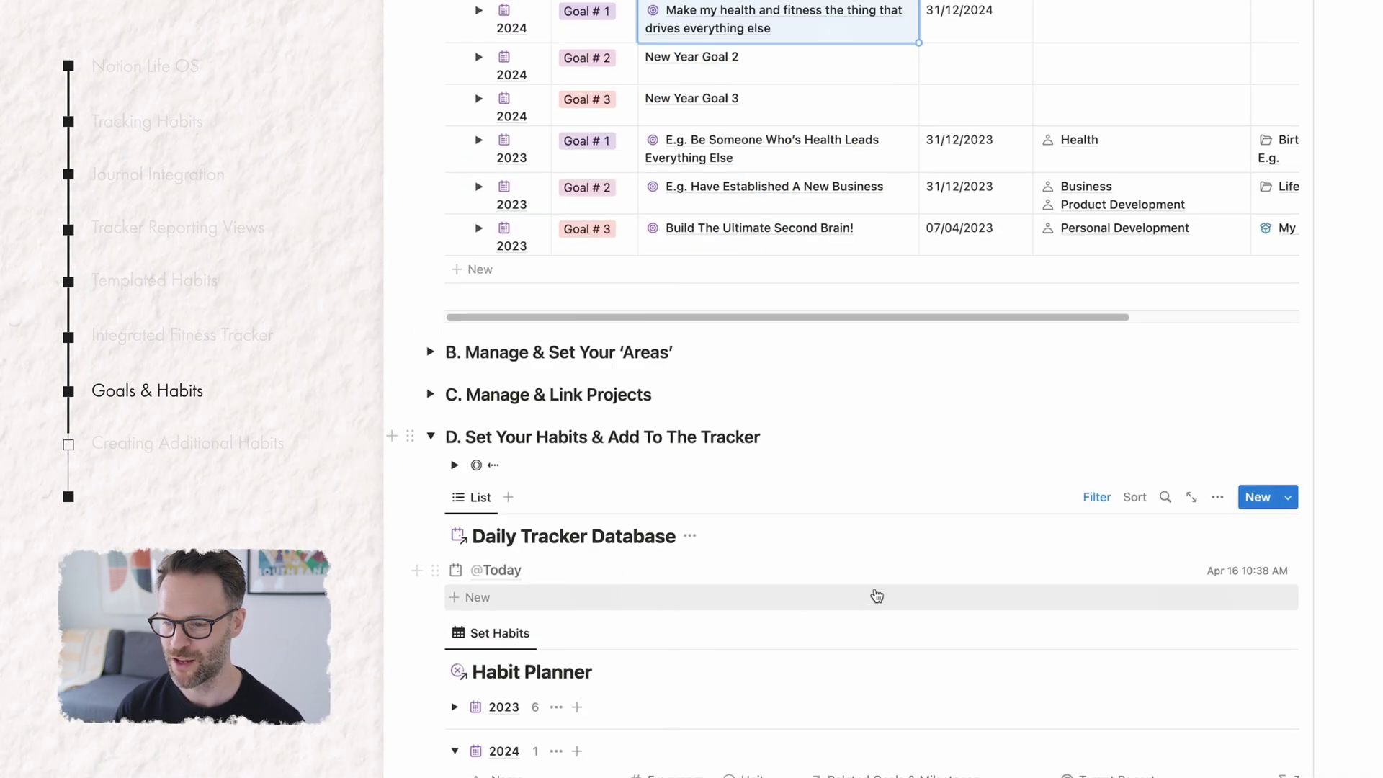
{"action": "left_click", "coordinate": [898, 460]}
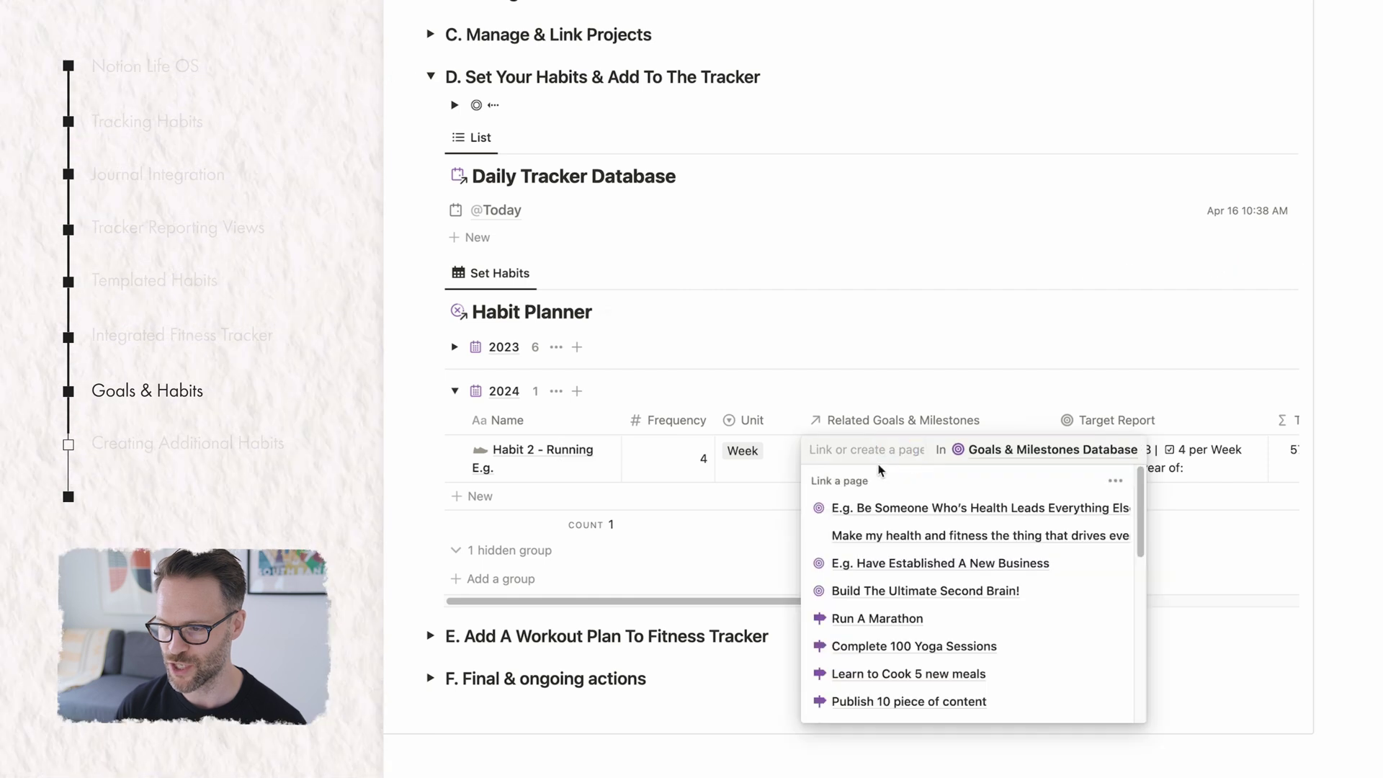
{"action": "left_click", "coordinate": [929, 537]}
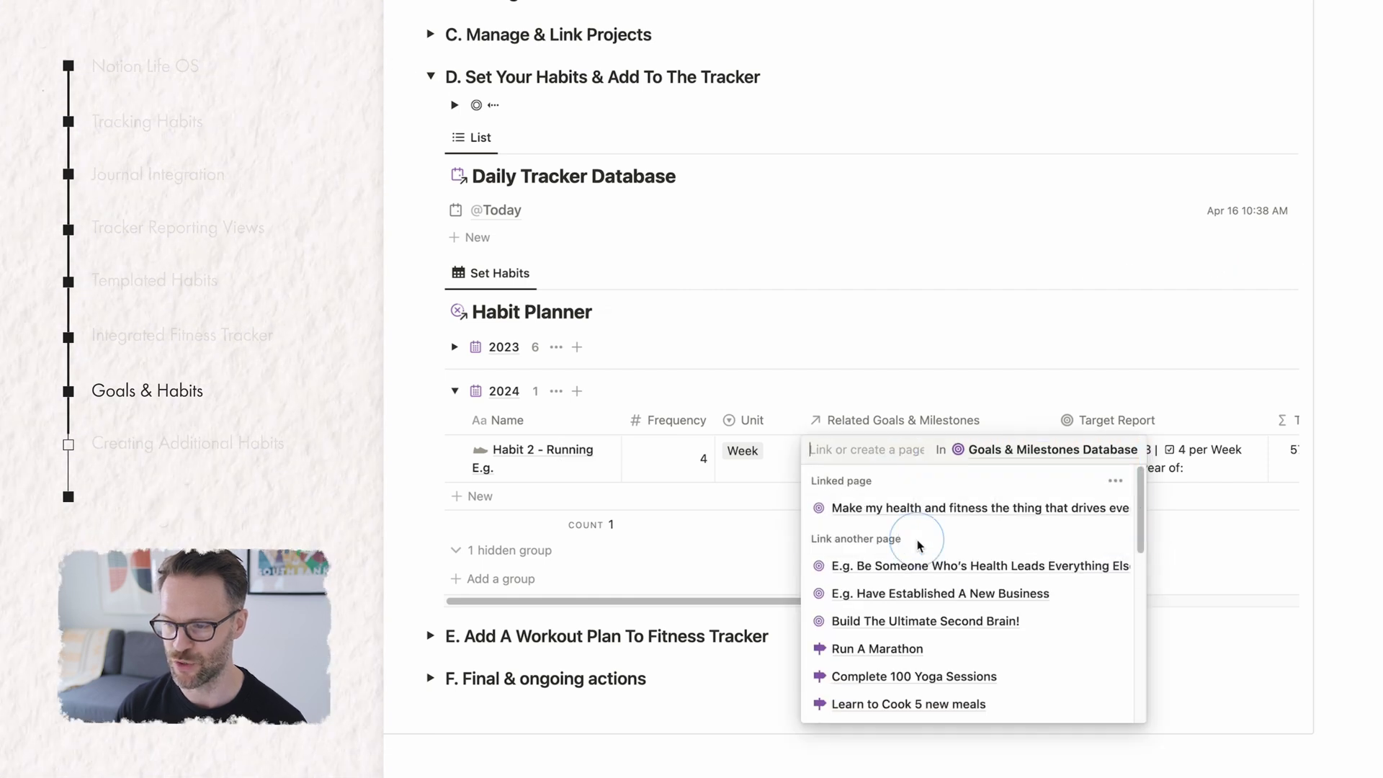
{"action": "key", "text": "Escape"}
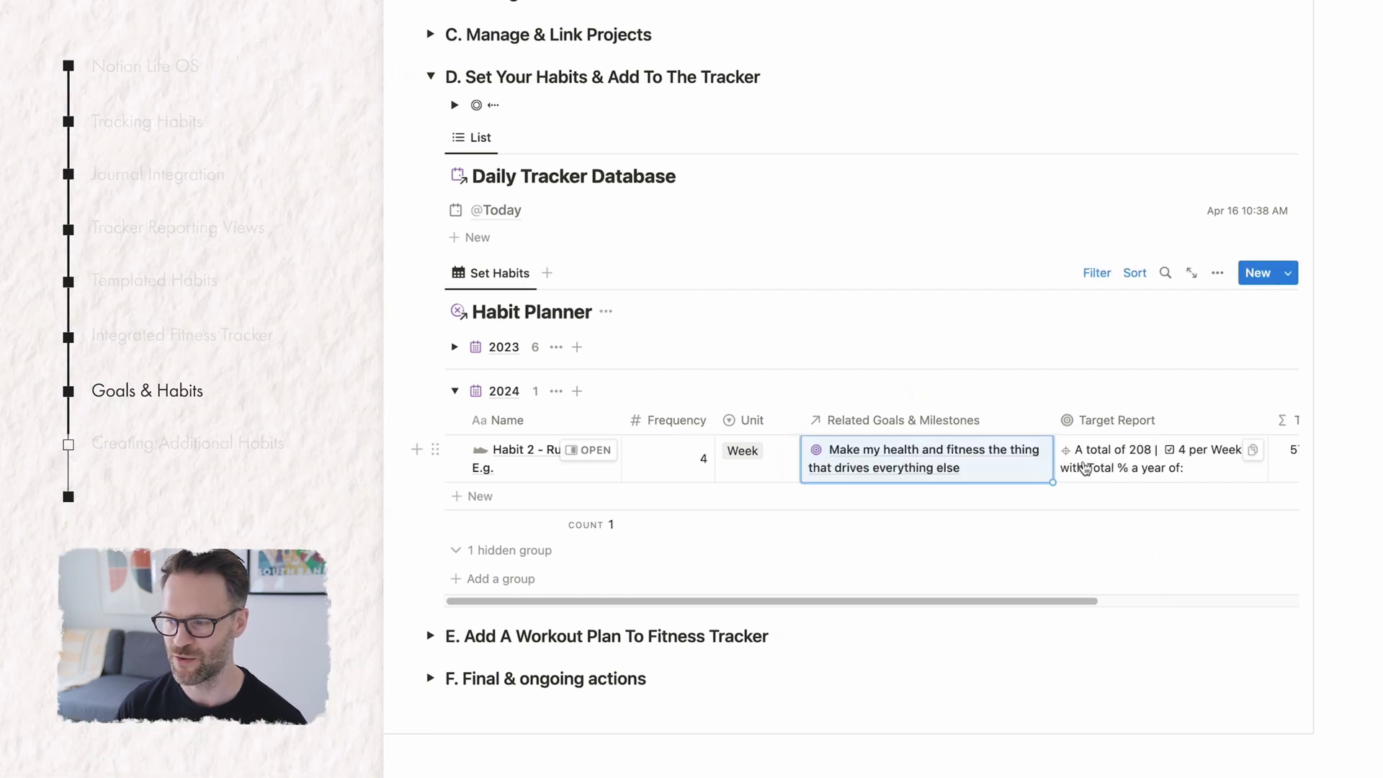
{"action": "scroll", "coordinate": [1086, 466], "scroll_direction": "right", "scroll_amount": 5}
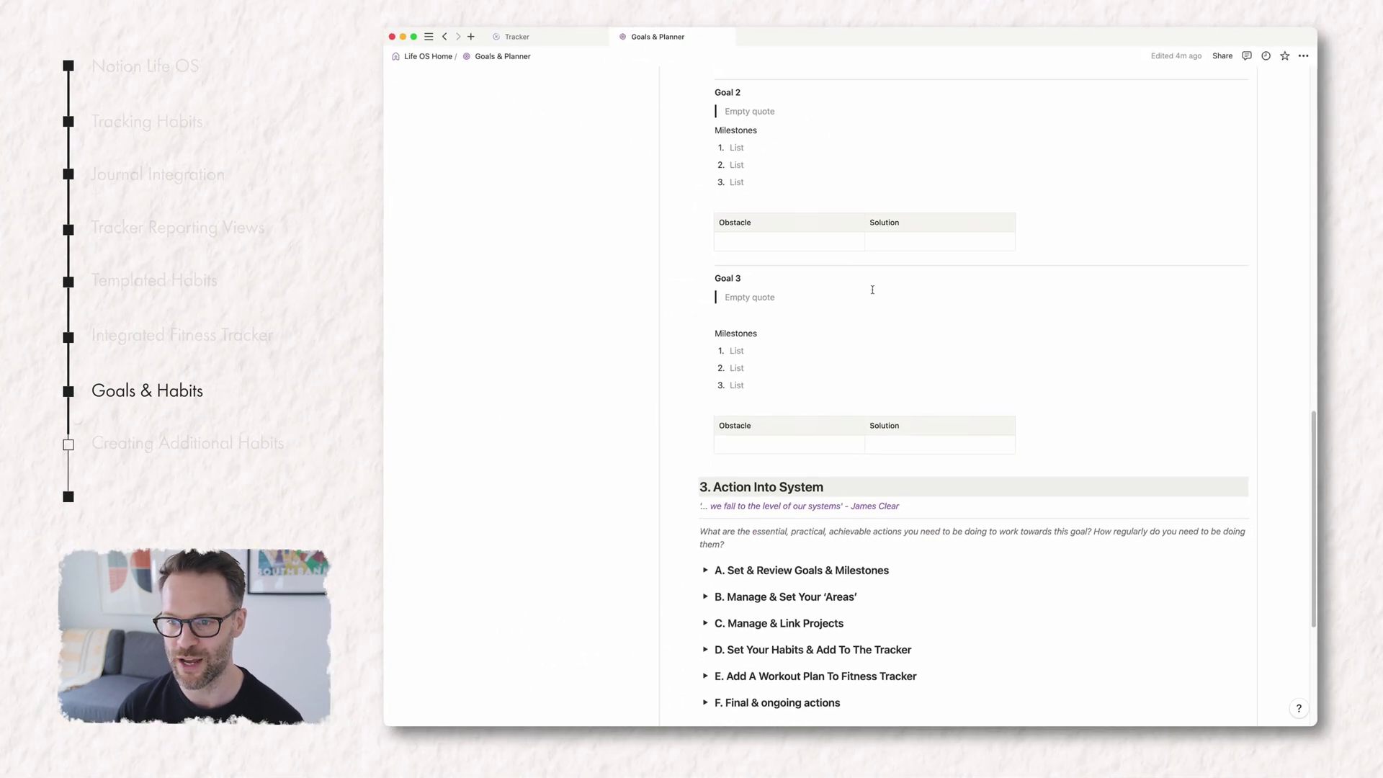
Go to the Tracker page and expand the habit planner showing the 2024 Running habit
{"action": "scroll", "coordinate": [873, 289], "scroll_direction": "up", "scroll_amount": 7}
{"action": "scroll", "coordinate": [874, 289], "scroll_direction": "up", "scroll_amount": 10}
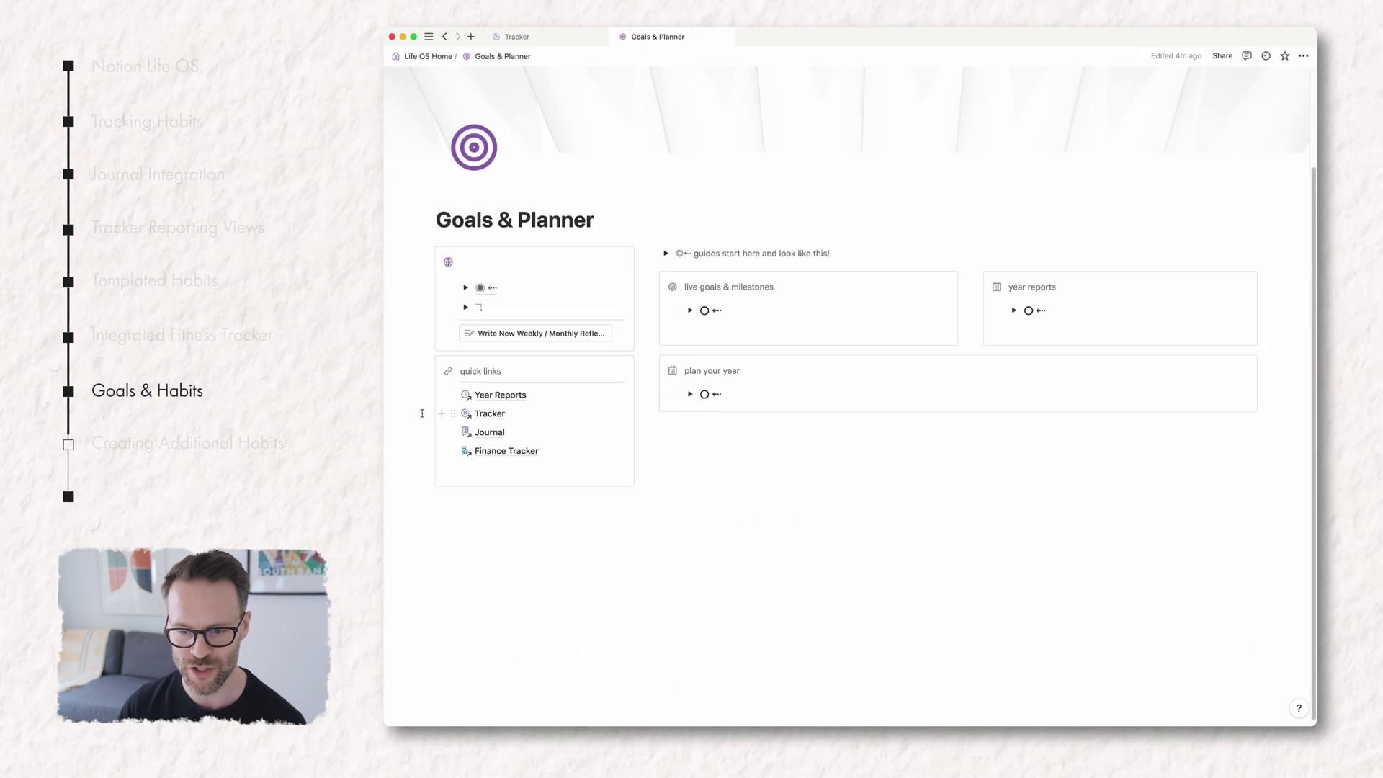
{"action": "left_click", "coordinate": [482, 415]}
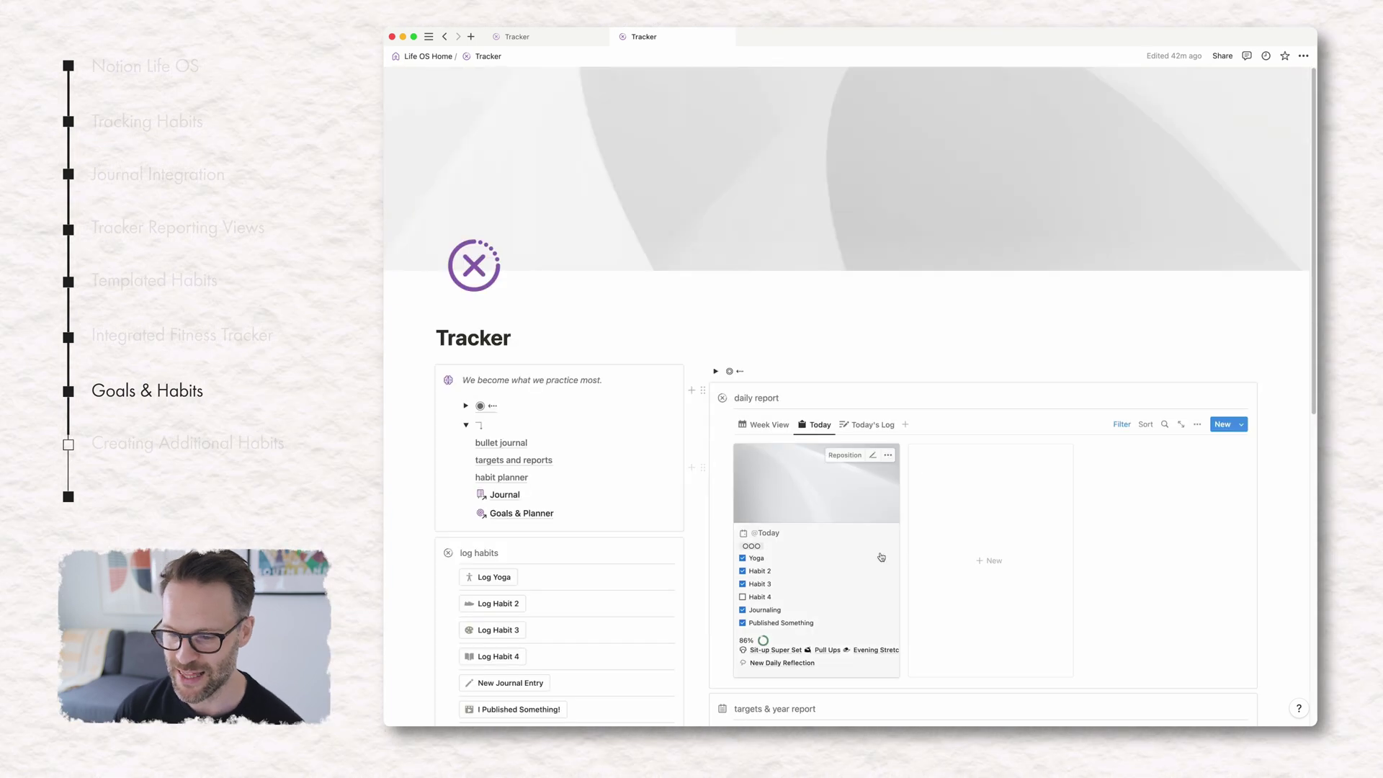
{"action": "scroll", "coordinate": [869, 466], "scroll_direction": "down", "scroll_amount": 10}
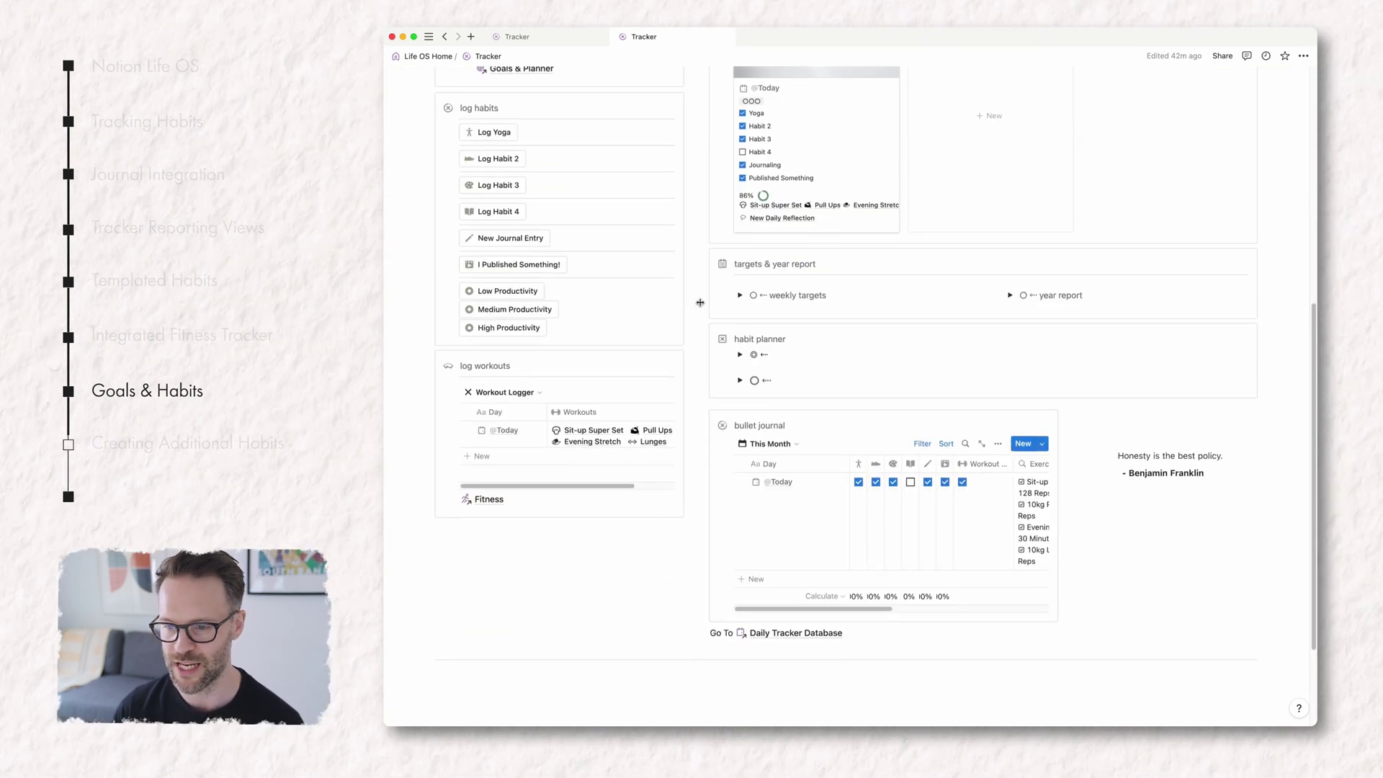
{"action": "left_click", "coordinate": [740, 381]}
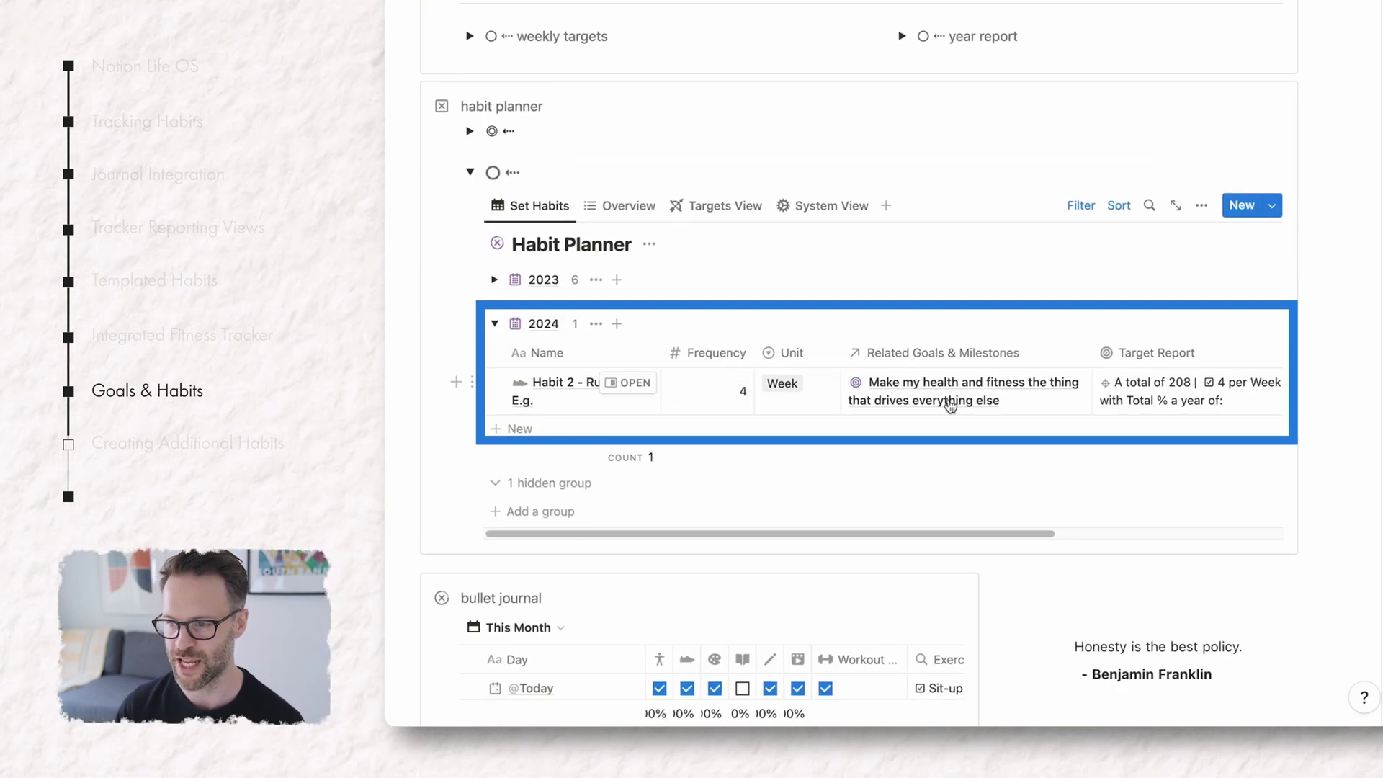
Switch the year report view from This Year to All Years, then collapse it
{"action": "left_click", "coordinate": [903, 36]}
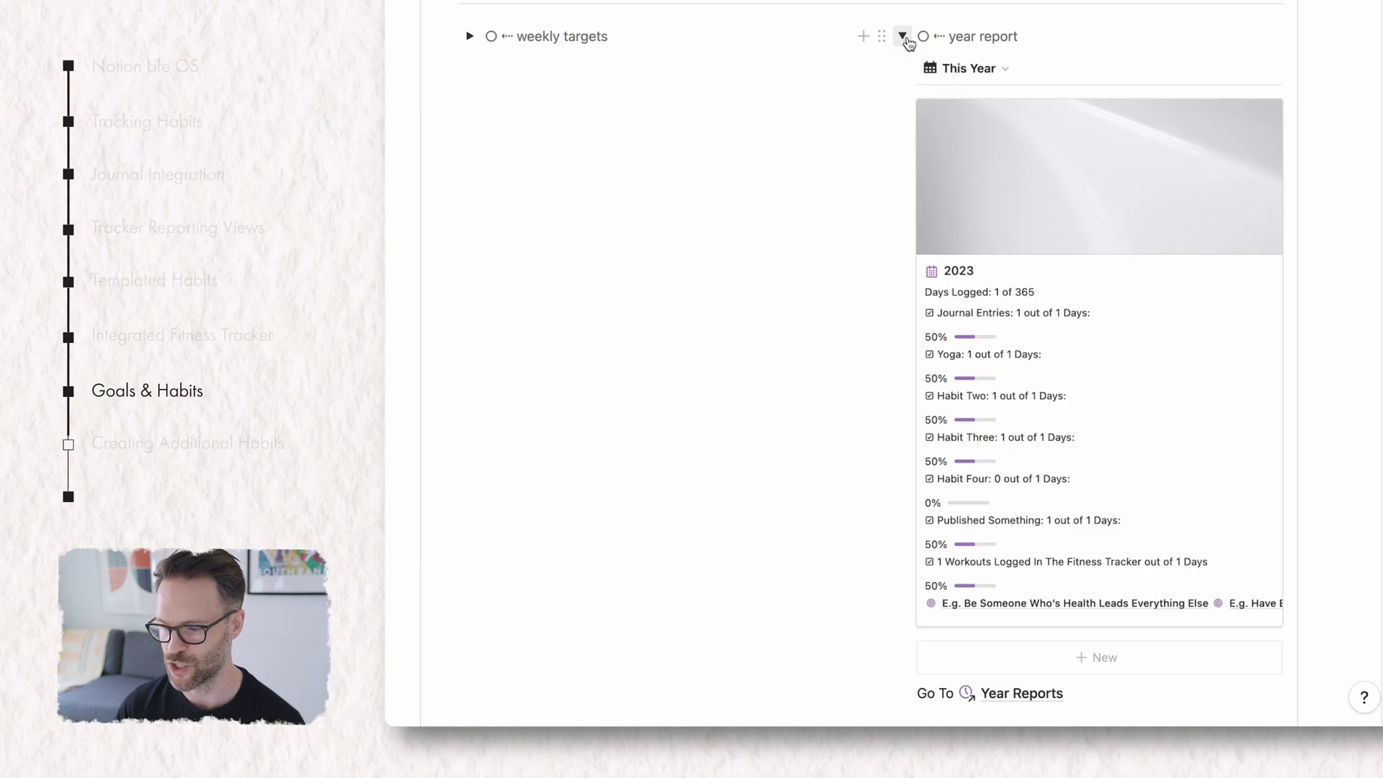
{"action": "left_click", "coordinate": [991, 65]}
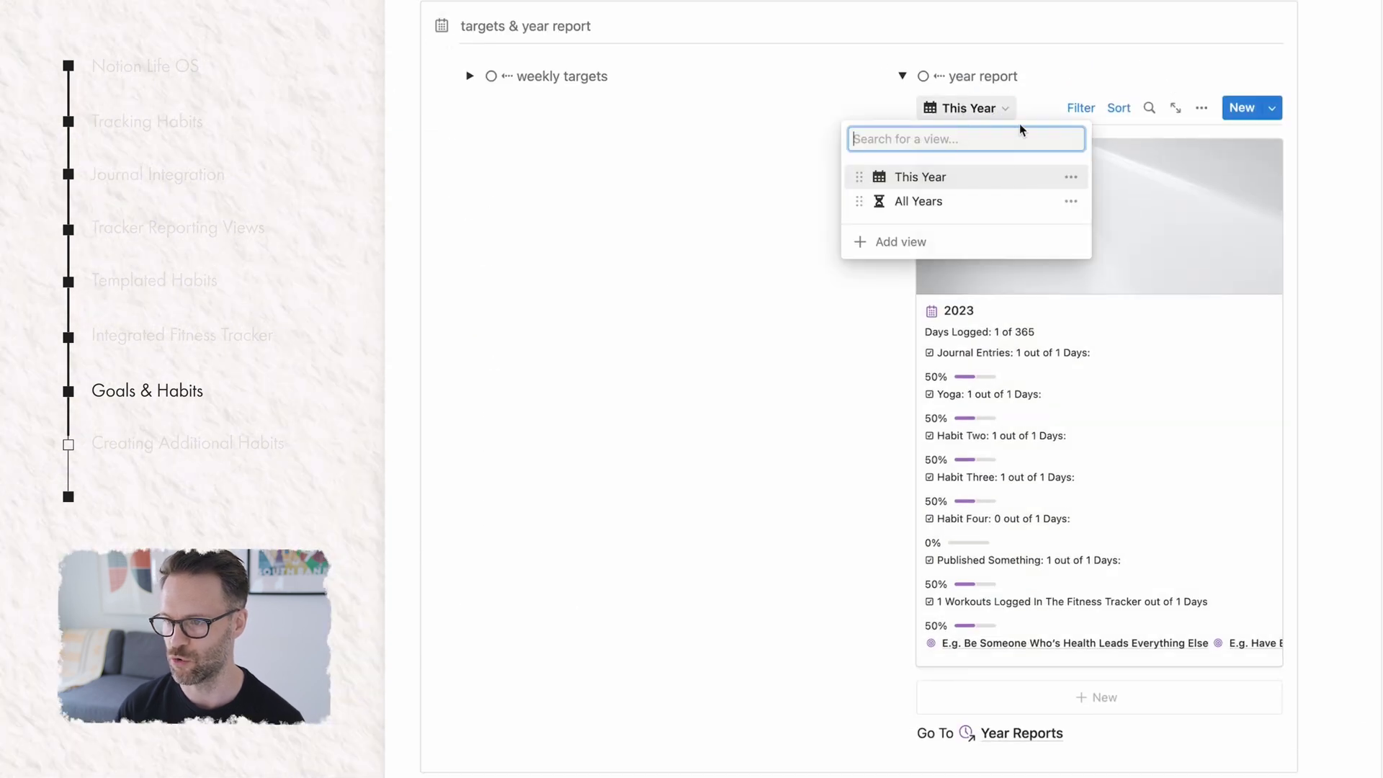
{"action": "left_click", "coordinate": [945, 205]}
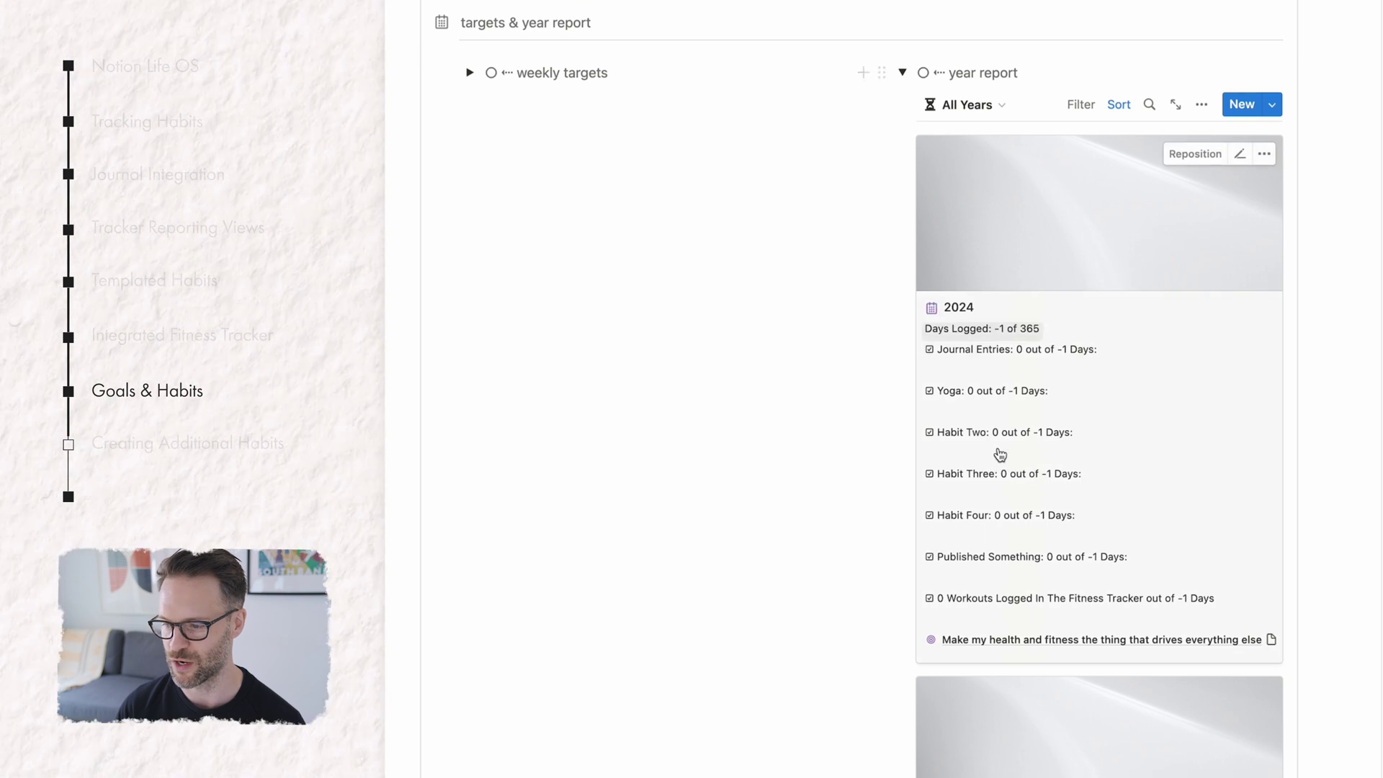
{"action": "scroll", "coordinate": [1005, 475], "scroll_direction": "down", "scroll_amount": 4}
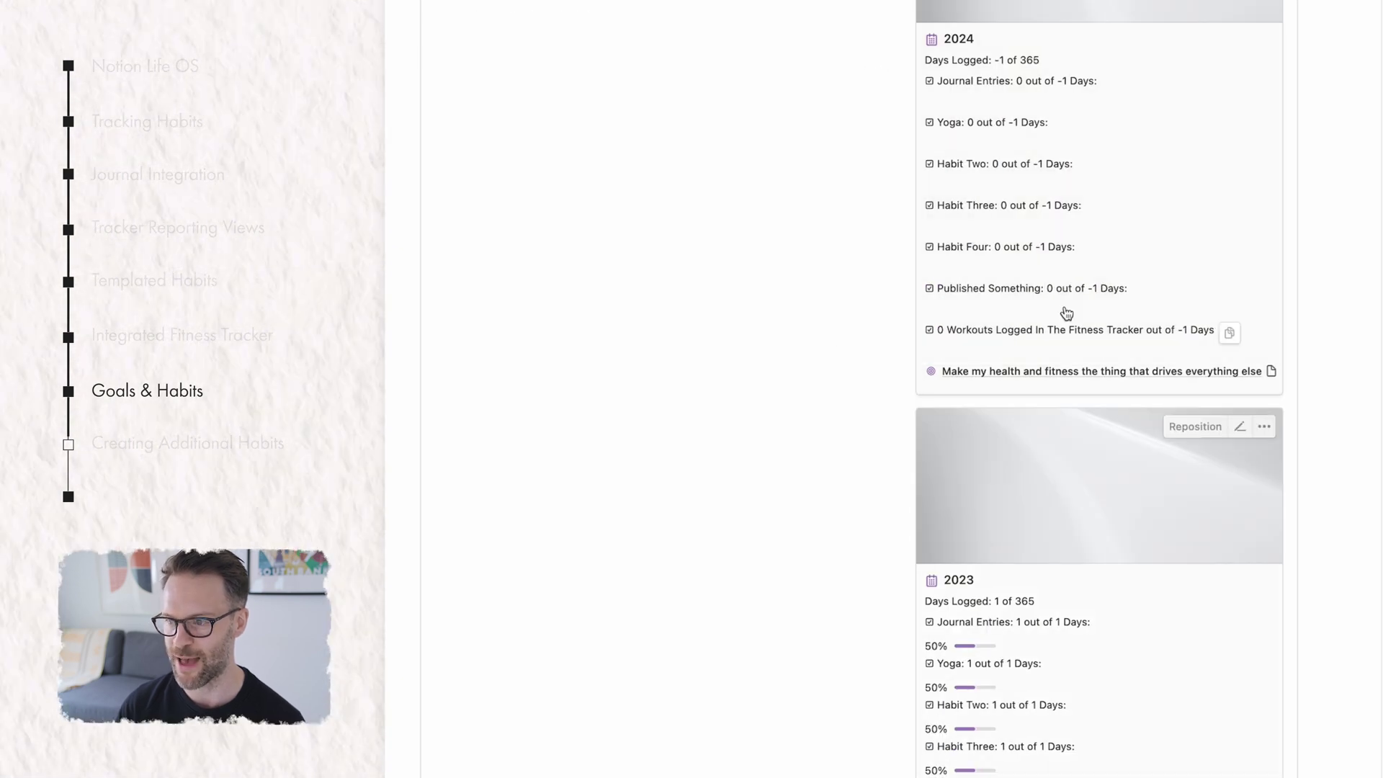
{"action": "scroll", "coordinate": [1055, 338], "scroll_direction": "up", "scroll_amount": 9}
{"action": "left_click", "coordinate": [901, 405]}
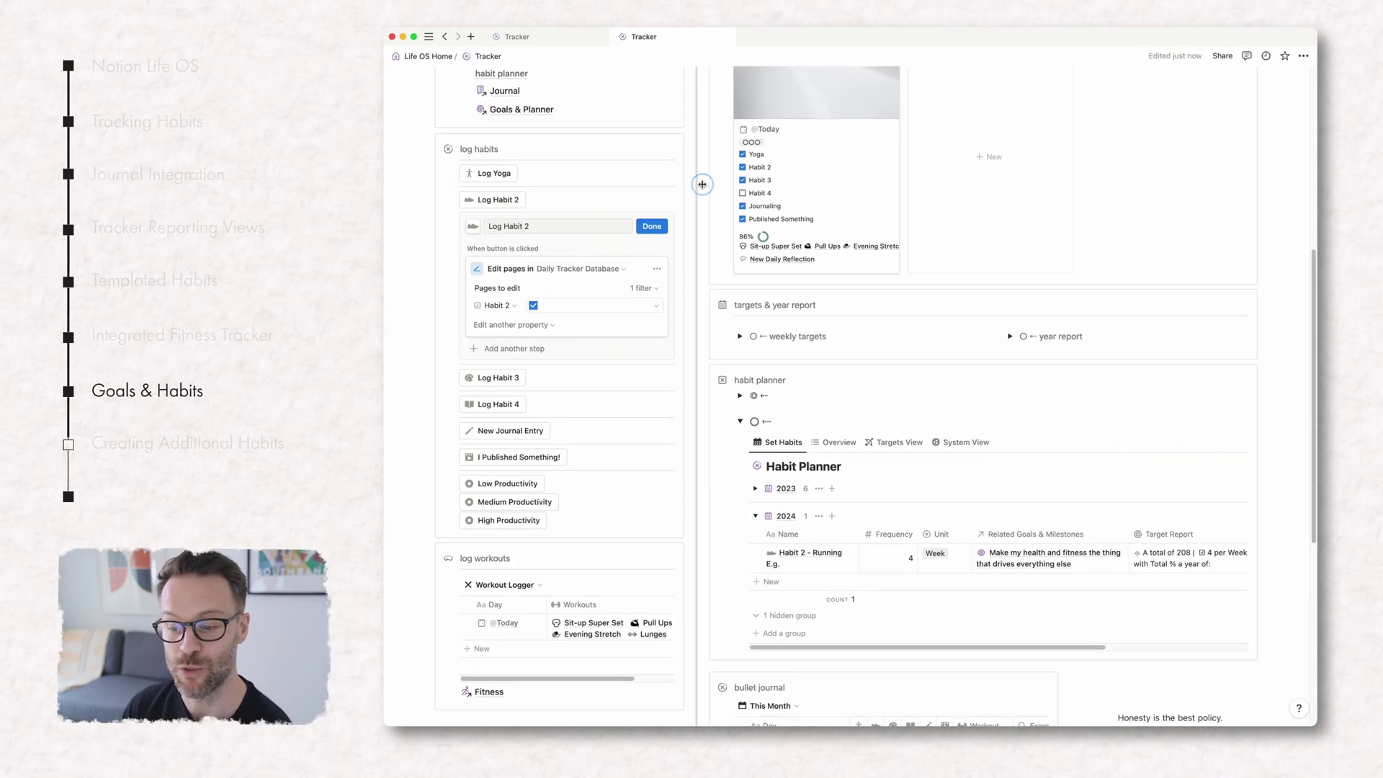
Finish editing the Log Habit 2 button
{"action": "scroll", "coordinate": [829, 186], "scroll_direction": "up", "scroll_amount": 2}
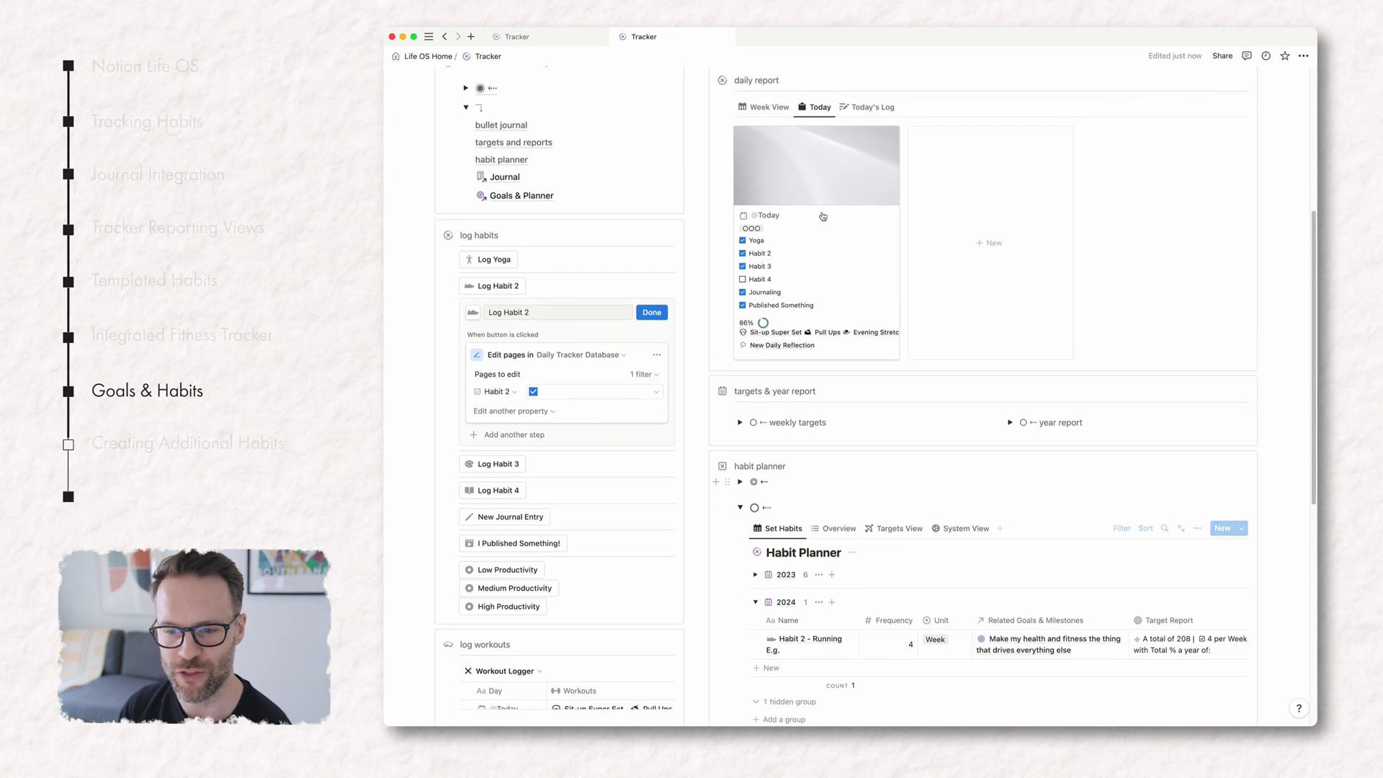
{"action": "left_click", "coordinate": [659, 313]}
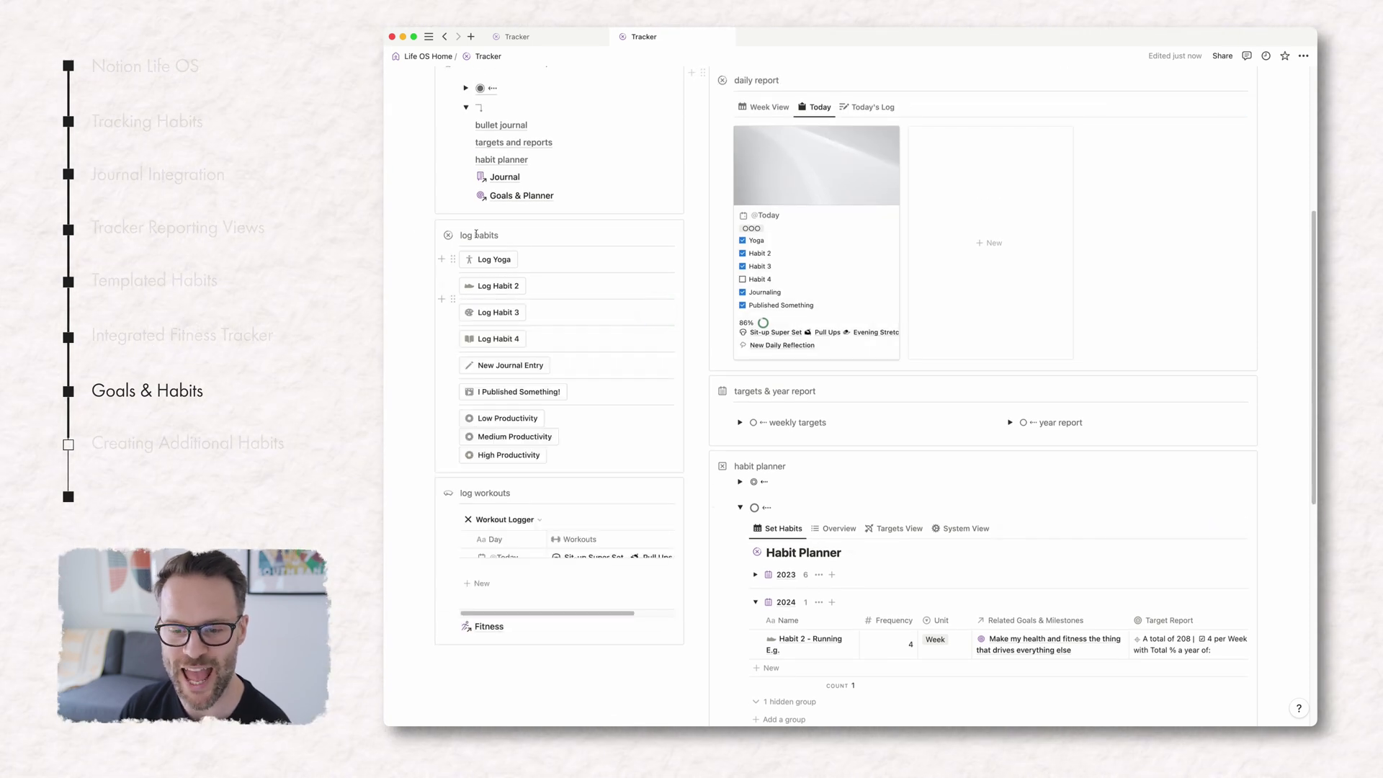
{"action": "scroll", "coordinate": [787, 140], "scroll_direction": "up", "scroll_amount": 1}
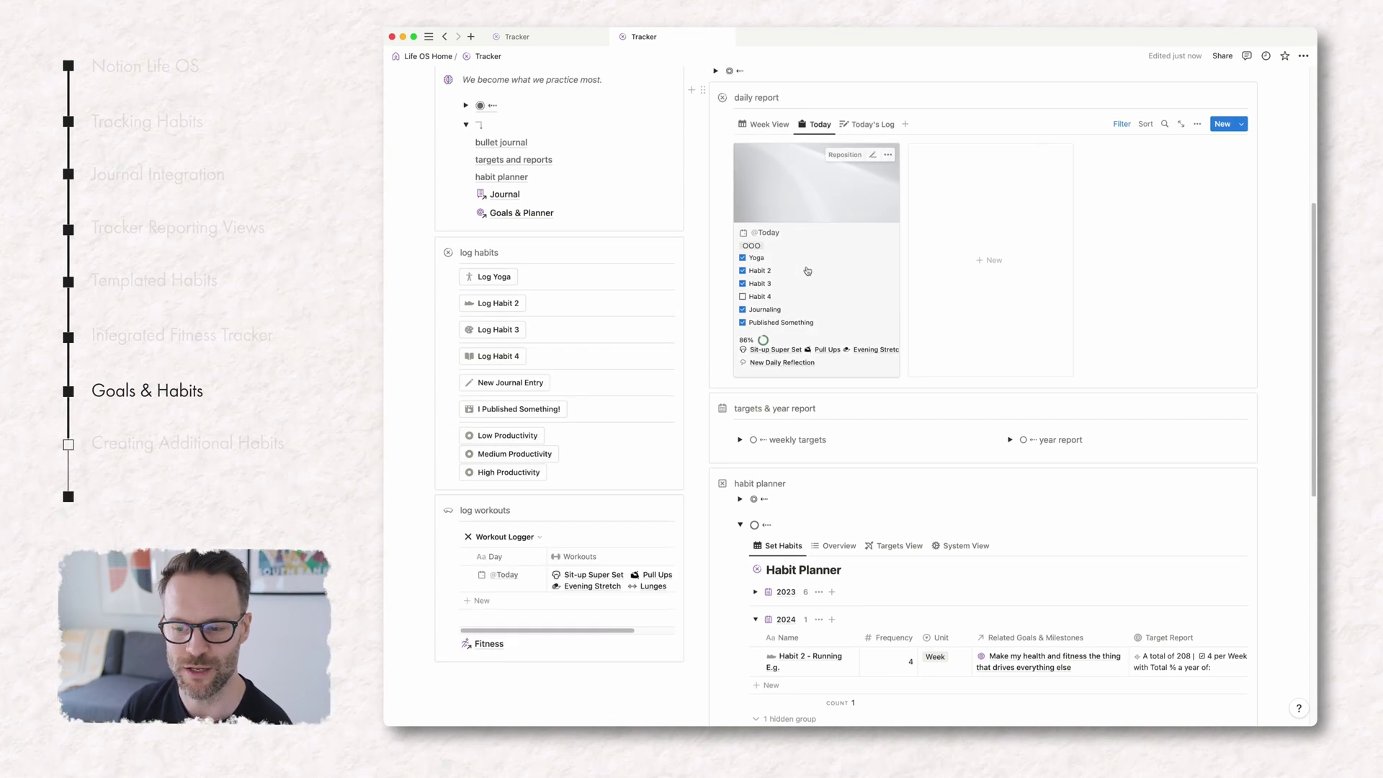
{"action": "scroll", "coordinate": [806, 250], "scroll_direction": "down", "scroll_amount": 1}
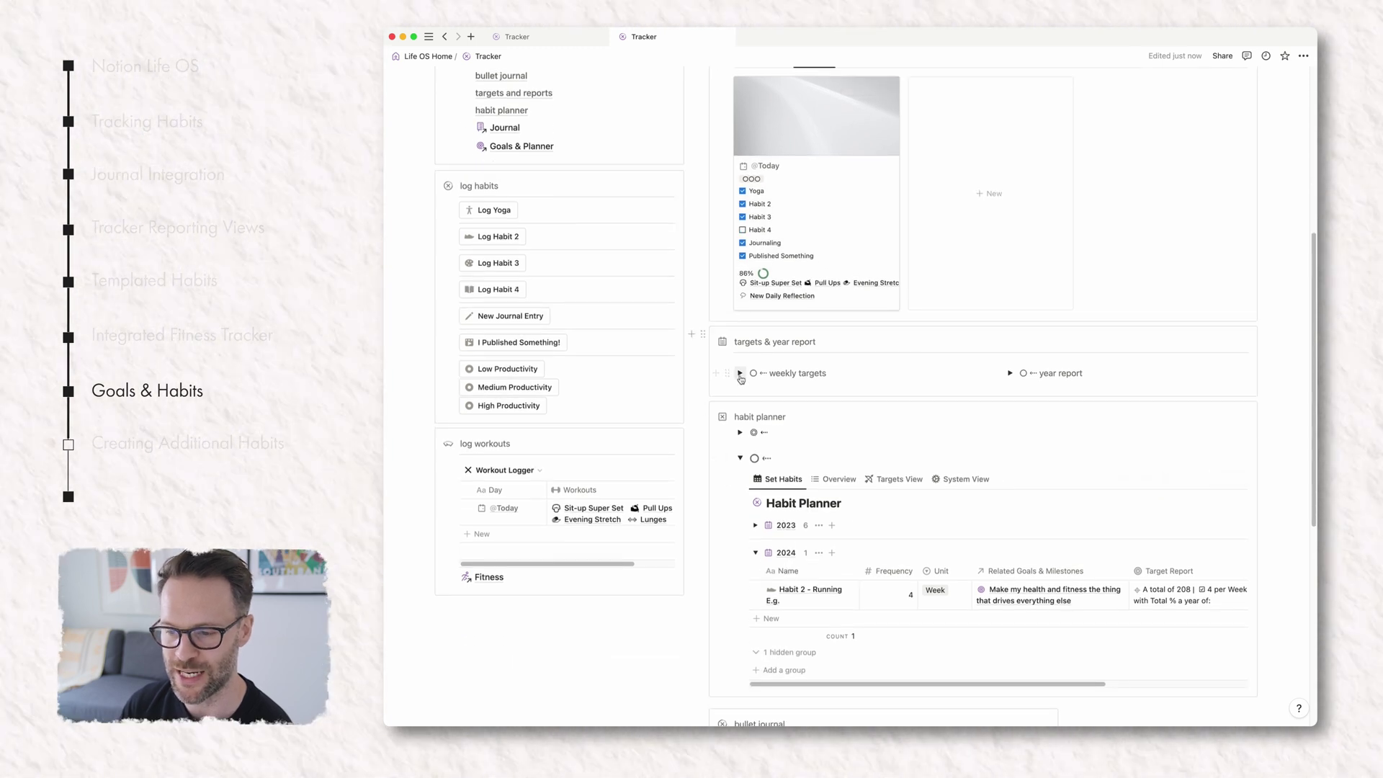
Expand the weekly targets and the year report beside them, showing the 2024 running habit at 57%
{"action": "left_click", "coordinate": [740, 373]}
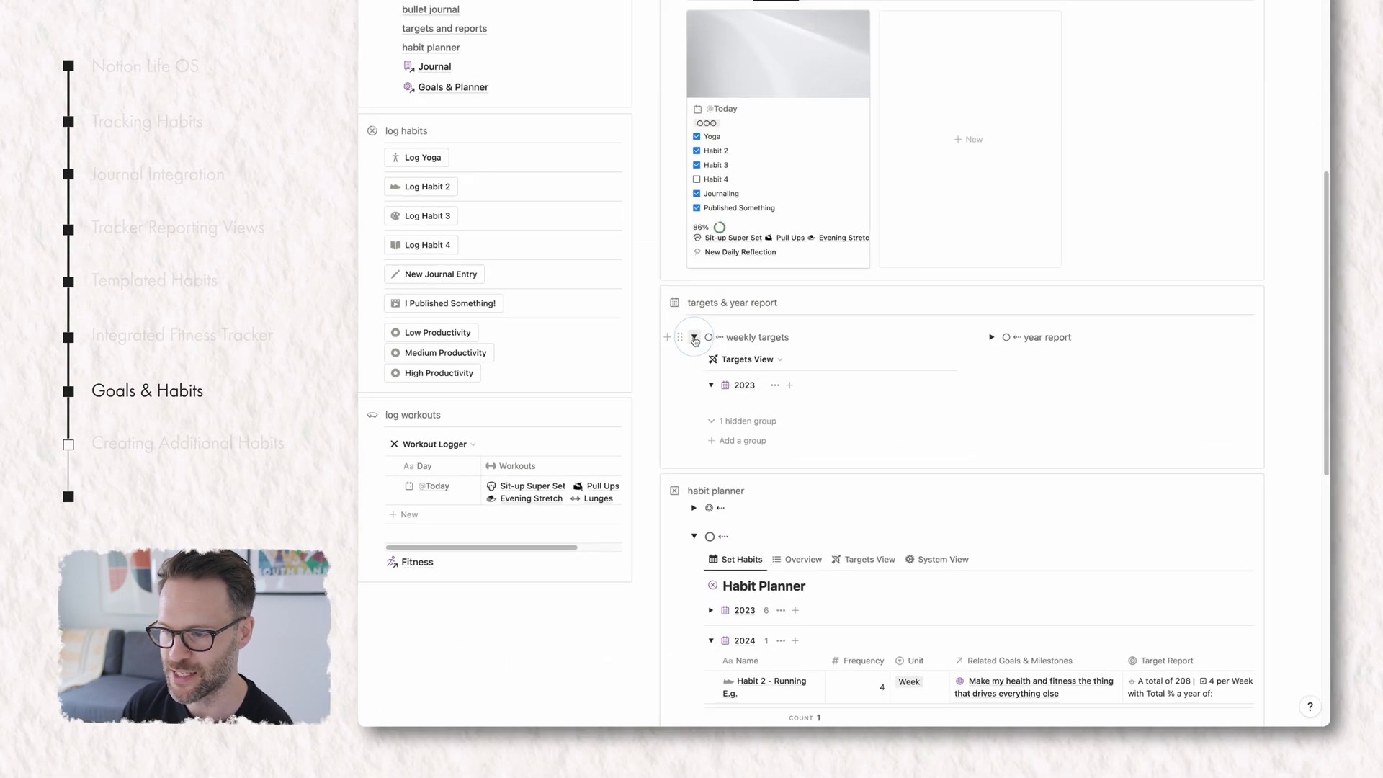
{"action": "left_click", "coordinate": [992, 337]}
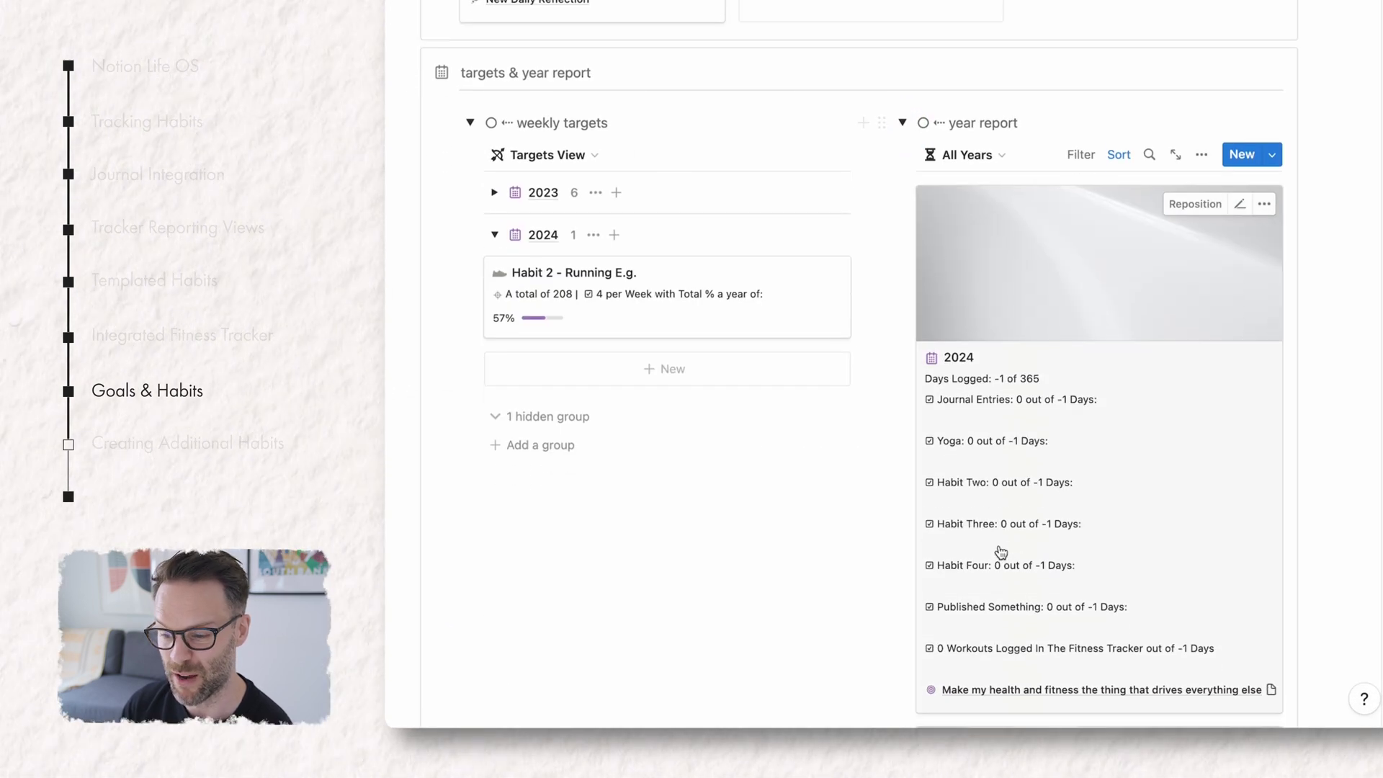
{"action": "scroll", "coordinate": [1067, 537], "scroll_direction": "down", "scroll_amount": 1}
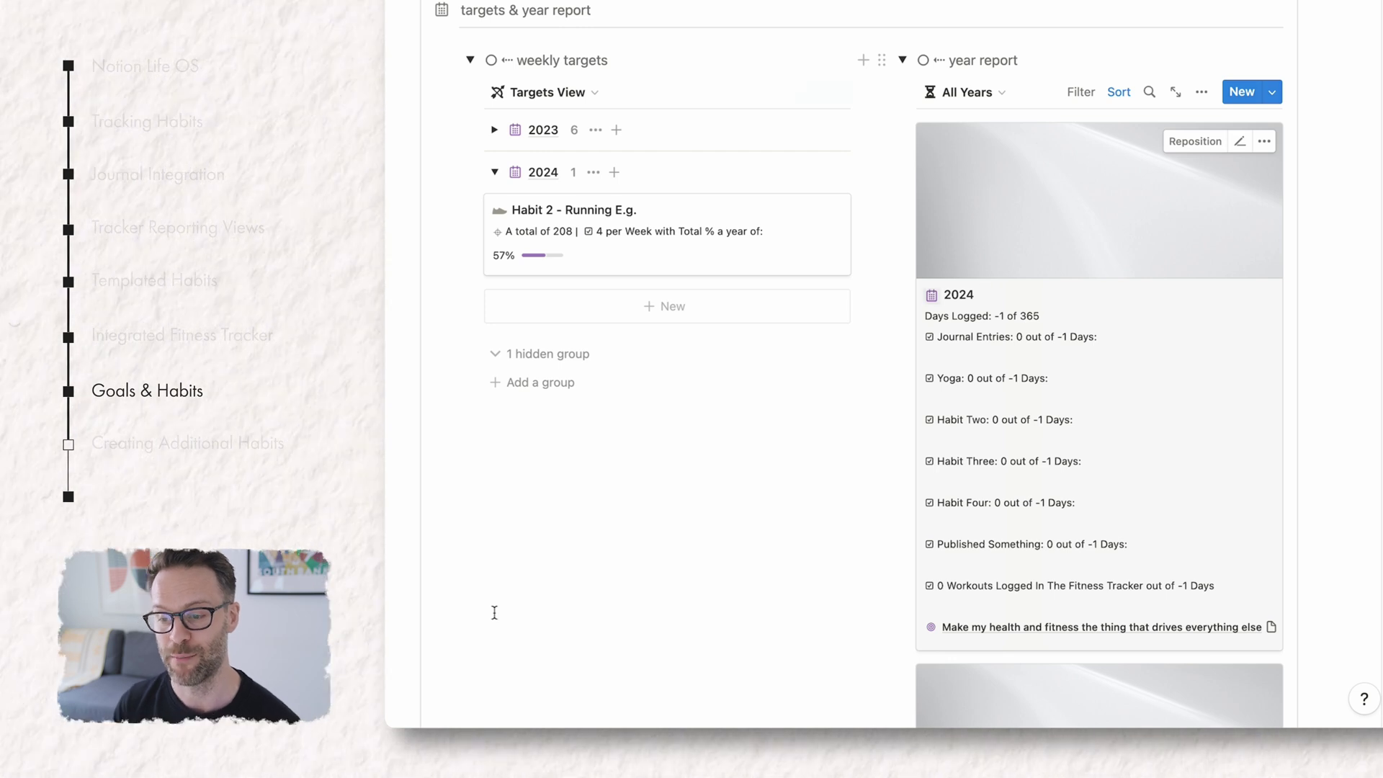
{"action": "left_click", "coordinate": [548, 92]}
{"action": "left_click", "coordinate": [694, 425]}
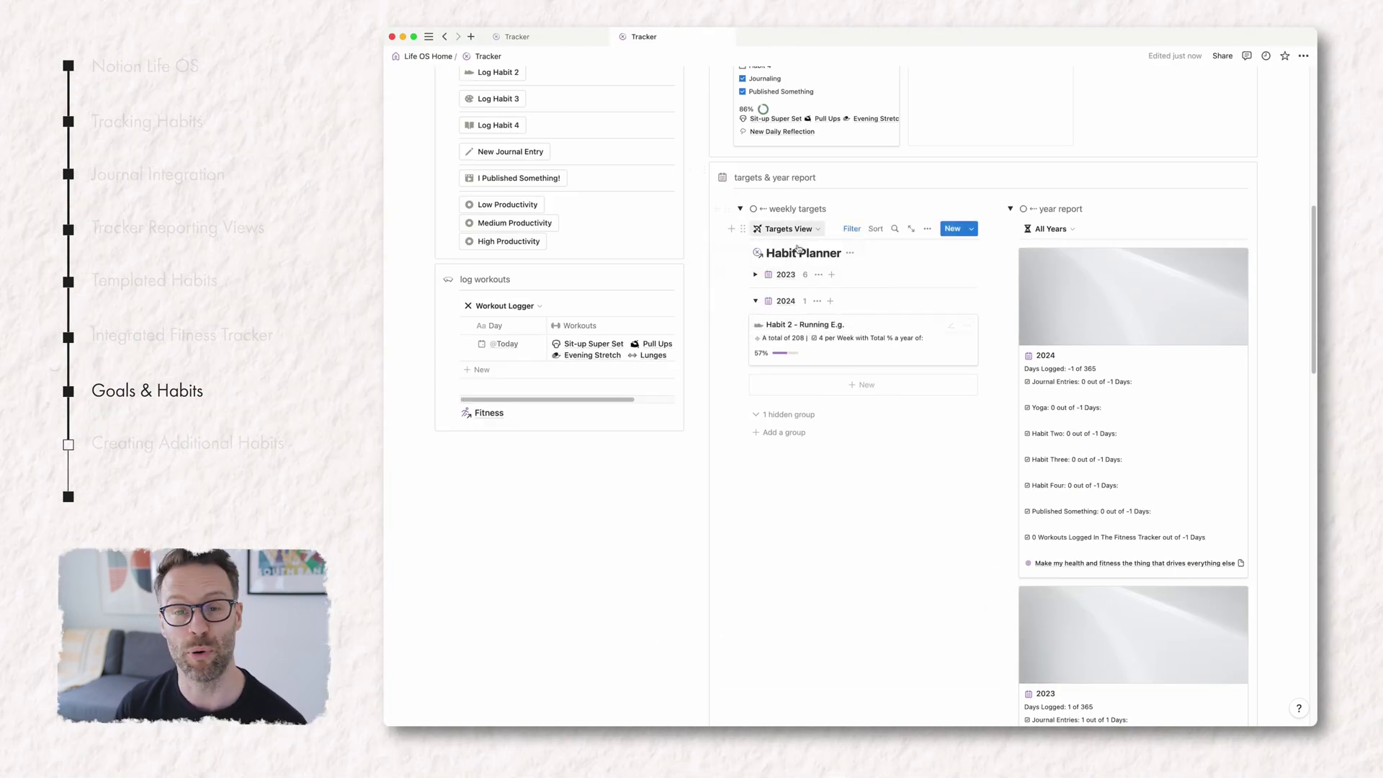
{"action": "scroll", "coordinate": [1078, 453], "scroll_direction": "down", "scroll_amount": 5}
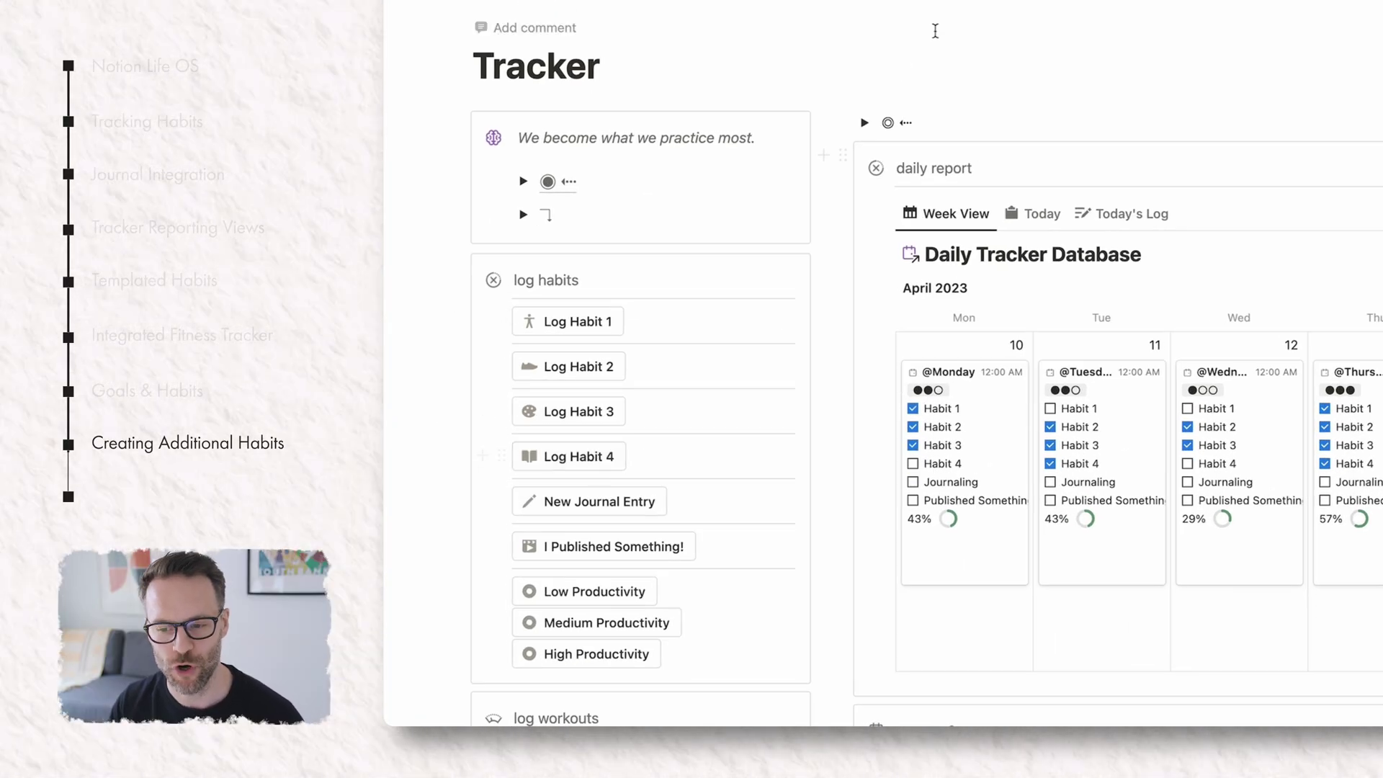
Expand the Tracker setup guide and its '2. Set Up New Habits' section listing six steps
{"action": "left_click", "coordinate": [866, 122]}
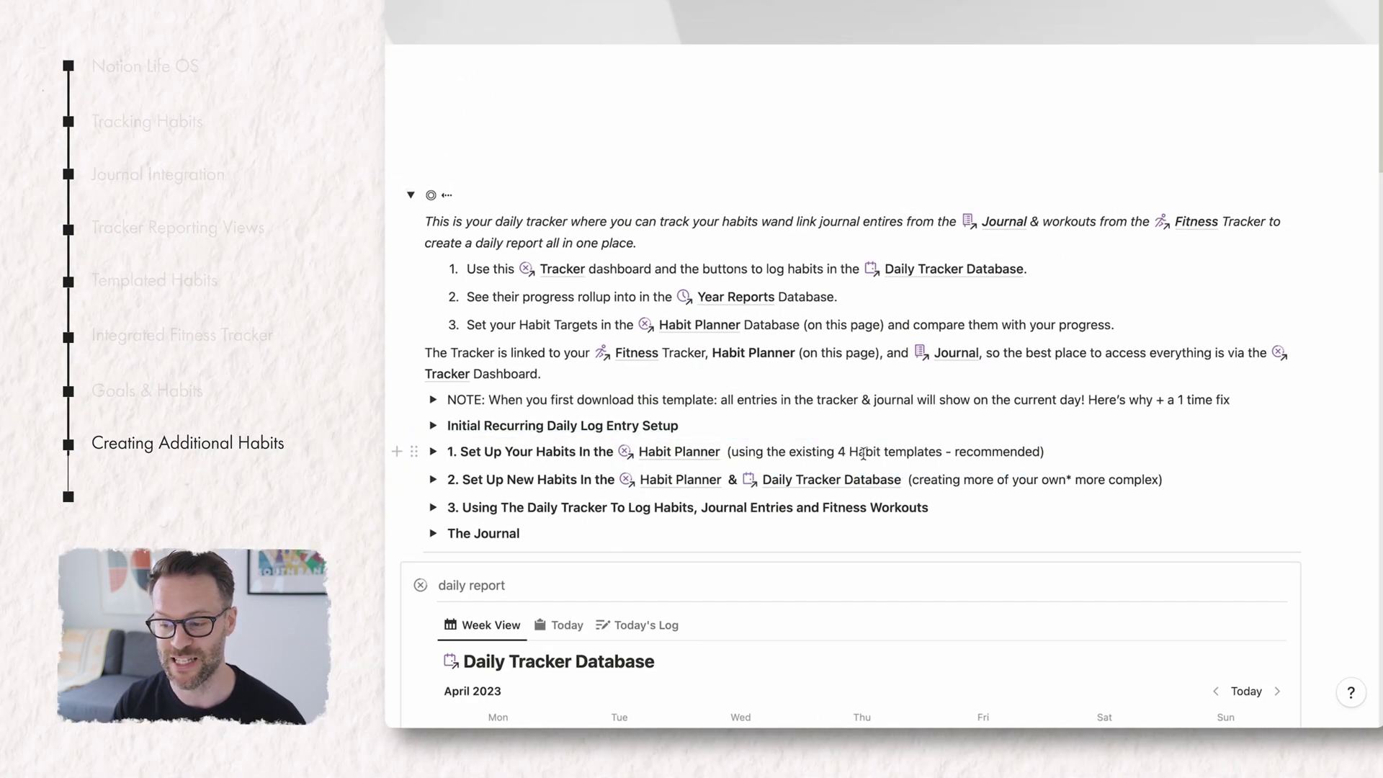
{"action": "left_click", "coordinate": [432, 453]}
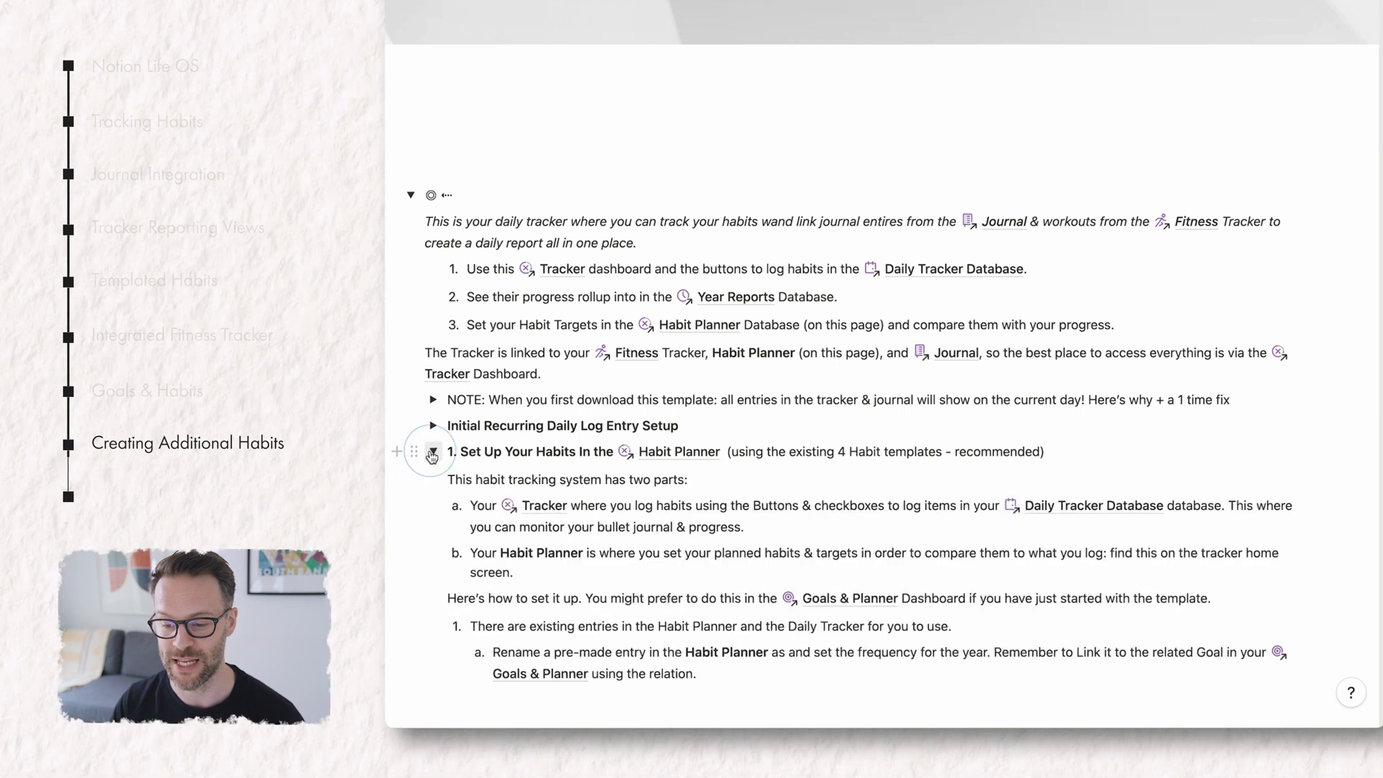
{"action": "scroll", "coordinate": [731, 360], "scroll_direction": "down", "scroll_amount": 6}
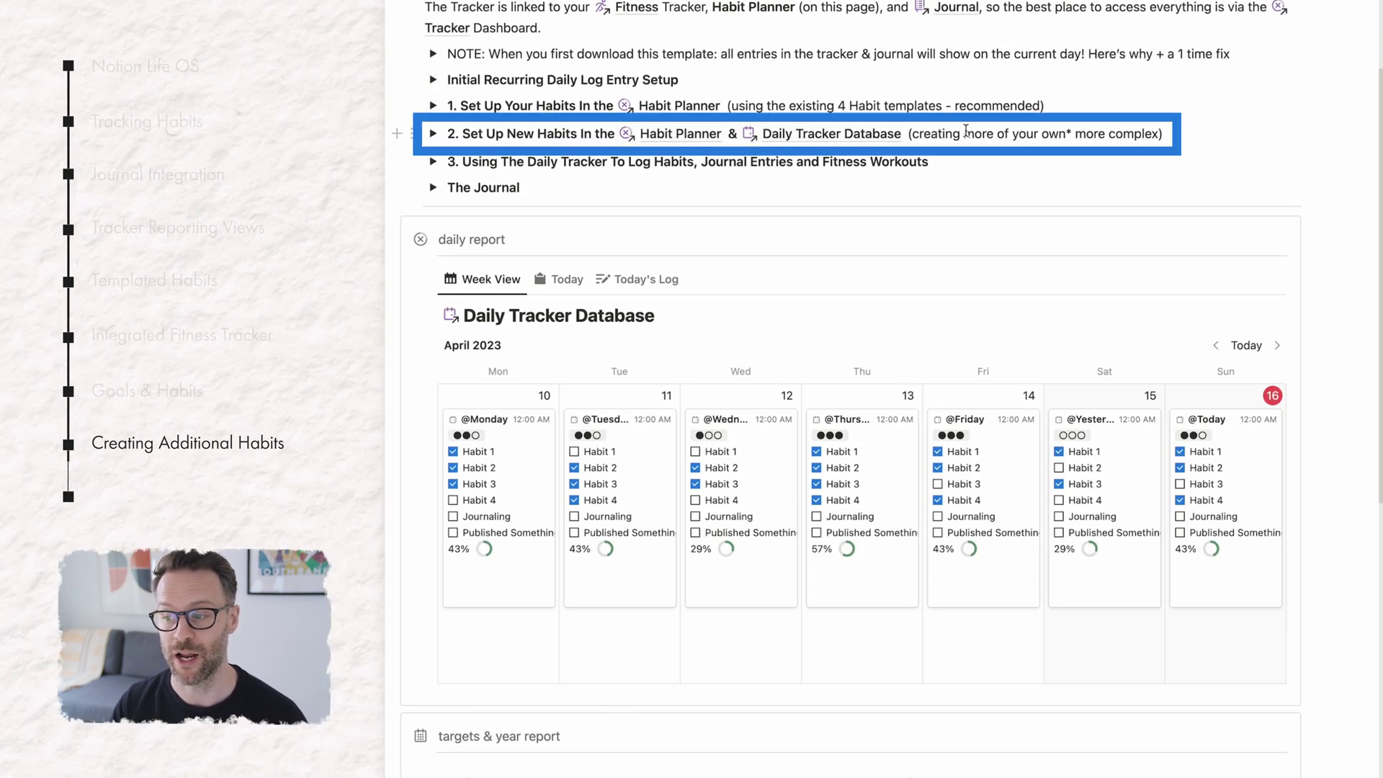
{"action": "left_click", "coordinate": [433, 134]}
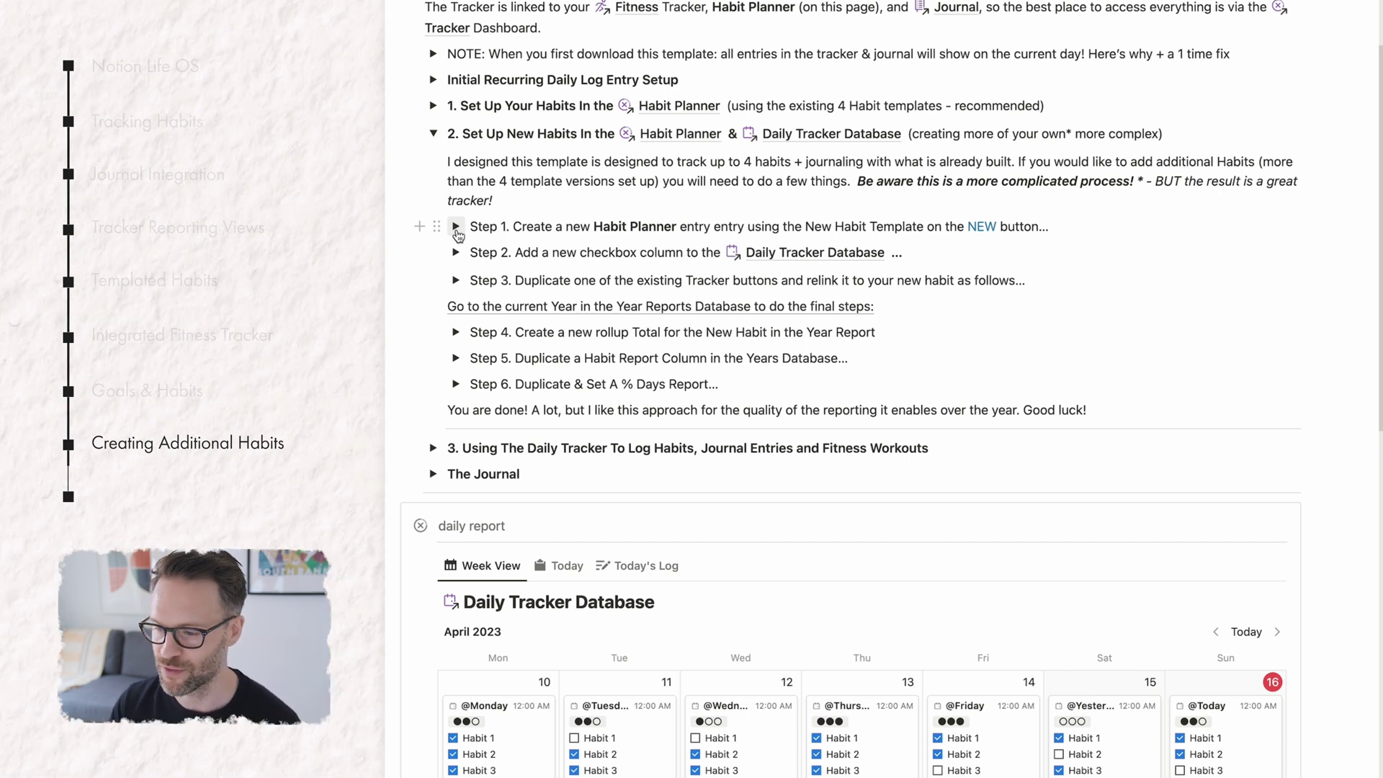
{"action": "left_click", "coordinate": [456, 227]}
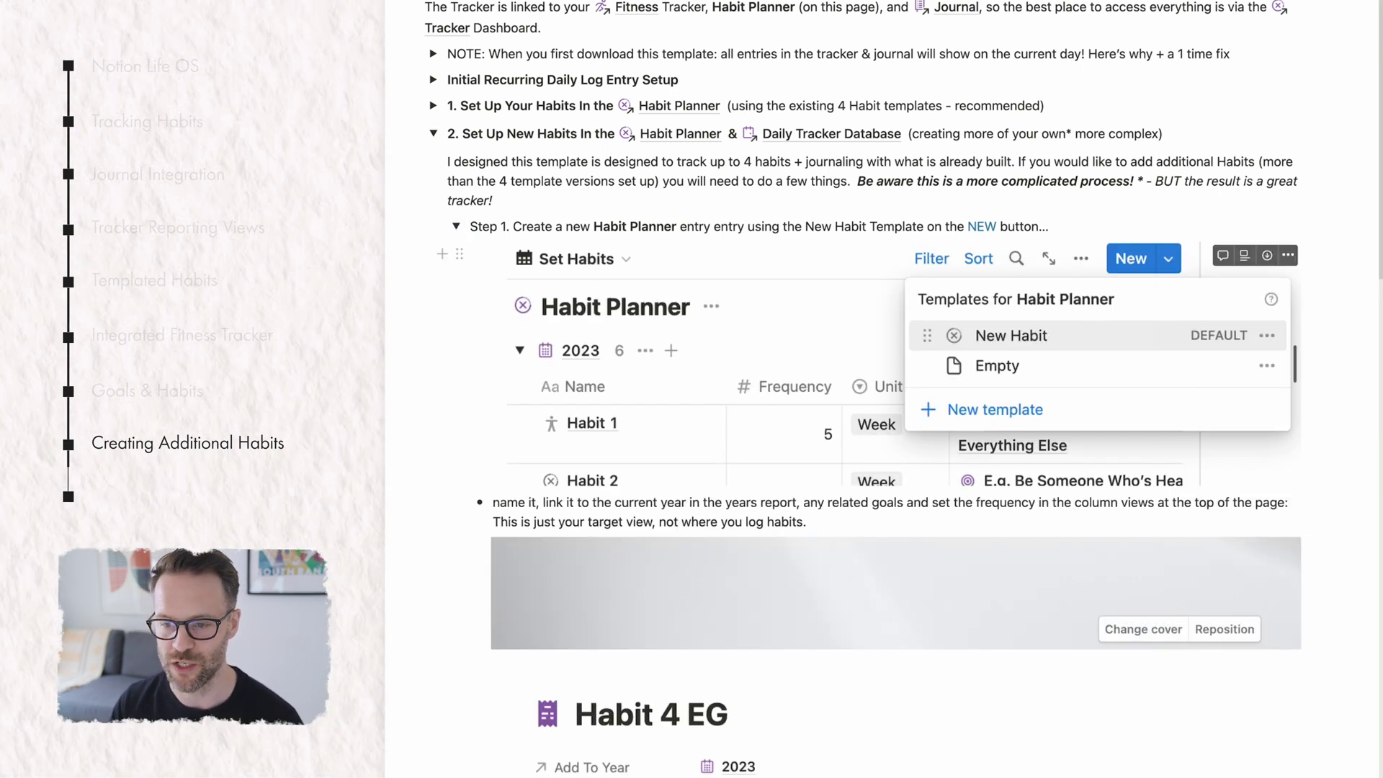
{"action": "left_click", "coordinate": [459, 227]}
{"action": "left_click", "coordinate": [455, 252]}
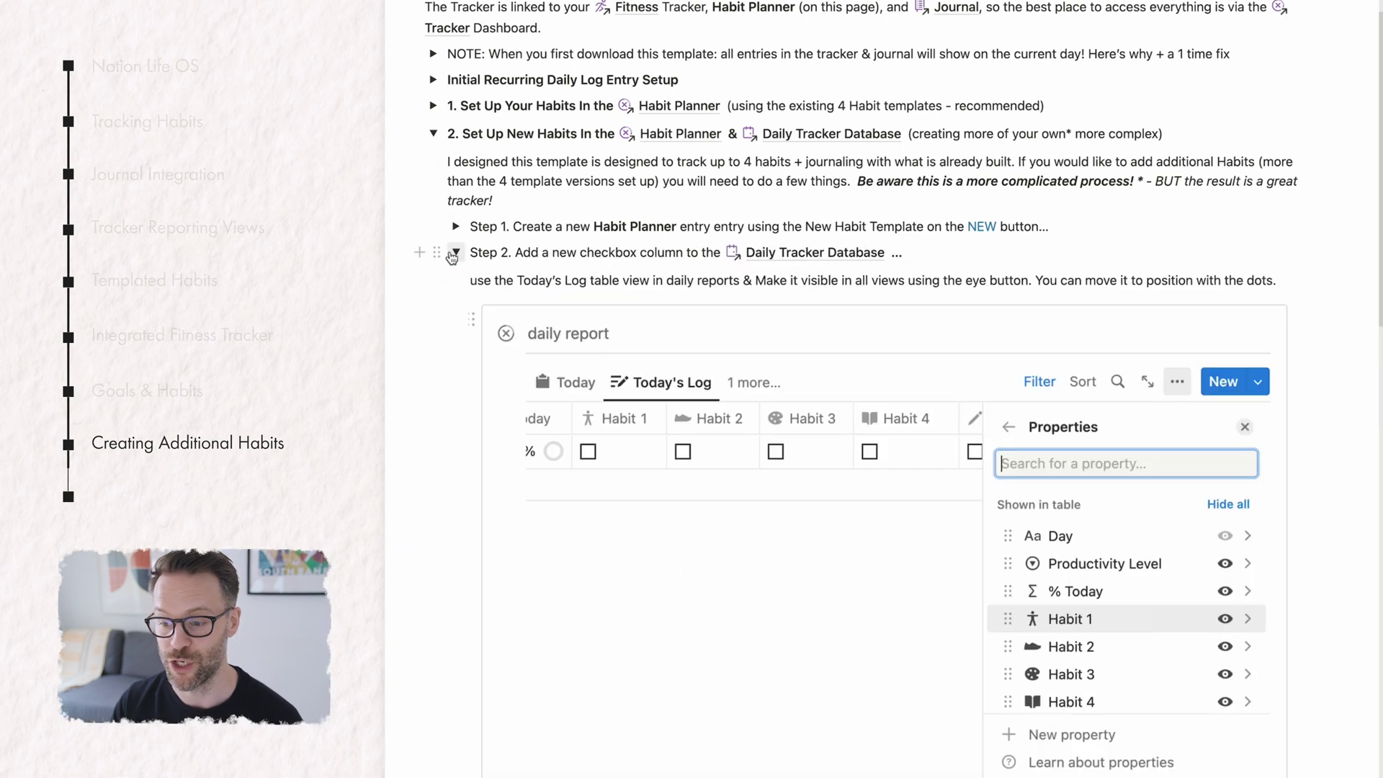
{"action": "left_click", "coordinate": [456, 252]}
{"action": "left_click", "coordinate": [456, 280]}
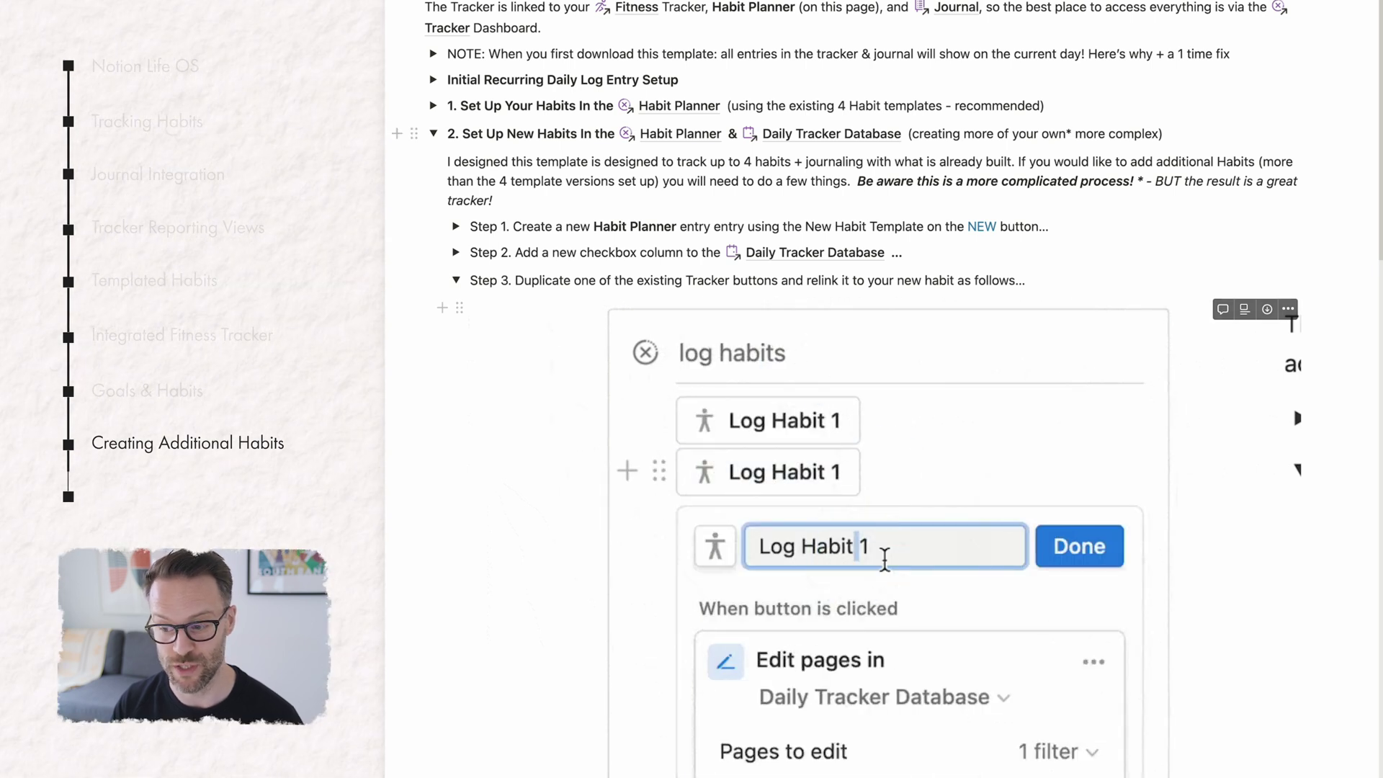
{"action": "left_click", "coordinate": [456, 281]}
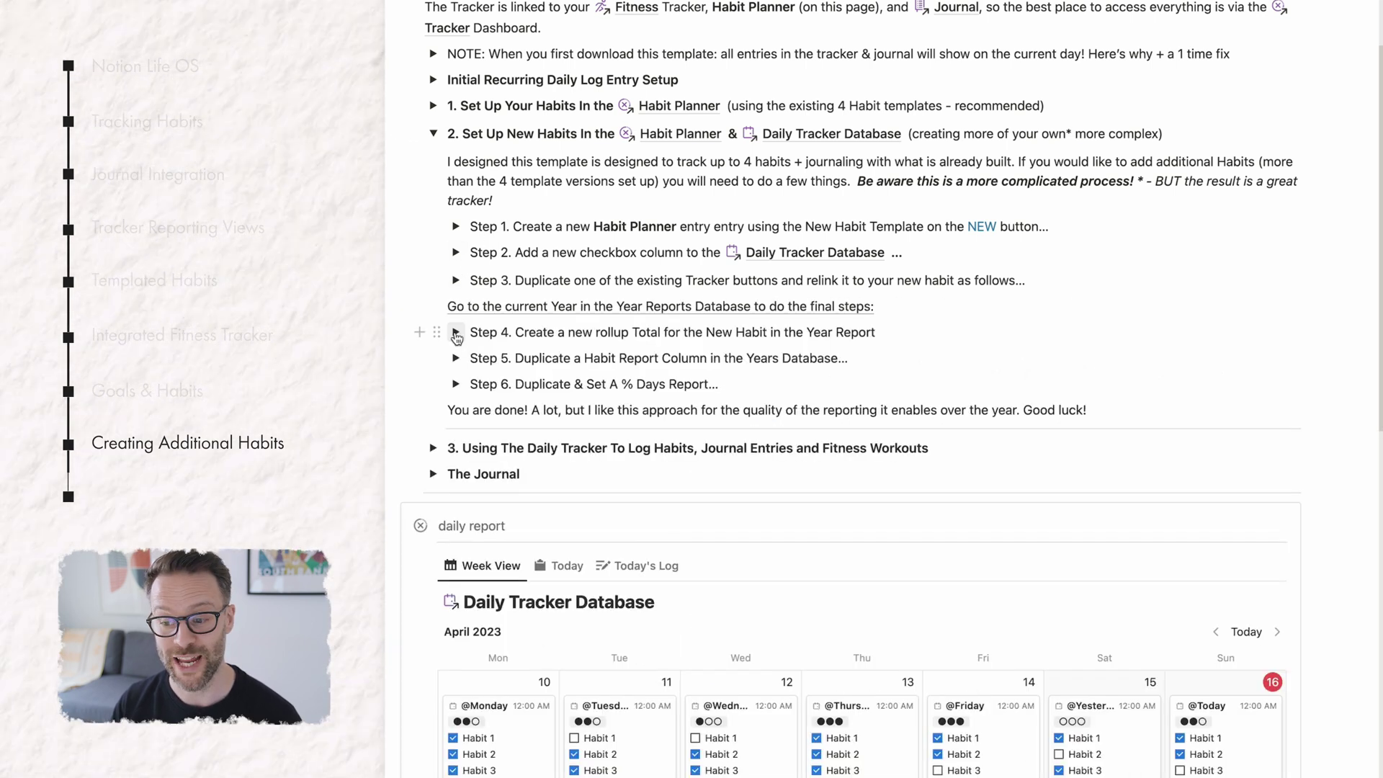
{"action": "left_click", "coordinate": [456, 332]}
{"action": "scroll", "coordinate": [601, 377], "scroll_direction": "down", "scroll_amount": 2}
{"action": "scroll", "coordinate": [601, 377], "scroll_direction": "down", "scroll_amount": 4}
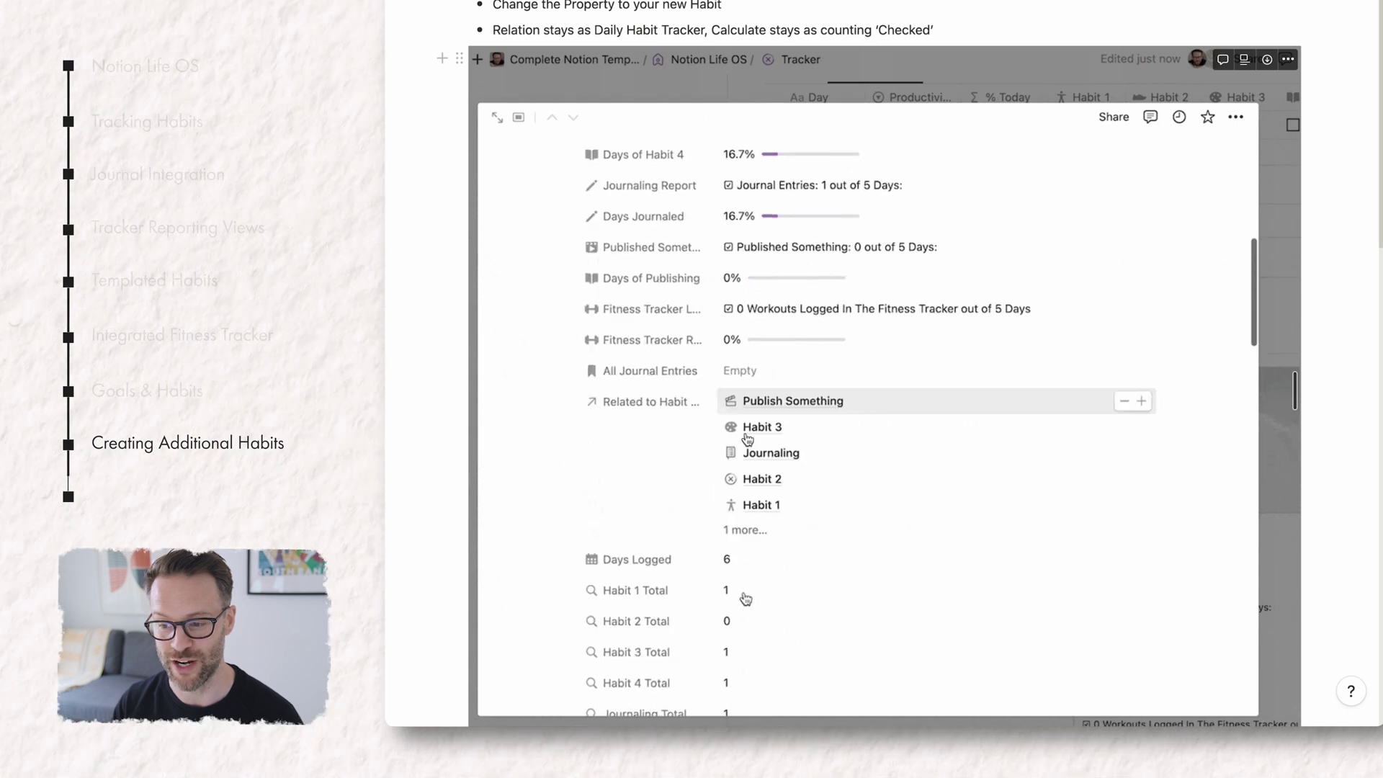
{"action": "left_click", "coordinate": [457, 9]}
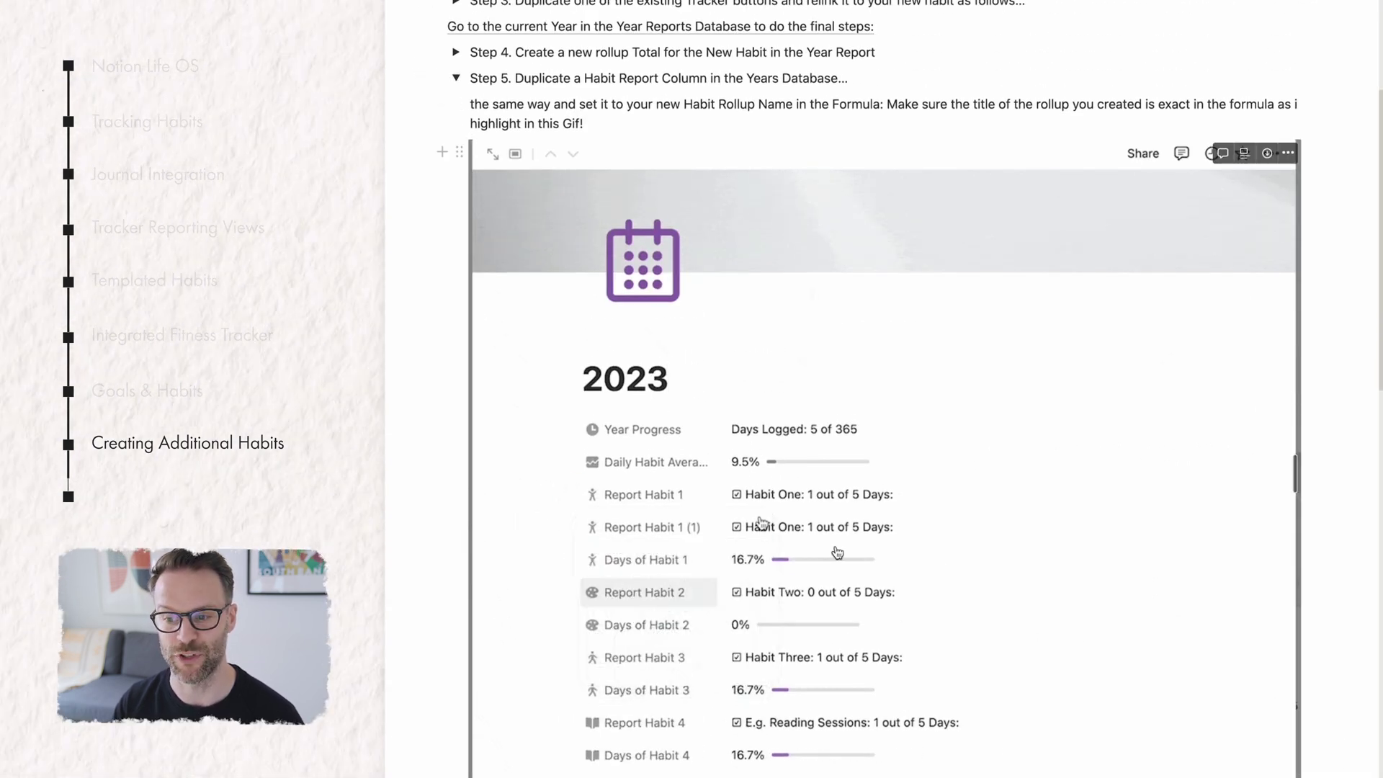
{"action": "left_click", "coordinate": [457, 78]}
{"action": "left_click", "coordinate": [454, 105]}
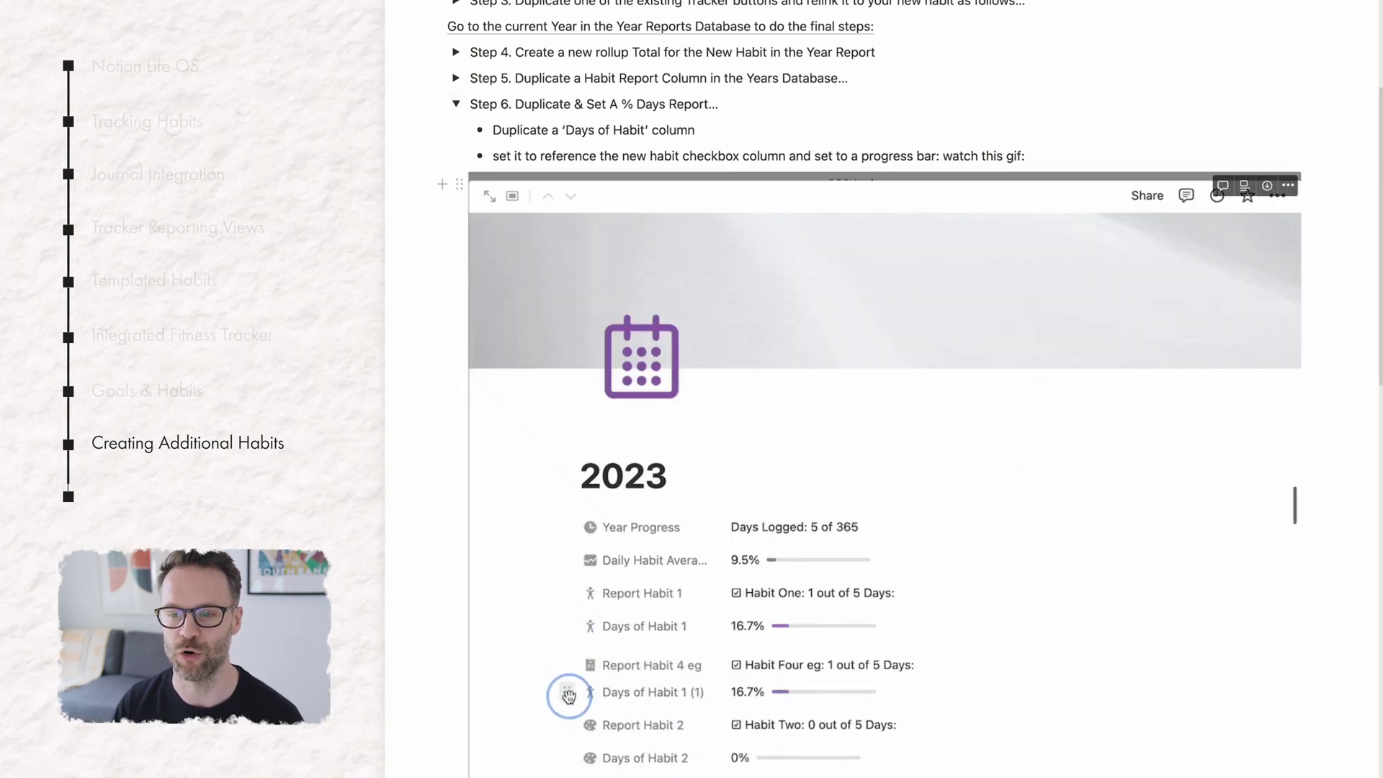
{"action": "left_click", "coordinate": [456, 104]}
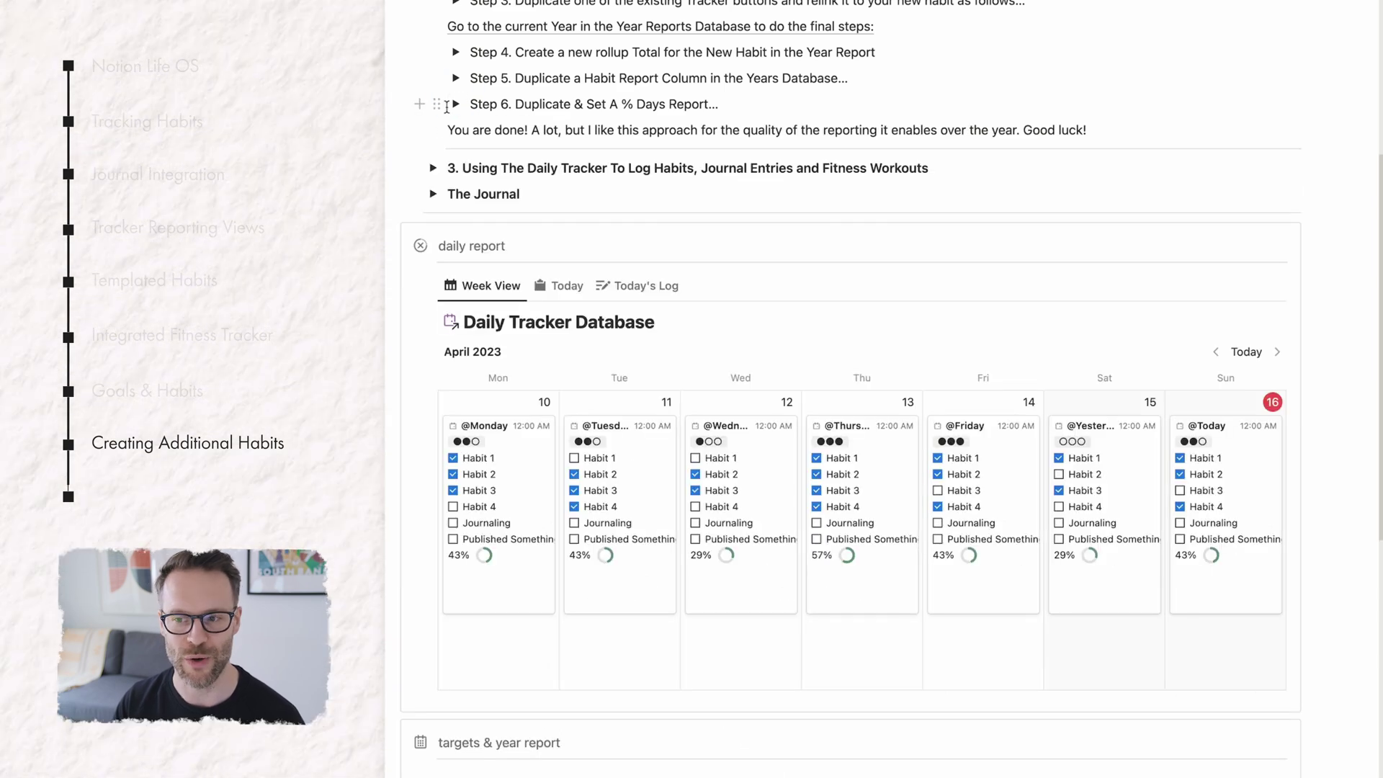